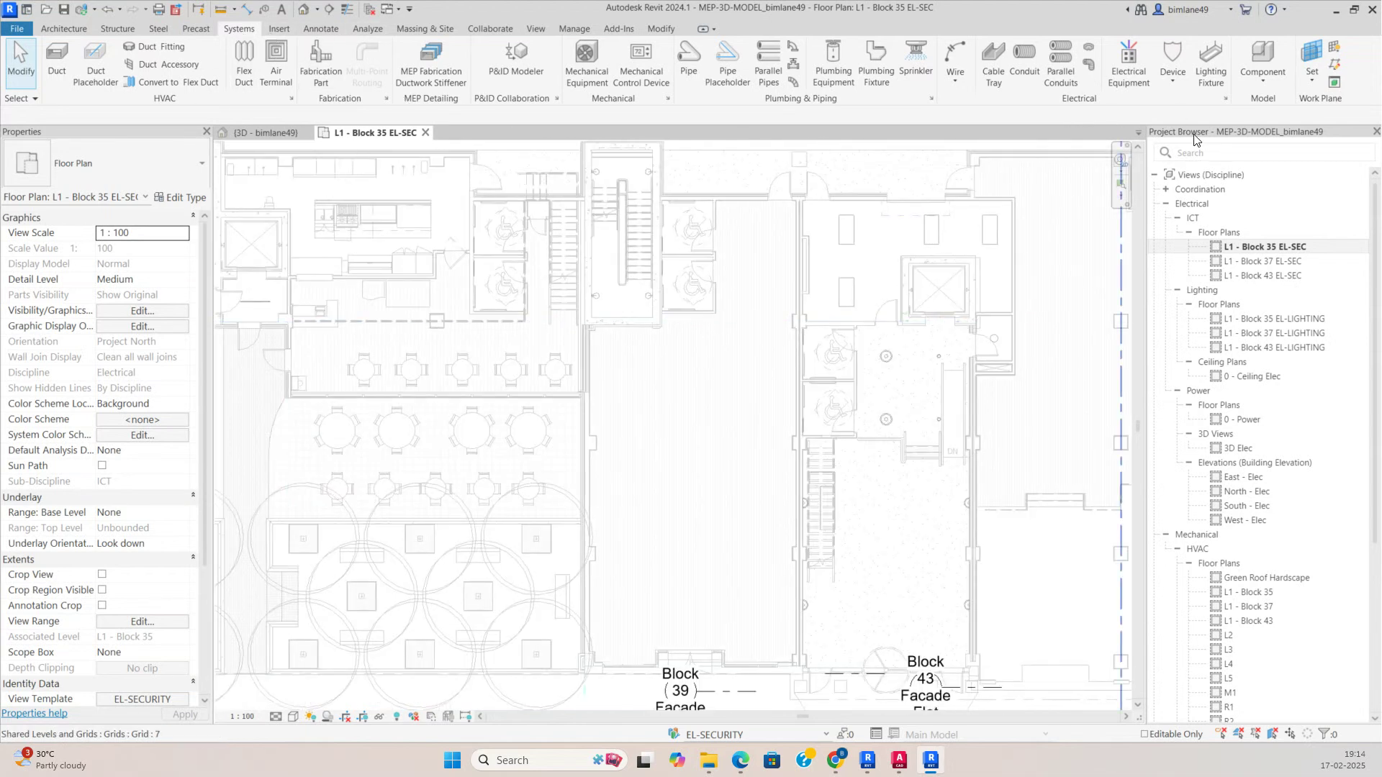
Step: Place a Fixed Dome Ceiling Mount Camera at the stair end of the indoor dining area, aimed along the room toward the column
click(1177, 91)
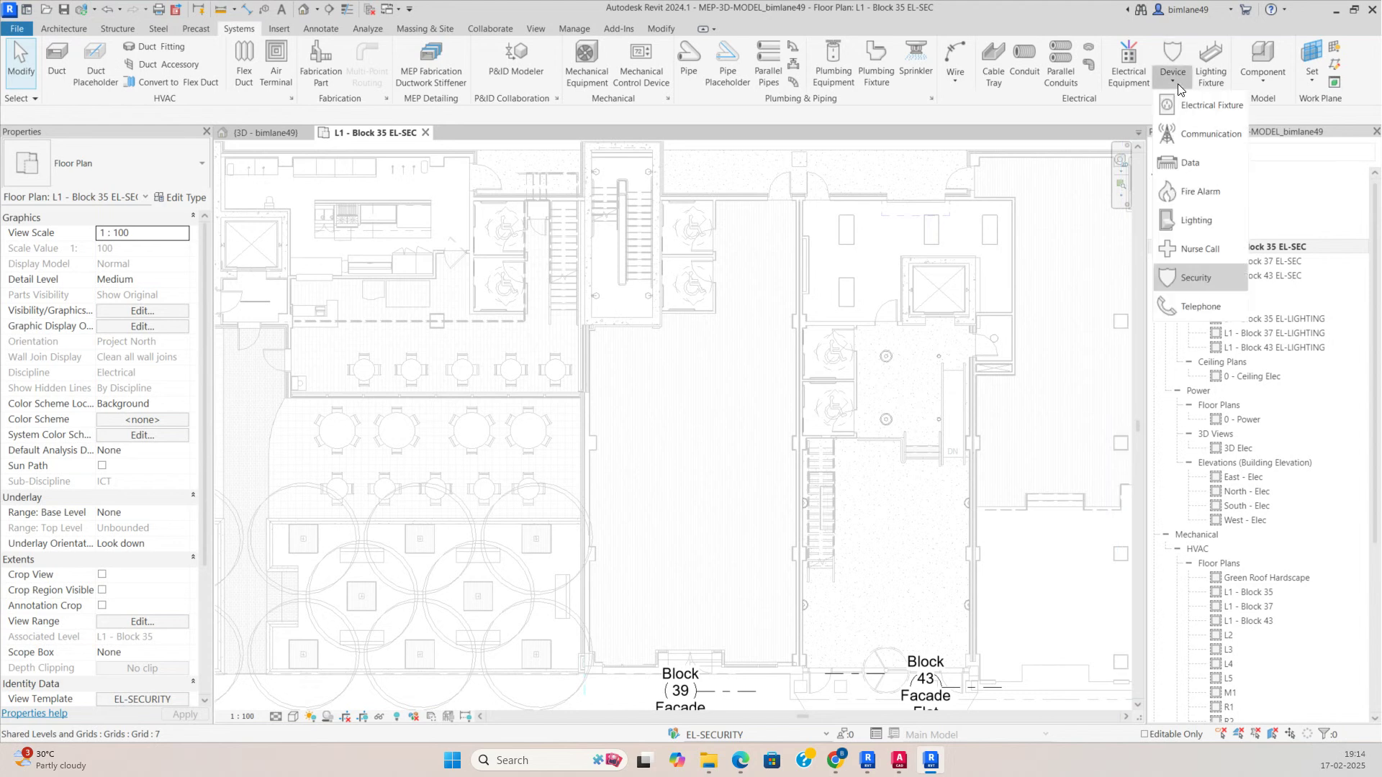
click(1198, 279)
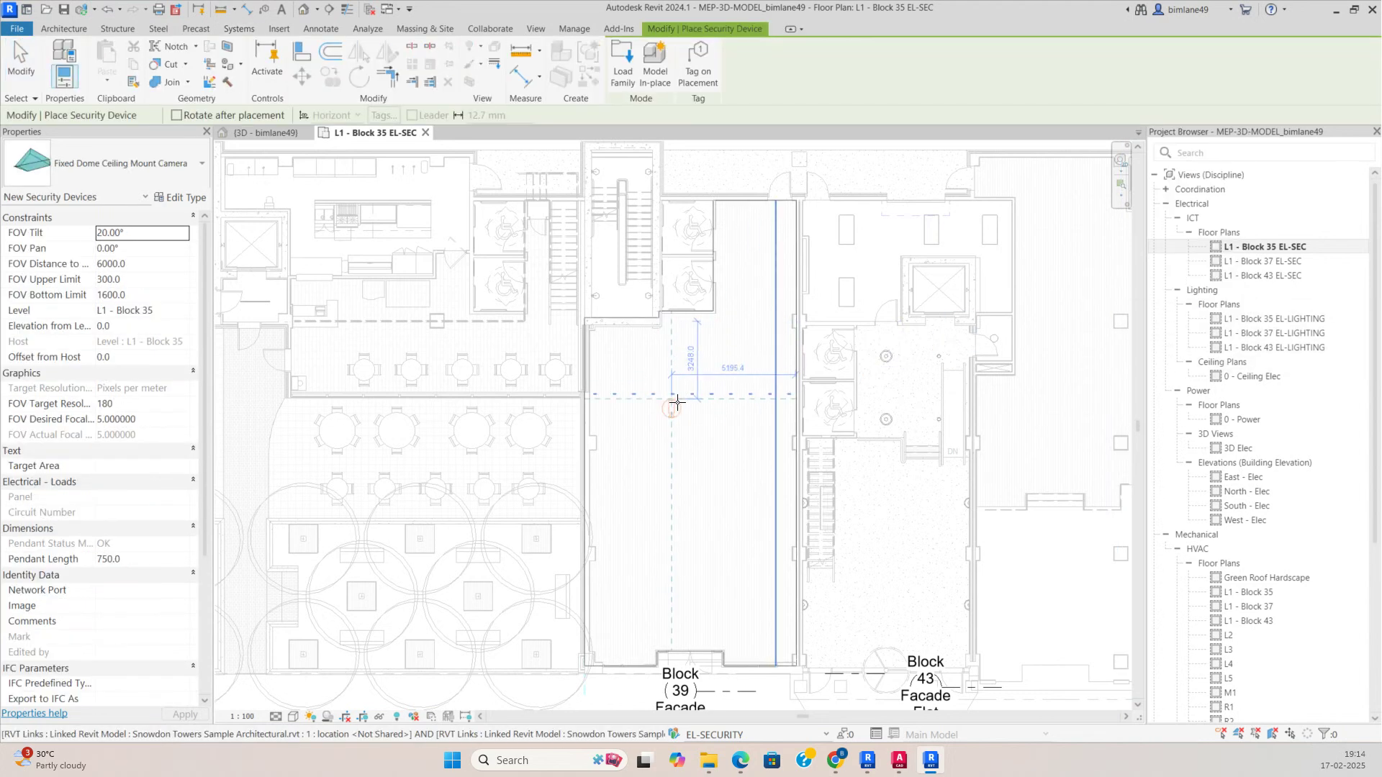
scroll(723, 424, down, 2)
scroll(431, 291, up, 1)
scroll(399, 259, up, 3)
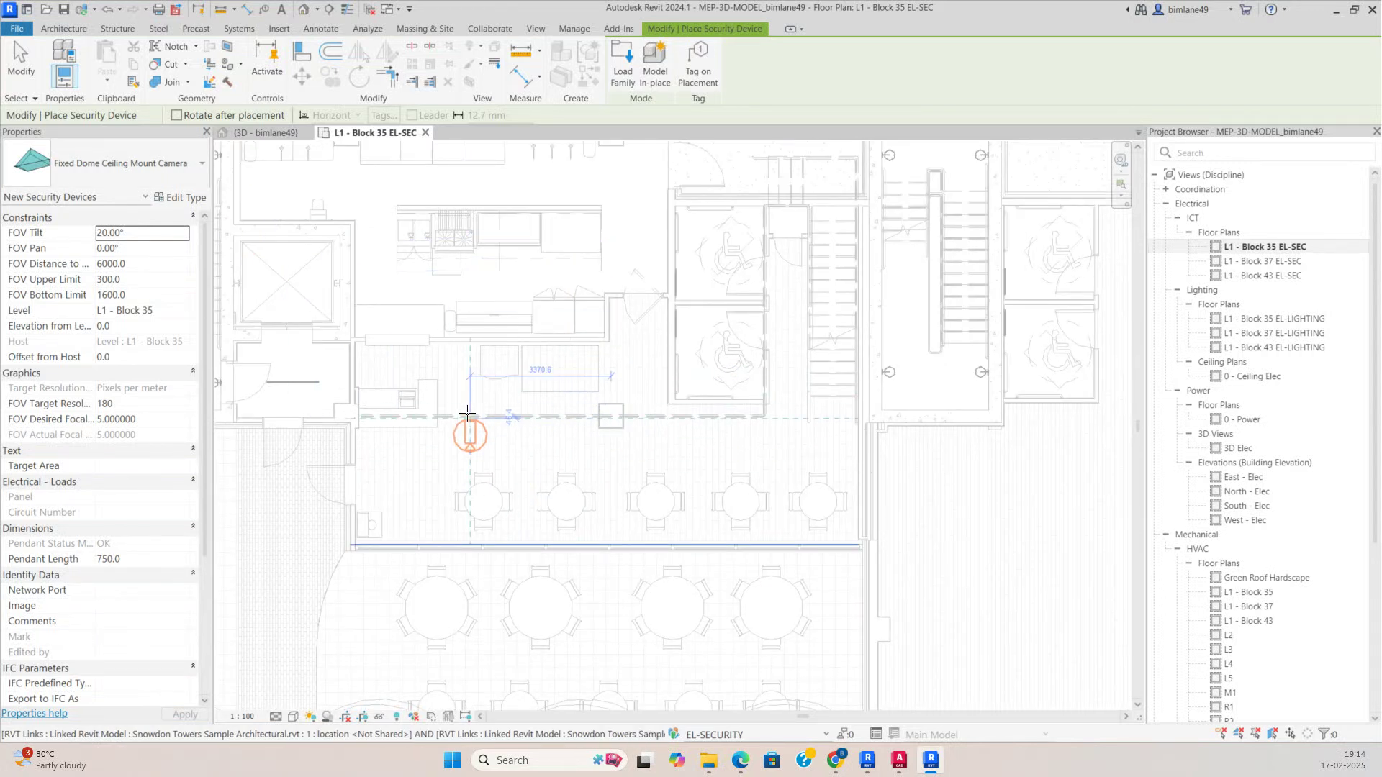
scroll(403, 450, up, 2)
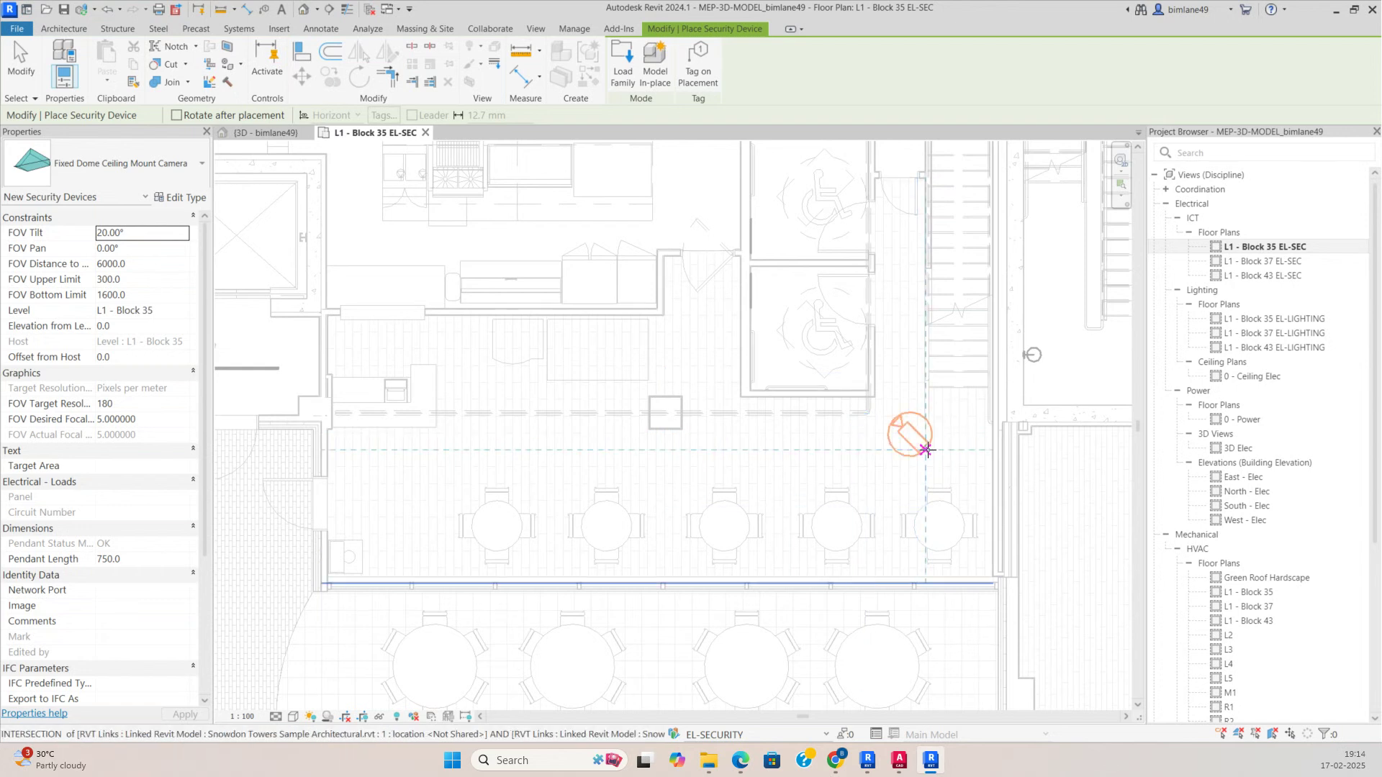
scroll(941, 451, up, 2)
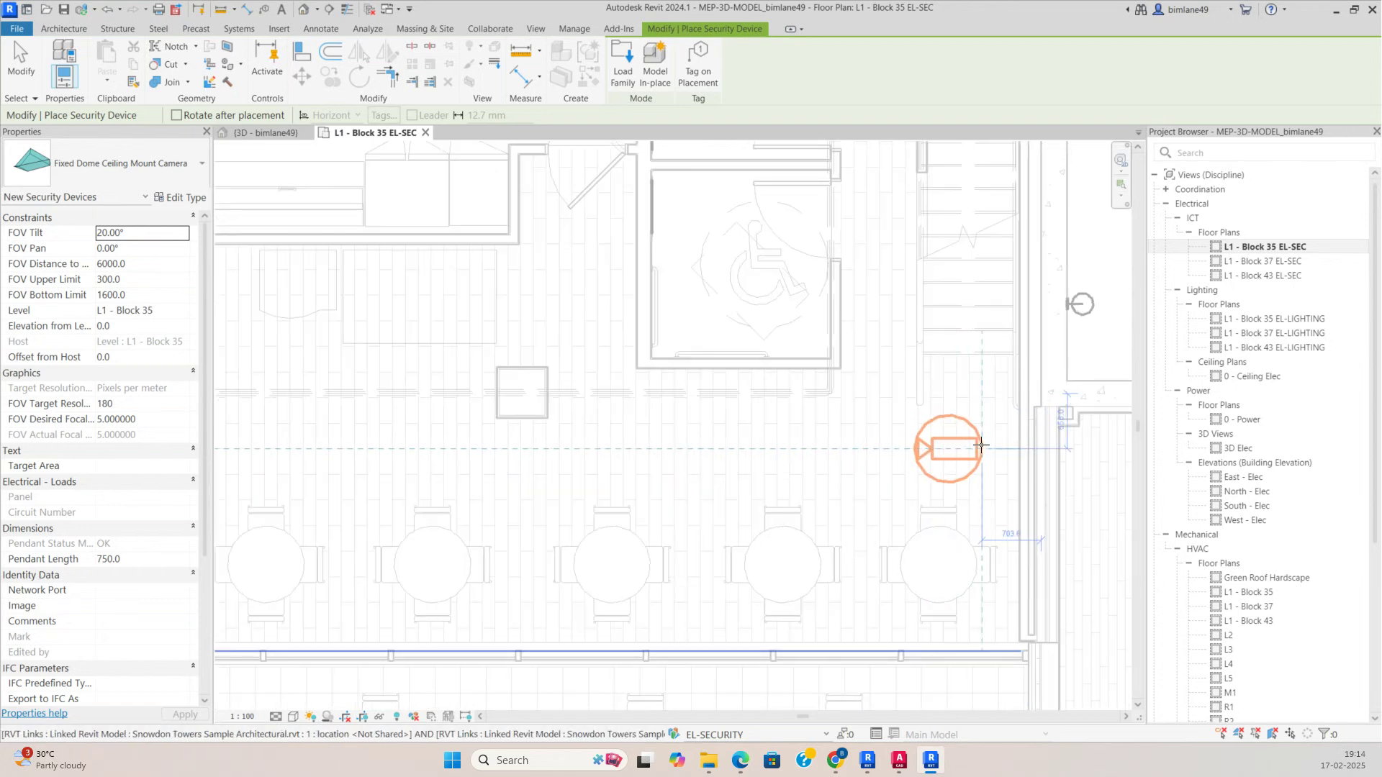
click(921, 451)
scroll(921, 451, down, 2)
key(Escape)
key(Escape)
Step: Set the placed camera's elevation from level to 2500 and review its remaining properties and field of view
click(895, 481)
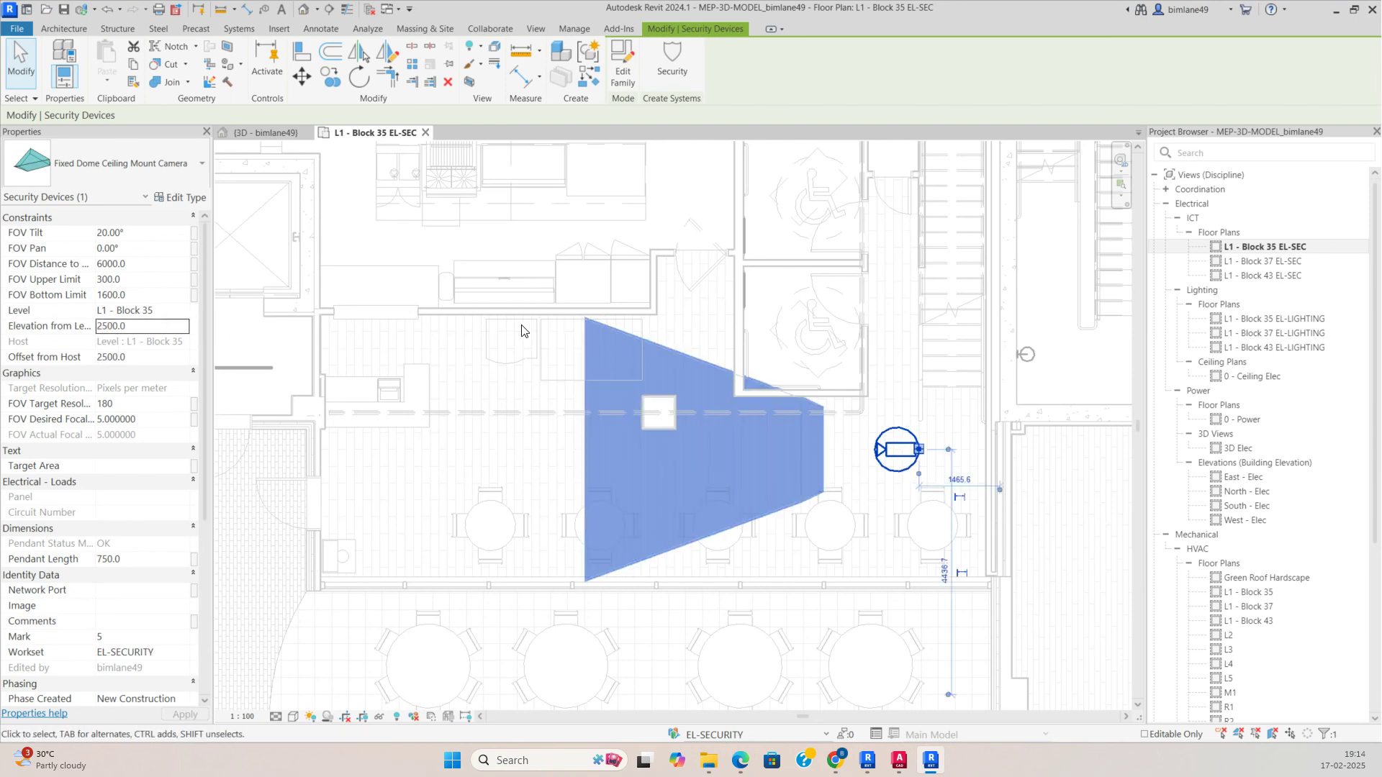
scroll(65, 561, down, 6)
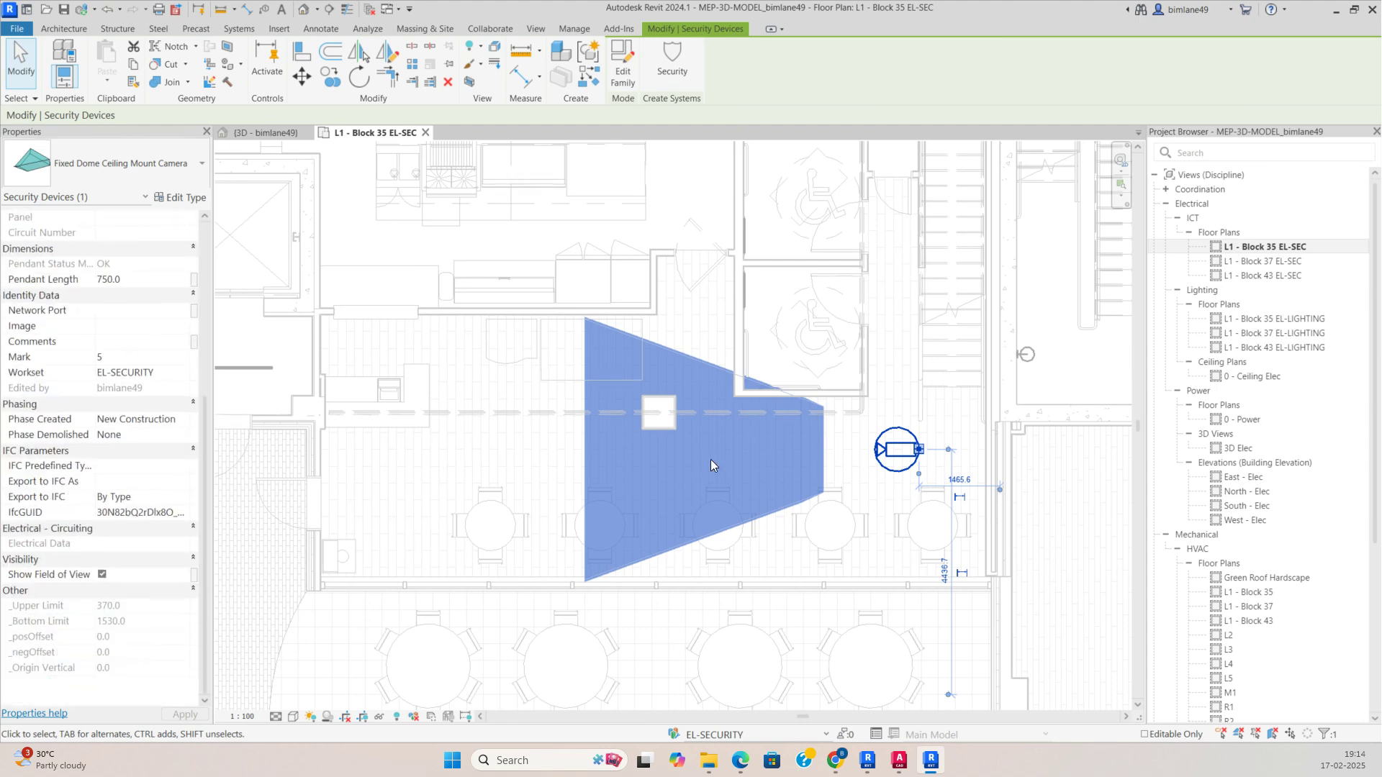
click(849, 466)
click(821, 481)
key(Escape)
Step: Isolate the camera in a section-boxed 3D view and inspect its field of view
click(896, 477)
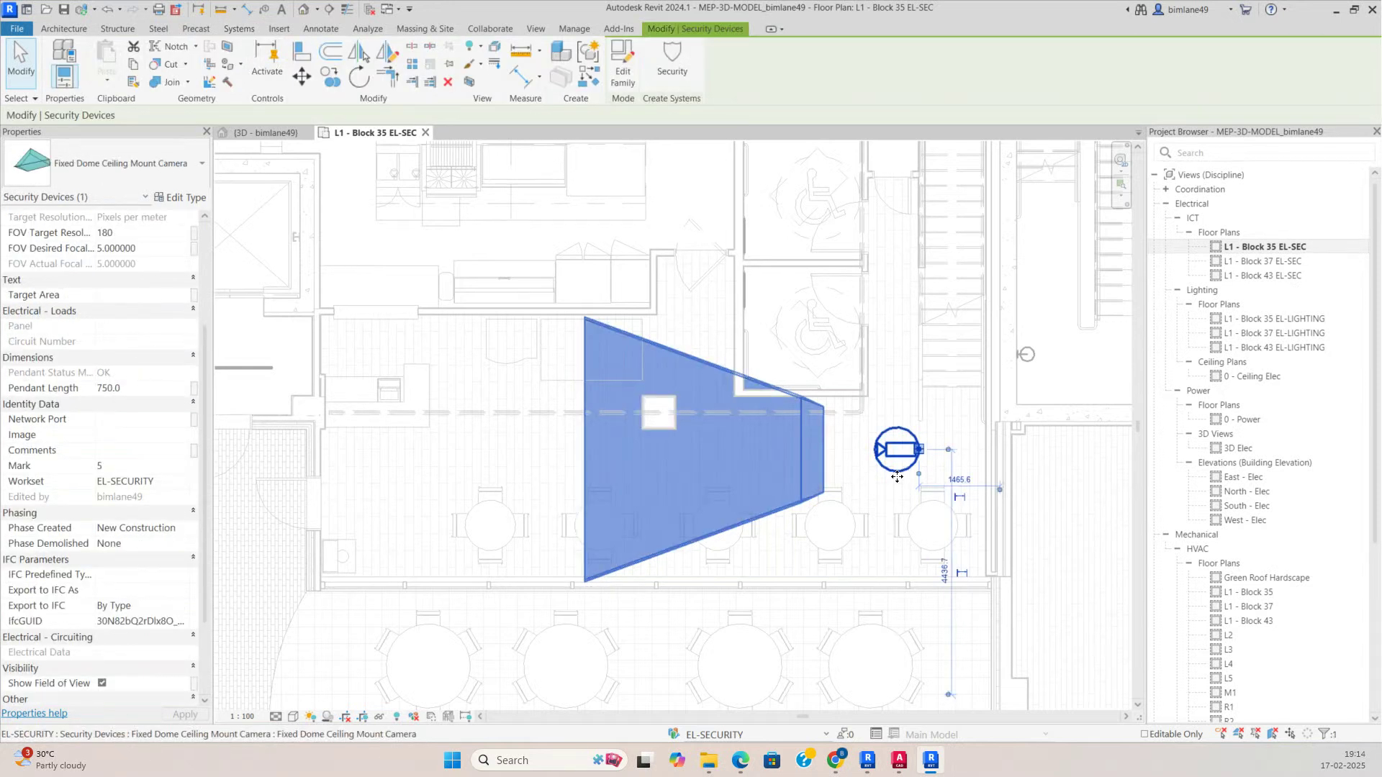
click(467, 85)
shift+middle_drag(770, 617, 607, 663)
click(607, 663)
scroll(774, 599, down, 1)
shift+middle_drag(772, 612, 968, 629)
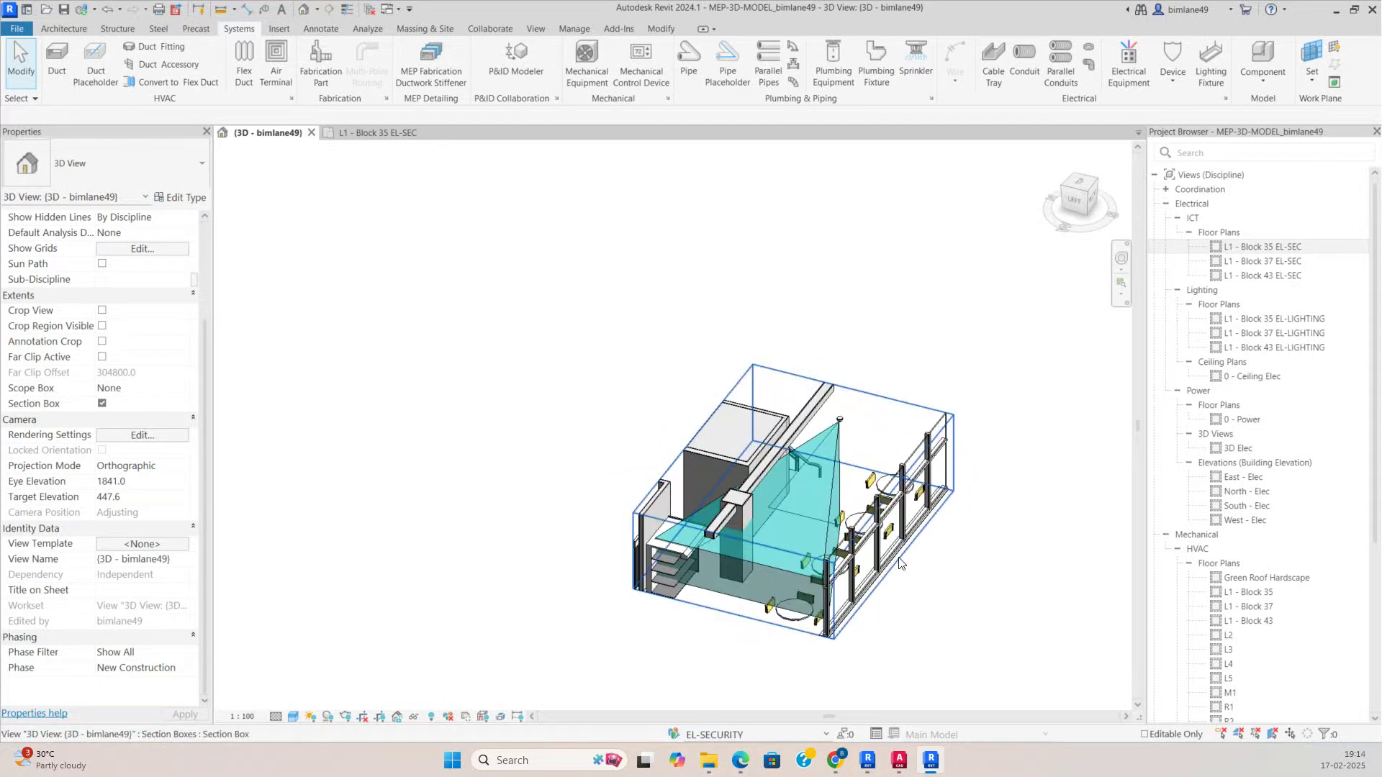
Step: Enlarge the 3D section box to include the kitchen, stairs, outdoor tables and green area around the camera
click(889, 554)
drag(892, 536, 1049, 571)
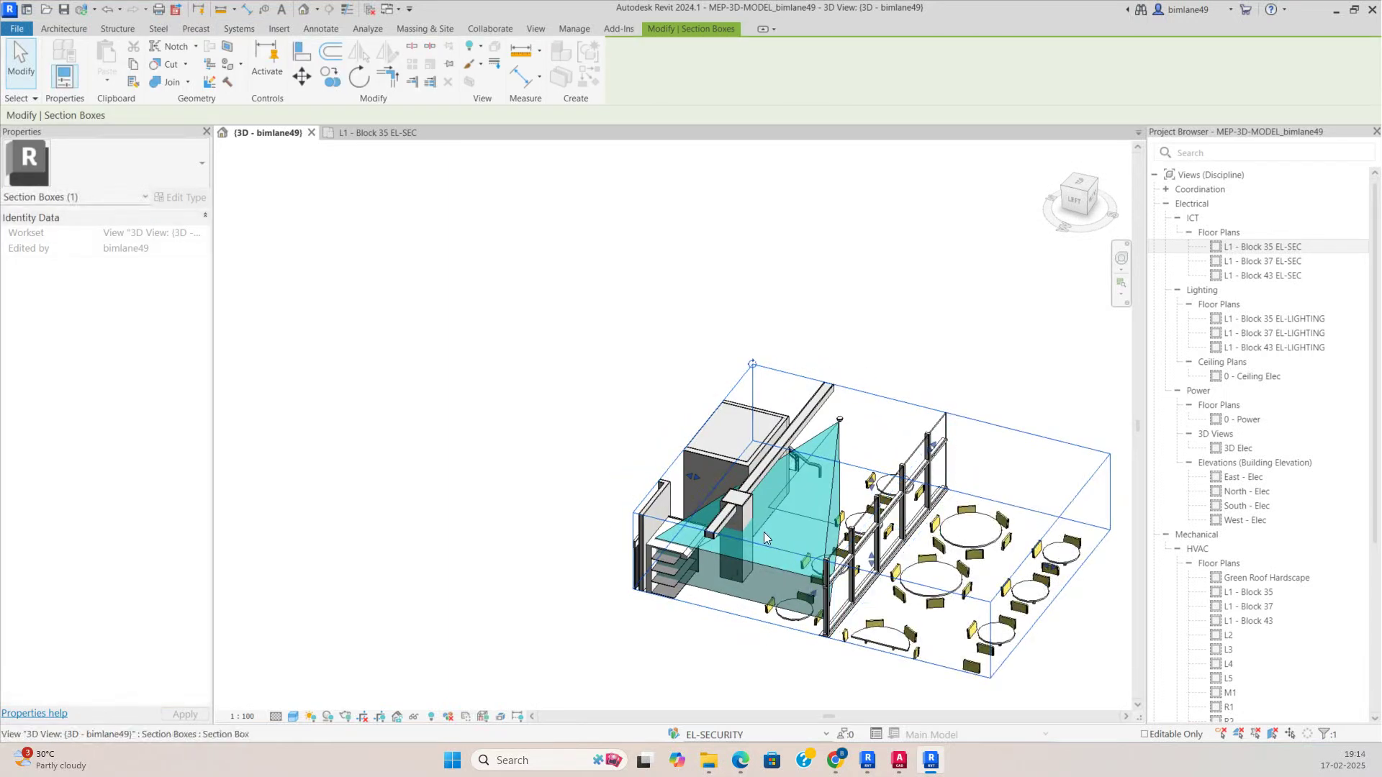
drag(695, 477, 519, 360)
shift+middle_drag(827, 604, 1159, 605)
shift+middle_drag(1079, 633, 1169, 635)
middle_drag(1015, 605, 775, 403)
scroll(776, 408, down, 1)
drag(802, 421, 969, 534)
shift+middle_drag(841, 519, 1017, 542)
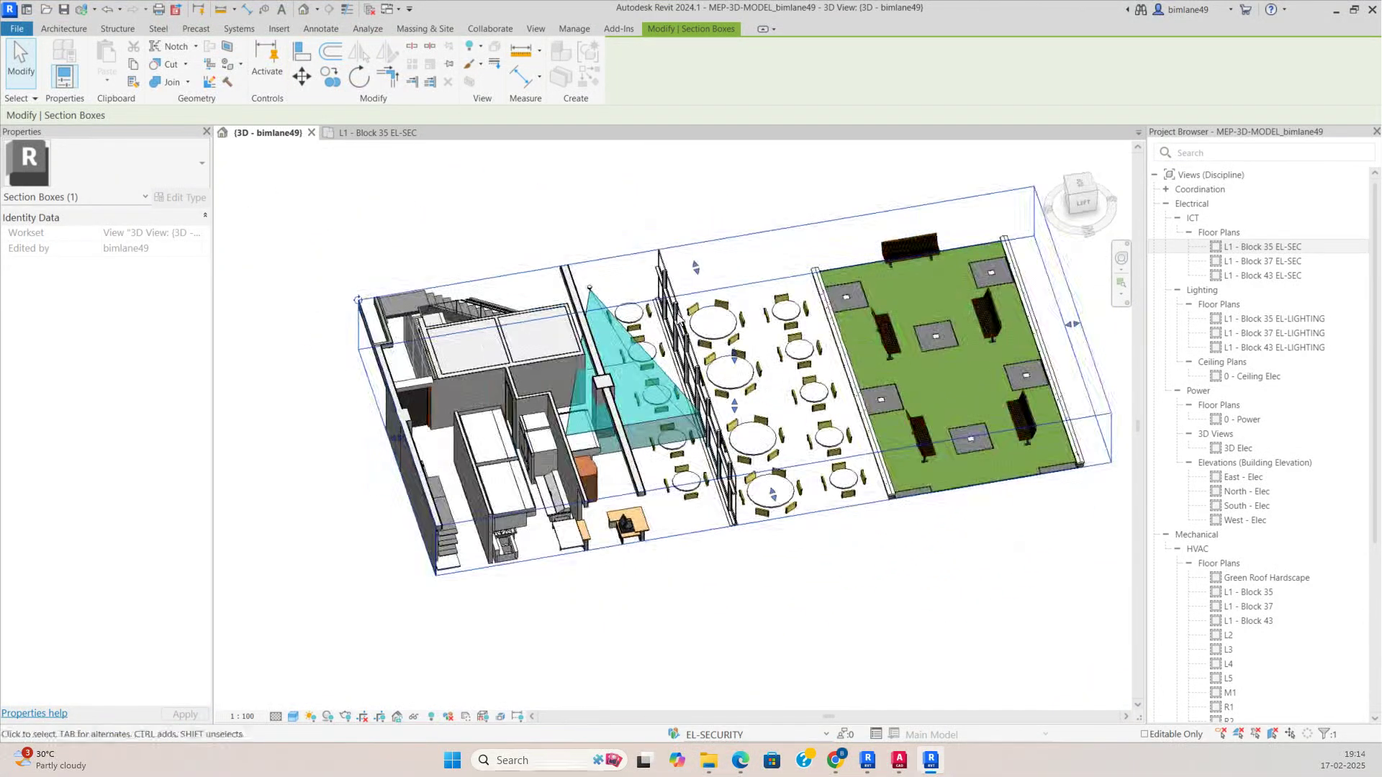
shift+middle_drag(696, 268, 709, 346)
Step: From the top view, nudge the camera toward the glazed partition so it covers the row of indoor tables
click(1081, 174)
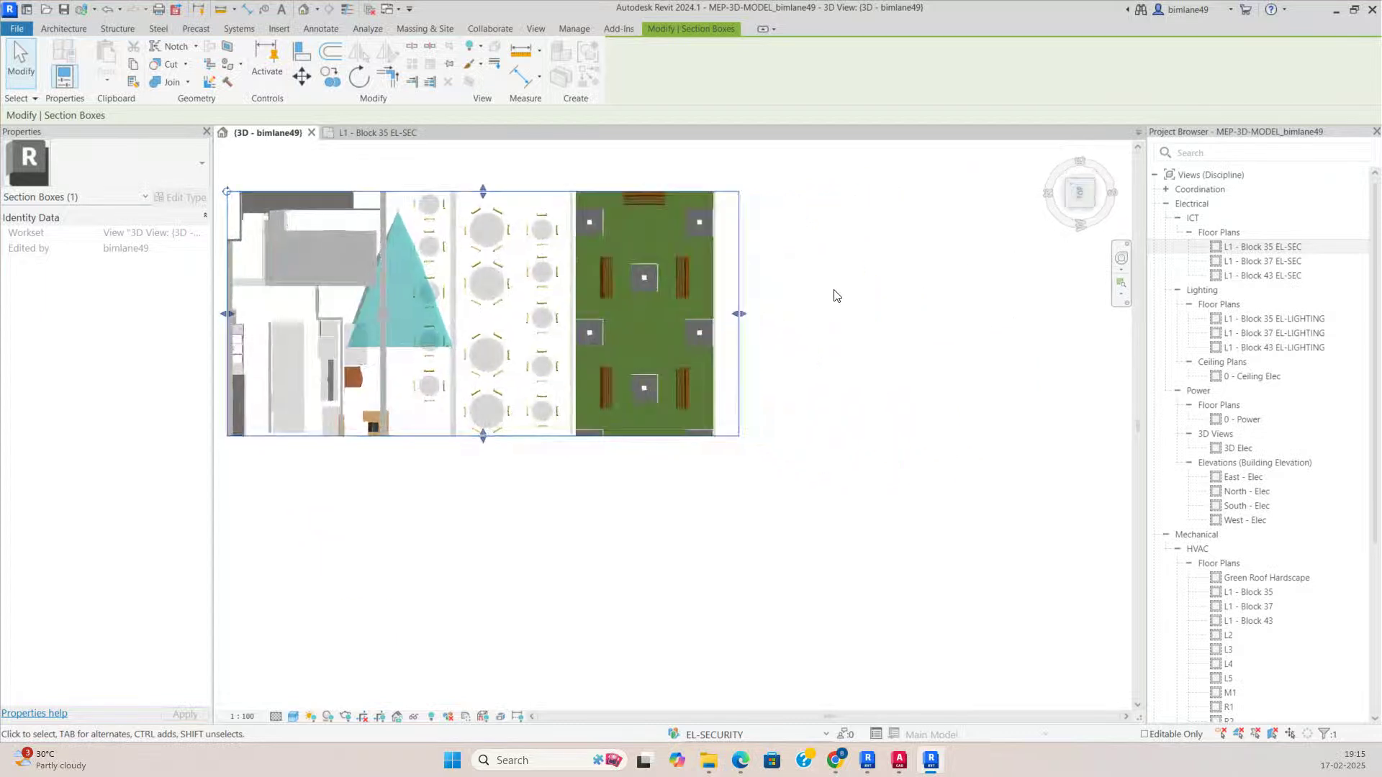
scroll(549, 286, up, 3)
scroll(527, 225, up, 2)
click(528, 259)
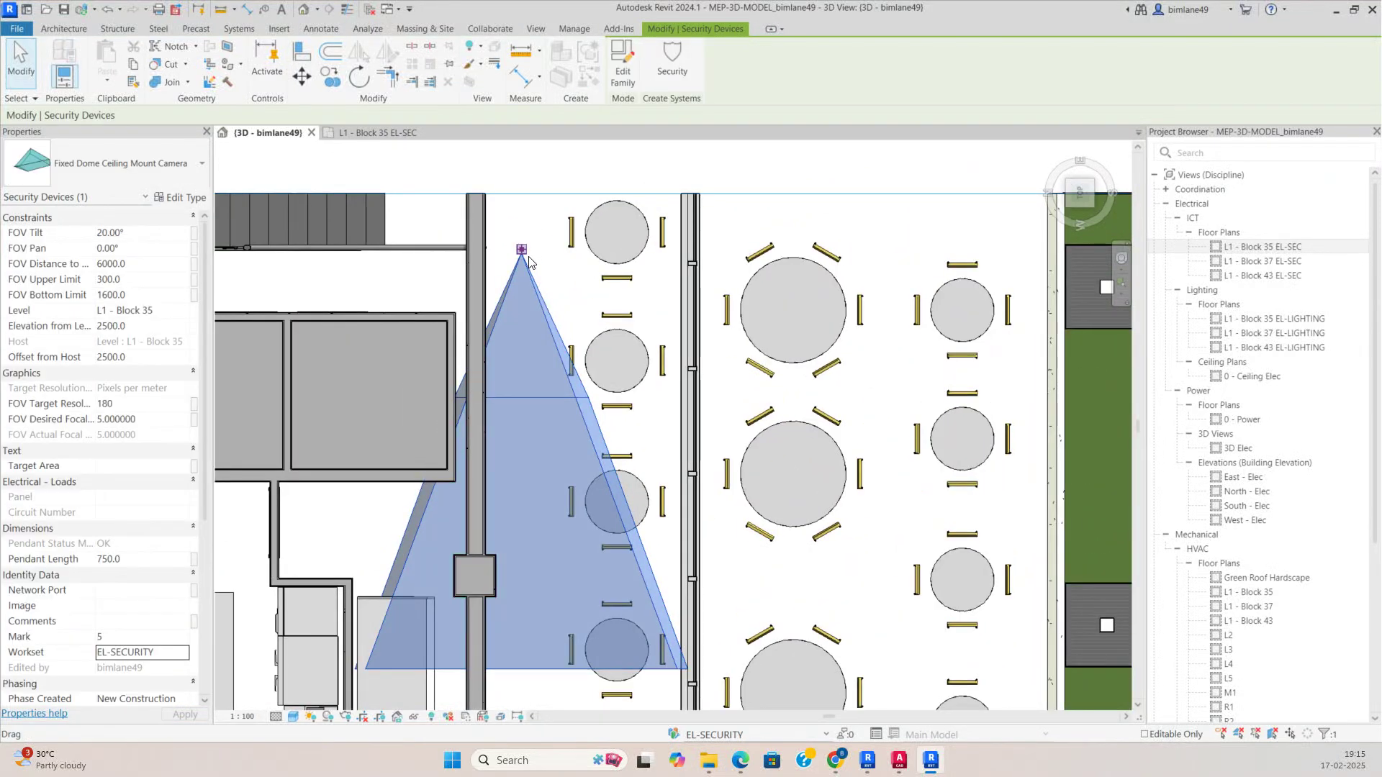
key(Right)
key(Right)
key(Right)
key(Right)
key(Right)
key(Right)
key(Right)
key(Right)
key(Right)
key(Right)
key(Right)
key(Right)
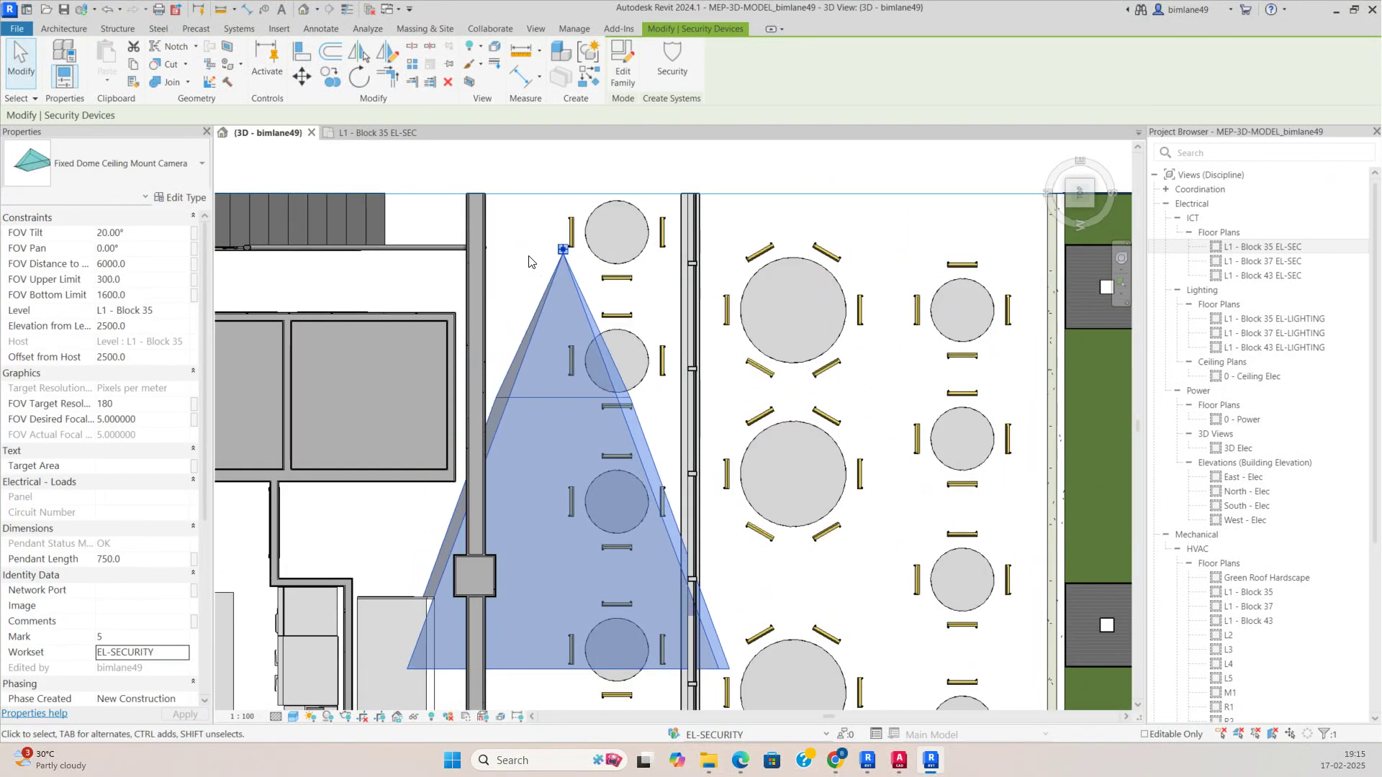
Step: Raise the top of the section box to expose the building structure above the moved camera
scroll(597, 345, down, 4)
shift+middle_drag(675, 439, 889, 261)
middle_drag(472, 303, 752, 492)
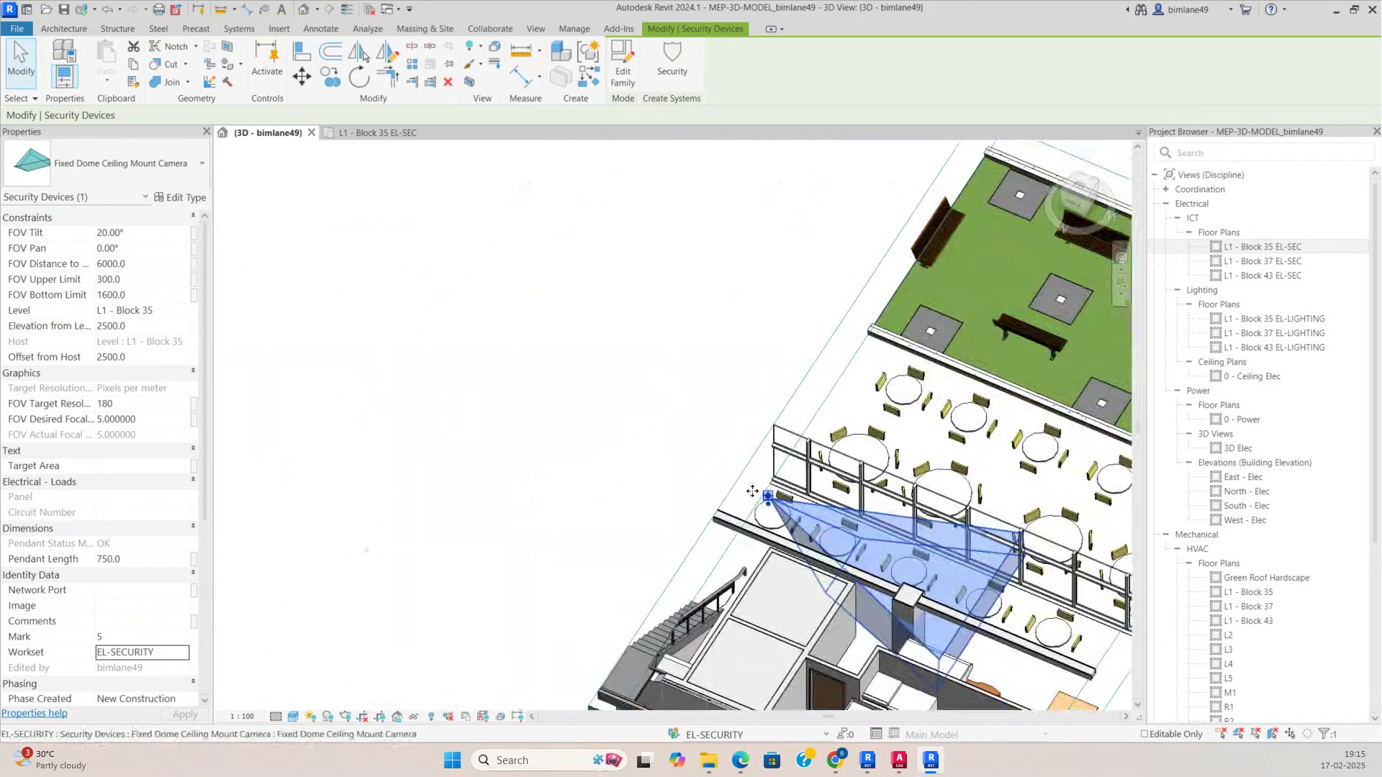
click(733, 494)
shift+middle_drag(796, 417, 617, 433)
shift+middle_drag(653, 489, 468, 297)
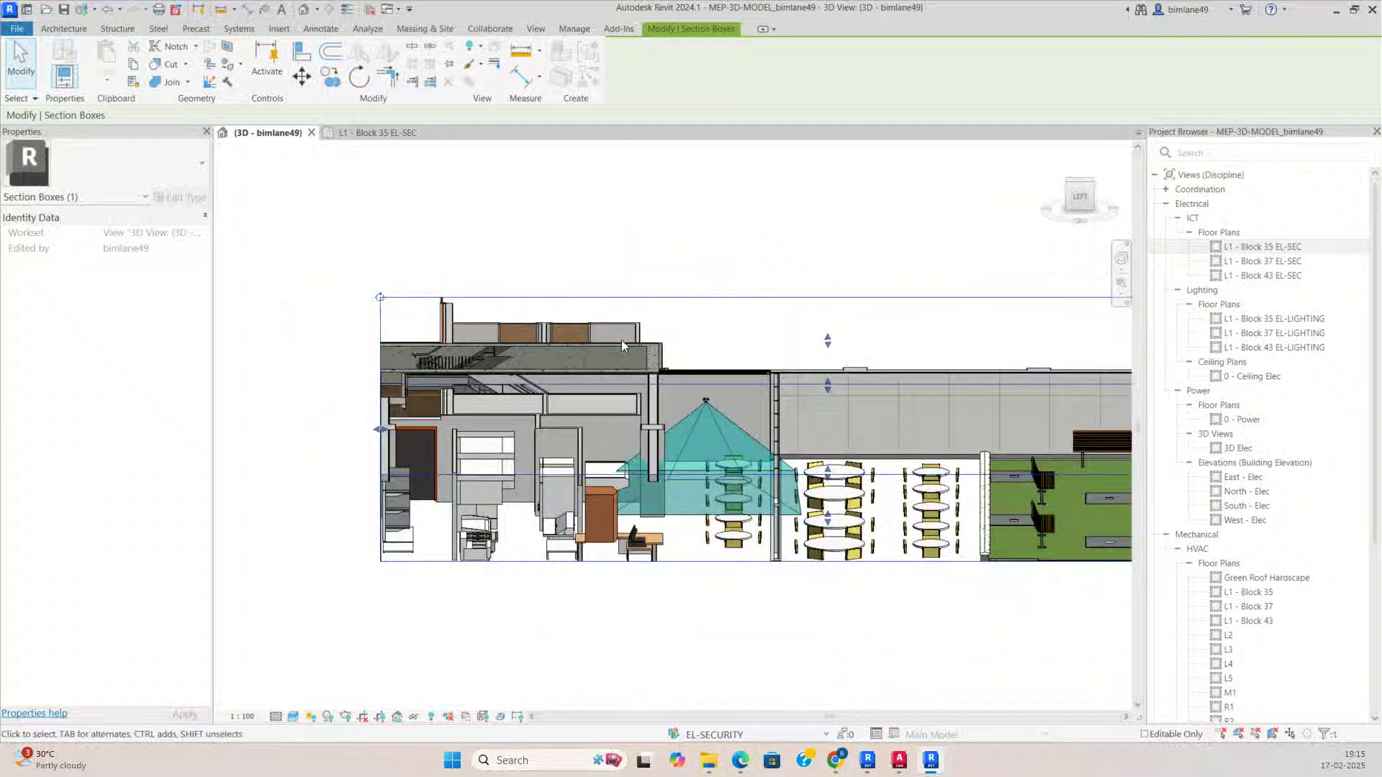
drag(825, 344, 826, 251)
shift+middle_drag(718, 586, 843, 594)
key(Escape)
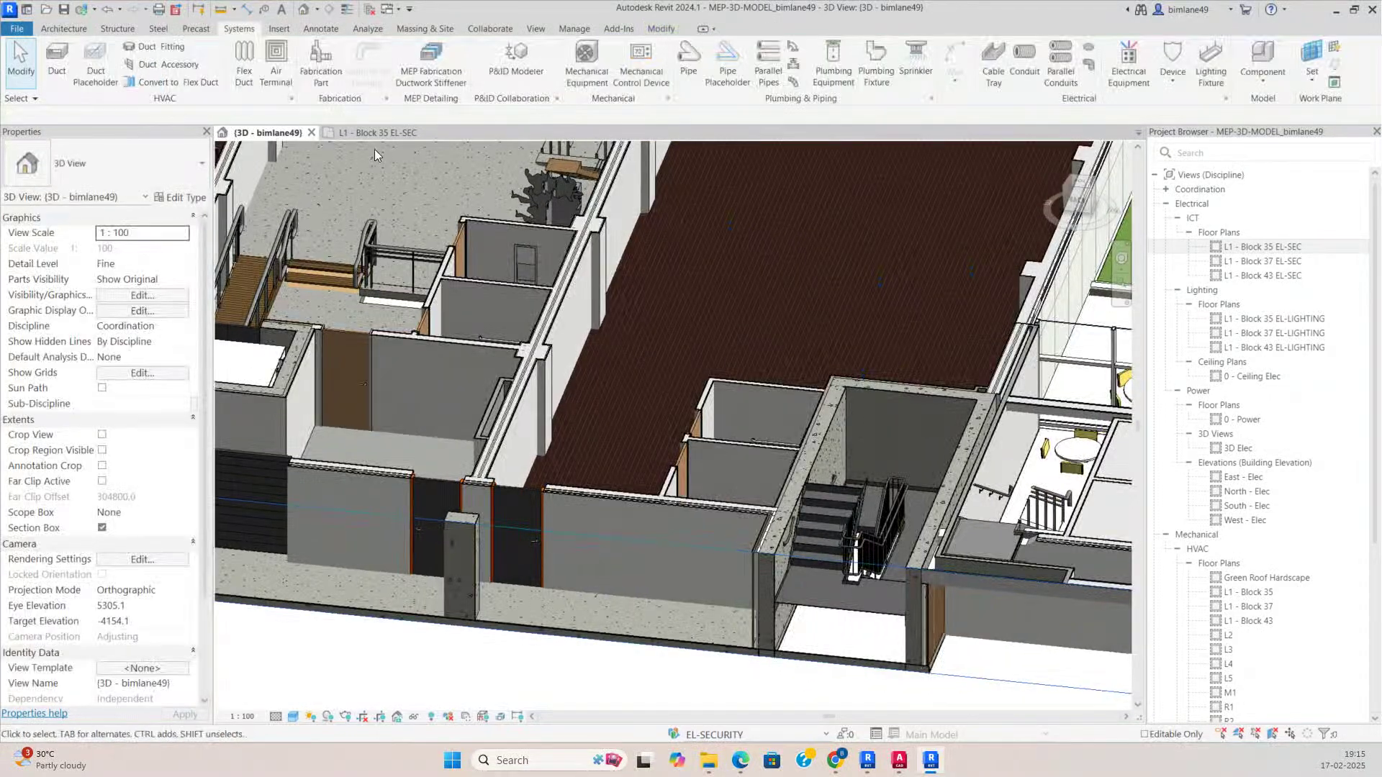
Step: Reselect the camera in the L1 - Block 35 EL-SEC plan and isolate it again in the section-boxed 3D view
click(374, 133)
click(895, 487)
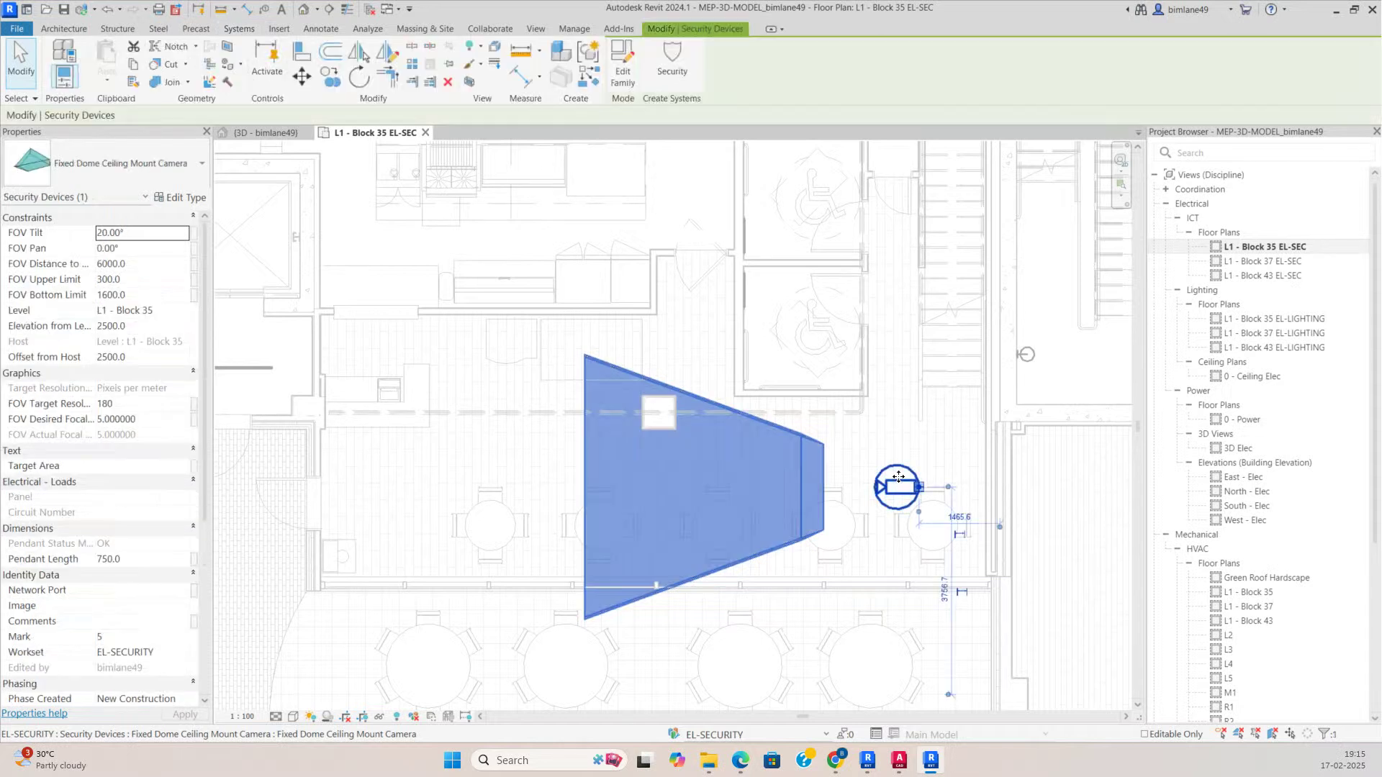
click(468, 80)
shift+middle_drag(701, 613, 1073, 554)
Step: Raise and widen the section box around the camera to include the upper floor and the ceiling slab
click(662, 401)
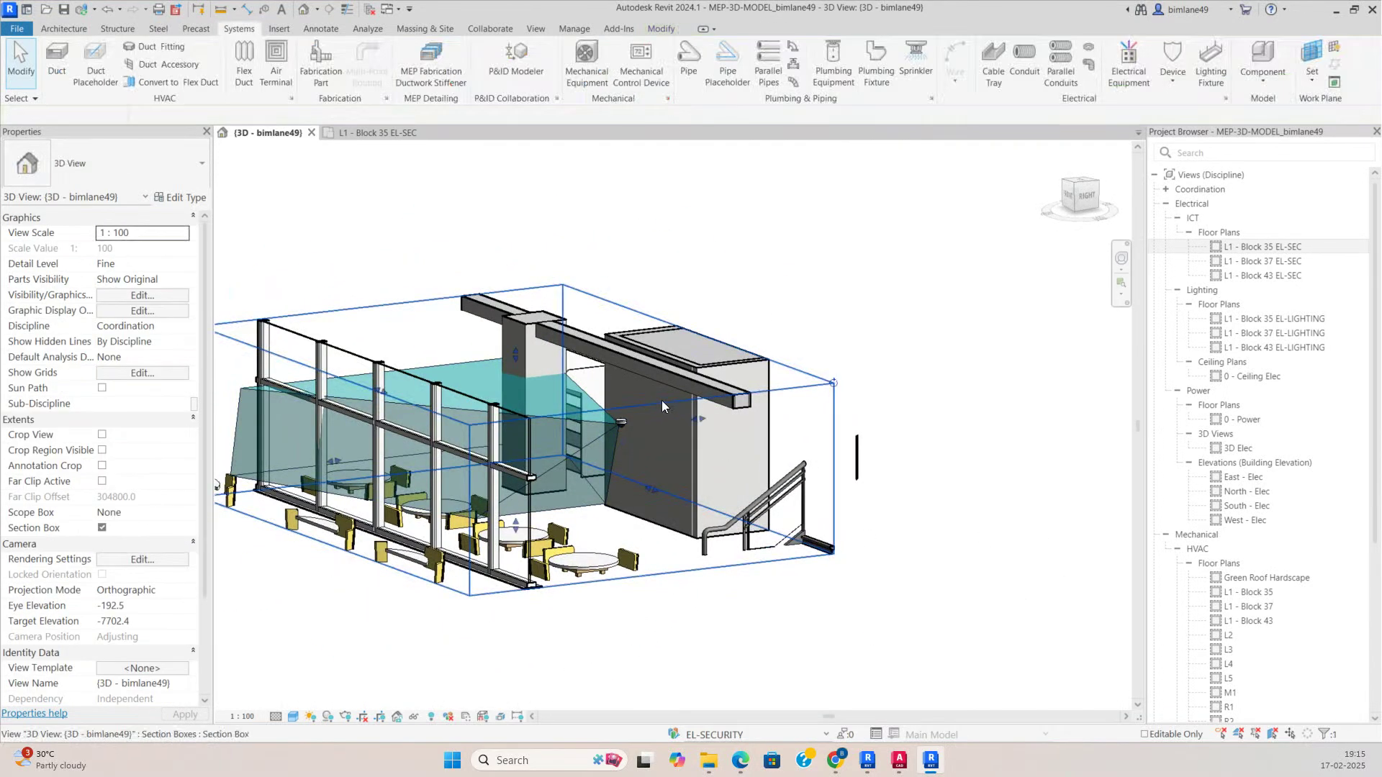
click(662, 402)
drag(514, 357, 510, 290)
mouse_move(784, 561)
shift+middle_down()
mouse_move(914, 611)
mouse_move(1049, 595)
mouse_move(786, 561)
shift+middle_up()
drag(713, 429, 837, 456)
shift+middle_drag(742, 521, 749, 437)
shift+middle_drag(760, 499, 656, 476)
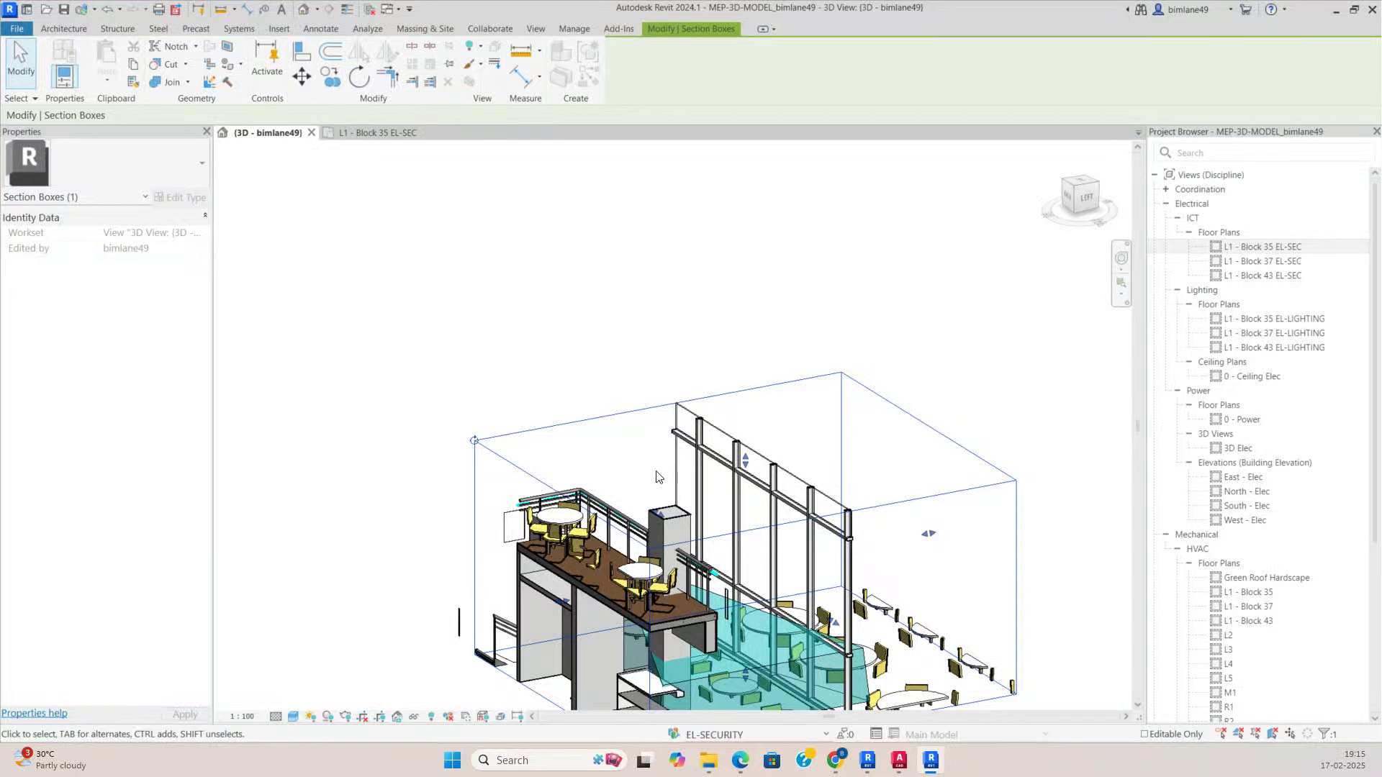
shift+middle_drag(756, 463, 1191, 476)
shift+middle_drag(811, 495, 613, 472)
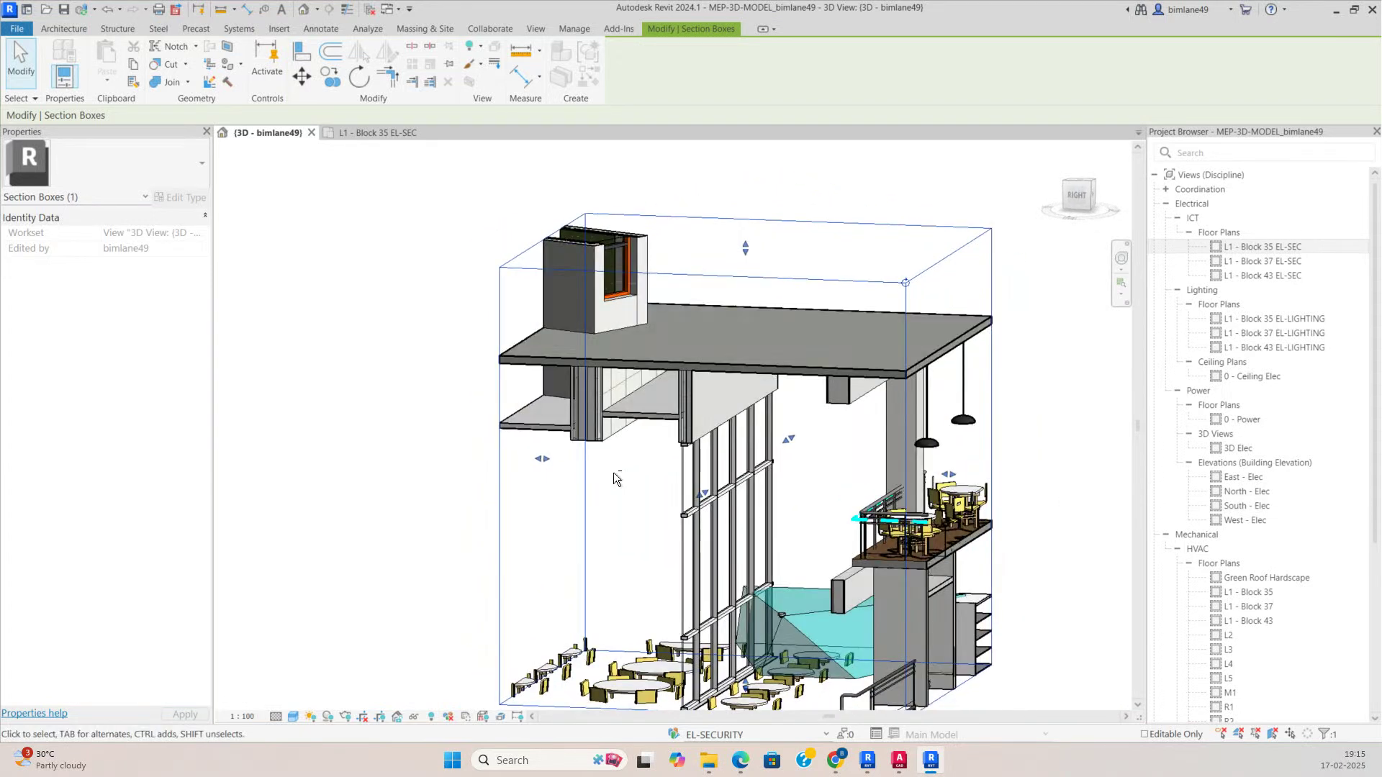
Step: Move the camera vertically up toward the ceiling slab above the dining area
click(789, 625)
drag(786, 620, 774, 382)
shift+middle_drag(778, 561, 462, 121)
Step: Set the top offset of the L1 - Block 35 EL-SEC plan's view range to 4500 above Level Above
click(382, 131)
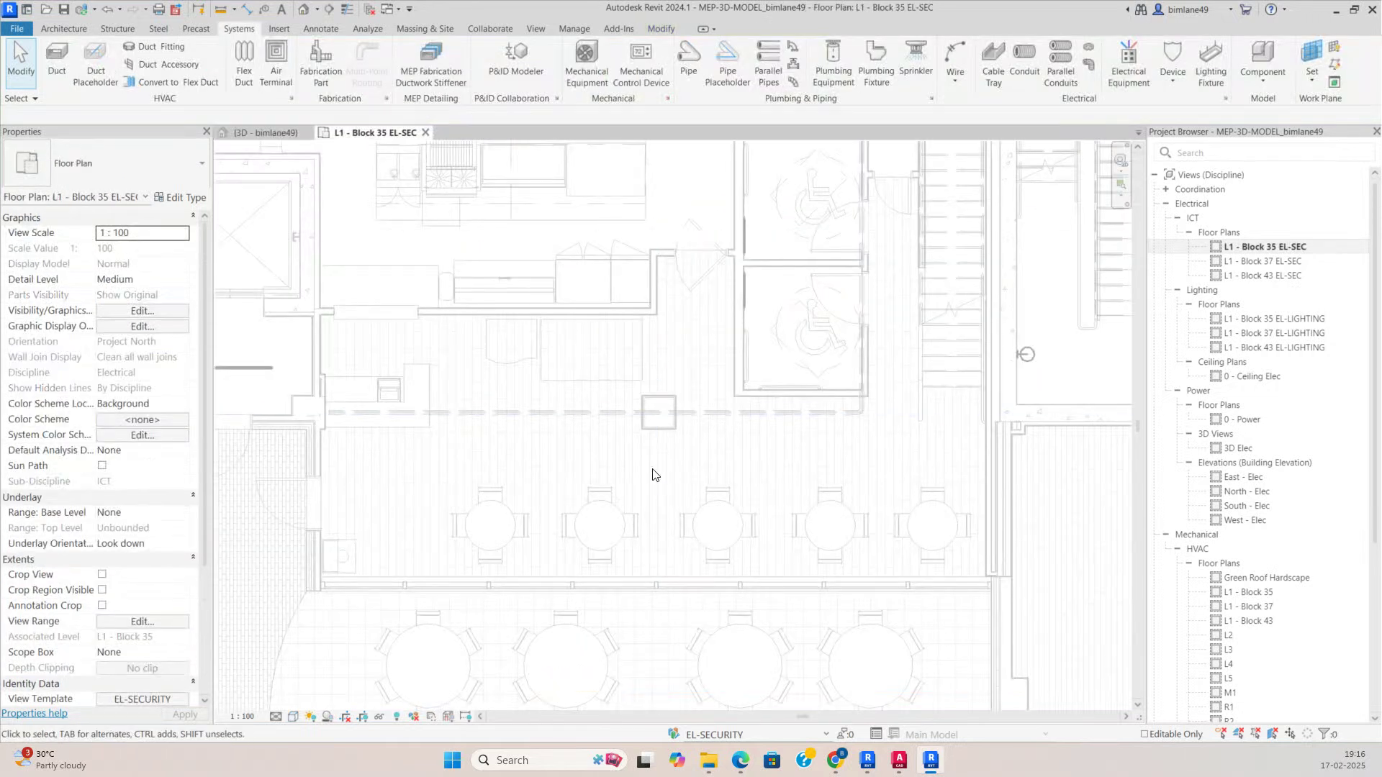
click(132, 622)
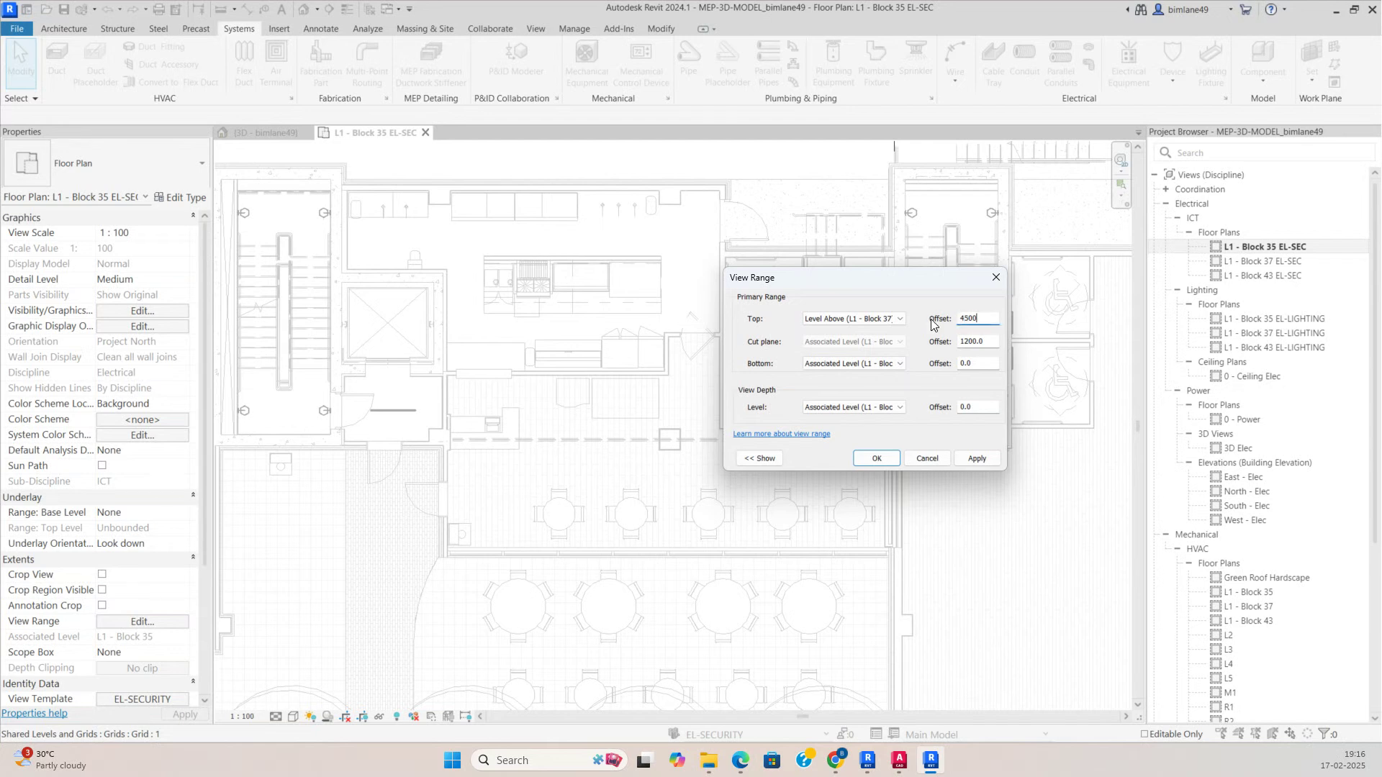
click(875, 459)
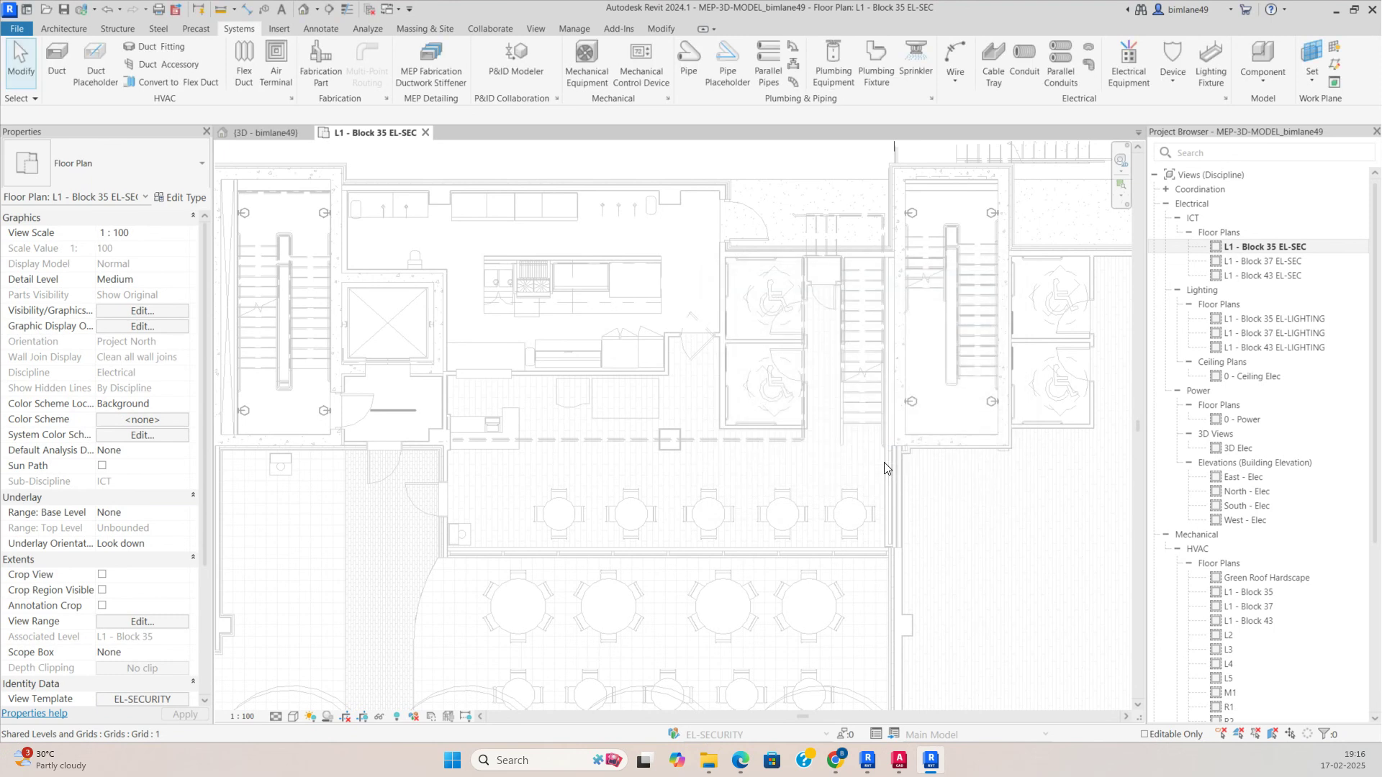
scroll(703, 490, down, 2)
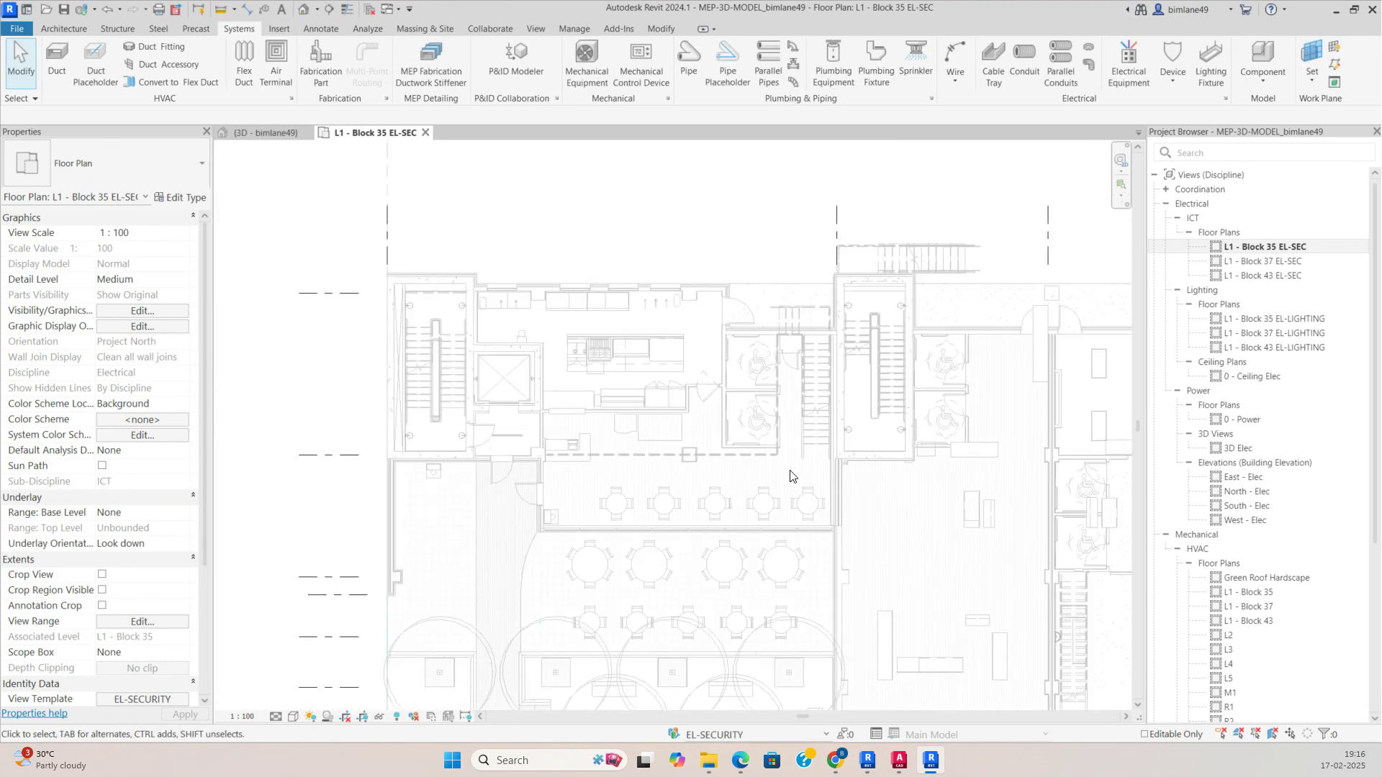
middle_drag(739, 509, 716, 440)
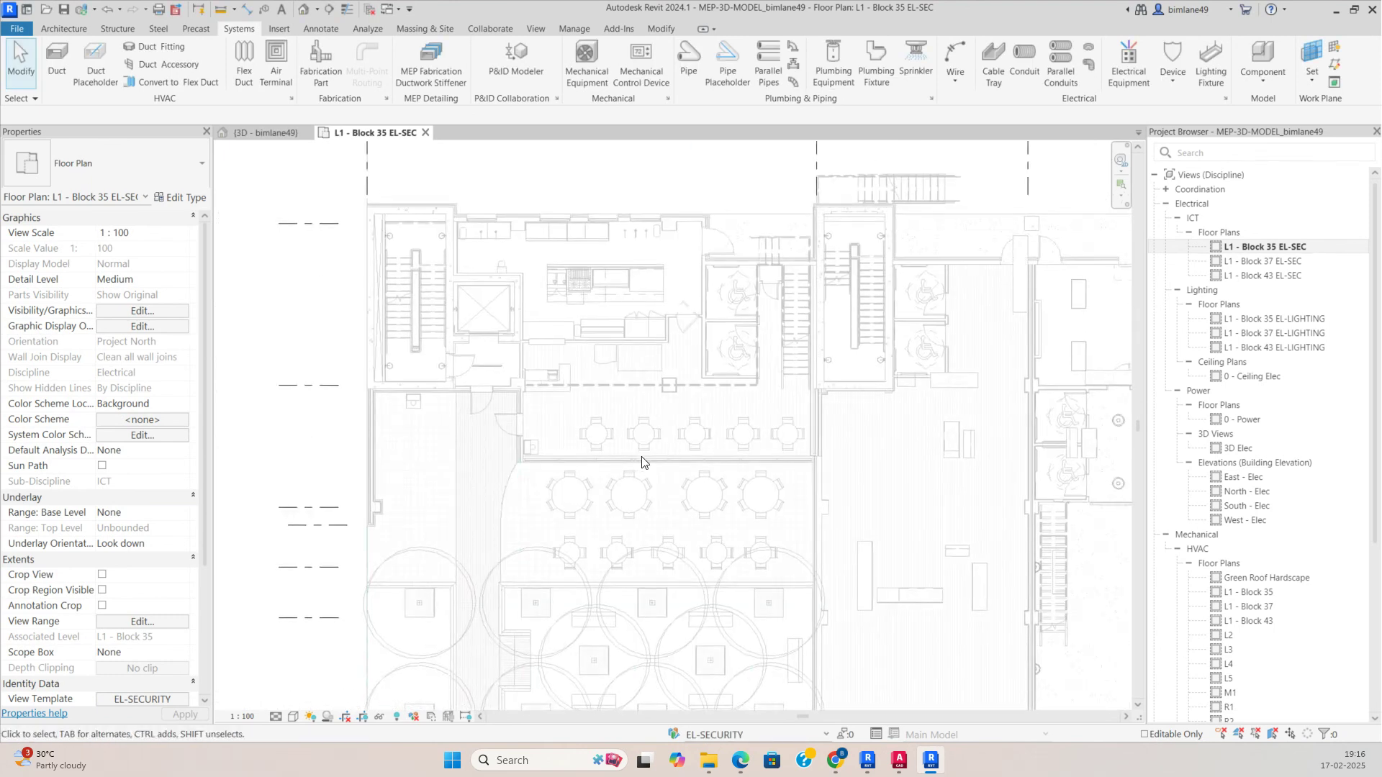
click(1171, 64)
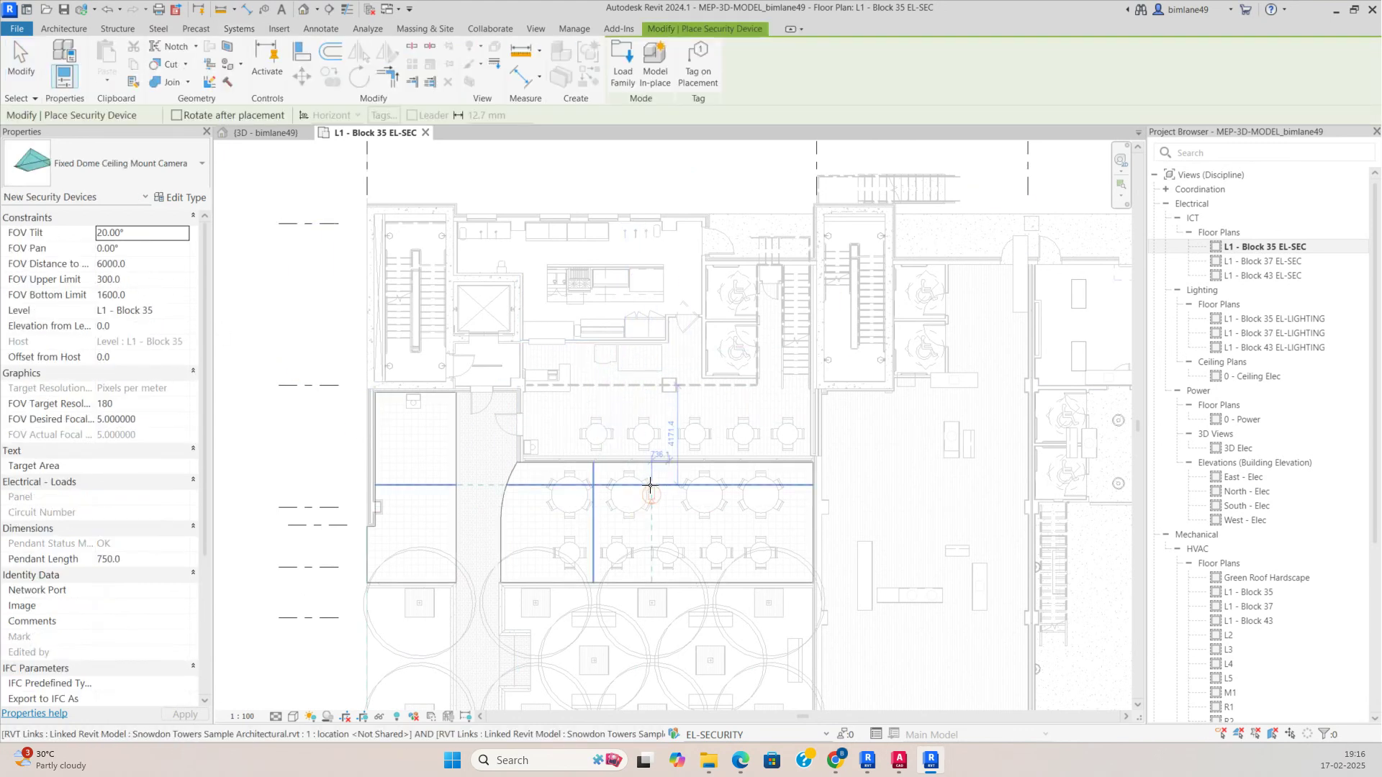
scroll(833, 555, up, 2)
scroll(638, 495, down, 3)
scroll(823, 410, up, 4)
middle_drag(847, 475, 766, 357)
scroll(765, 357, down, 2)
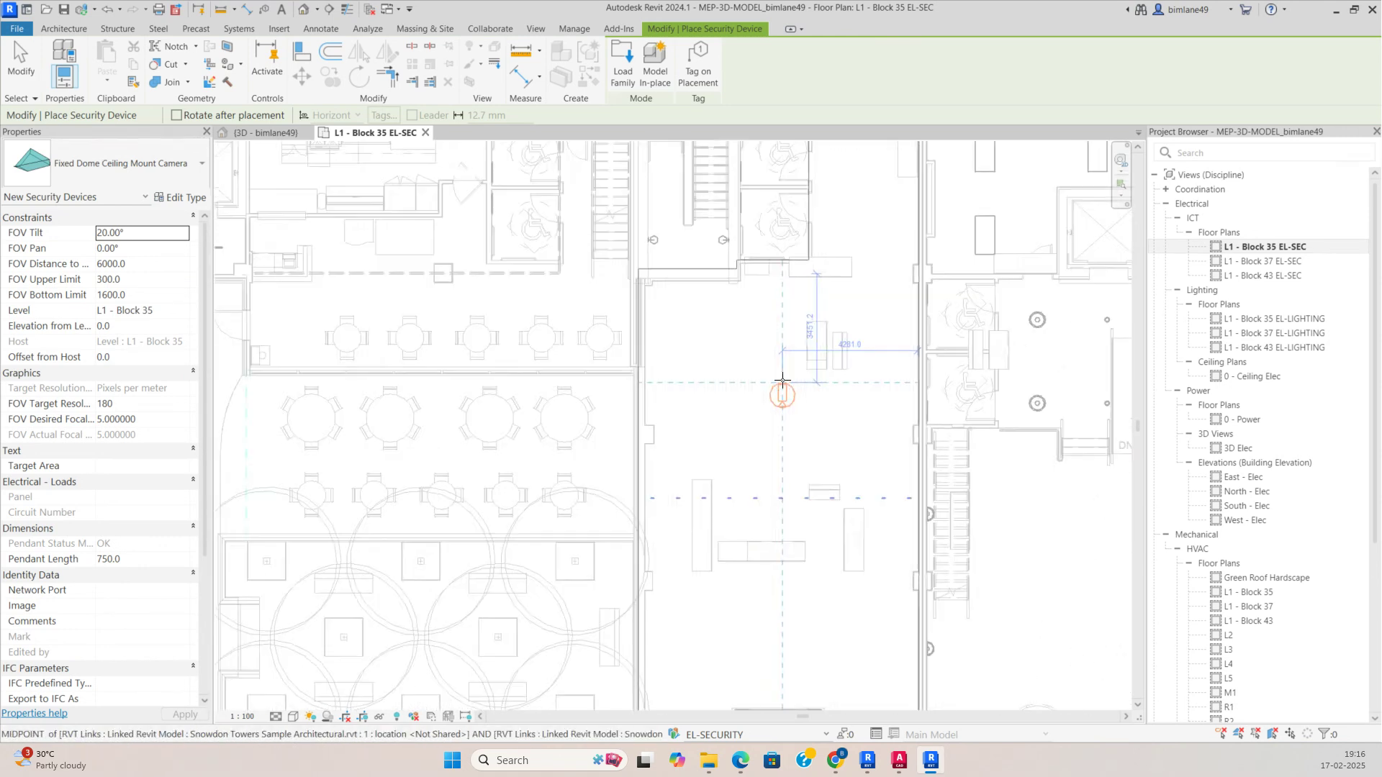
scroll(777, 341, up, 2)
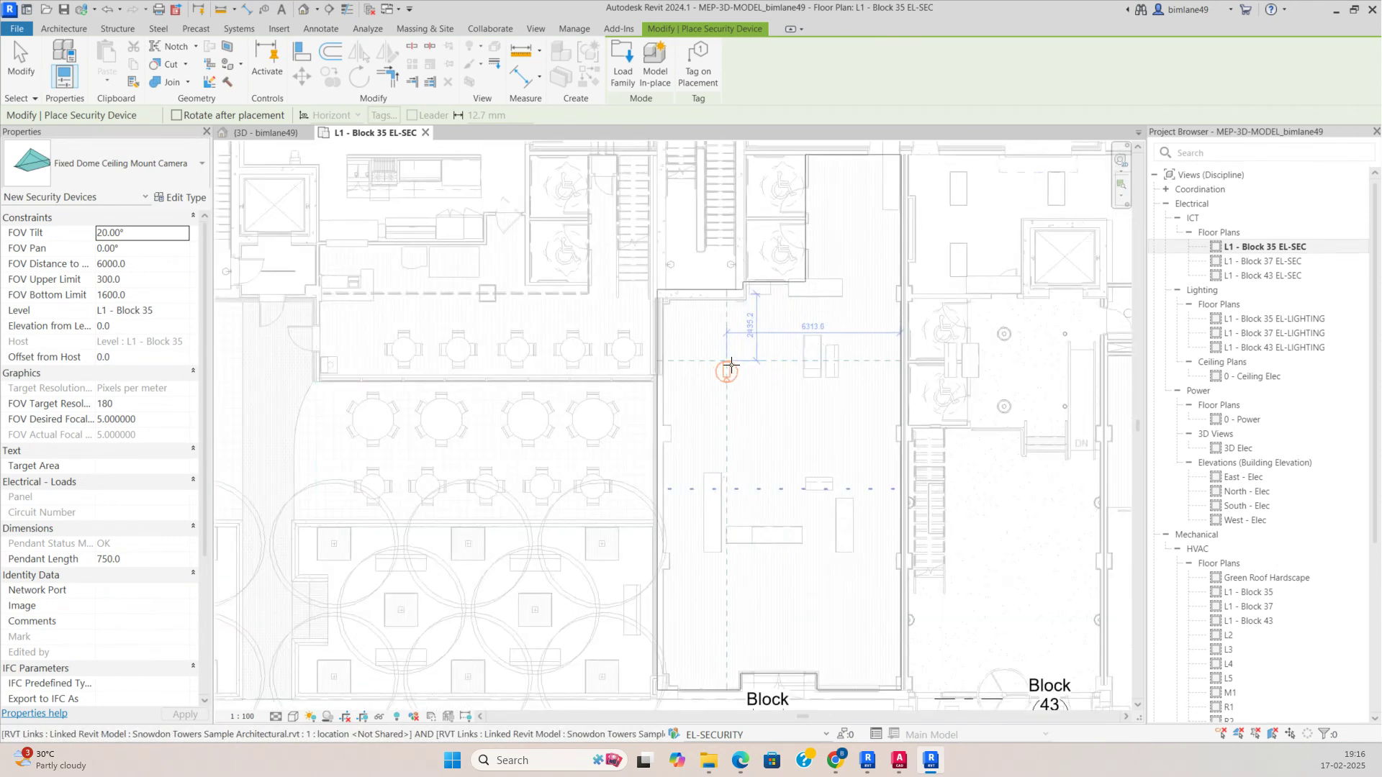
scroll(776, 341, down, 1)
key(Escape)
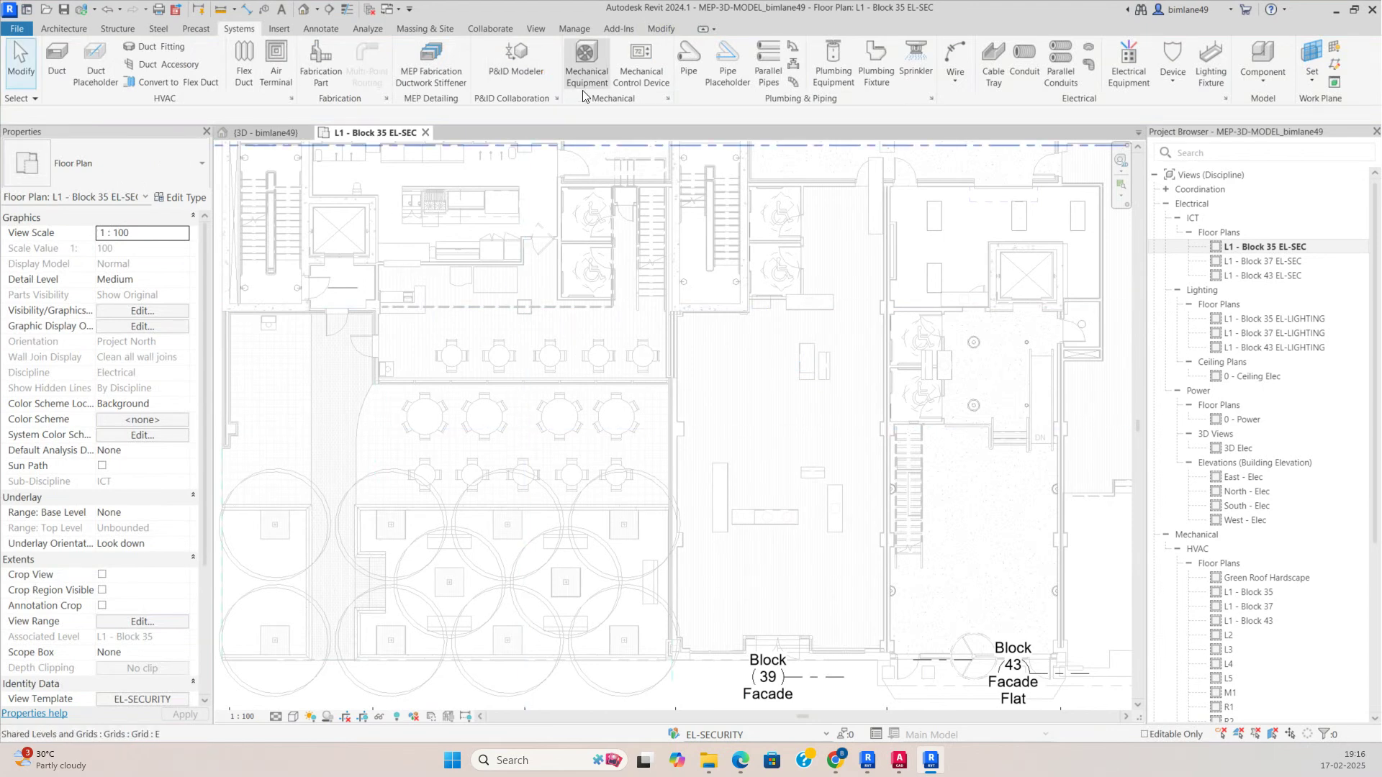
Step: Sketch a rectangular plan region of about 12146 by 4928 mm around the indoor dining area
click(536, 29)
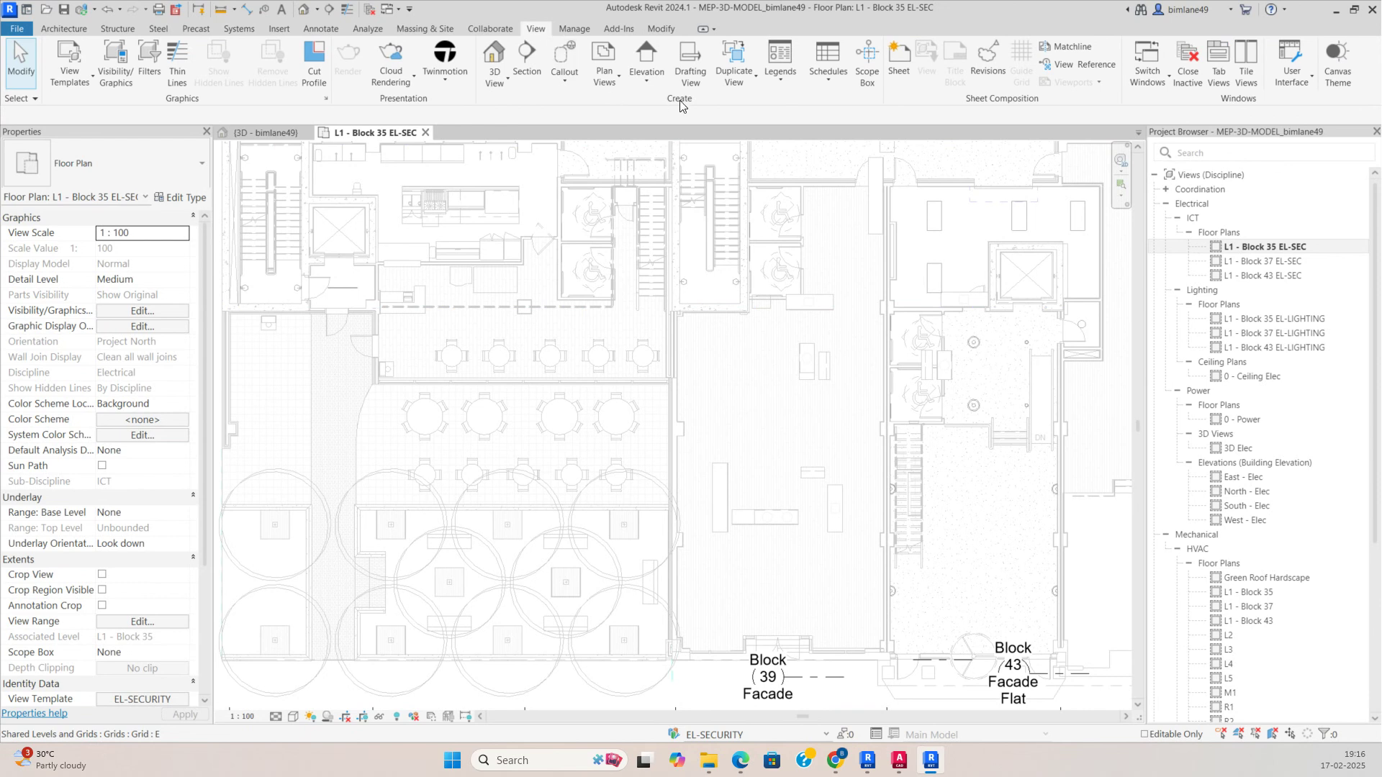
click(610, 87)
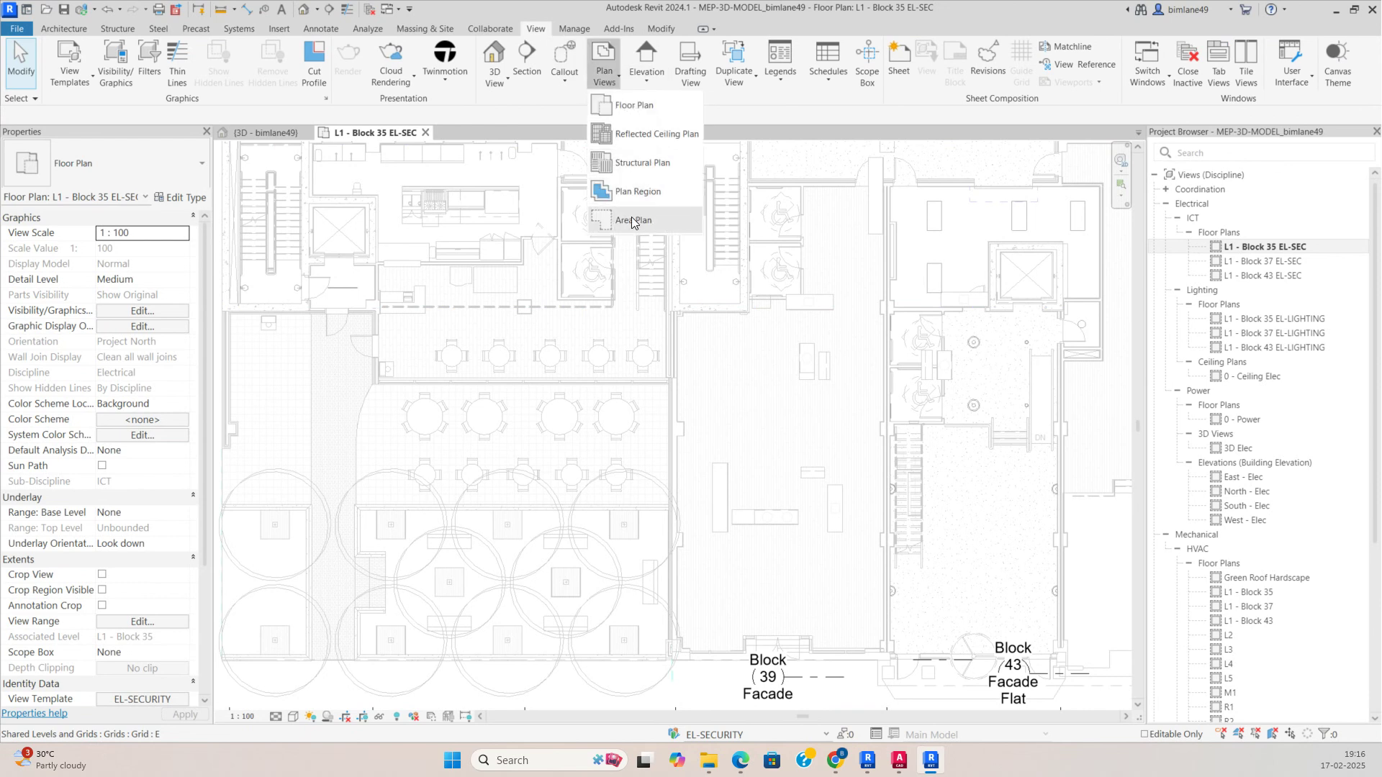
click(645, 194)
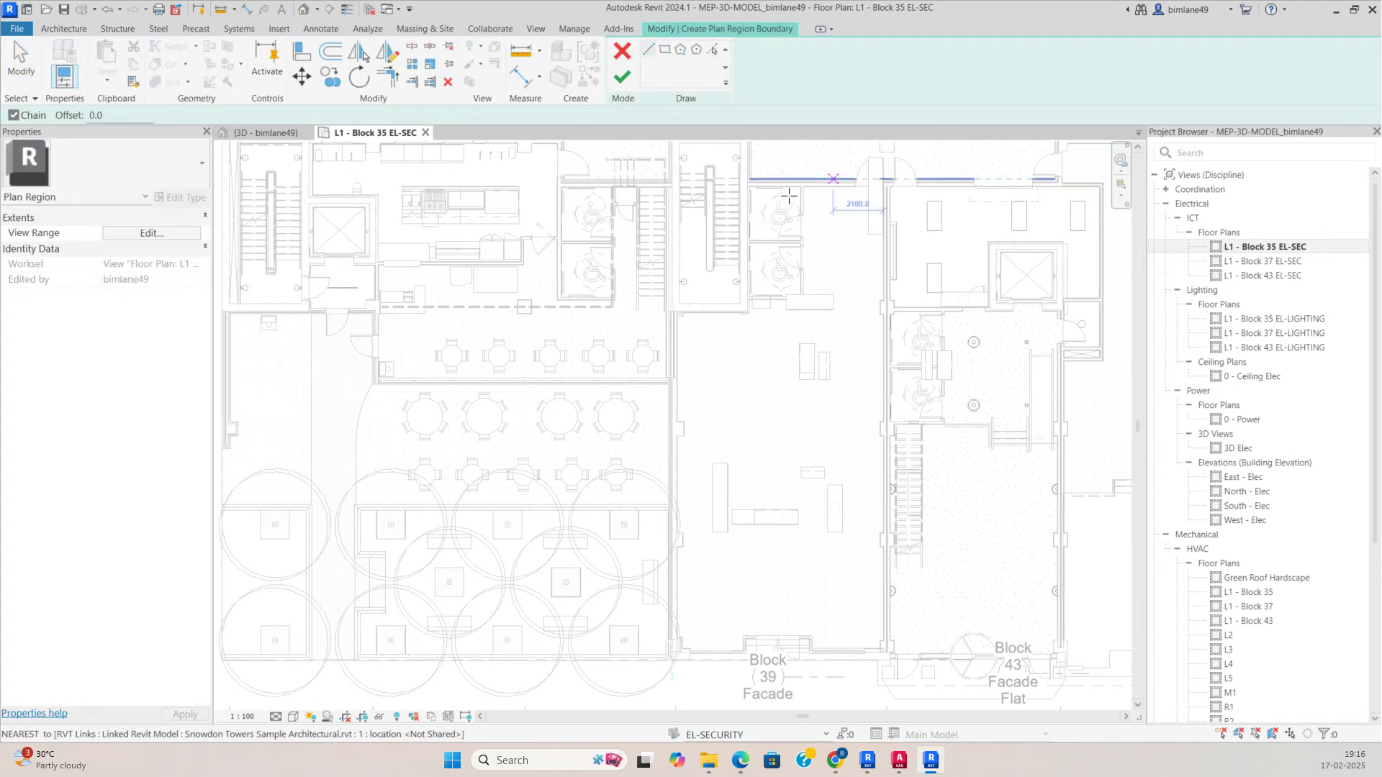
scroll(395, 284, up, 1)
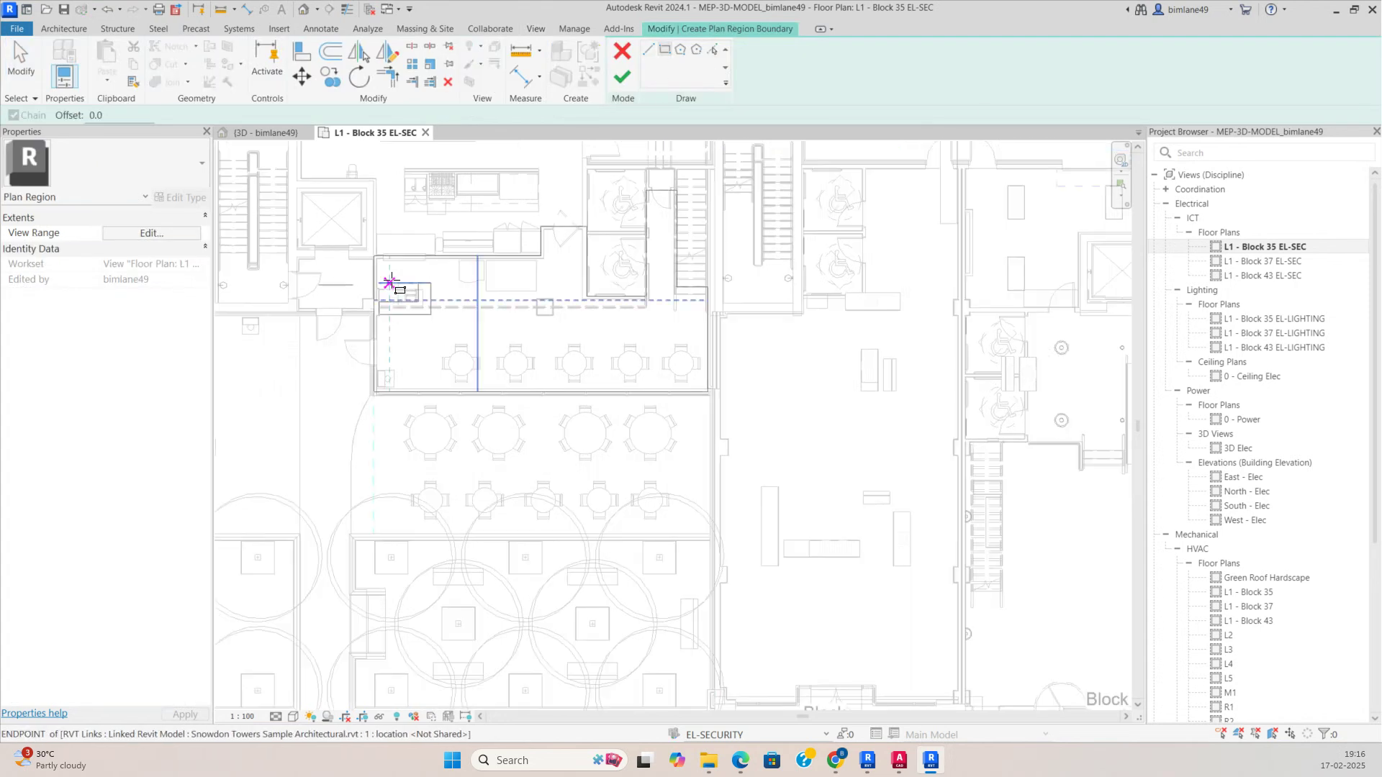
click(375, 259)
click(708, 395)
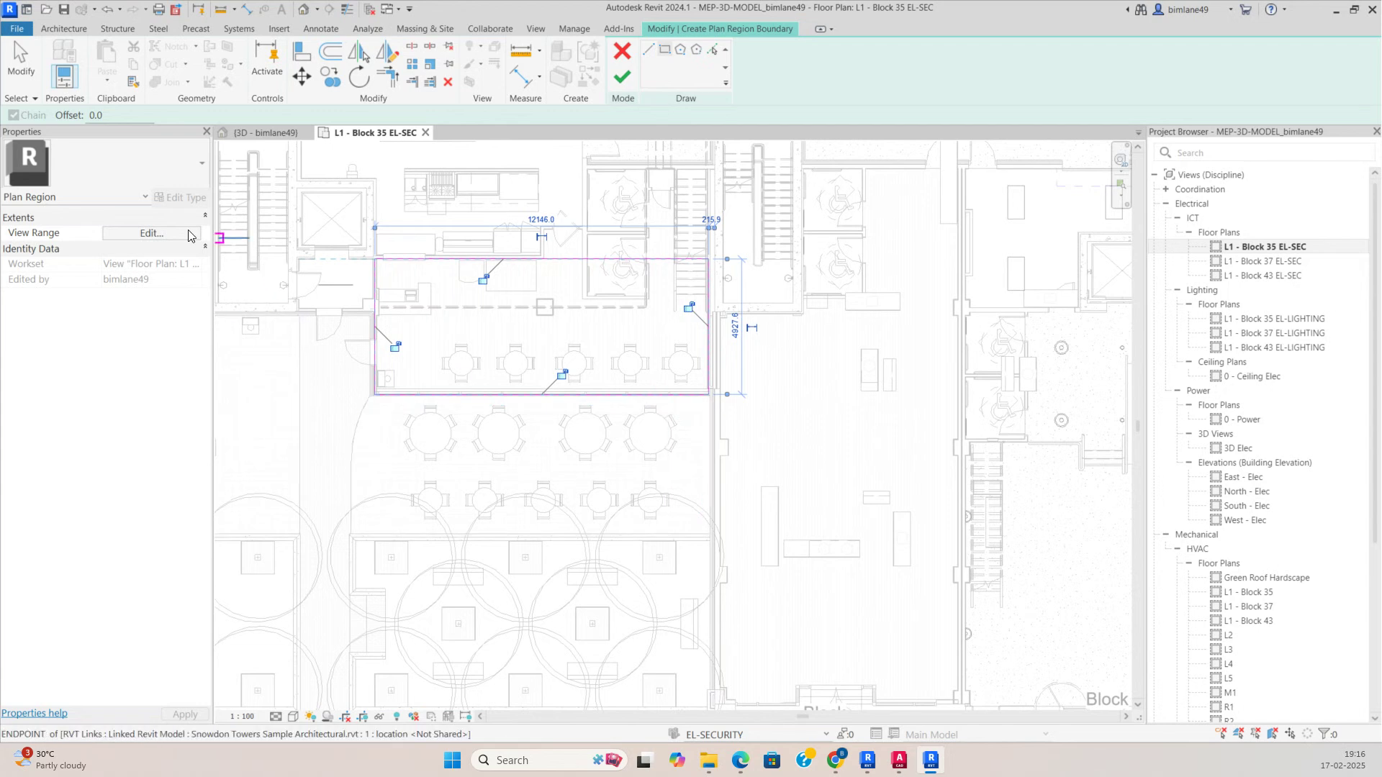
Step: Set the plan region's view range top to L1 - Block 37 with an 8000 offset and finish the region
click(155, 233)
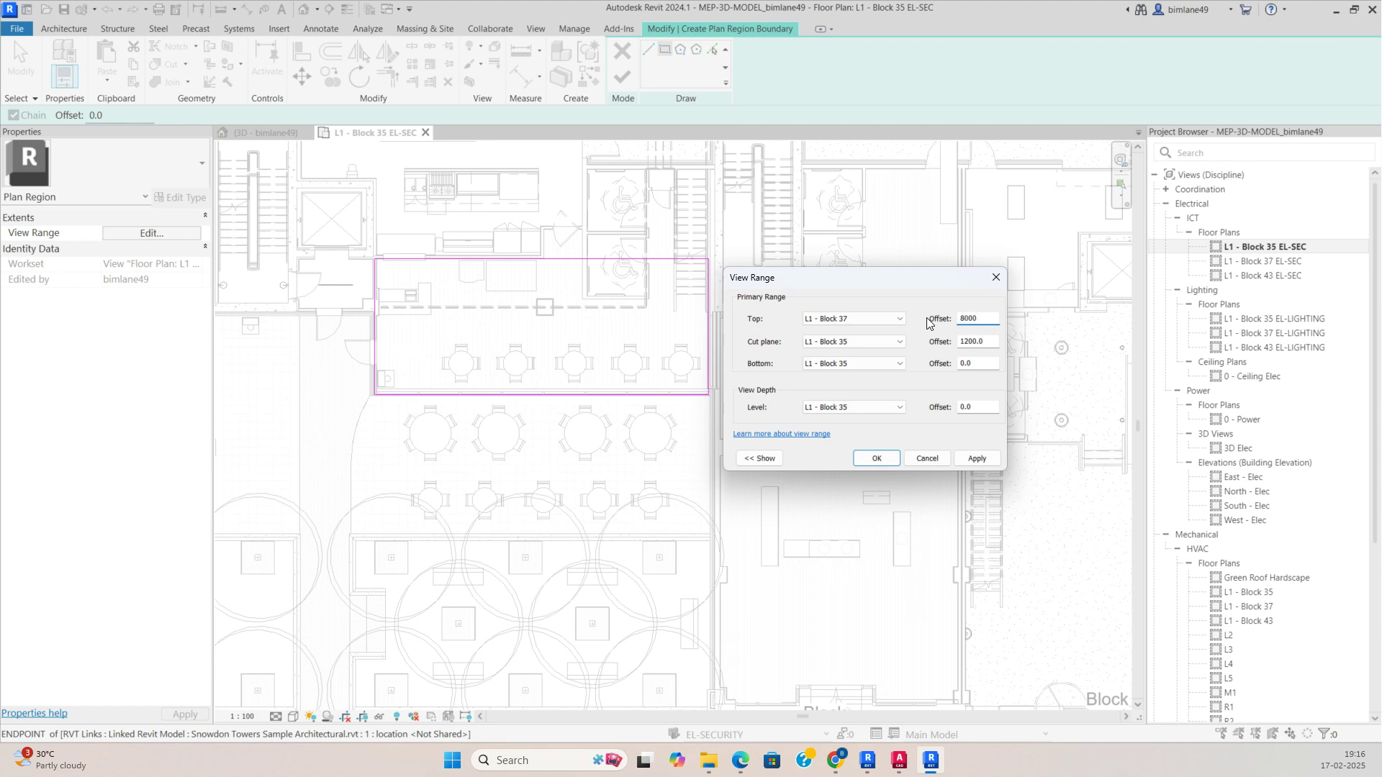
click(879, 459)
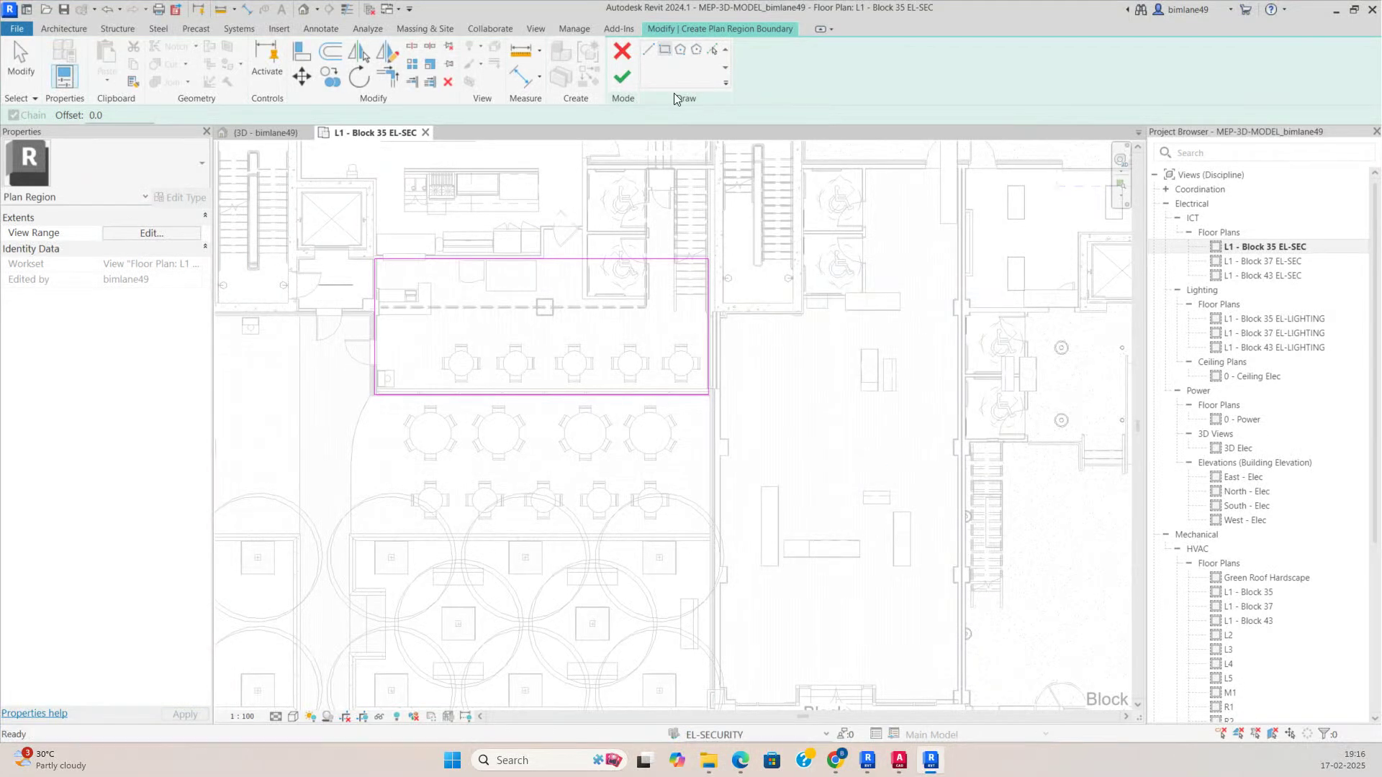
click(621, 77)
click(800, 390)
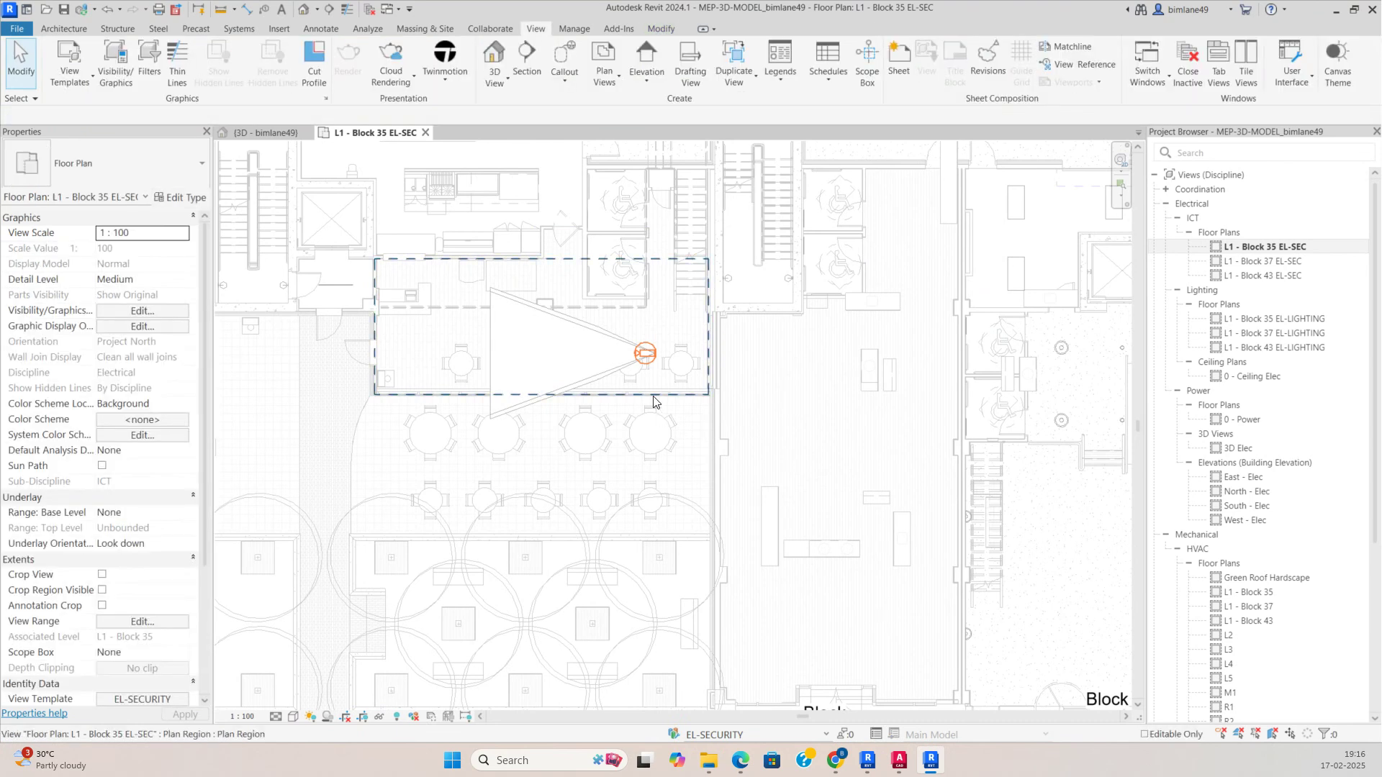
Step: Move the ceiling-mounted camera inside the plan region closer to the dining area's right-hand wall
scroll(648, 371, up, 1)
click(649, 370)
drag(663, 354, 698, 332)
click(680, 376)
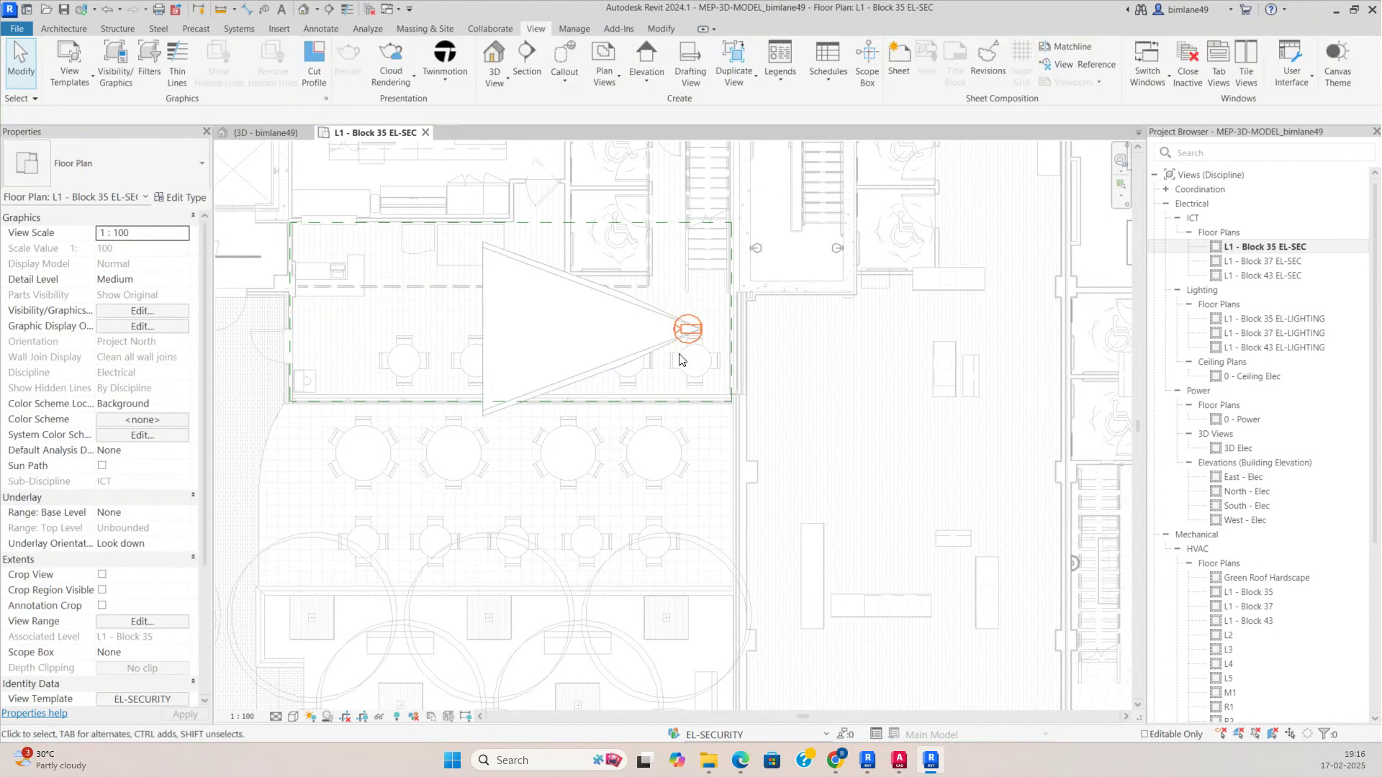
click(684, 338)
key(Delete)
key(ctrl+z)
Step: Change the camera to the Fixed Dome Wall Mounted Camera type and position it against the right-hand wall at an elevation of 4500
click(689, 337)
click(176, 179)
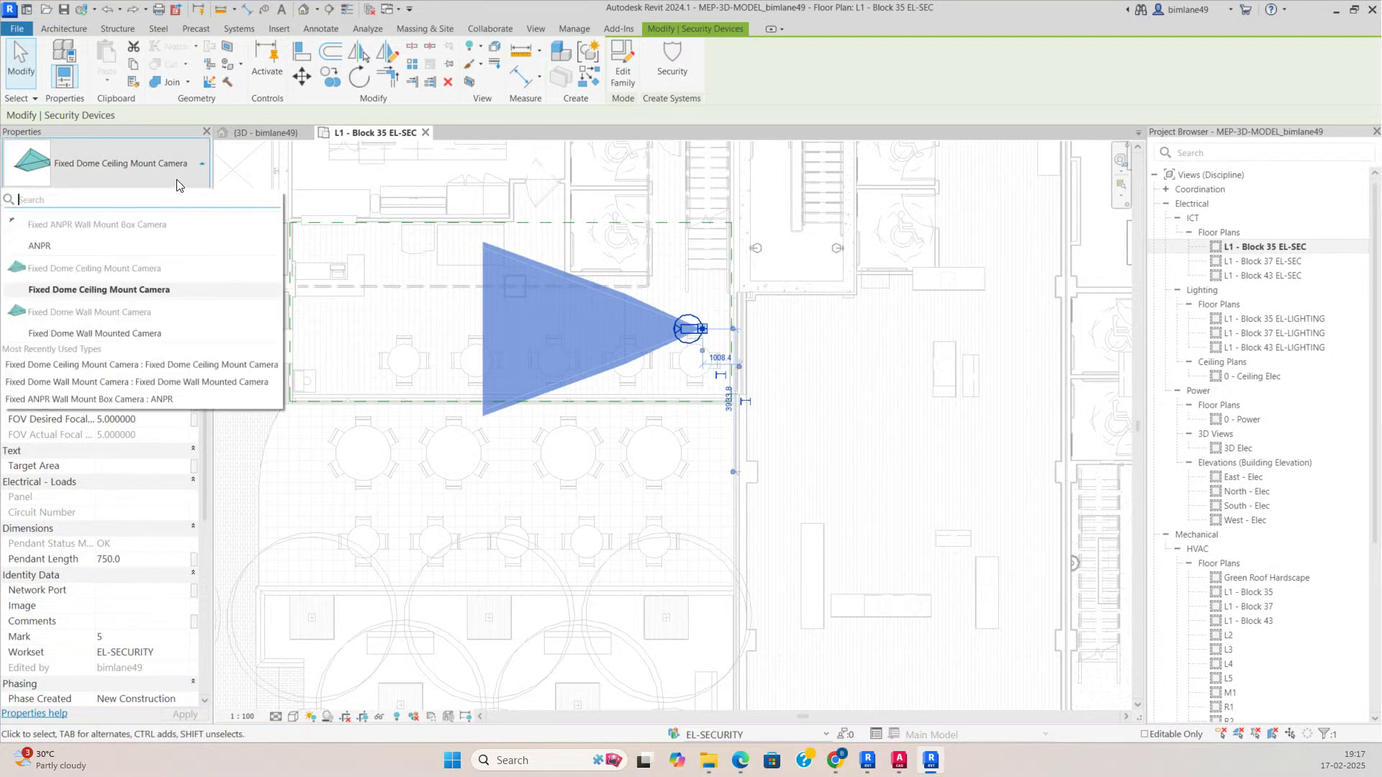
click(79, 334)
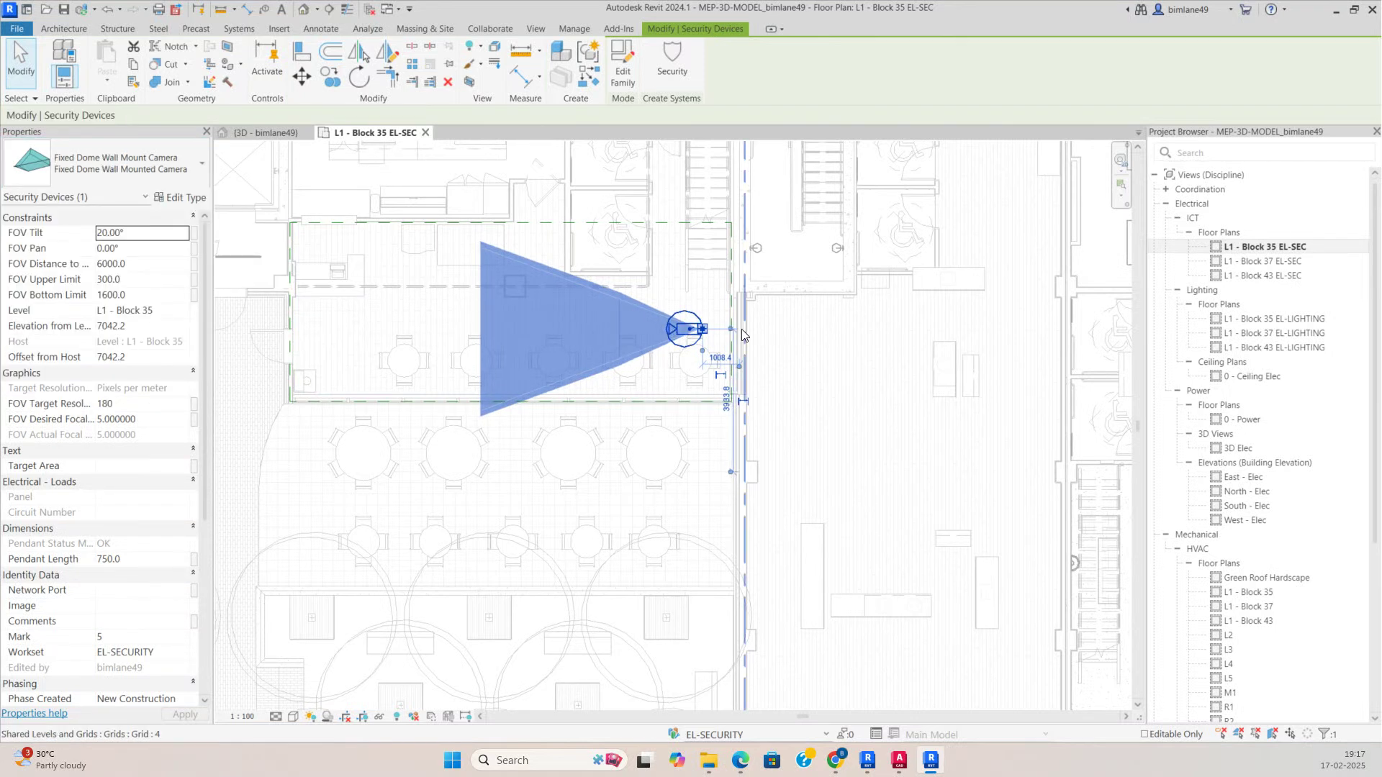
scroll(742, 334, up, 3)
drag(685, 328, 740, 329)
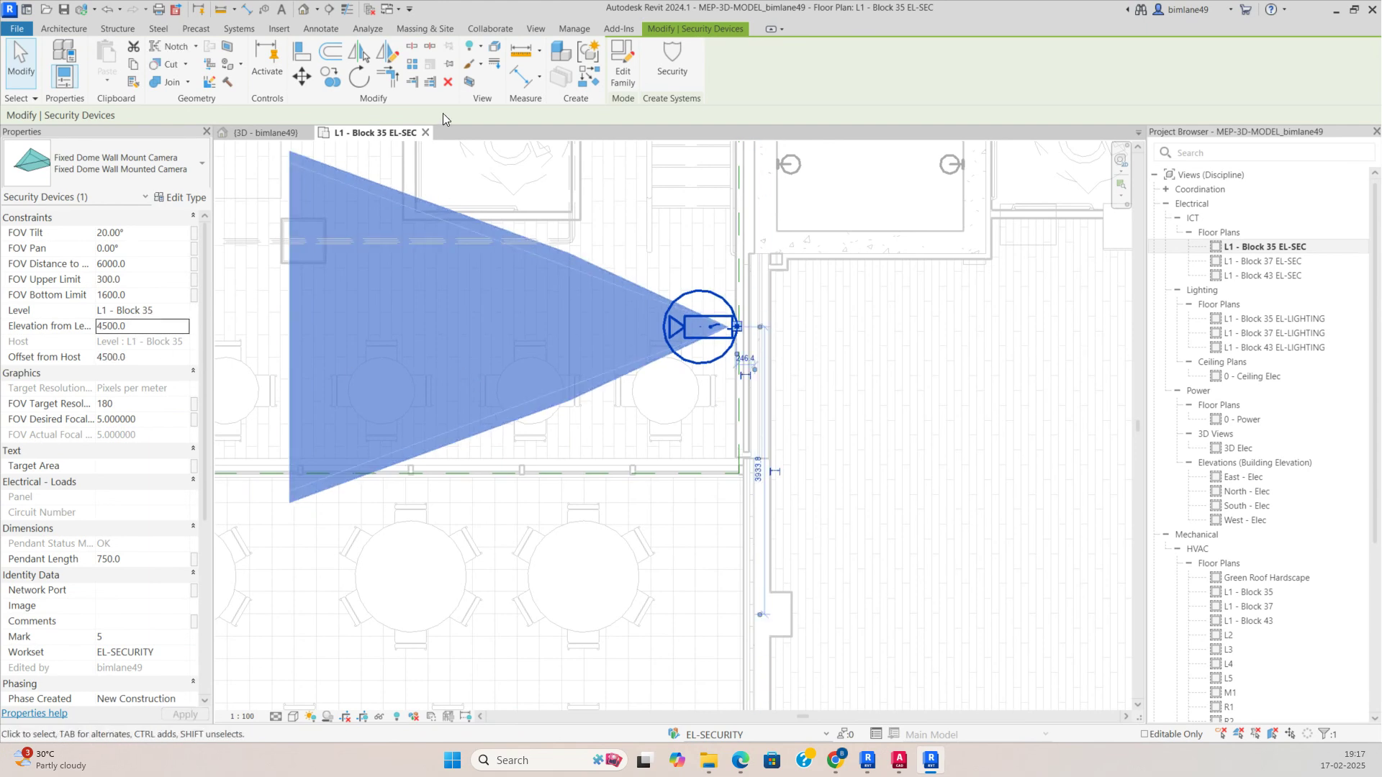
Step: Isolate the wall-mounted camera in a 3D section box and inspect its mounting and field of view from several sides
click(467, 83)
shift+middle_drag(826, 360, 358, 586)
click(623, 532)
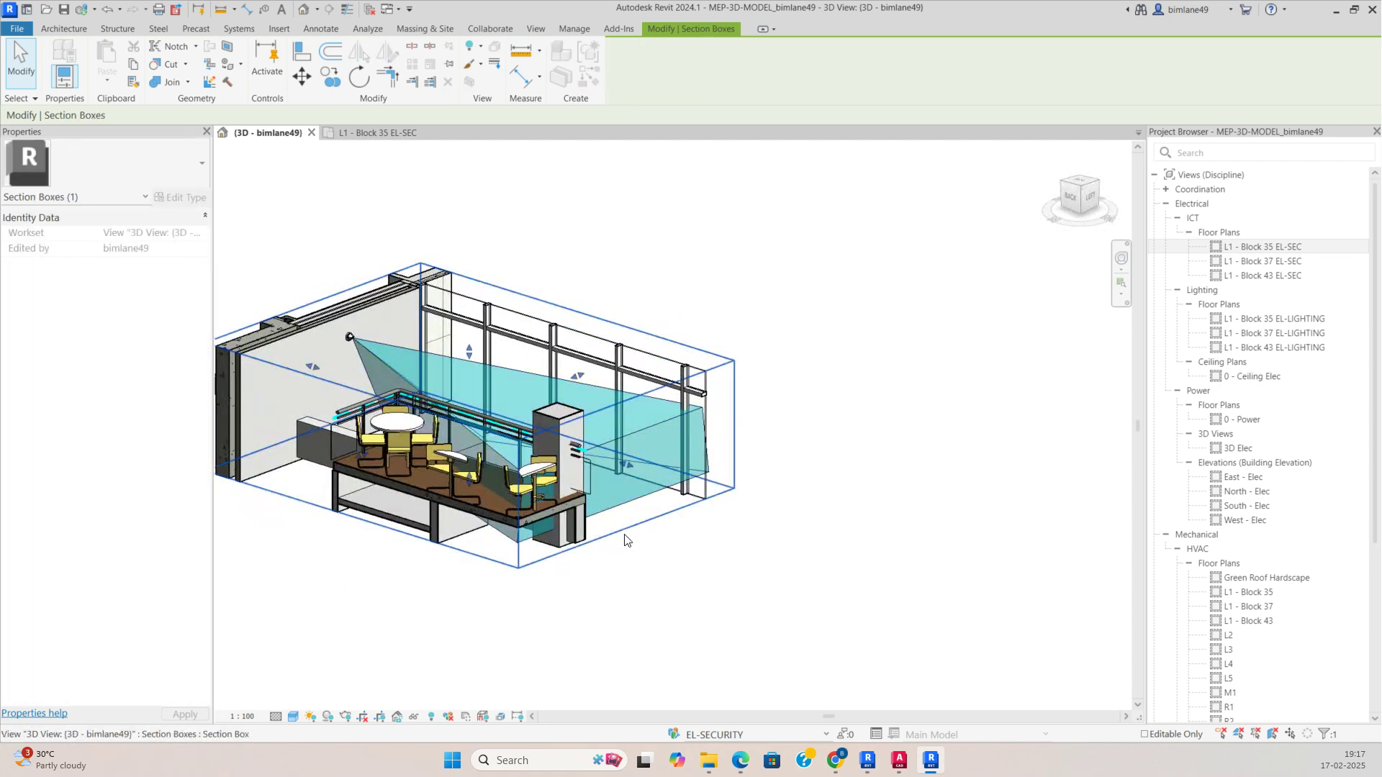
shift+middle_drag(468, 485, 801, 534)
shift+middle_drag(699, 531, 941, 595)
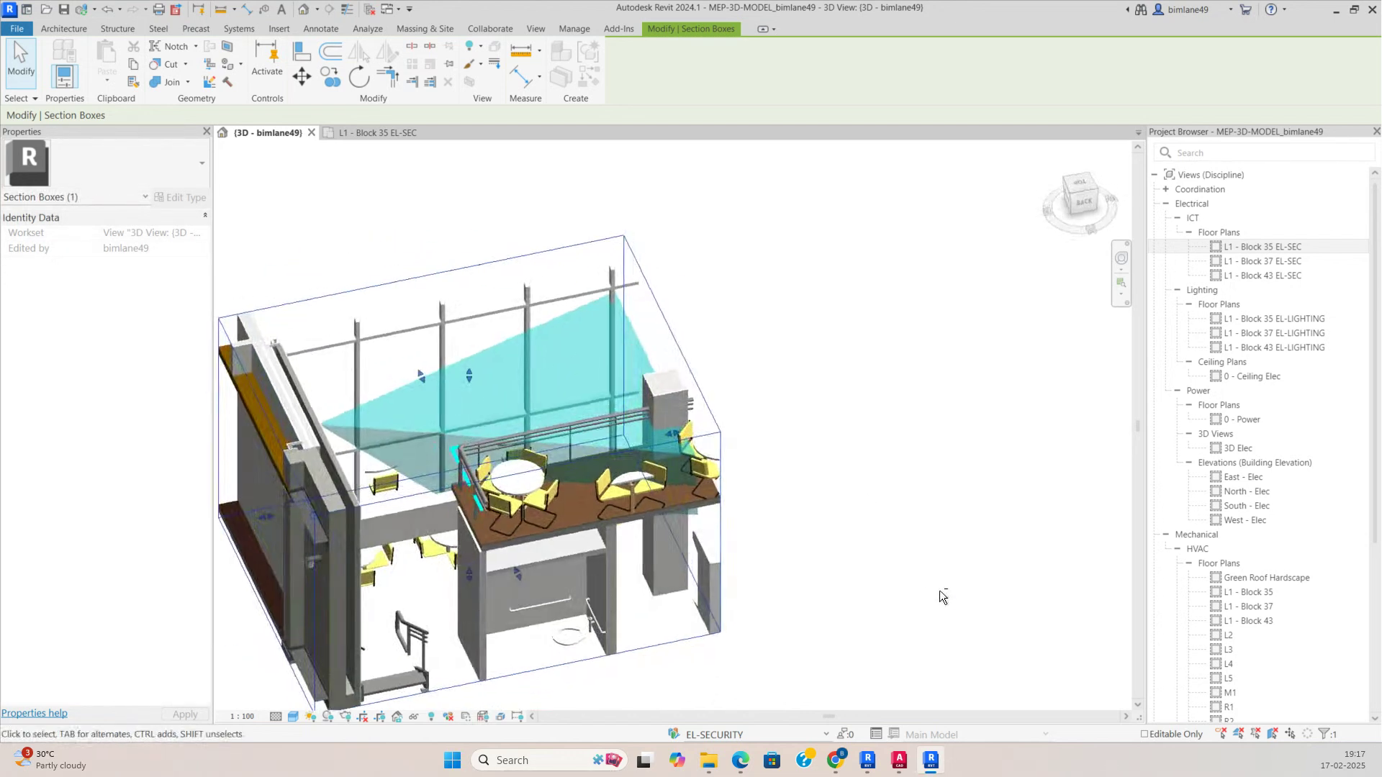
click(940, 596)
Step: Create a similar wall-mounted camera in the L1 - Block 35 EL-SEC plan, on the opposite dining area wall and facing the first
click(374, 134)
scroll(886, 395, down, 2)
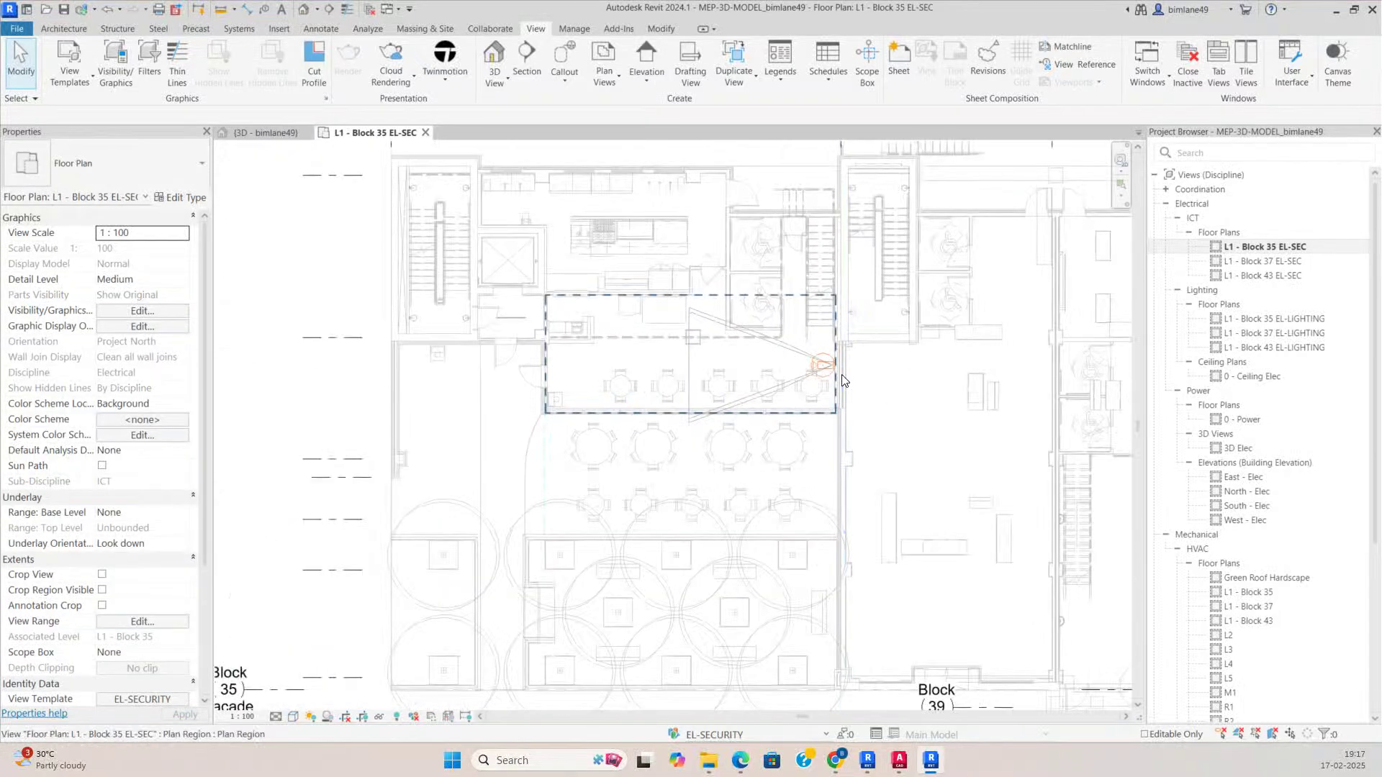
click(825, 382)
scroll(825, 374, up, 2)
key(c)
key(s)
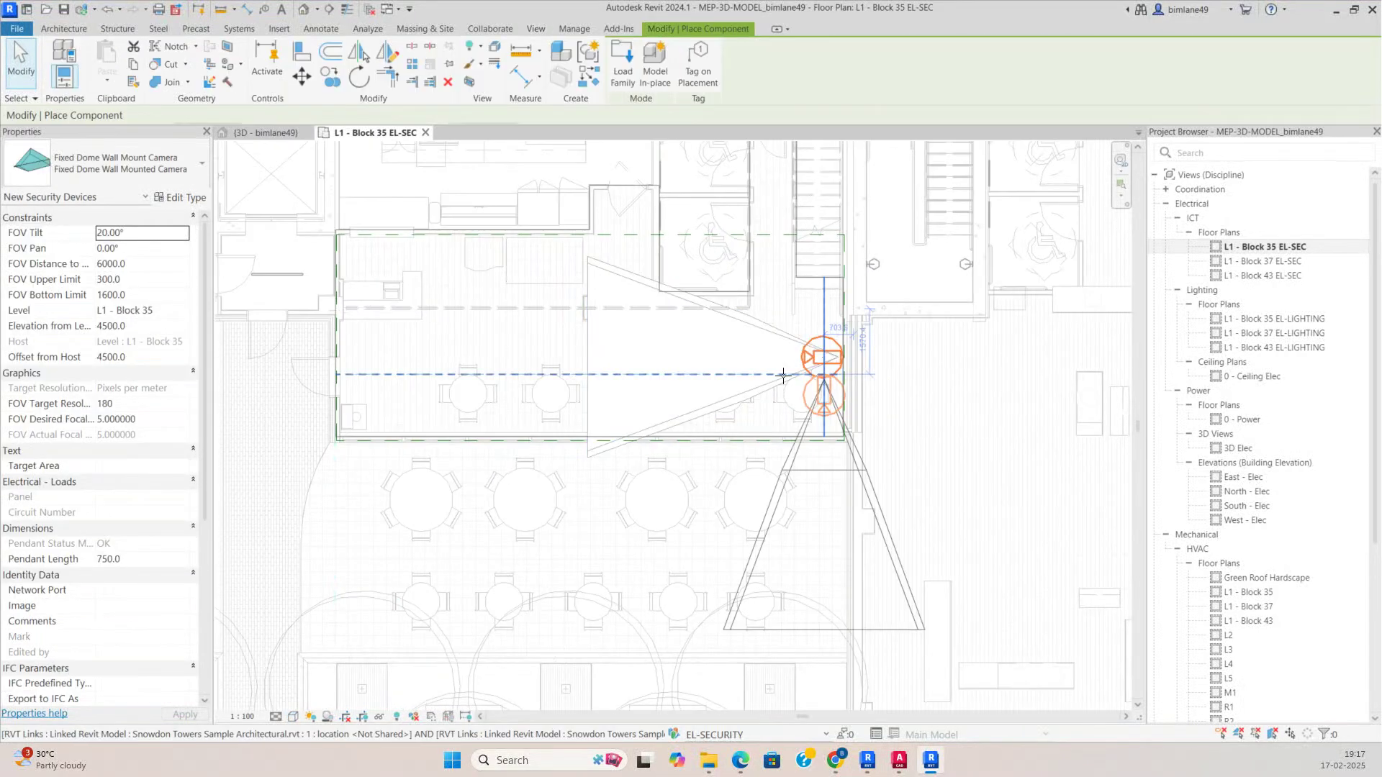
scroll(359, 352, up, 1)
key(space)
scroll(353, 352, up, 1)
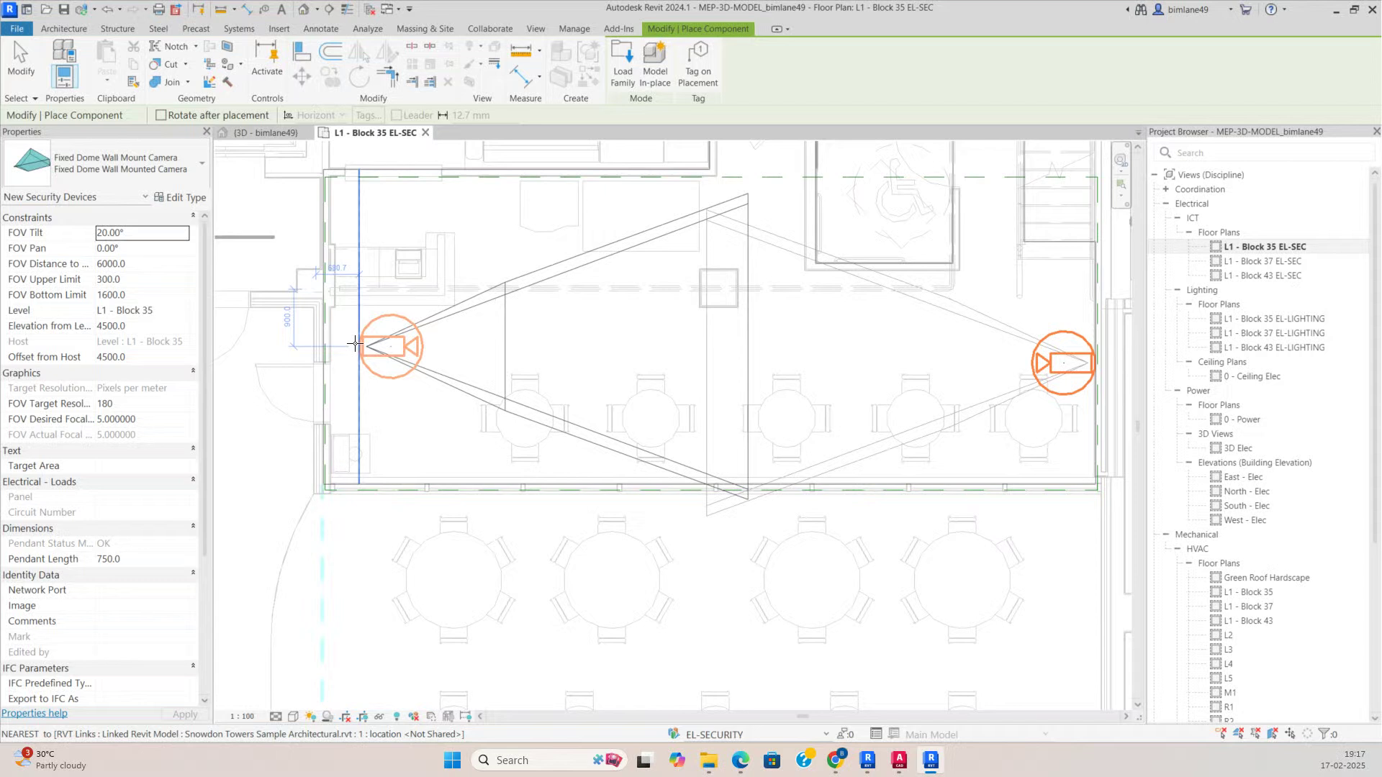
scroll(337, 351, up, 1)
click(332, 348)
key(Escape)
key(Escape)
Step: Nudge the first wall-mounted camera slightly so that it lines up with the camera on the opposite wall
scroll(568, 413, down, 3)
scroll(833, 399, up, 1)
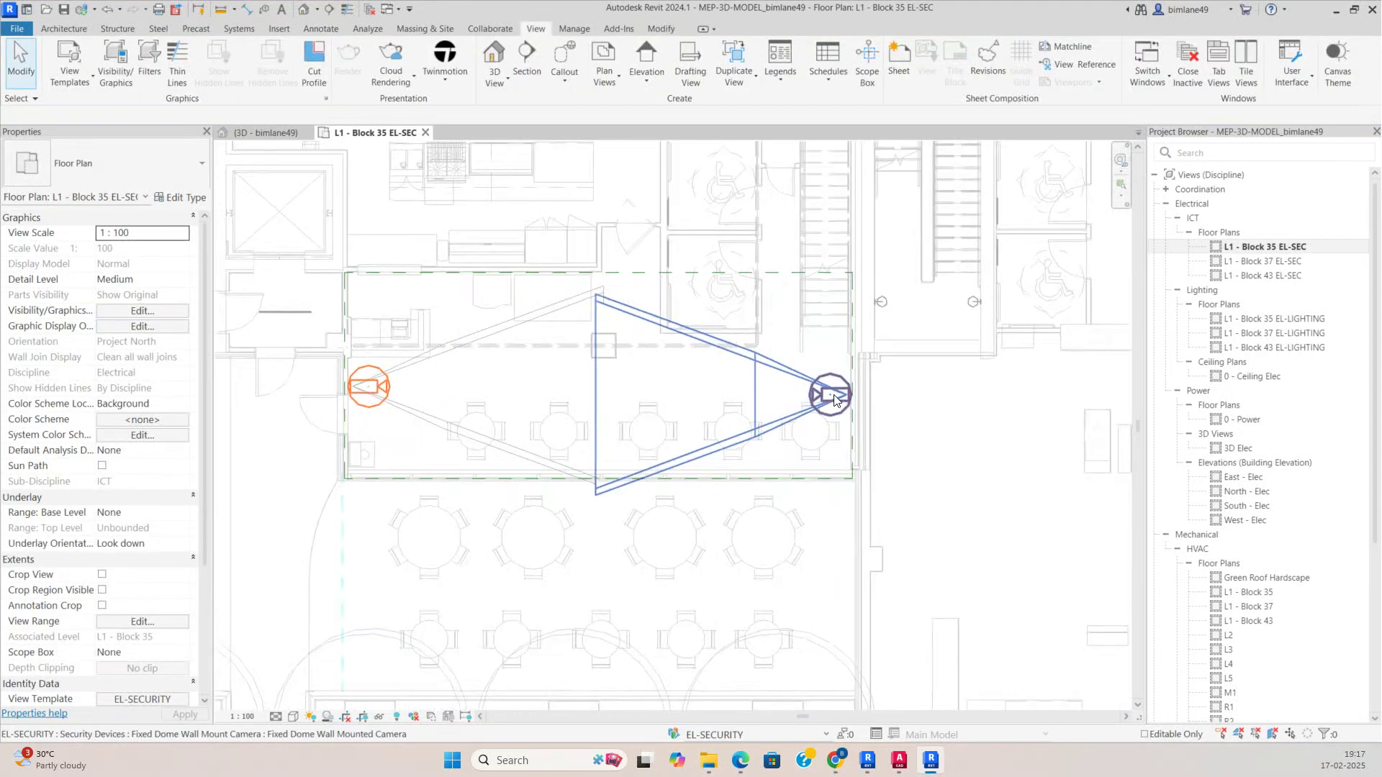
click(835, 400)
drag(834, 400, 835, 392)
key(Escape)
scroll(564, 462, down, 3)
middle_drag(681, 478, 651, 414)
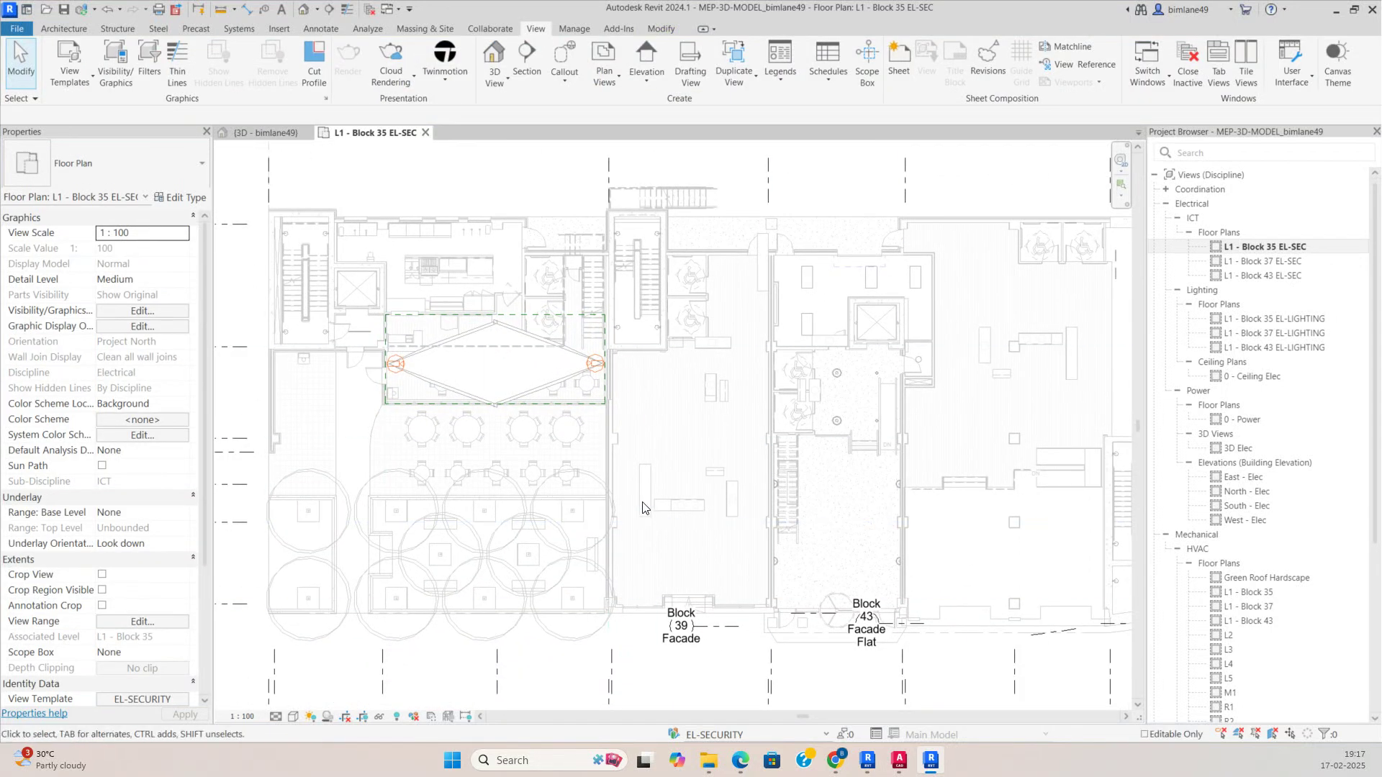
Step: Try placing a Fixed Dome Ceiling Mount Camera between the two rows of outdoor dining tables below the plan region
scroll(578, 382, up, 2)
click(610, 366)
key(c)
key(s)
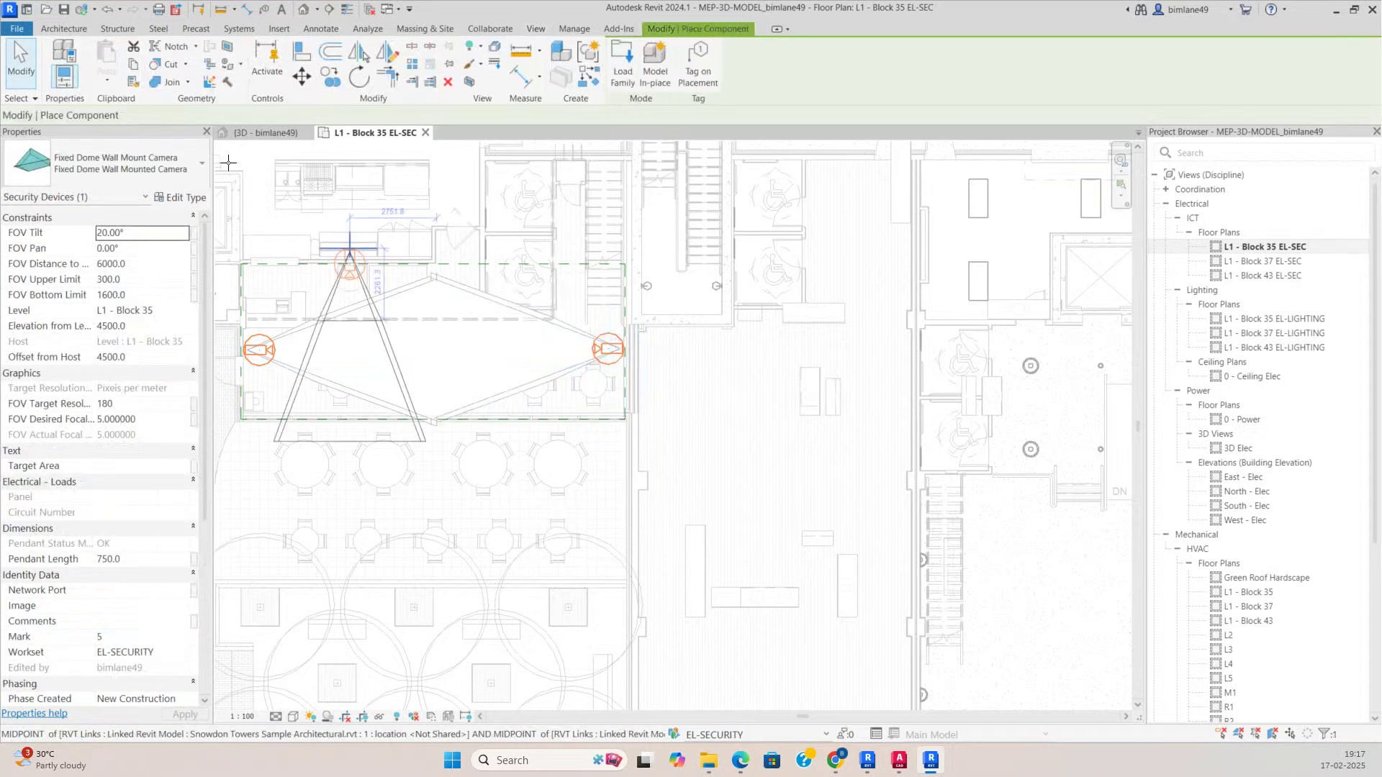
click(144, 164)
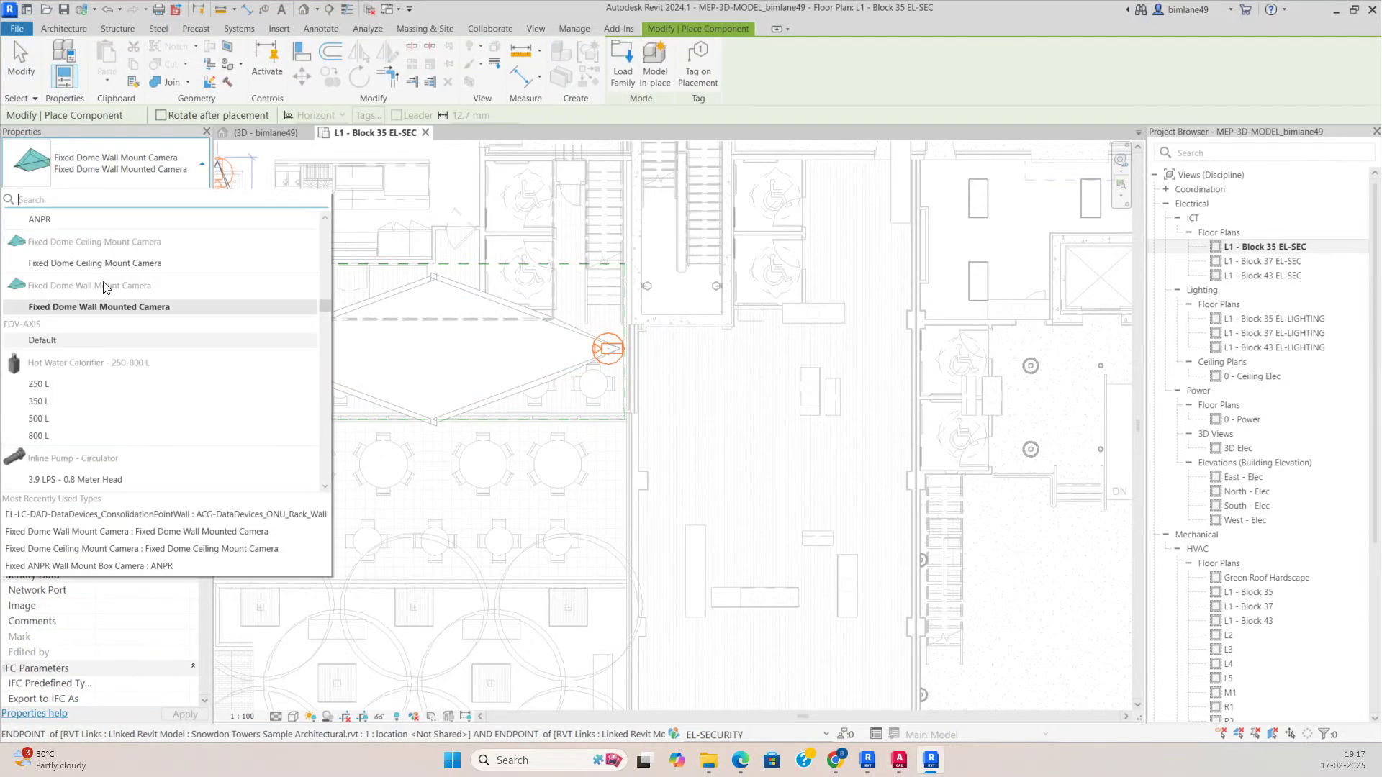
scroll(104, 277, up, 1)
click(92, 333)
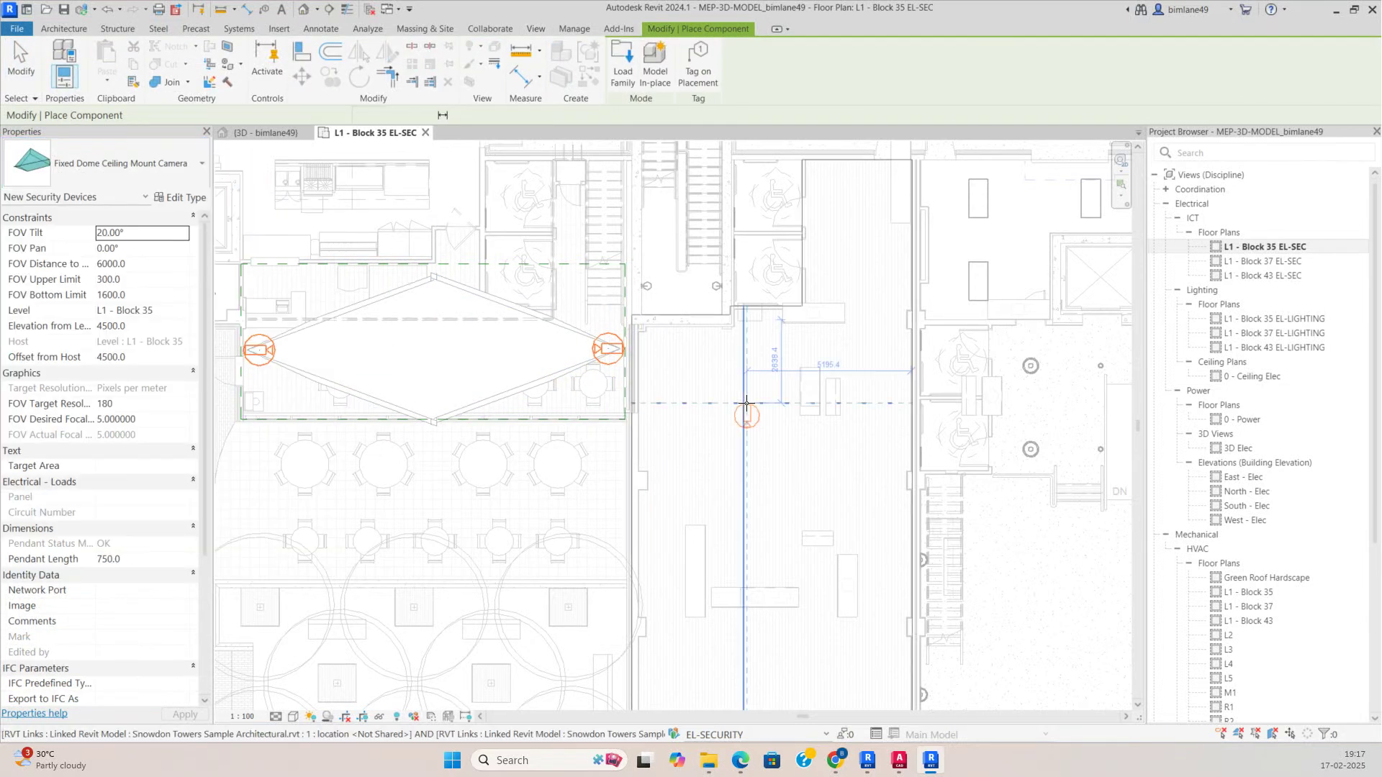
scroll(753, 399, down, 2)
scroll(525, 470, up, 2)
scroll(547, 475, up, 3)
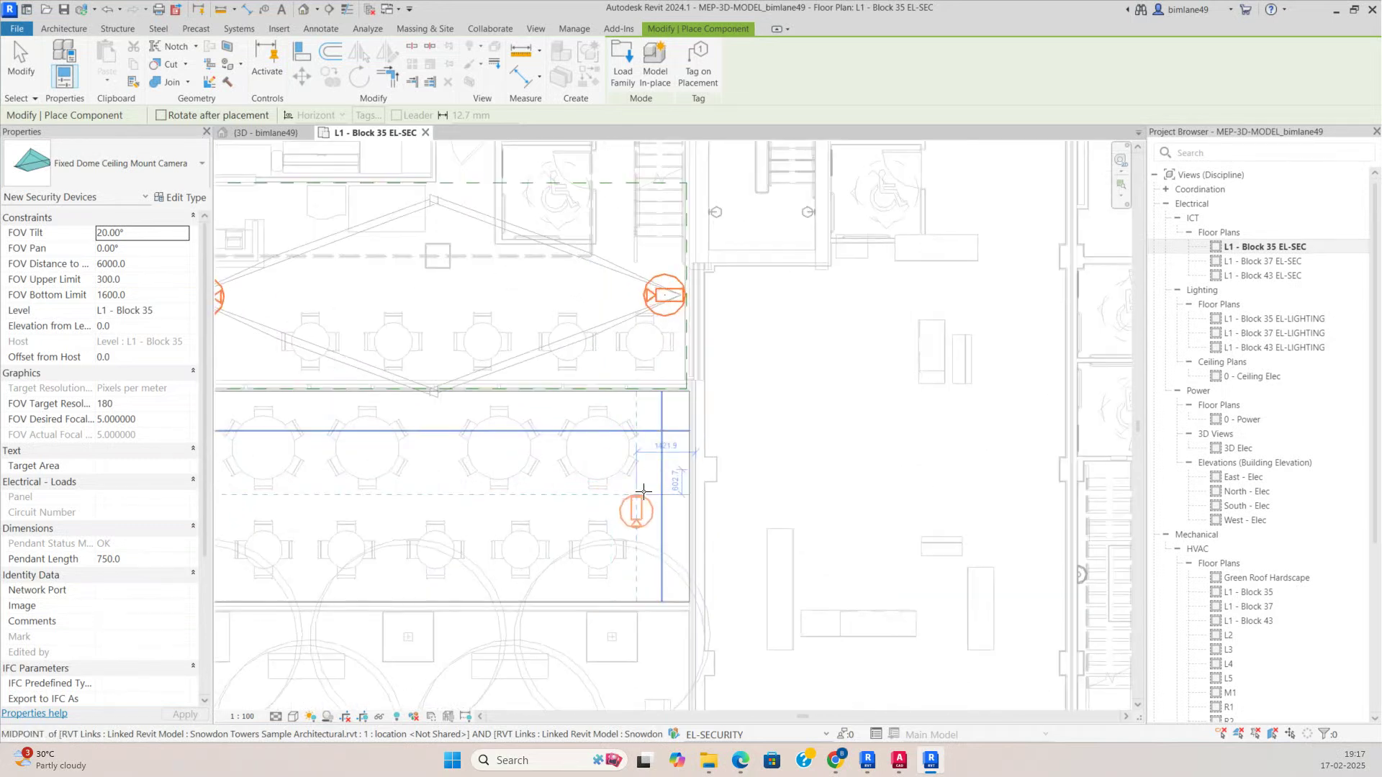
middle_drag(475, 517, 974, 399)
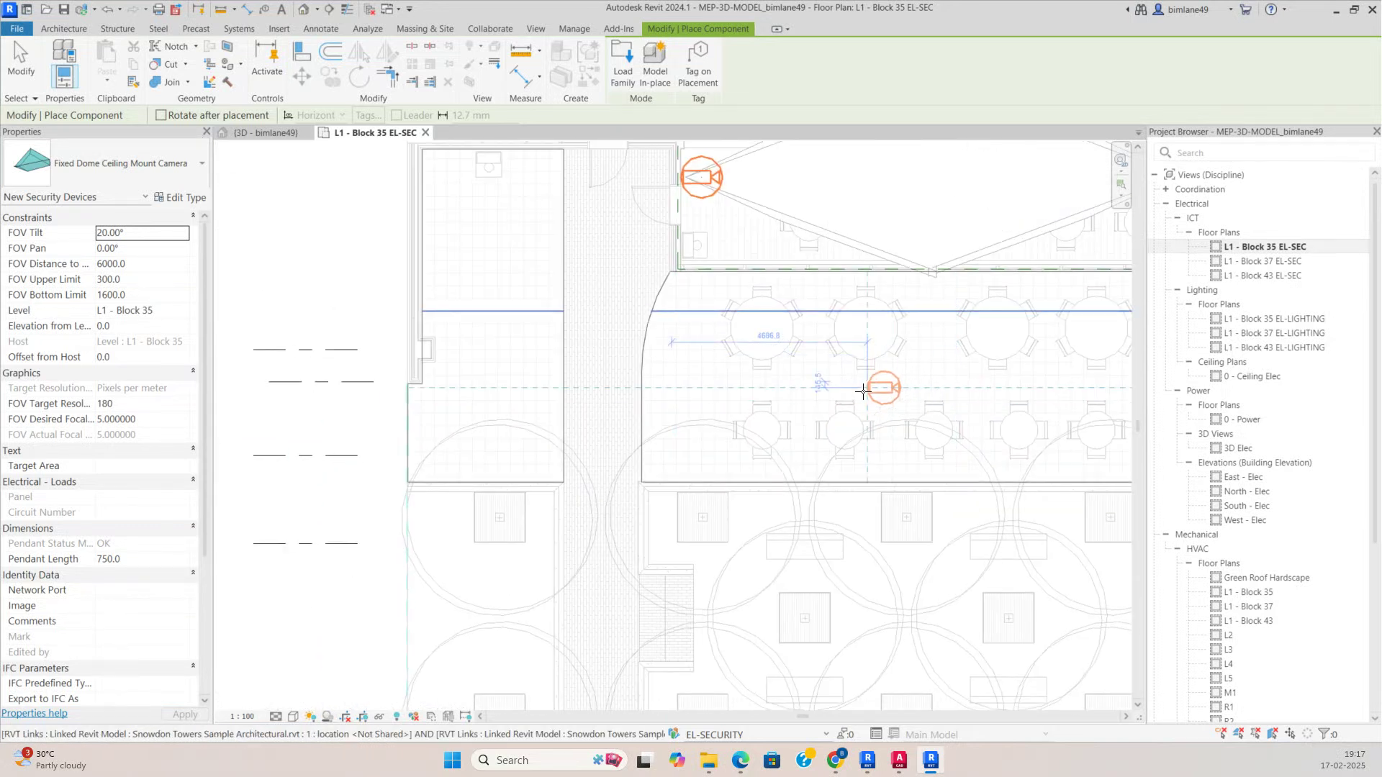
scroll(817, 390, up, 1)
click(786, 386)
key(Escape)
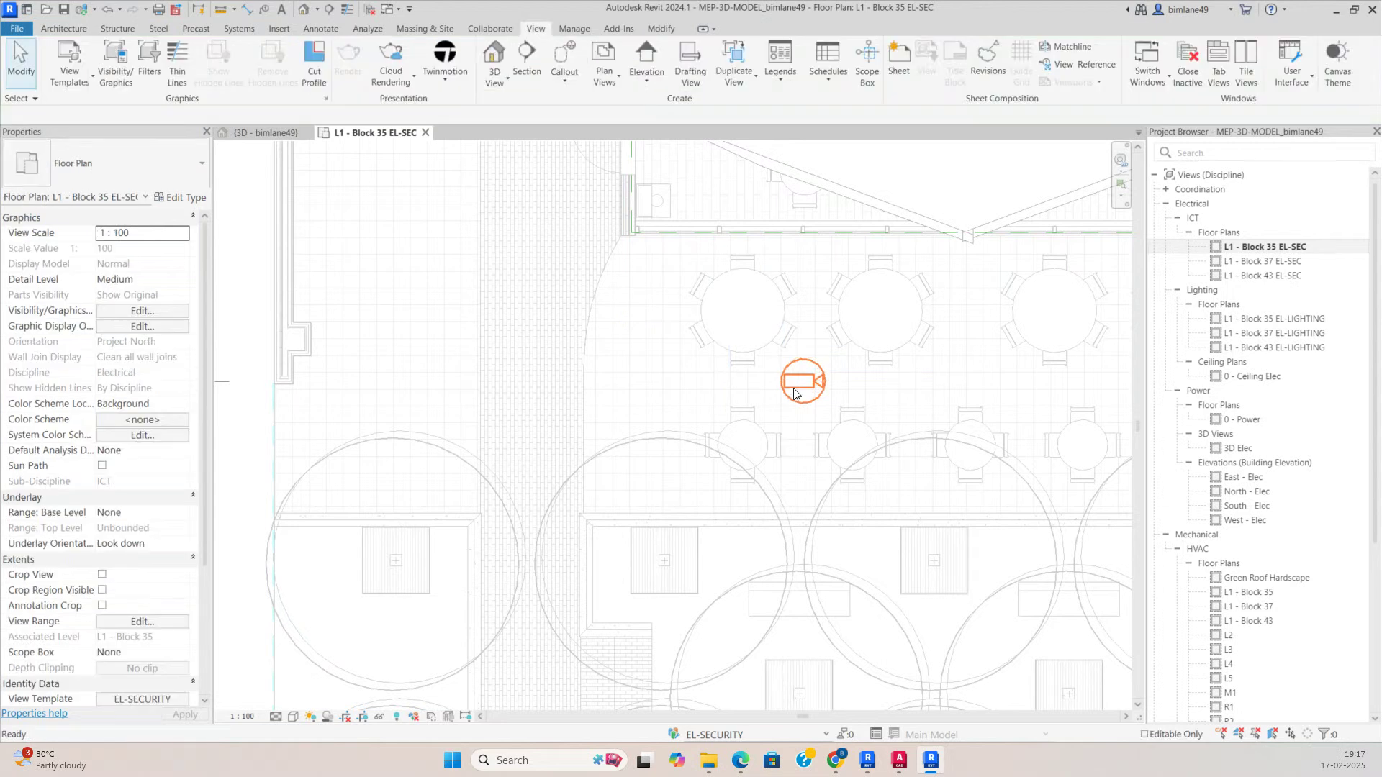
Step: Set the outdoor dining camera's elevation from level to 2750
click(796, 403)
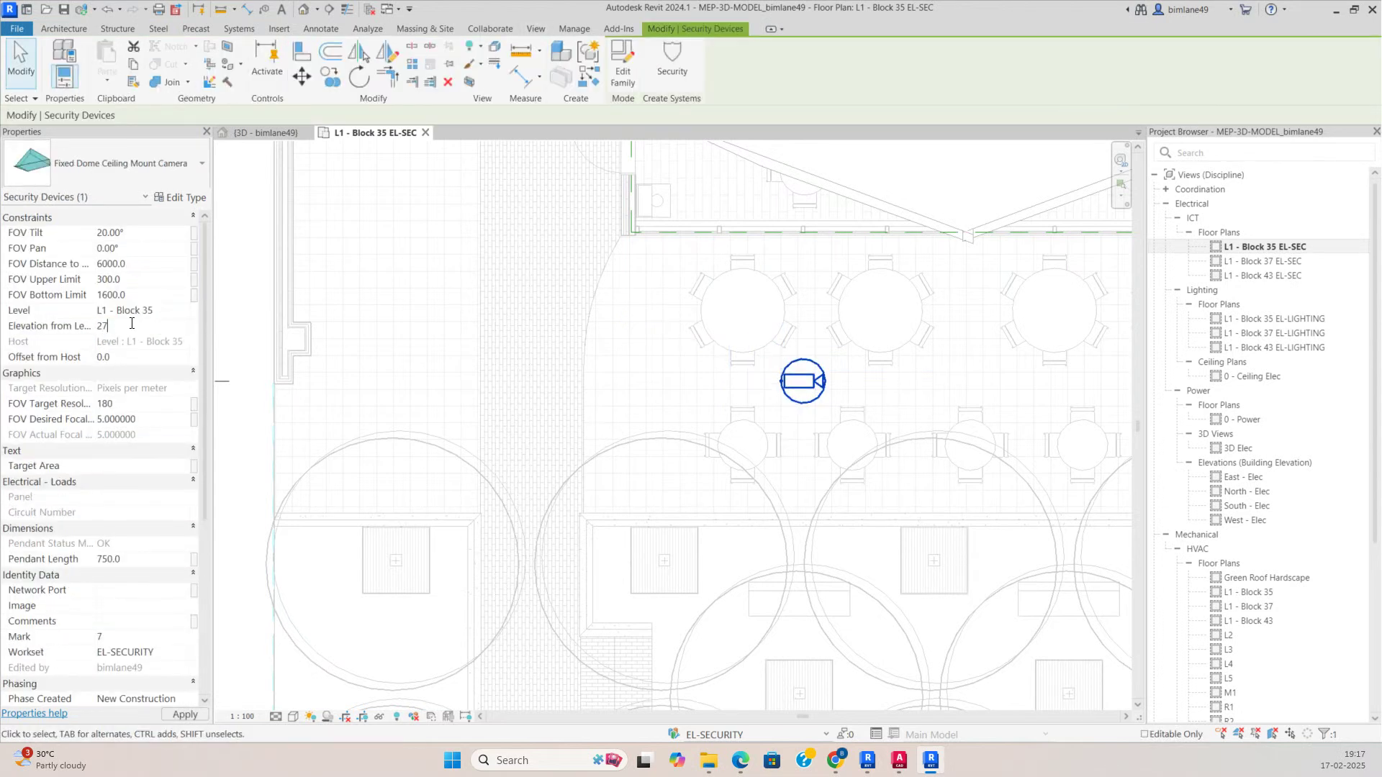
scroll(427, 373, down, 3)
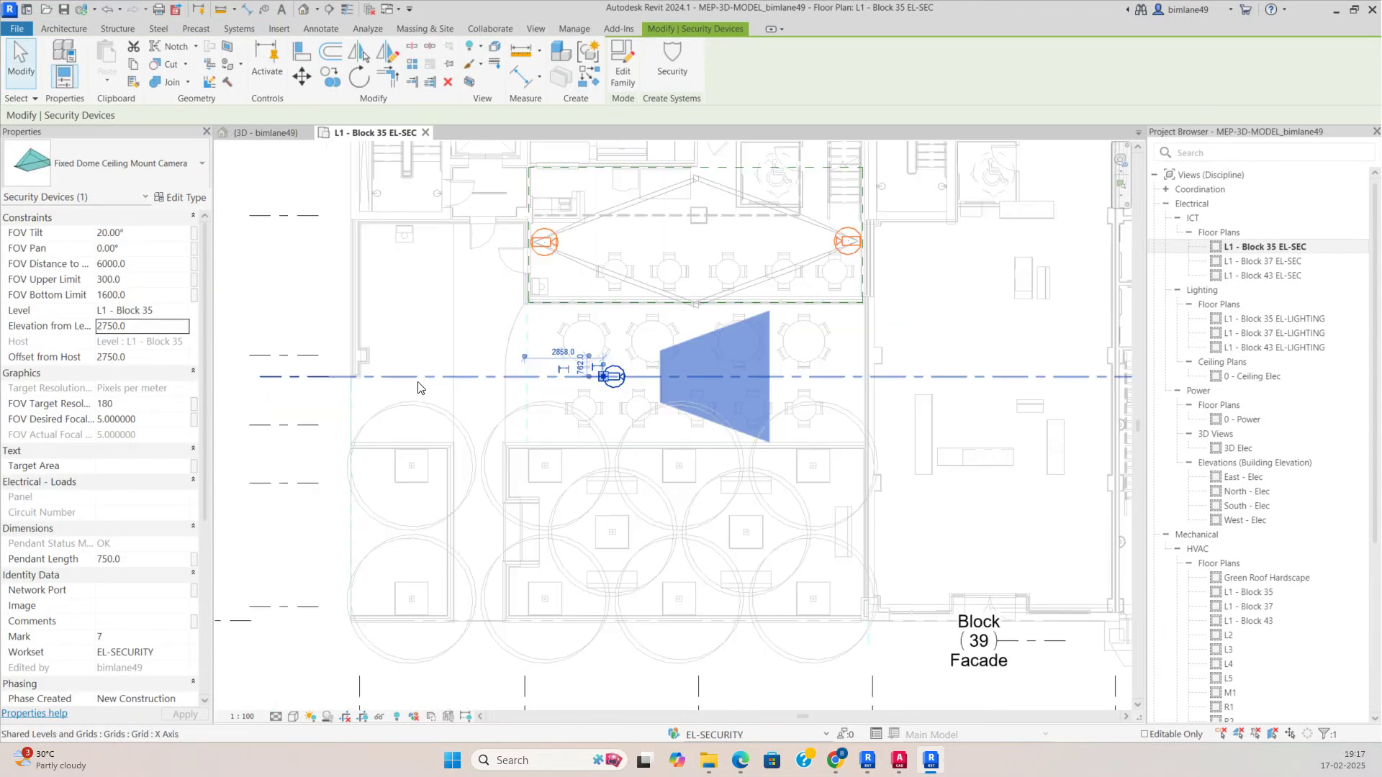
key(Escape)
Step: Isolate the outdoor dining camera in a 3D section box, extend the box upward and check for a ceiling above the camera
click(589, 399)
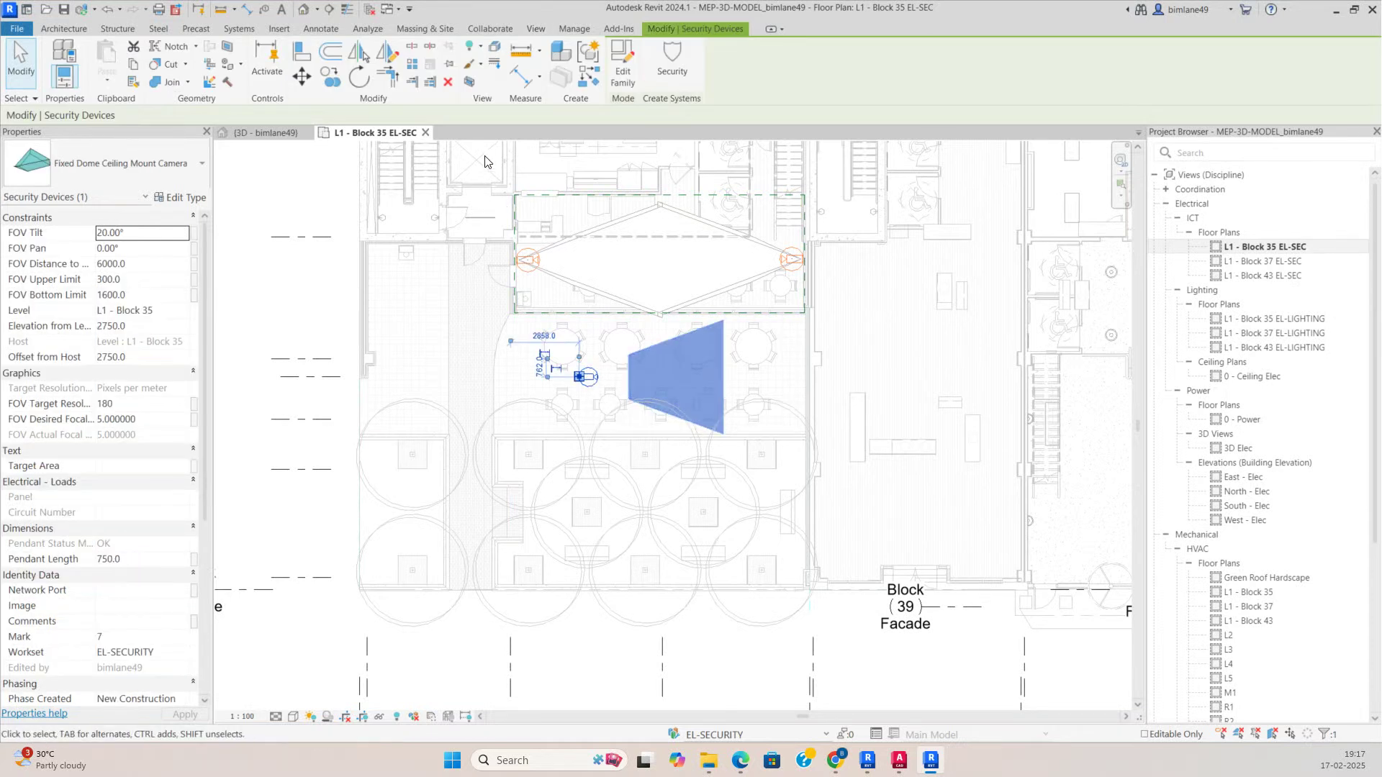
click(465, 83)
shift+middle_drag(797, 504, 1057, 370)
click(885, 382)
click(842, 405)
shift+middle_drag(645, 487, 835, 507)
click(834, 505)
scroll(713, 500, down, 1)
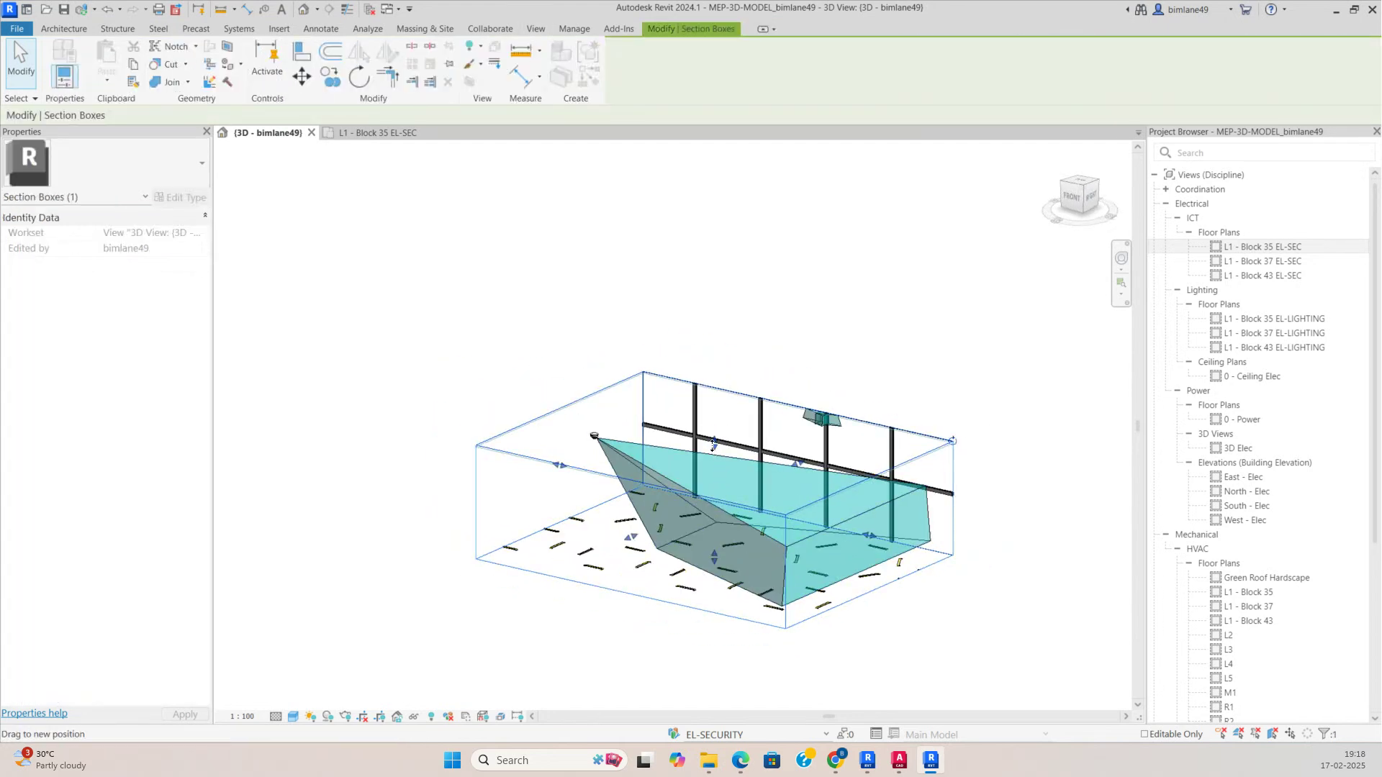
drag(712, 444, 740, 280)
shift+middle_drag(689, 403, 907, 352)
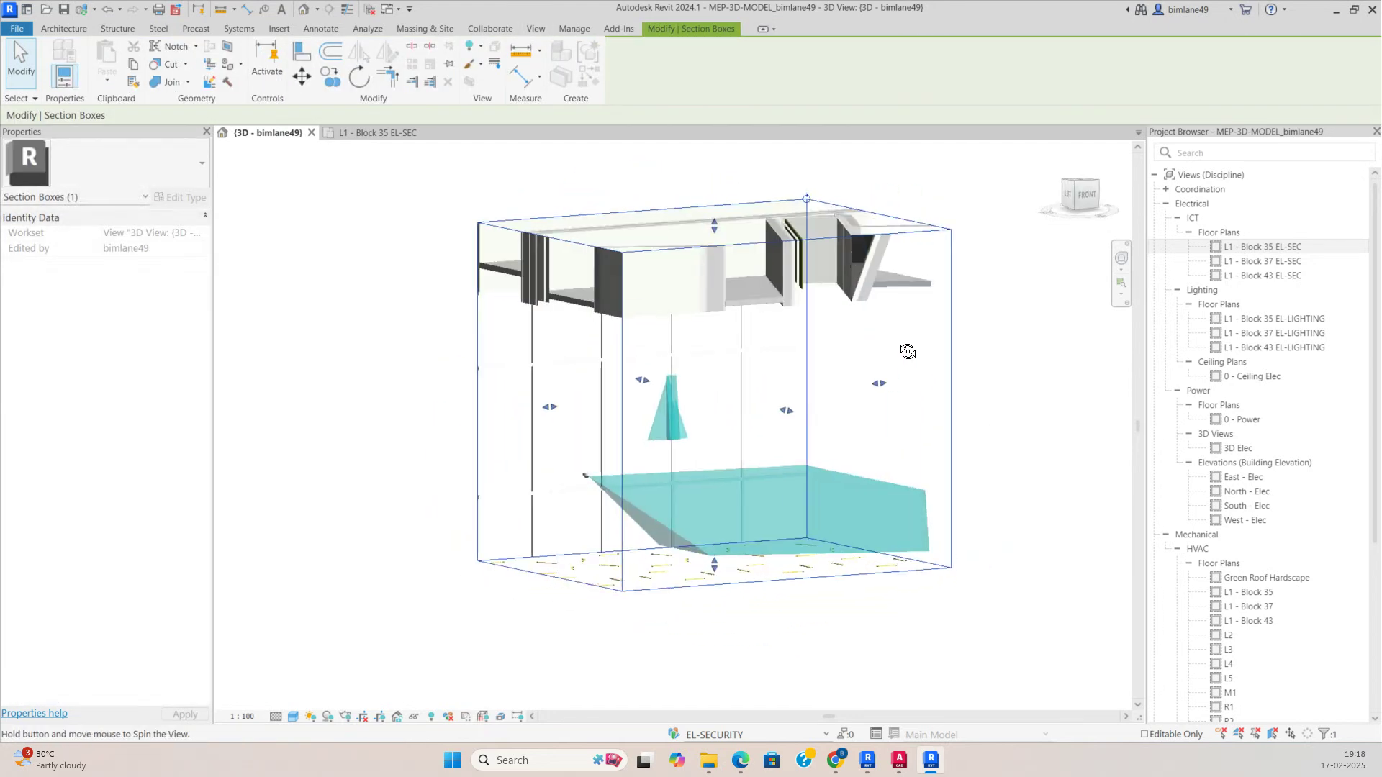
click(908, 352)
mouse_move(784, 457)
shift+middle_down()
mouse_move(897, 512)
mouse_move(916, 484)
mouse_move(767, 460)
shift+middle_up()
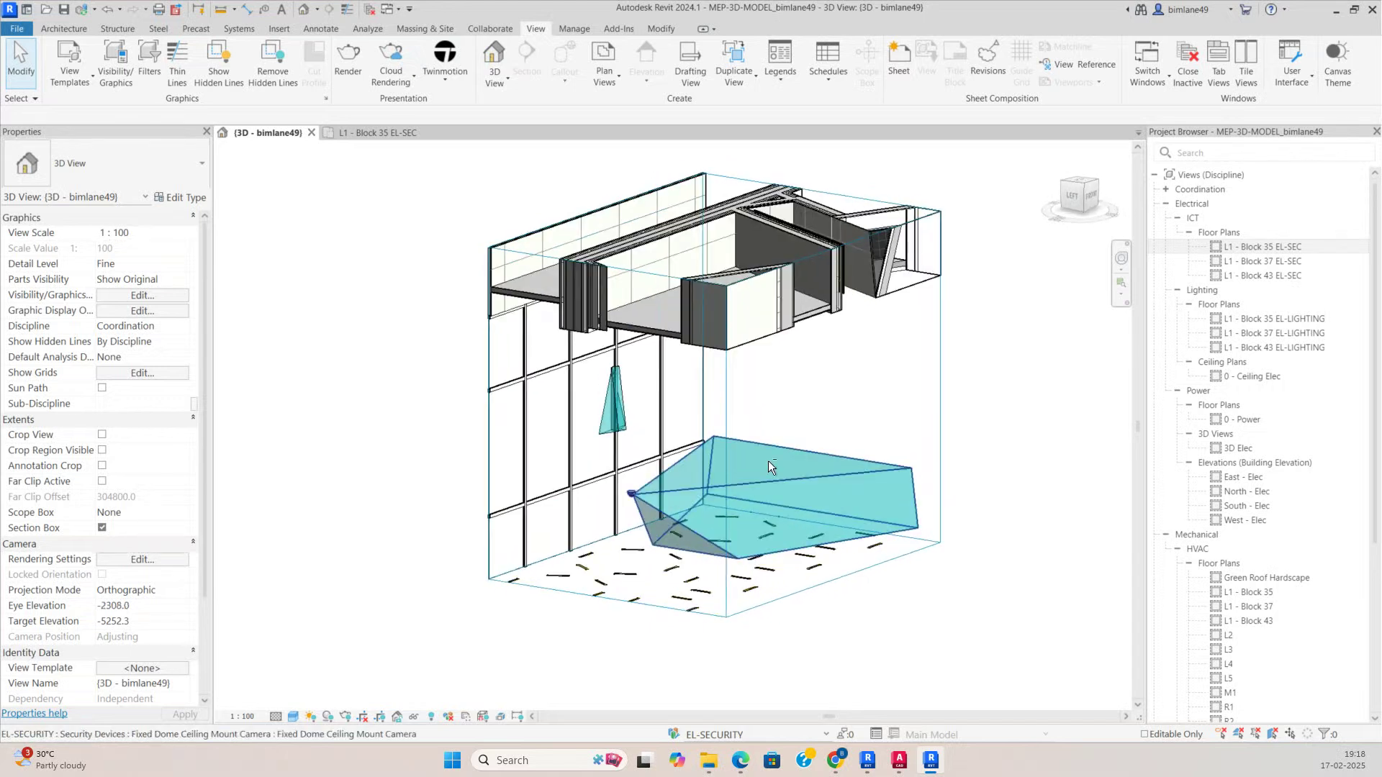
Step: Delete the ceiling-mounted camera between the outdoor dining tables in the L1 - Block 35 EL-SEC plan
click(376, 132)
scroll(588, 377, up, 2)
click(587, 379)
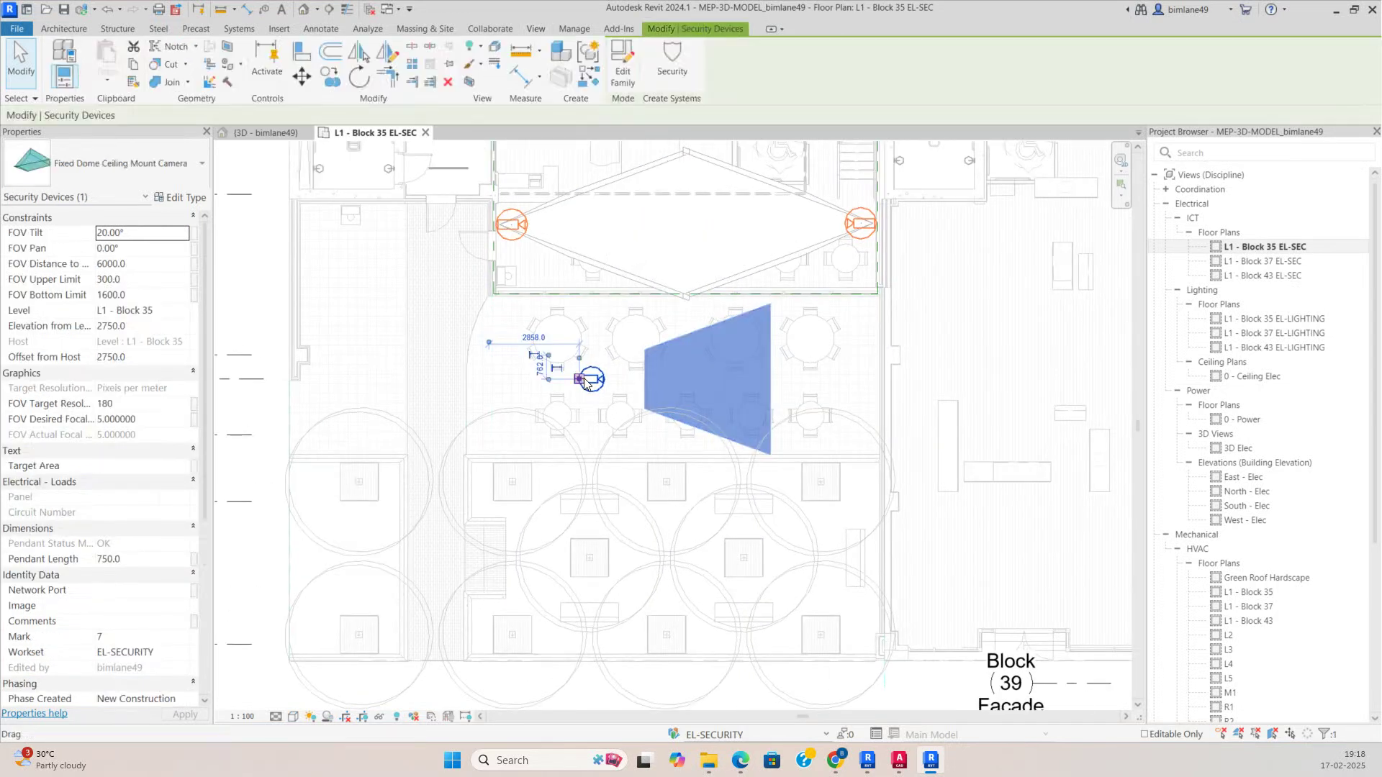
key(Delete)
Step: Place a Fixed Dome Ceiling Mount Camera near the upper end of the room behind the Block 39 facade
click(512, 228)
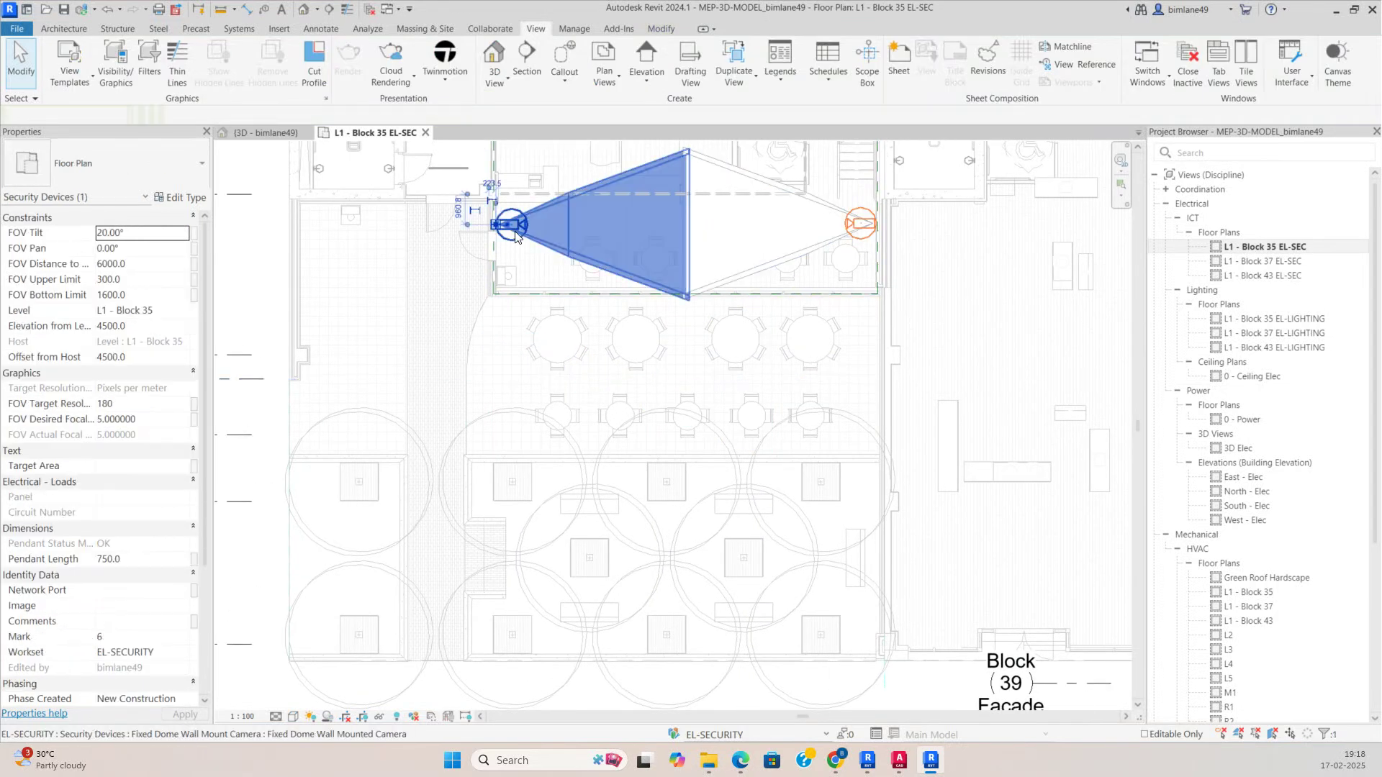
key(c)
key(s)
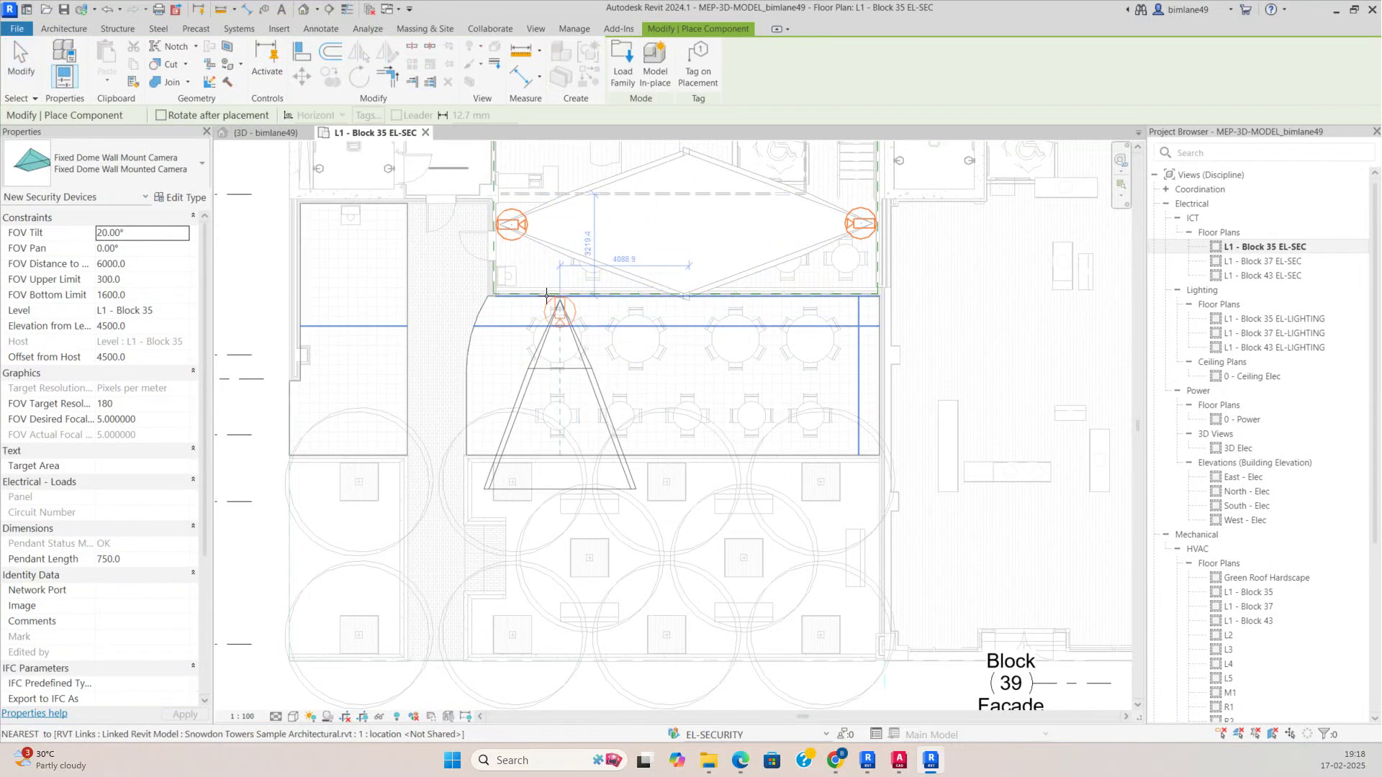
scroll(531, 301, up, 2)
scroll(531, 302, up, 3)
scroll(602, 317, down, 4)
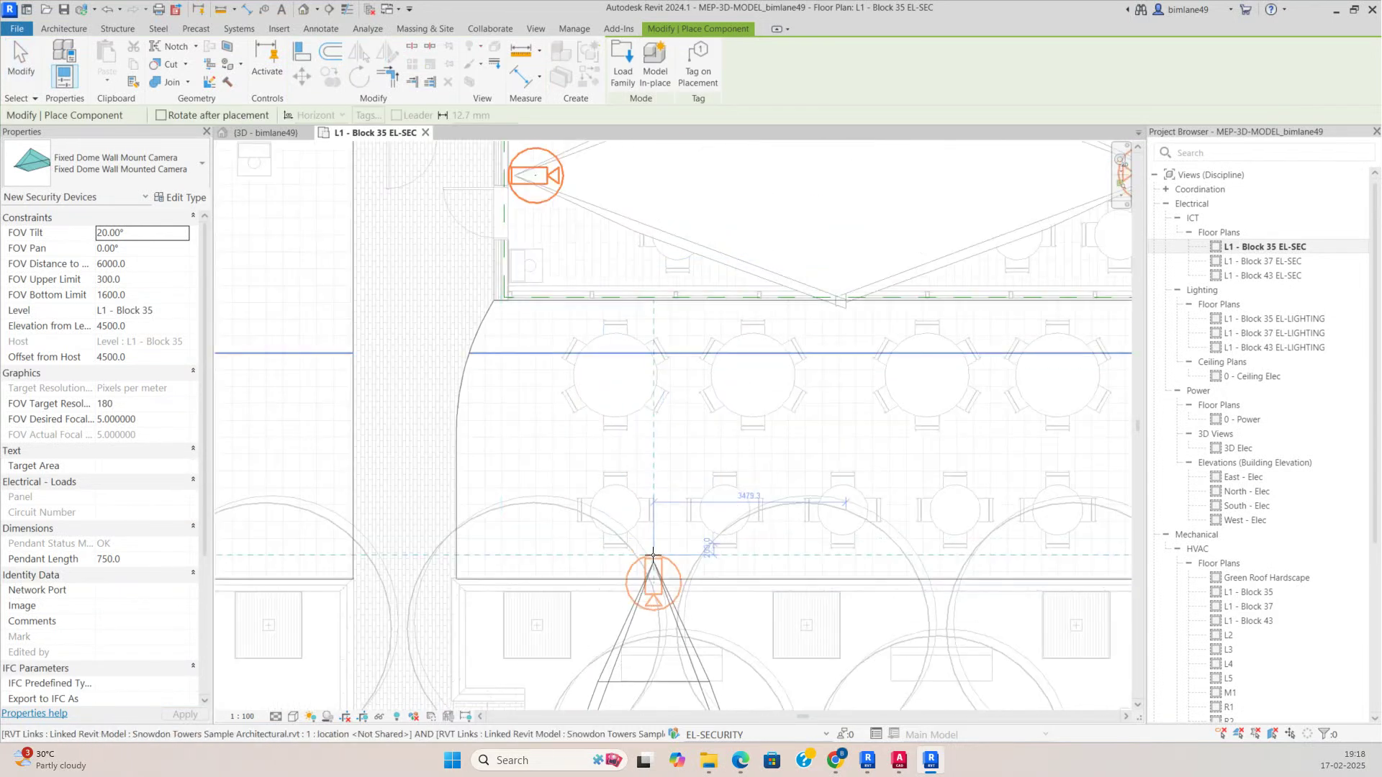
middle_drag(653, 554, 472, 369)
scroll(471, 369, down, 4)
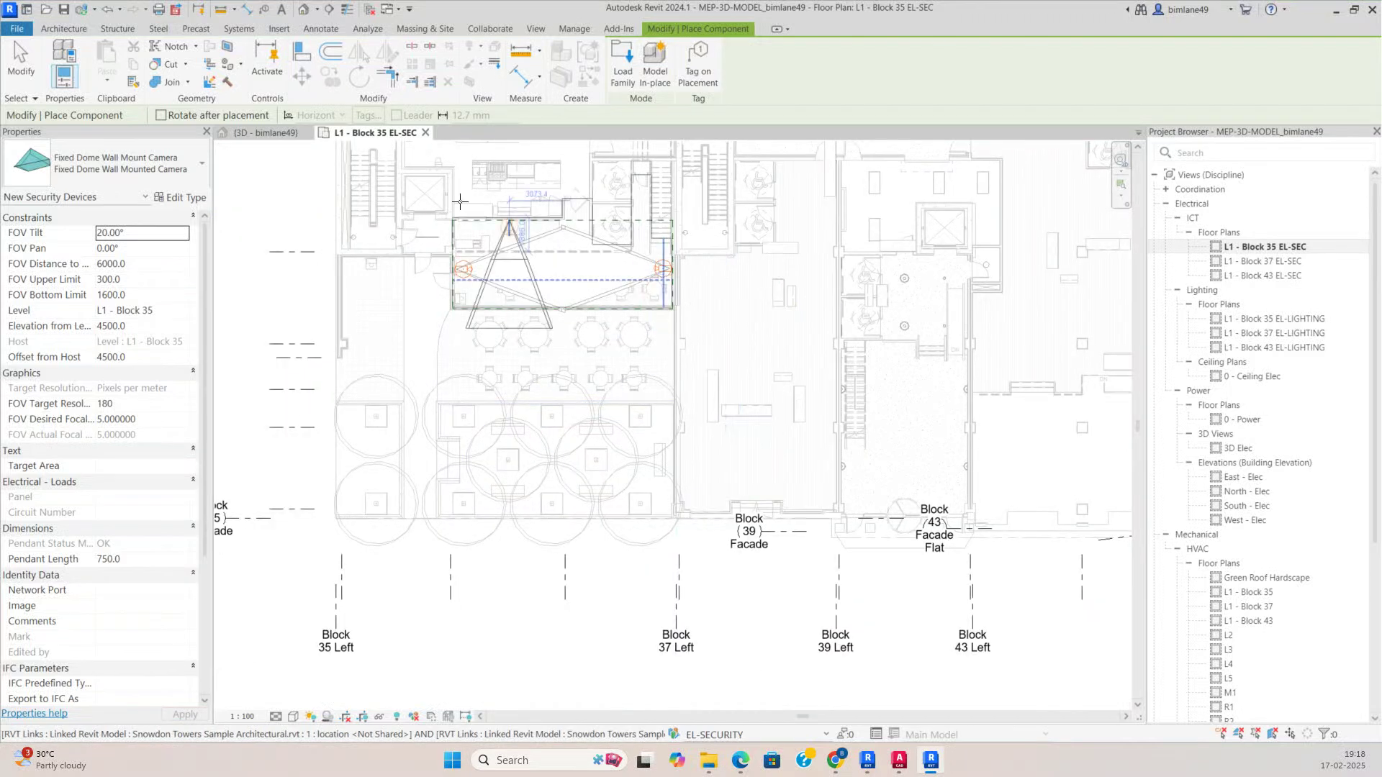
click(140, 171)
scroll(74, 335, up, 3)
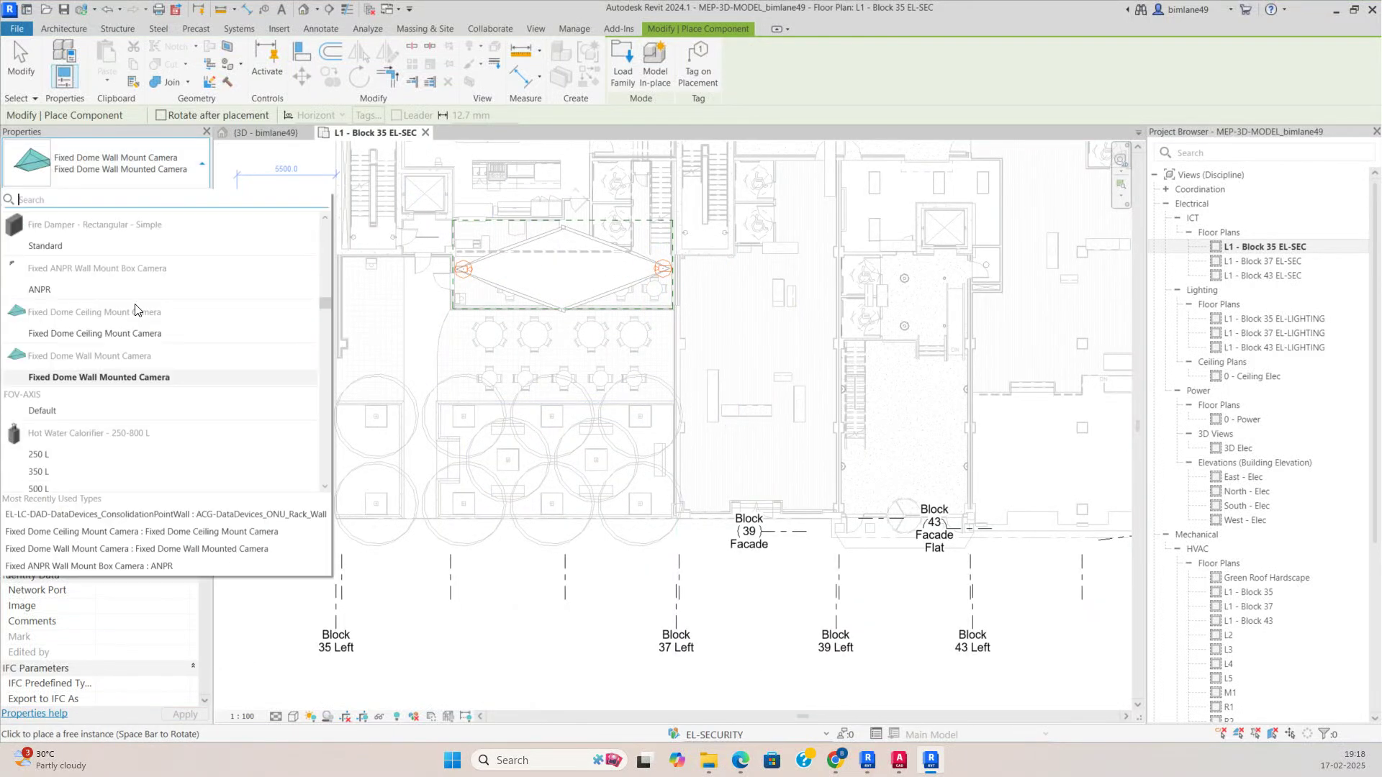
click(74, 333)
scroll(752, 271, up, 4)
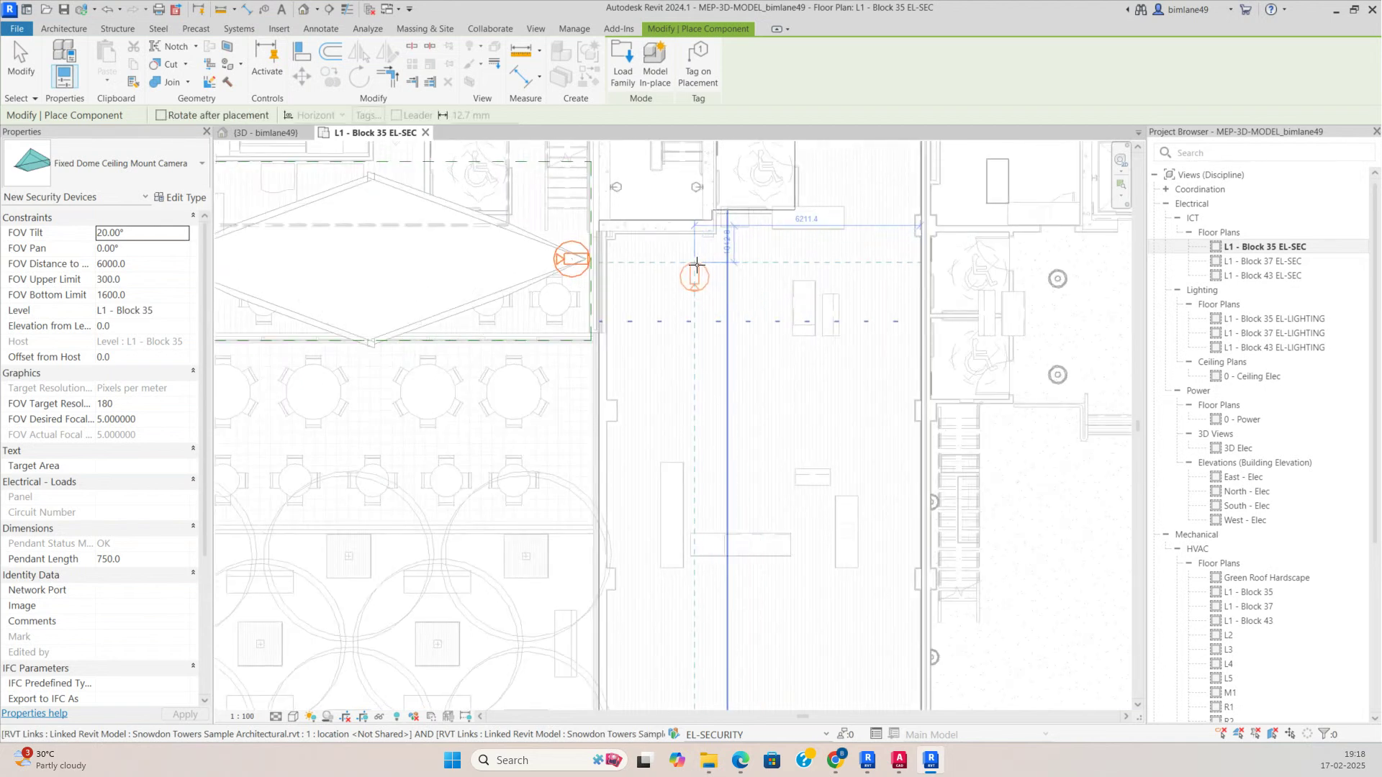
scroll(742, 305, down, 2)
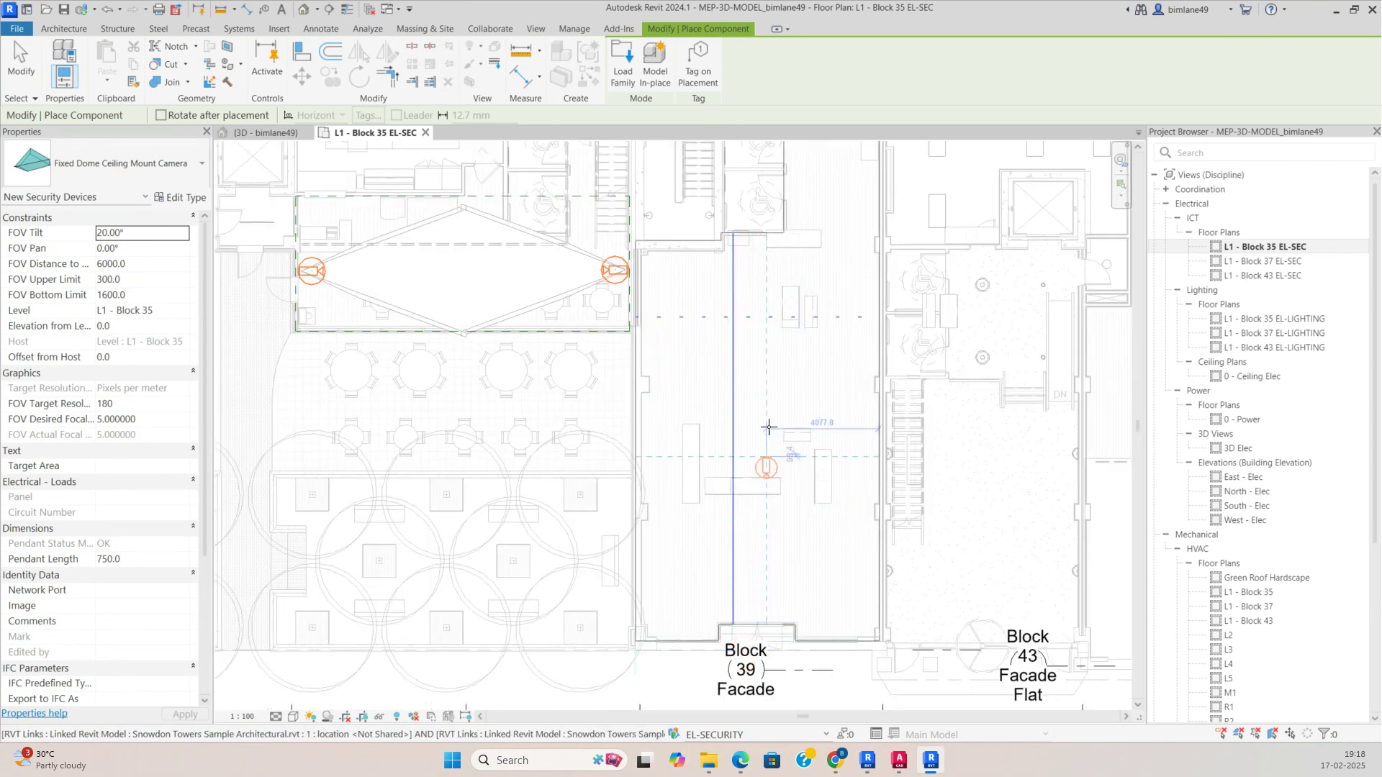
click(757, 277)
key(Escape)
key(Escape)
Step: Set the elevation from level to 2750 for the ceiling camera near the upper end of the Block 39 room
scroll(766, 278, up, 1)
click(764, 293)
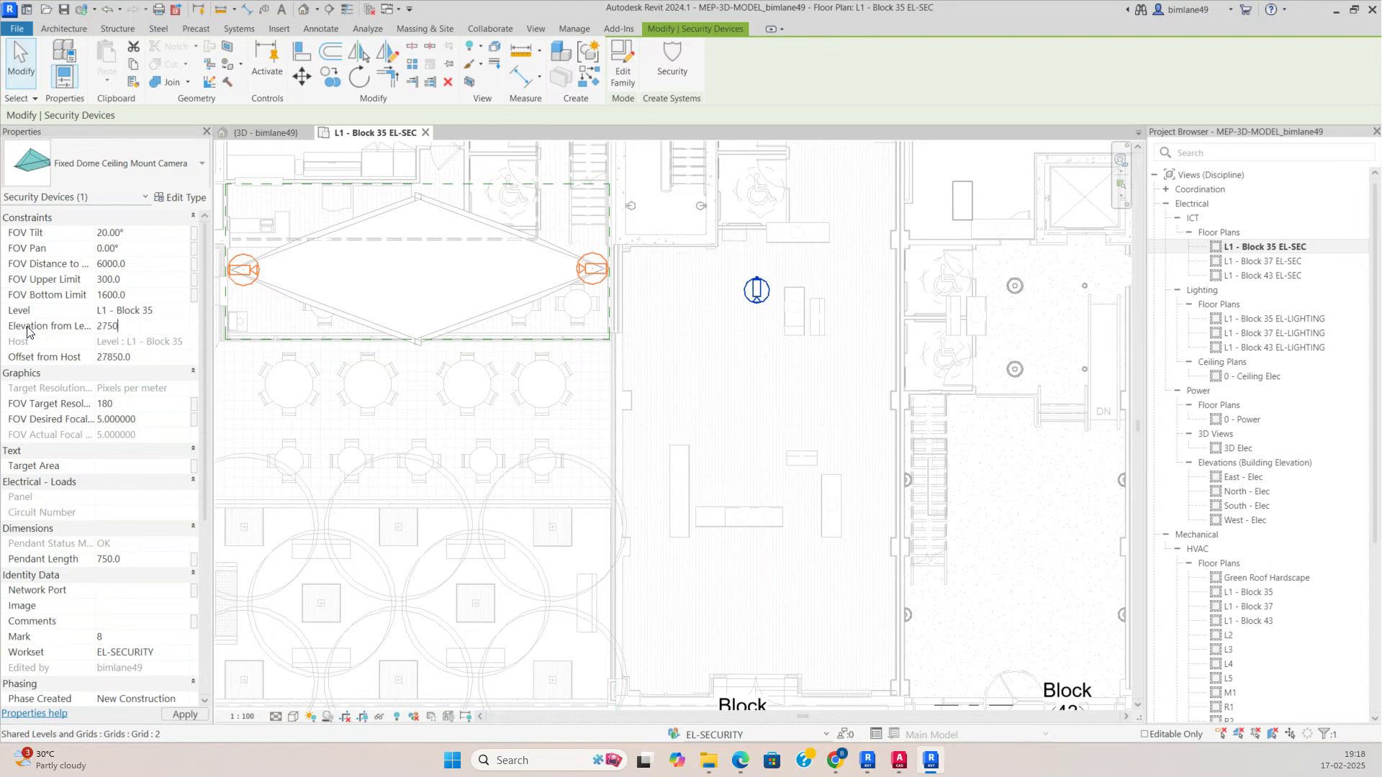
mouse_move(737, 380)
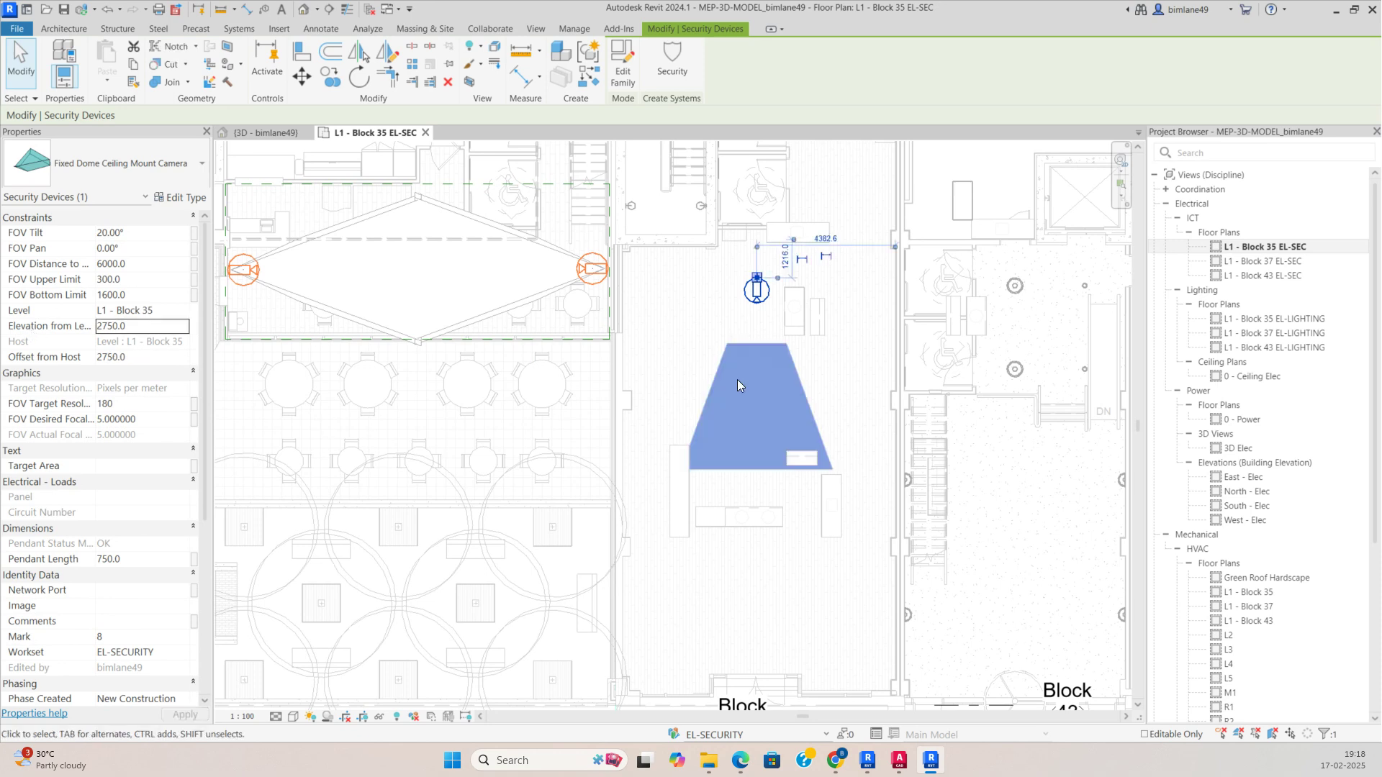
Step: Isolate that camera in a 3D section box and extend the box upward and downward to include the neighbouring floors
click(468, 82)
key(Escape)
scroll(693, 447, down, 4)
shift+middle_drag(693, 447, 894, 479)
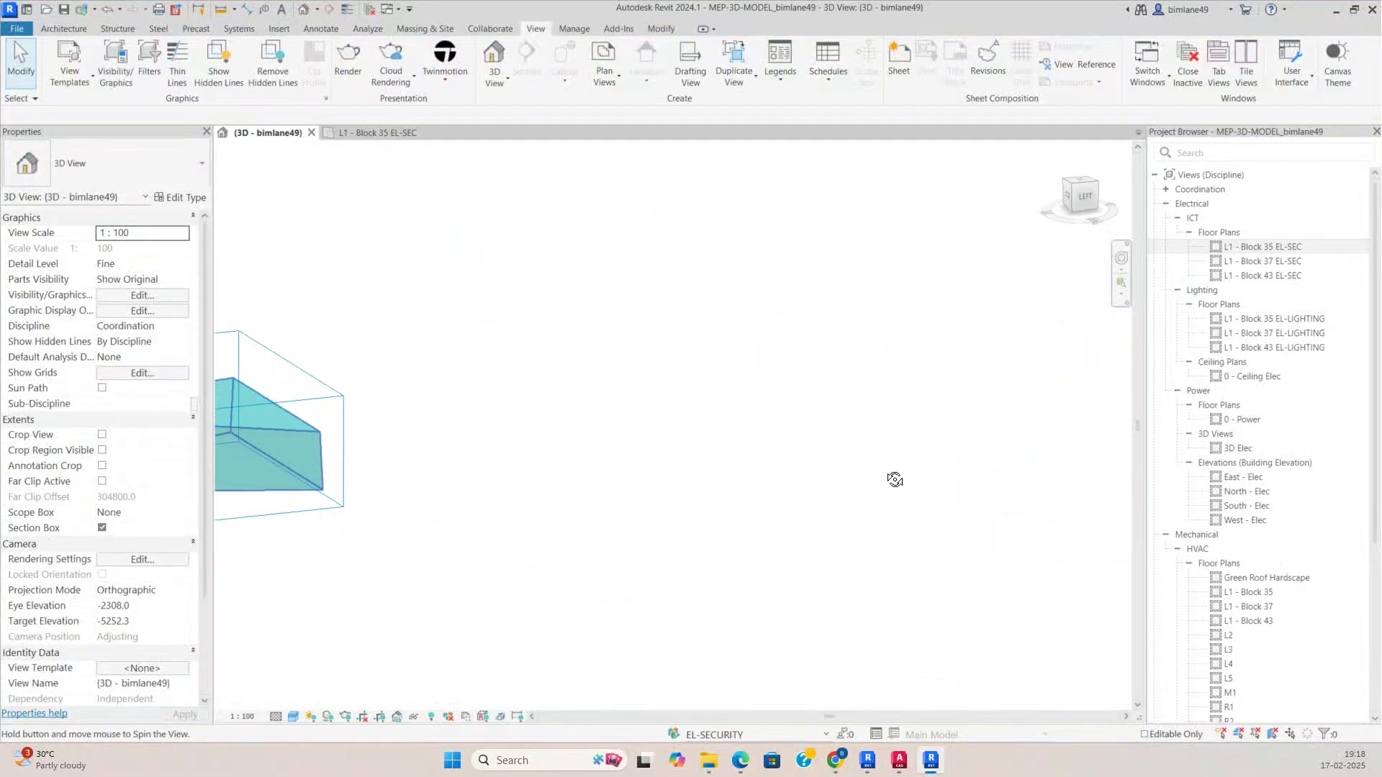
click(583, 411)
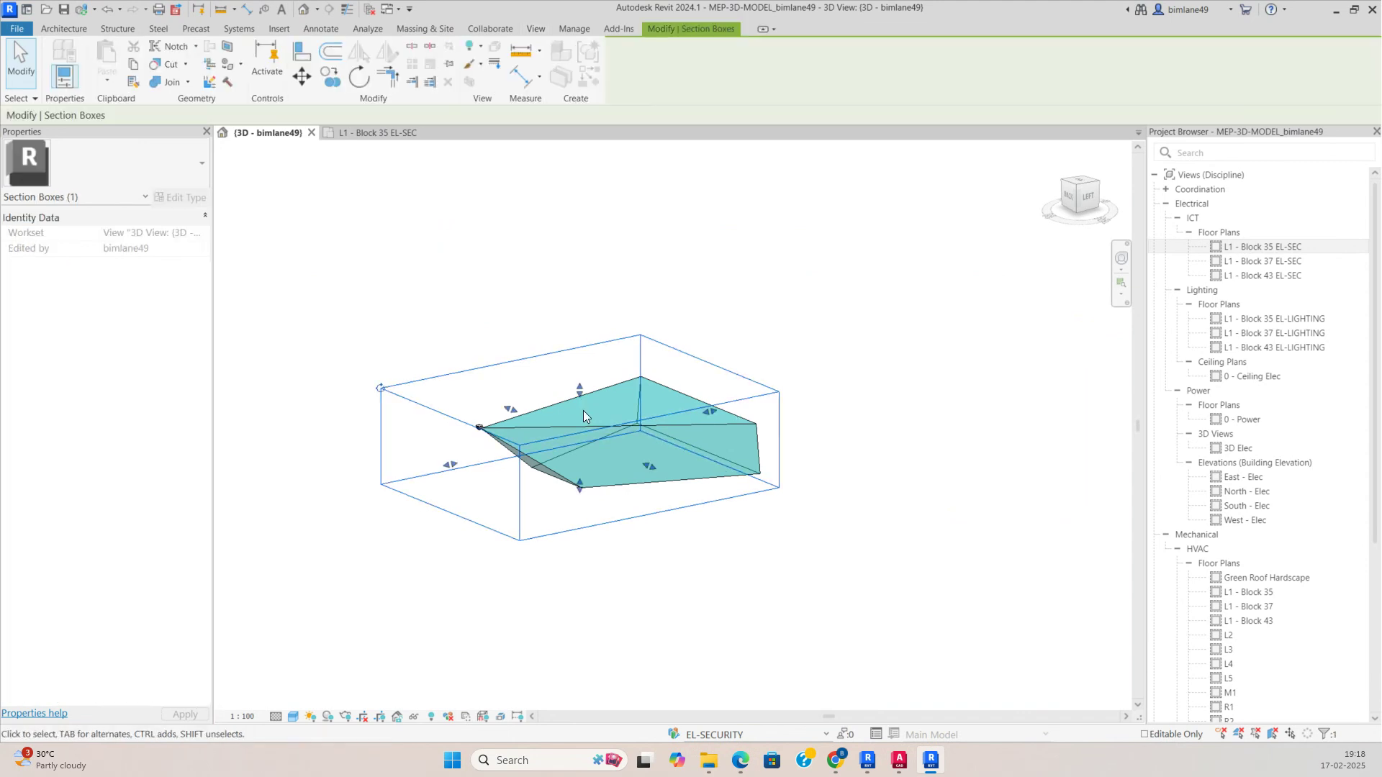
drag(580, 387, 582, 251)
shift+middle_drag(621, 350, 1039, 324)
drag(580, 495, 580, 617)
shift+middle_drag(580, 617, 724, 365)
drag(733, 339, 733, 644)
click(737, 570)
middle_drag(831, 260, 751, 398)
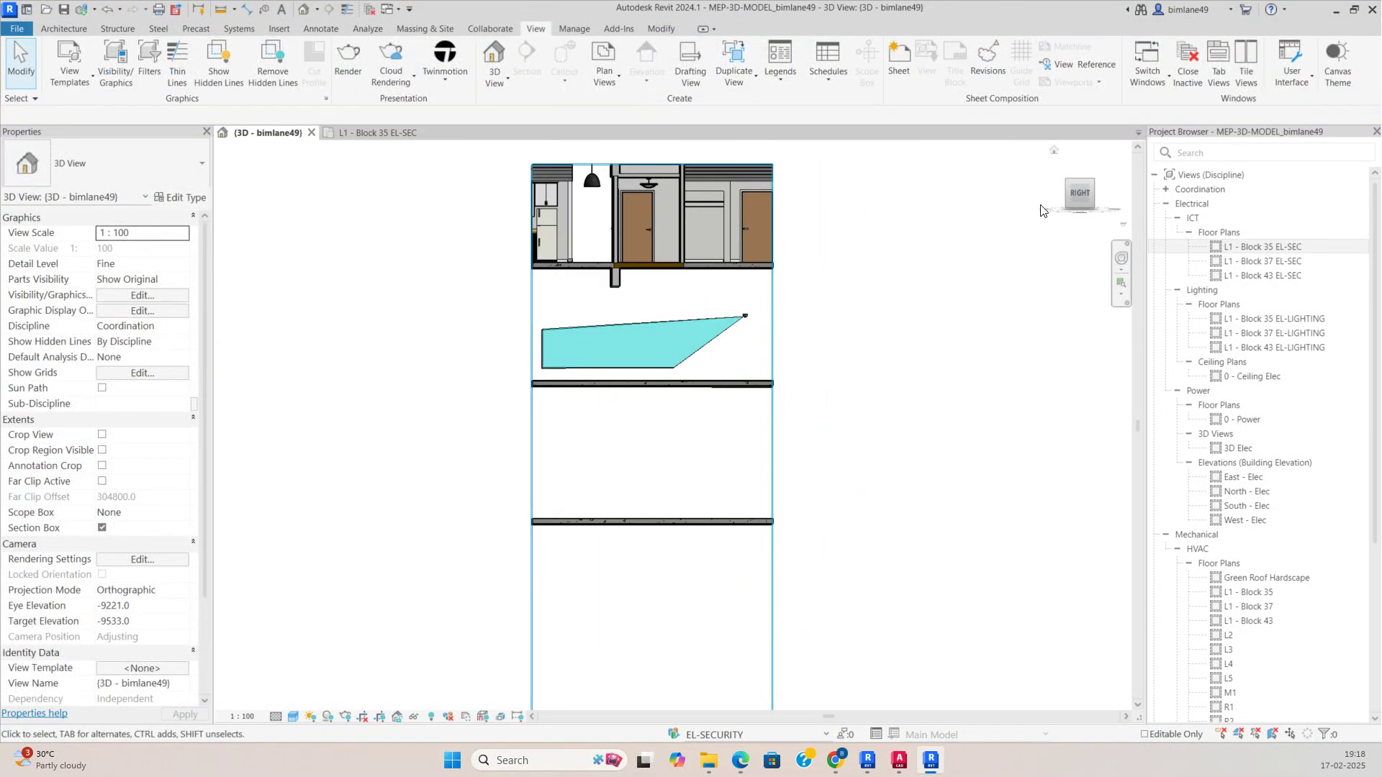
Step: In the right-side 3D view, move the camera down against the underside of the slab below, at about 597 mm elevation
click(1080, 203)
scroll(797, 581, up, 2)
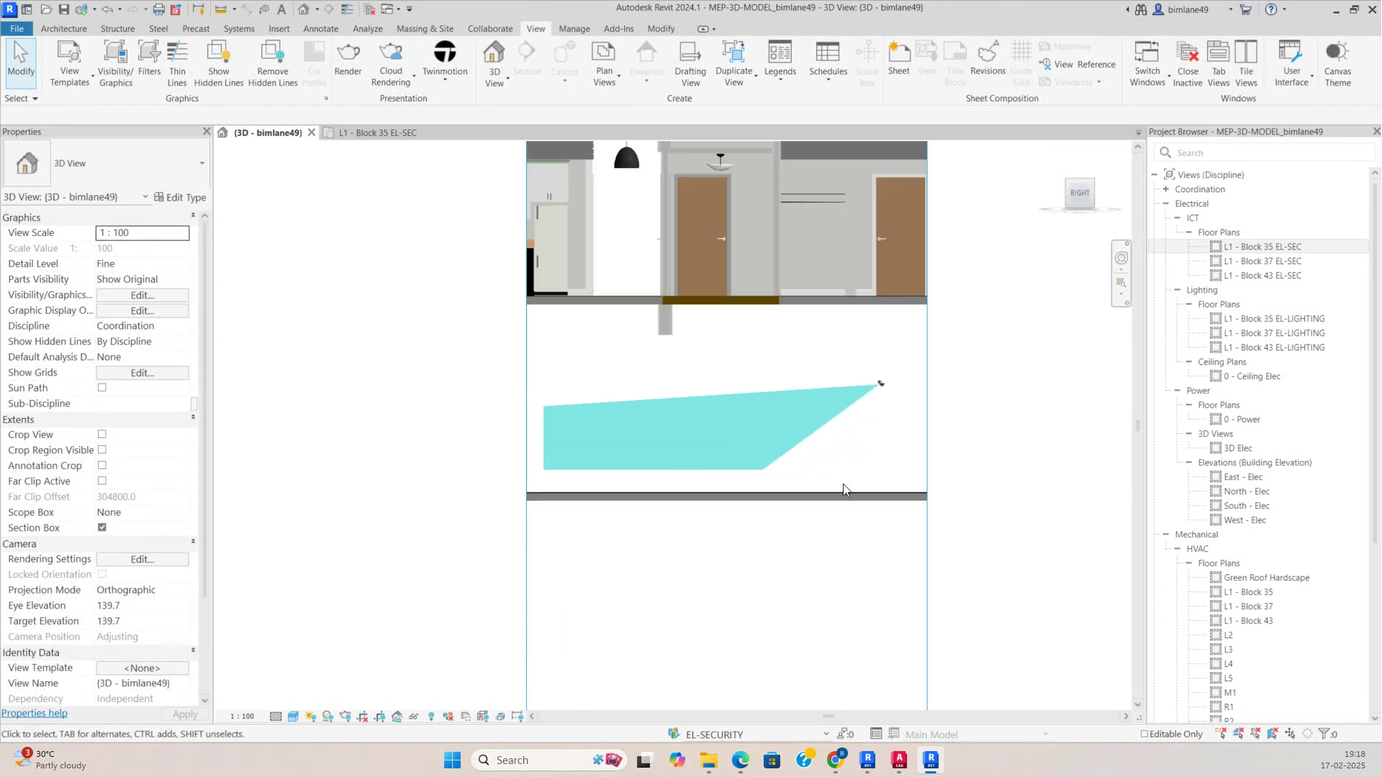
scroll(845, 482, up, 2)
click(901, 336)
drag(891, 411, 899, 515)
scroll(899, 515, up, 5)
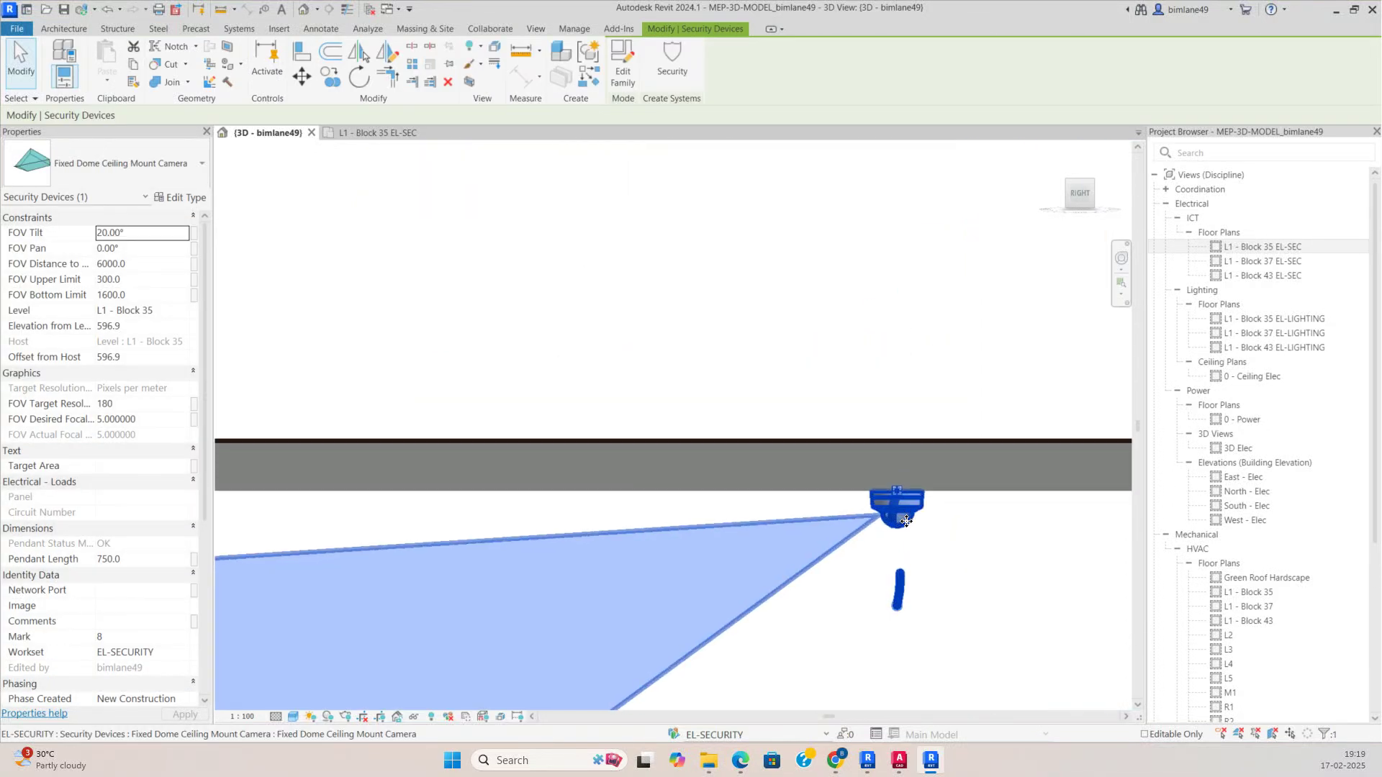
click(786, 379)
scroll(784, 379, down, 5)
shift+middle_drag(787, 474, 647, 560)
scroll(743, 484, up, 3)
scroll(746, 485, down, 7)
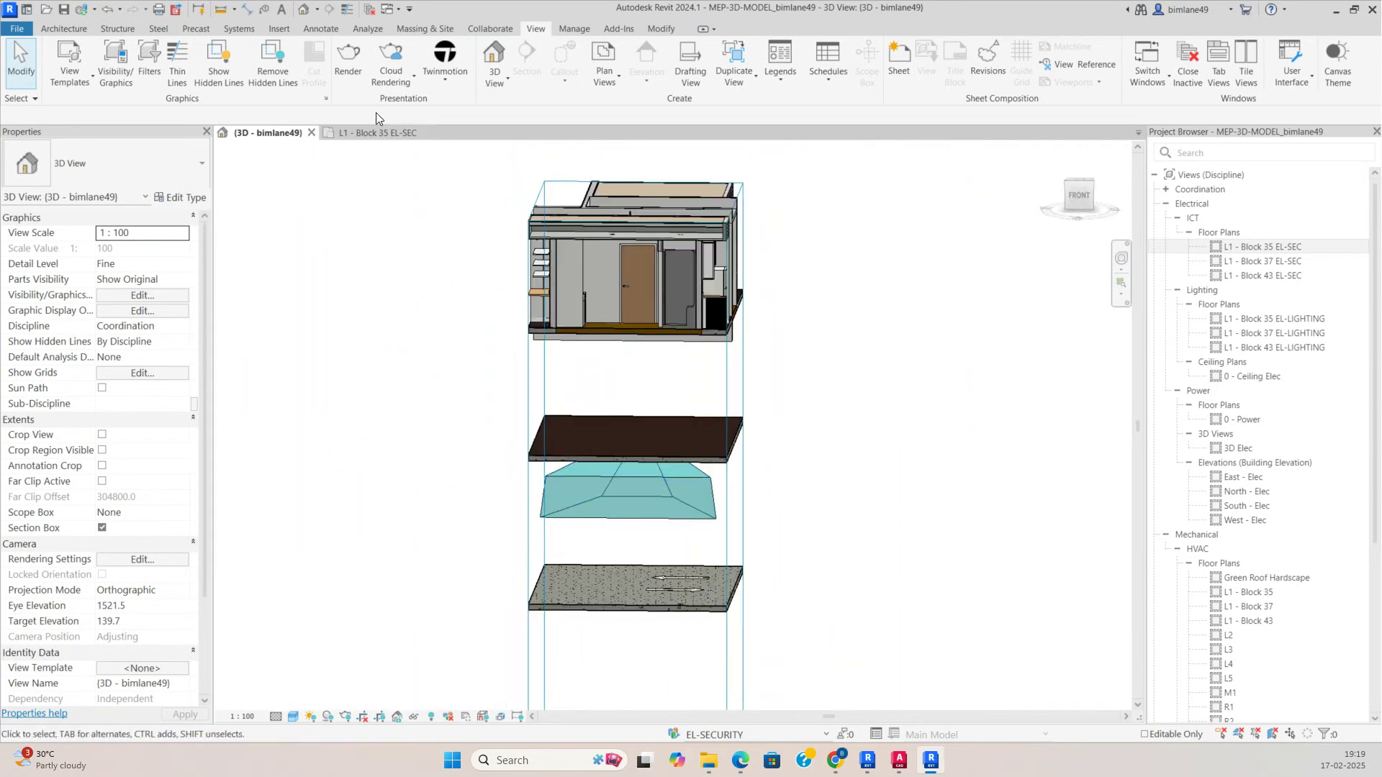
Step: In the L1 - Block 35 EL-SEC plan, place a similar ceiling camera in the Block 39 room's lower-left corner, facing diagonally into the room
click(376, 132)
scroll(684, 443, down, 2)
scroll(761, 356, up, 3)
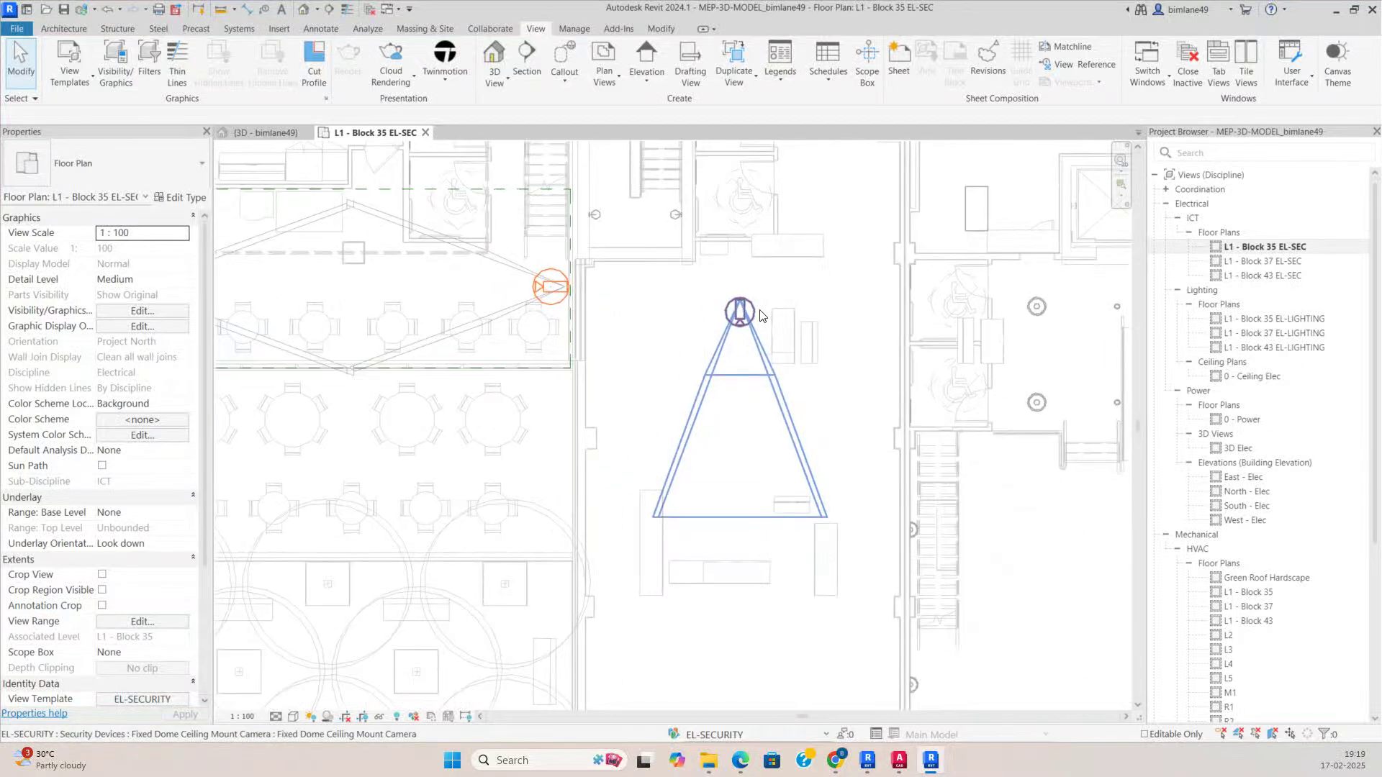
click(760, 311)
key(c)
key(s)
scroll(701, 346, down, 2)
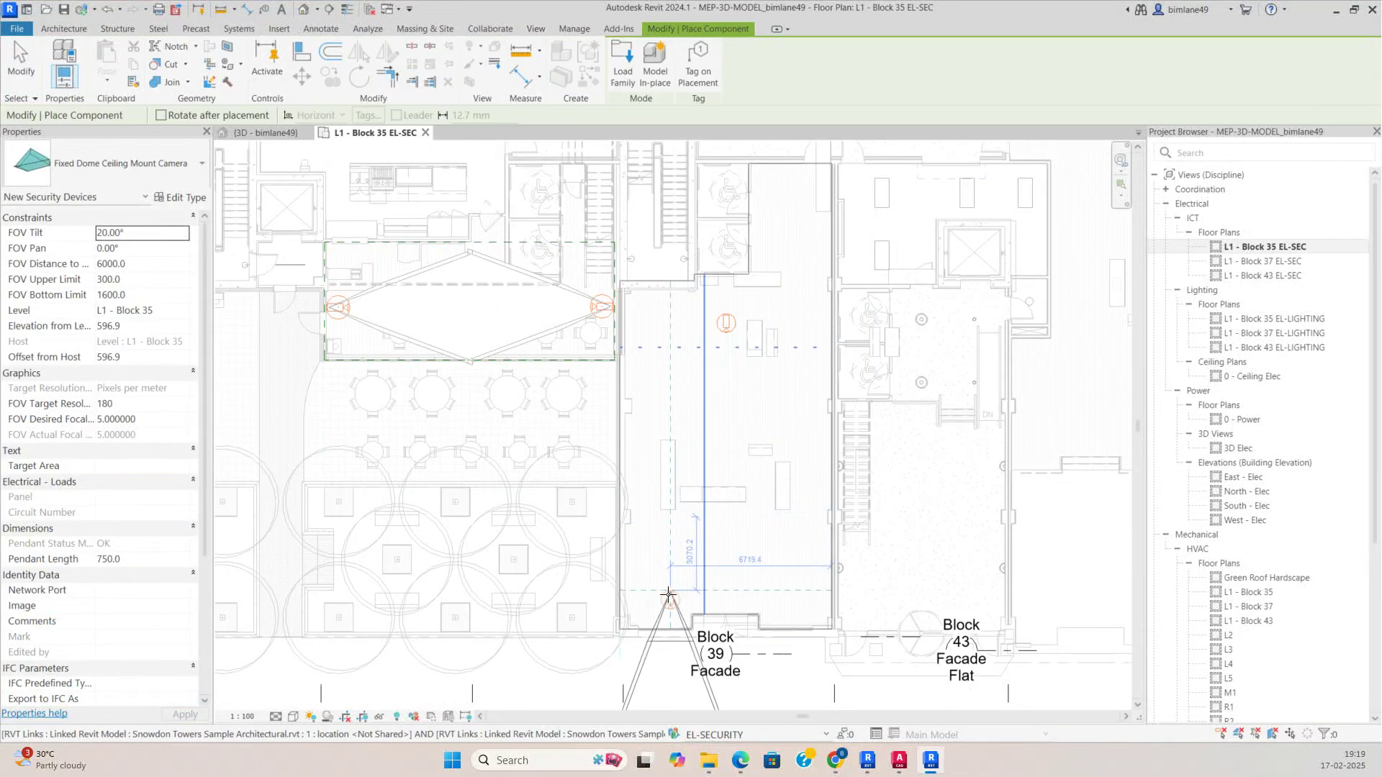
scroll(690, 517, up, 1)
scroll(768, 395, down, 3)
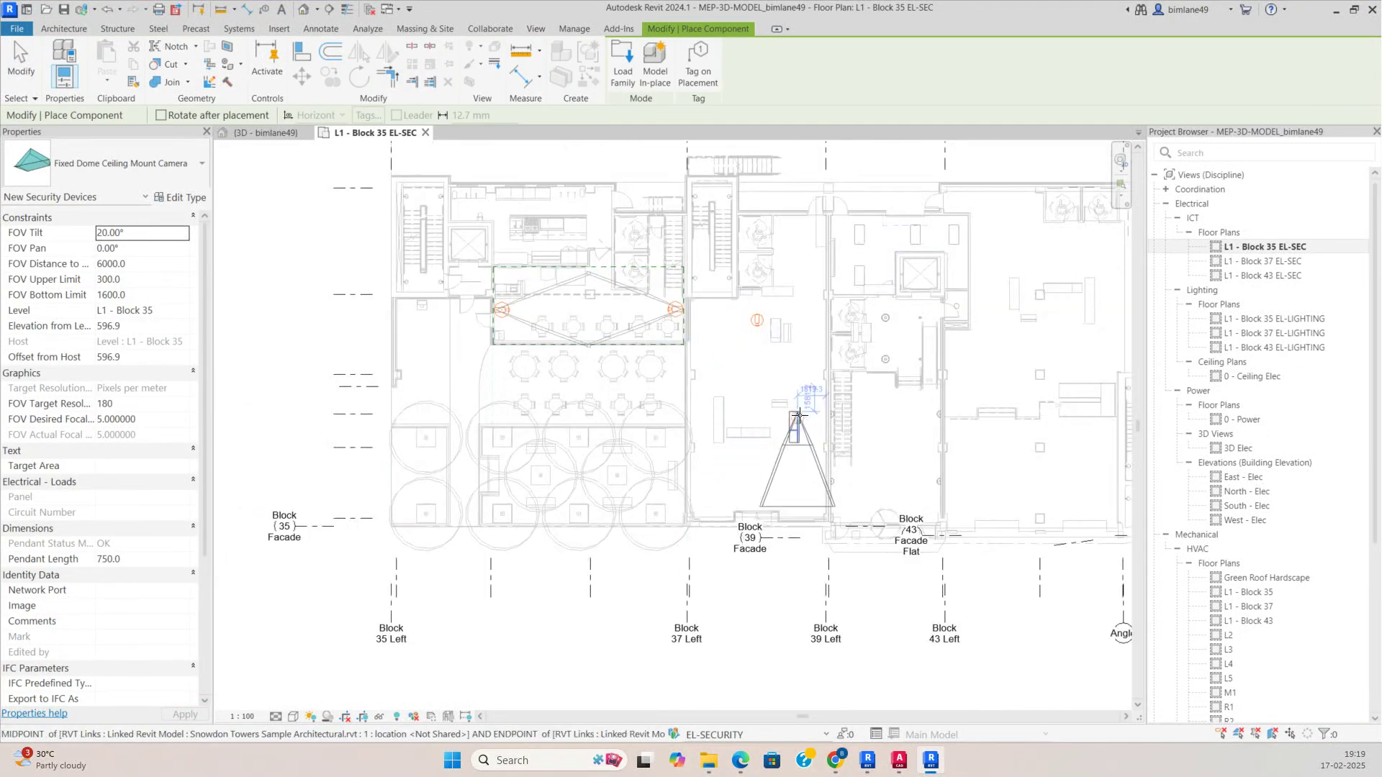
scroll(764, 483, up, 3)
key(space)
key(space)
key(space)
scroll(691, 507, up, 3)
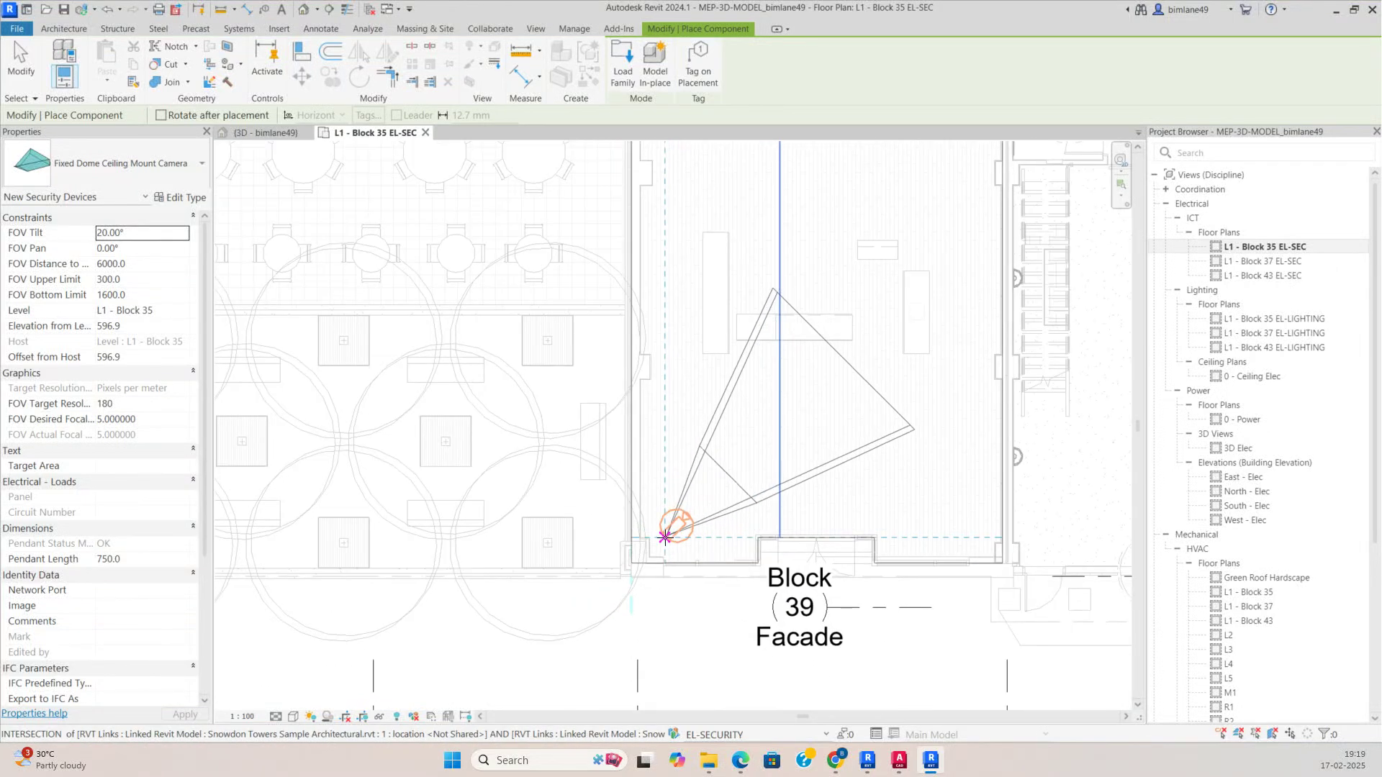
click(665, 538)
scroll(665, 538, down, 2)
key(Escape)
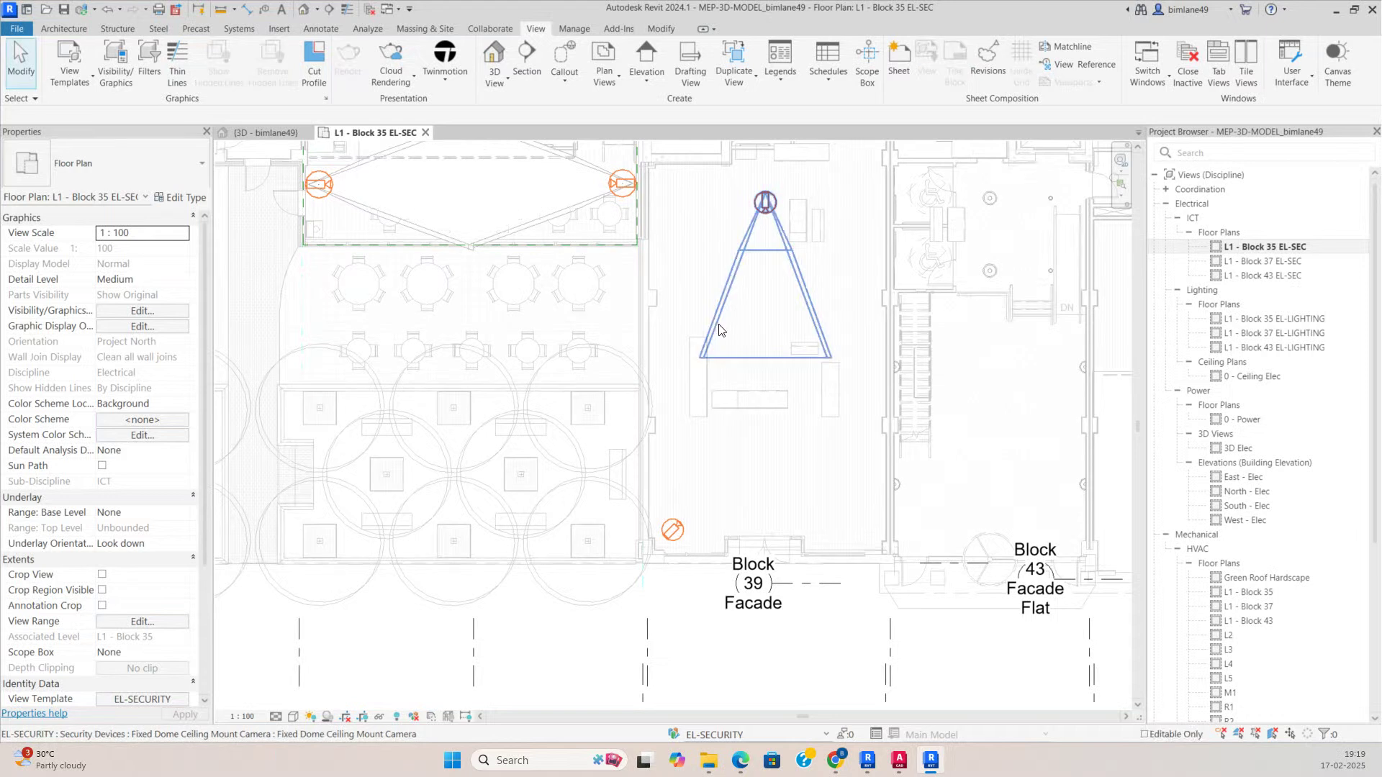
Step: Replace the camera at the Block 39 room's upper end with a similar one near the upper-right corner, facing diagonally into the room
click(766, 207)
key(Delete)
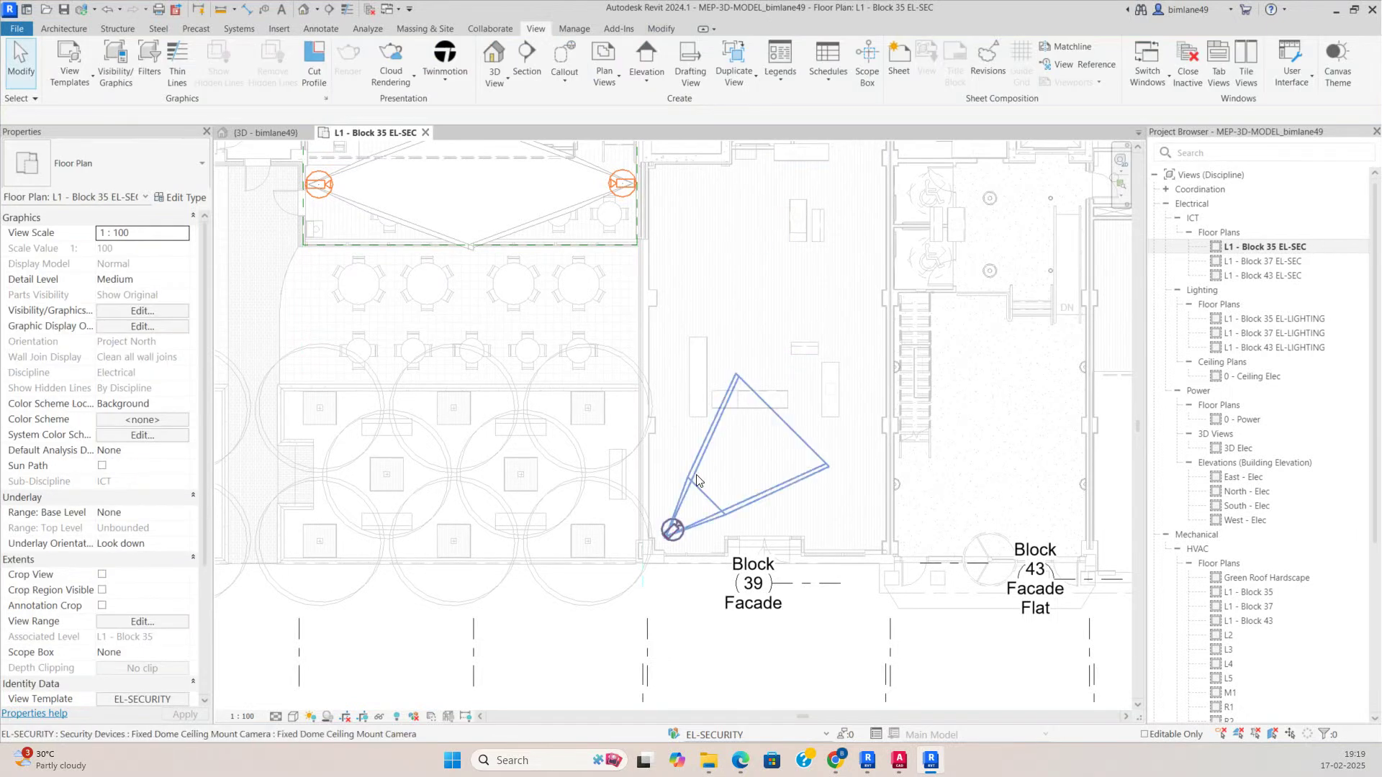
click(675, 525)
key(c)
key(s)
middle_drag(718, 238, 722, 413)
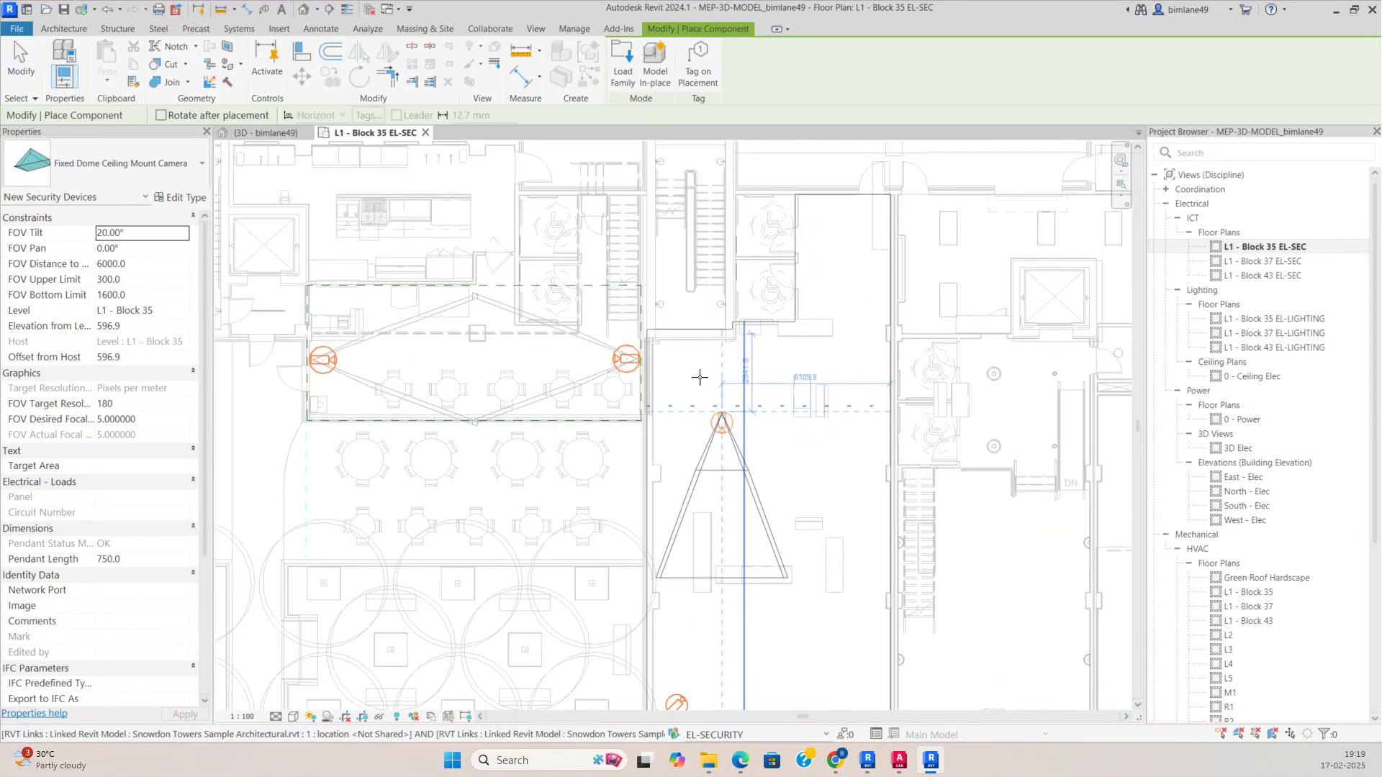
scroll(700, 377, up, 3)
key(space)
scroll(675, 360, down, 4)
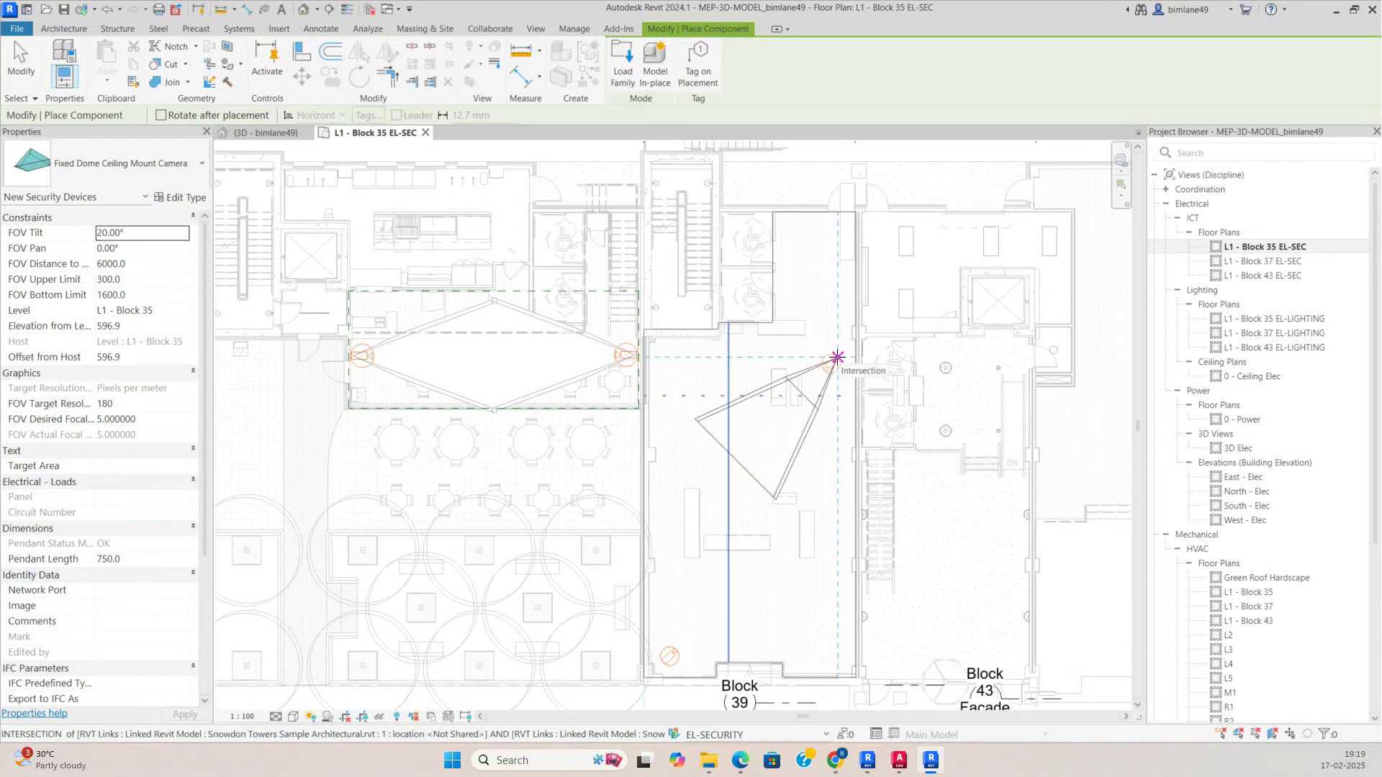
scroll(837, 358, up, 2)
click(830, 353)
scroll(799, 364, down, 2)
key(Escape)
key(Escape)
Step: Turn off Show Field of View for the two Block 39 room cameras and the Block 43 room camera
middle_drag(745, 516, 708, 415)
scroll(872, 345, down, 1)
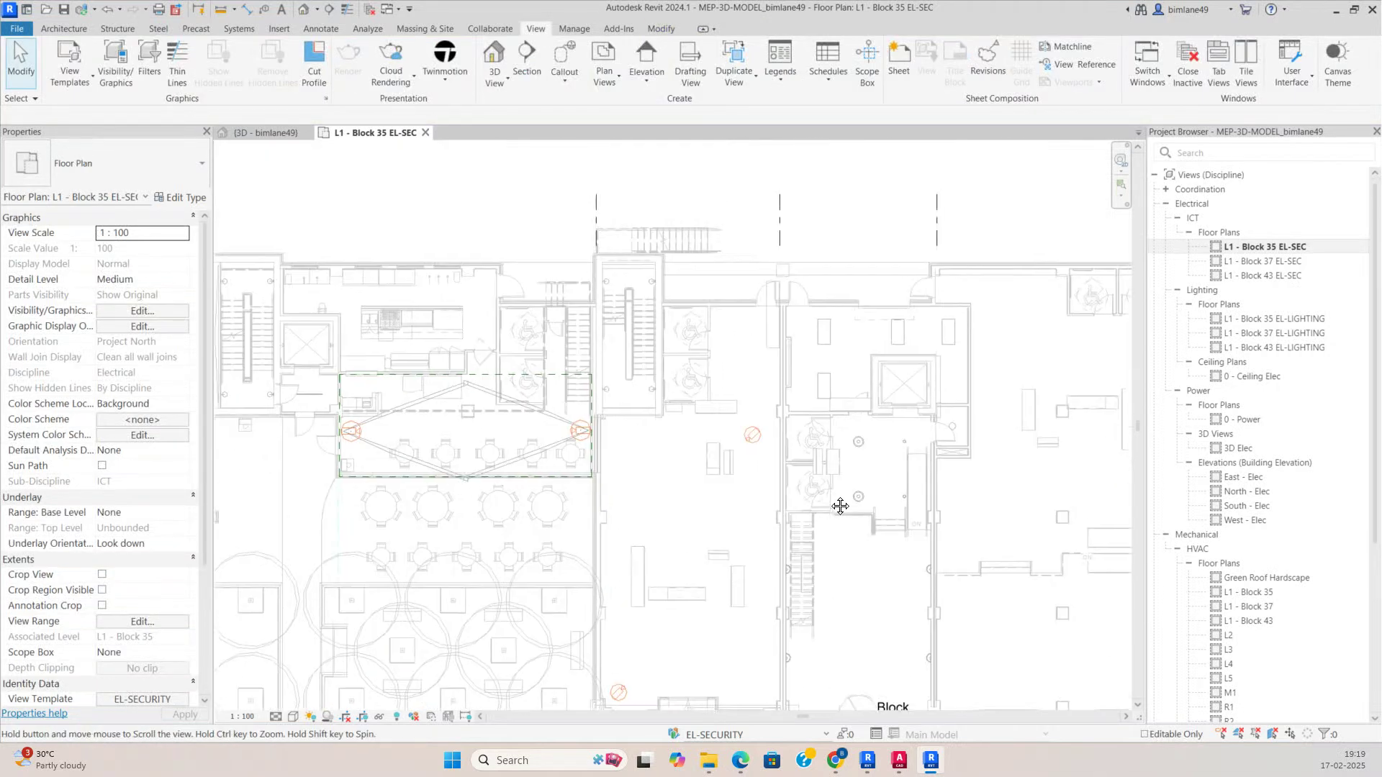
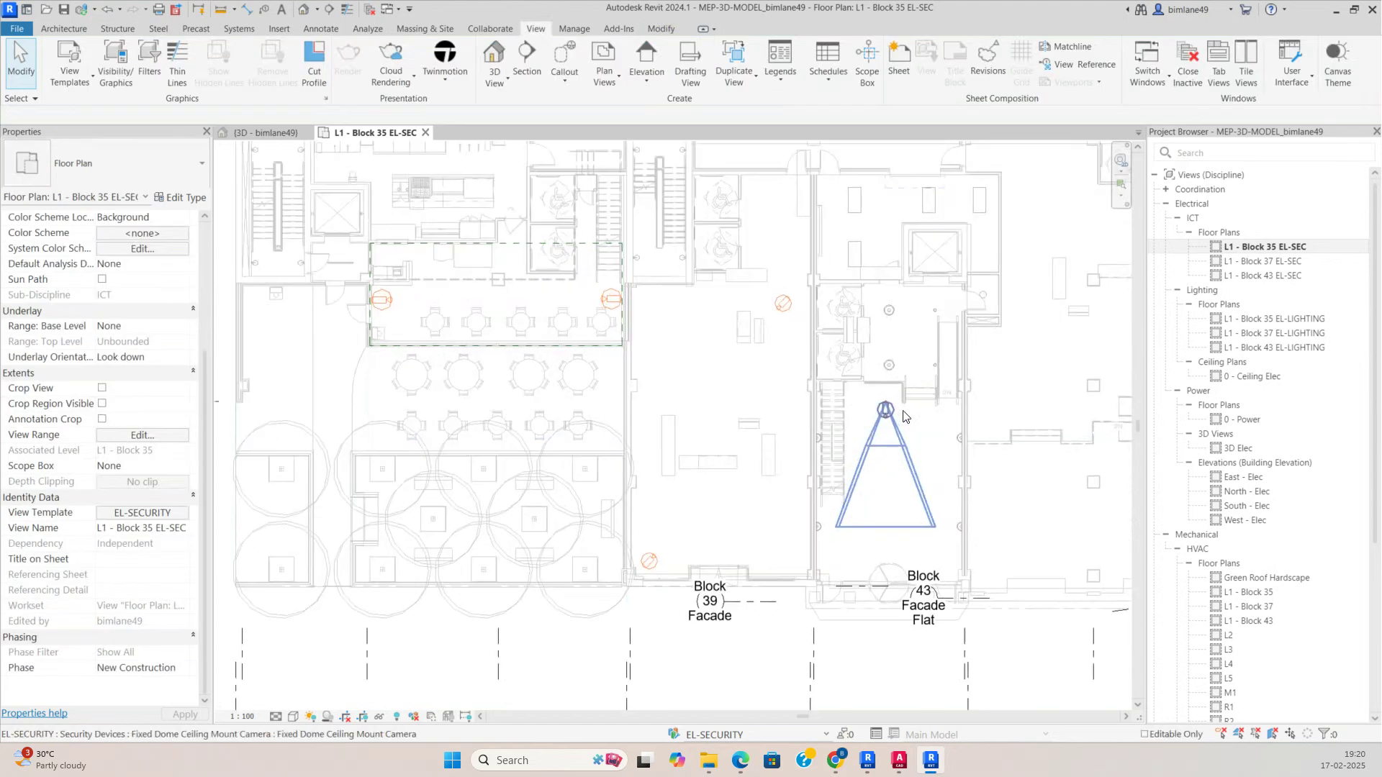
ctrl+click(794, 310)
click(102, 683)
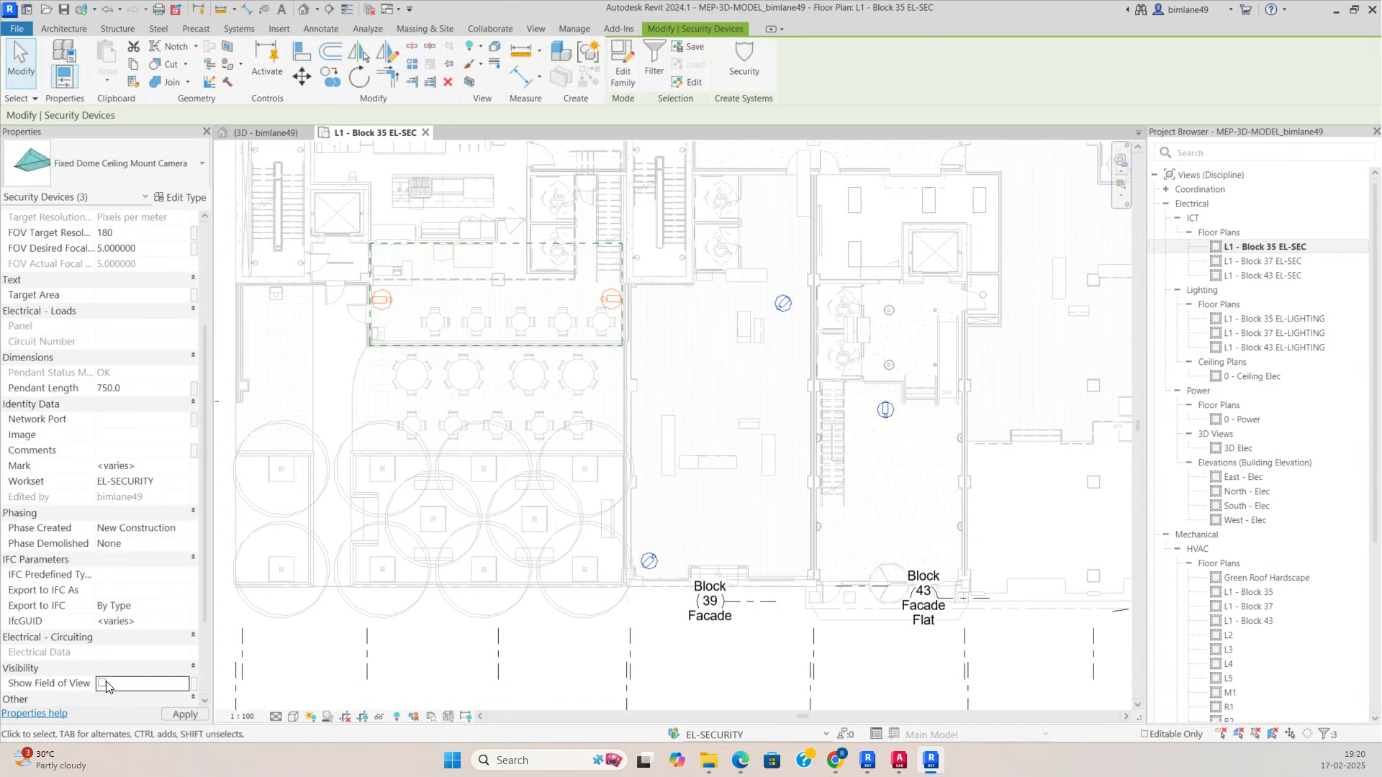
click(669, 418)
scroll(611, 318, up, 1)
scroll(706, 326, down, 1)
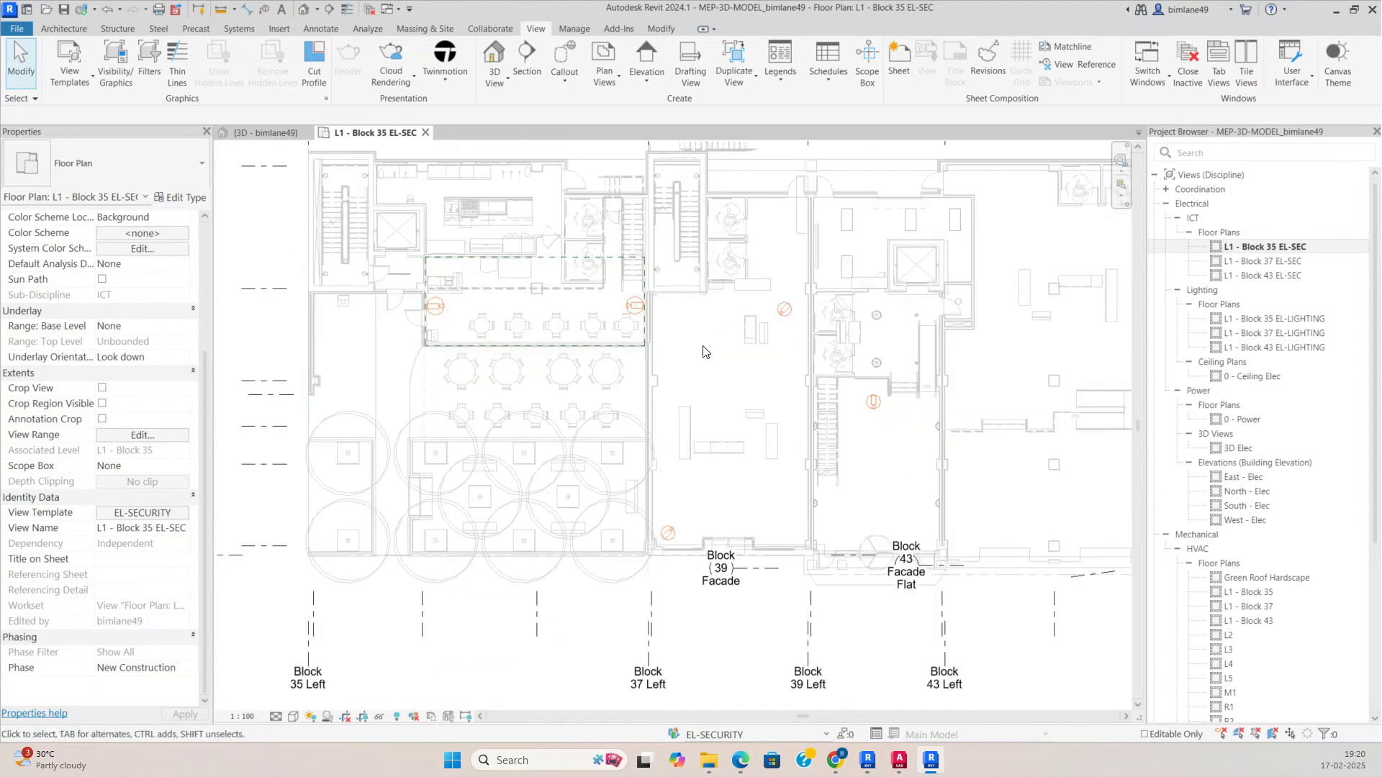
Step: Set the elevation from level to 2750 for the Block 43 room camera and both Block 39 room cameras
middle_drag(788, 480, 740, 546)
scroll(803, 536, up, 1)
click(831, 461)
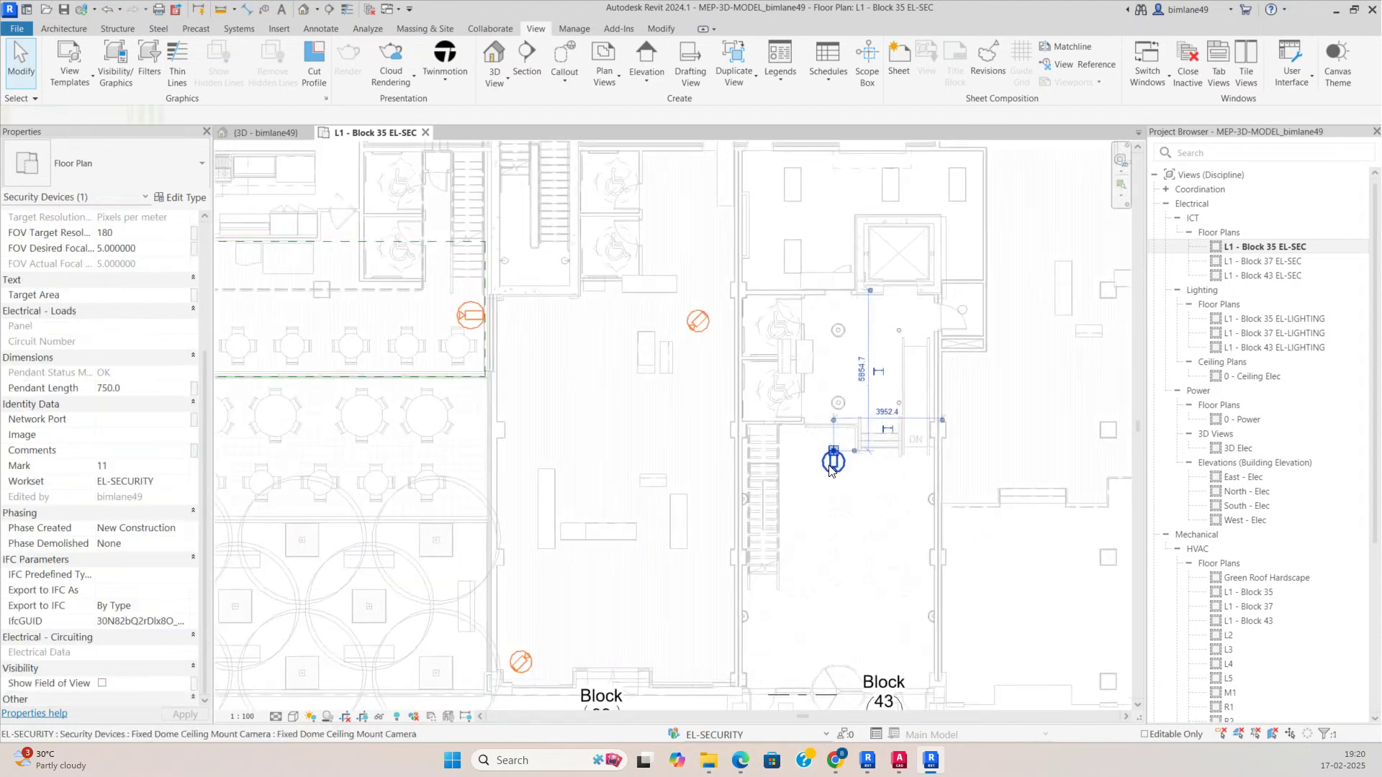
scroll(123, 293, up, 4)
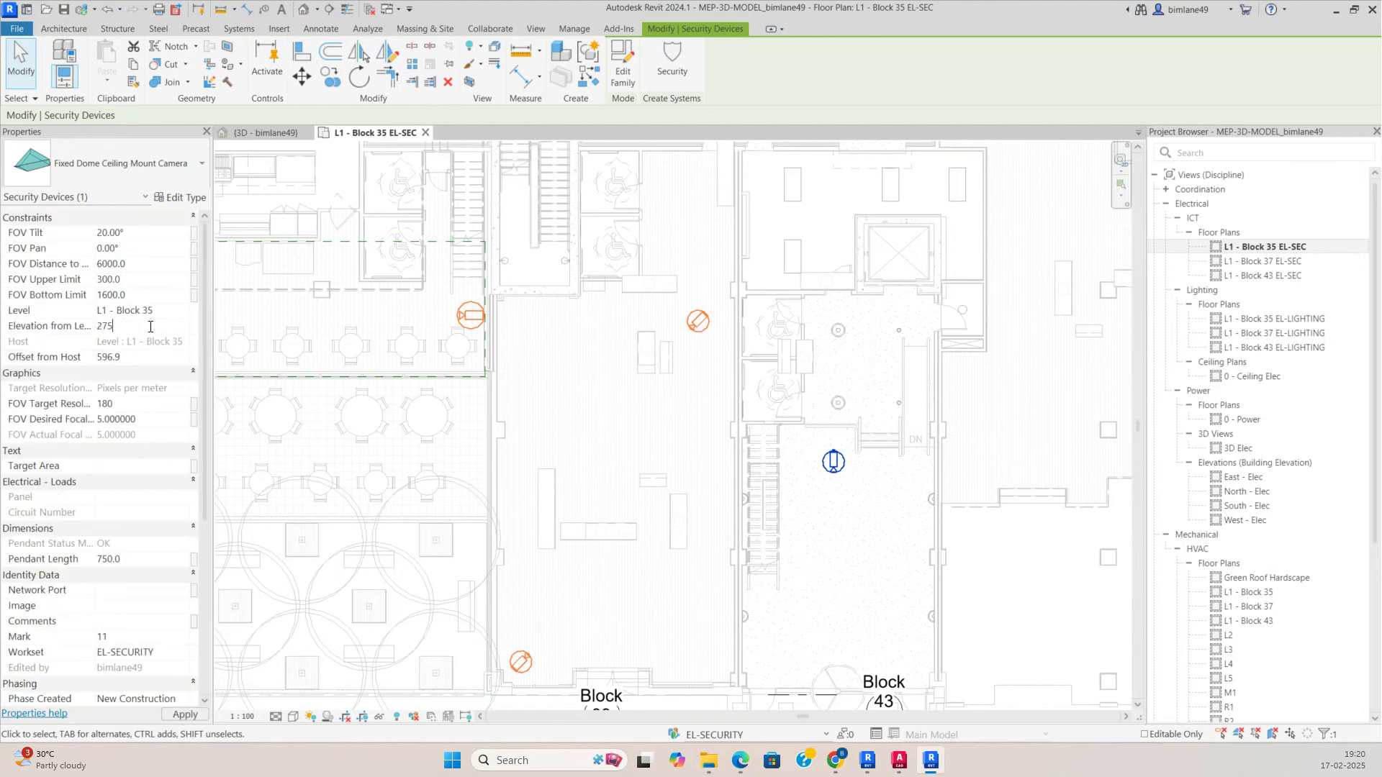
key(Escape)
click(520, 662)
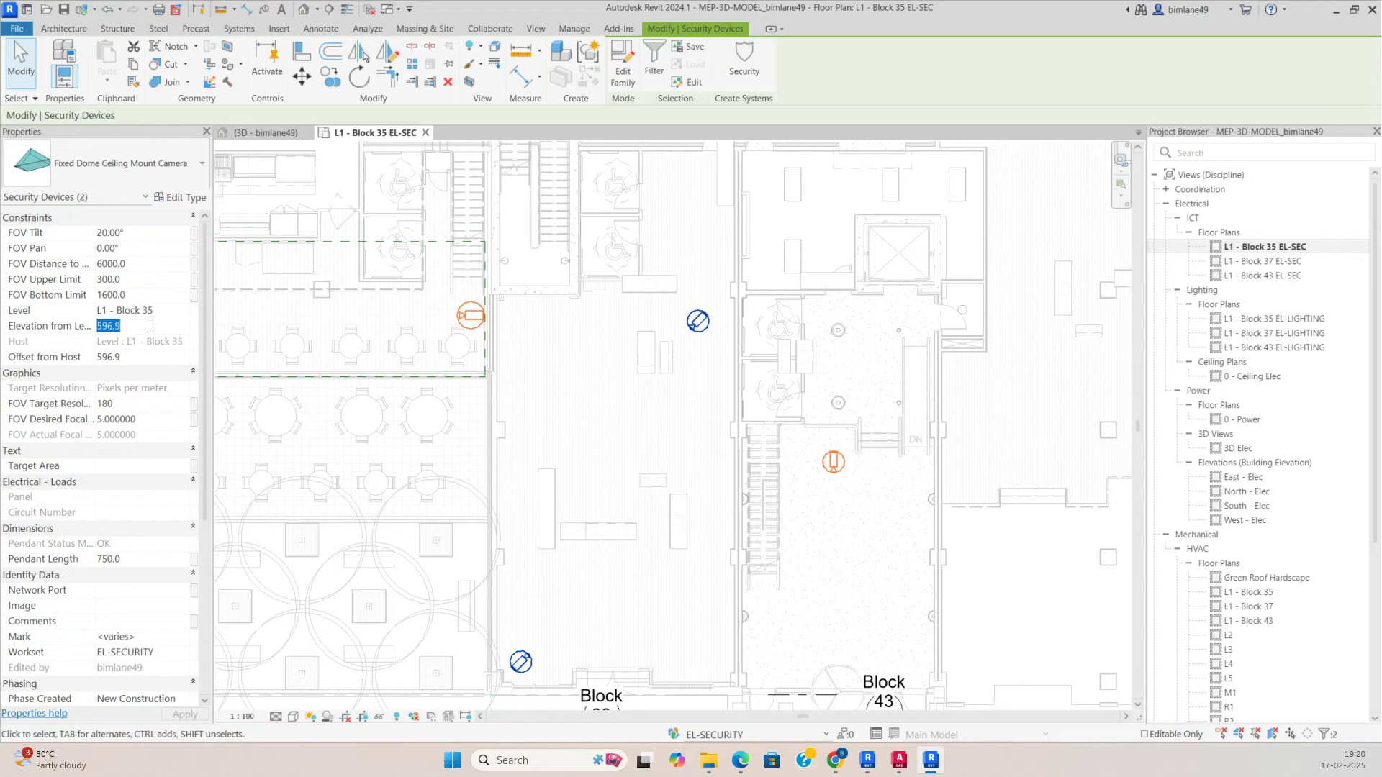
key(Escape)
Step: Isolate the two Block 39 room cameras in a 3D section box, extend the box upward and view the ceiling from below
click(708, 328)
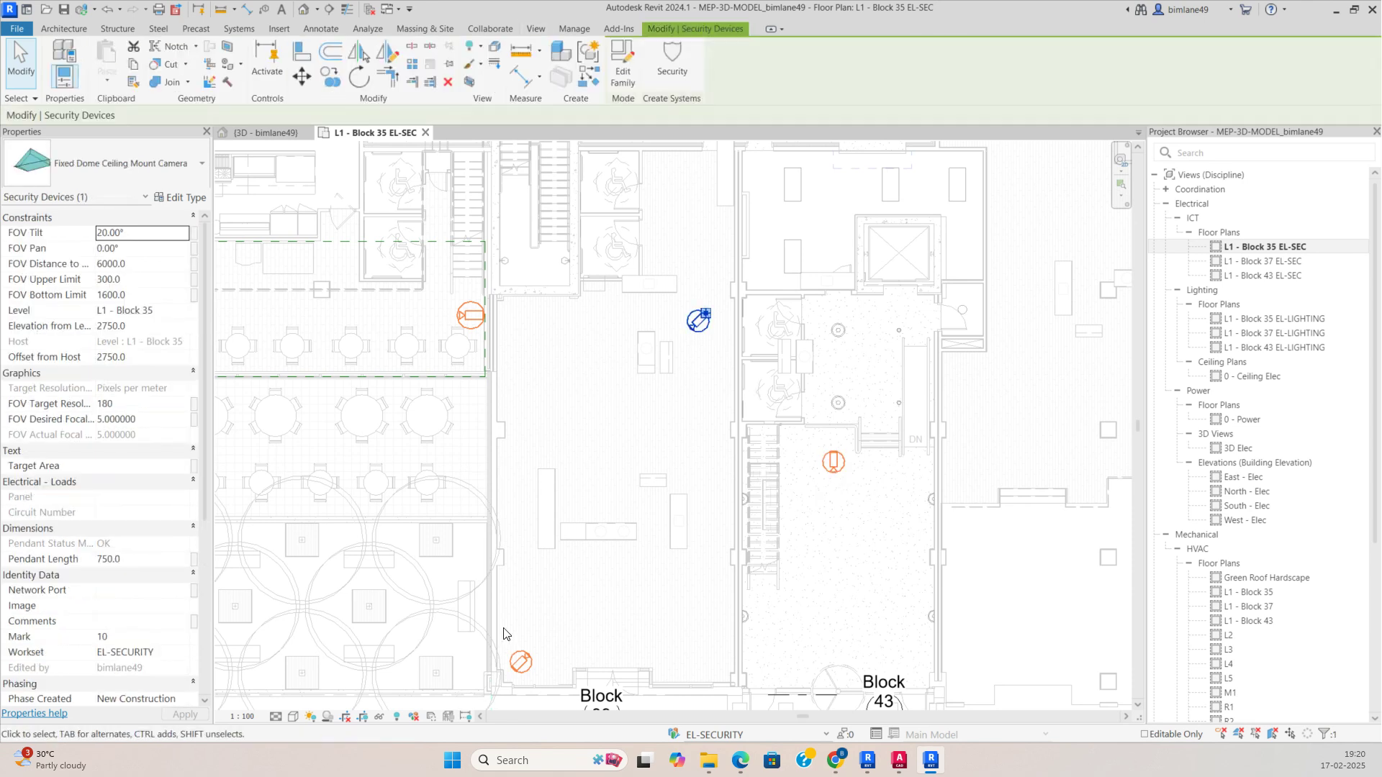
click(468, 83)
shift+middle_drag(781, 606, 734, 693)
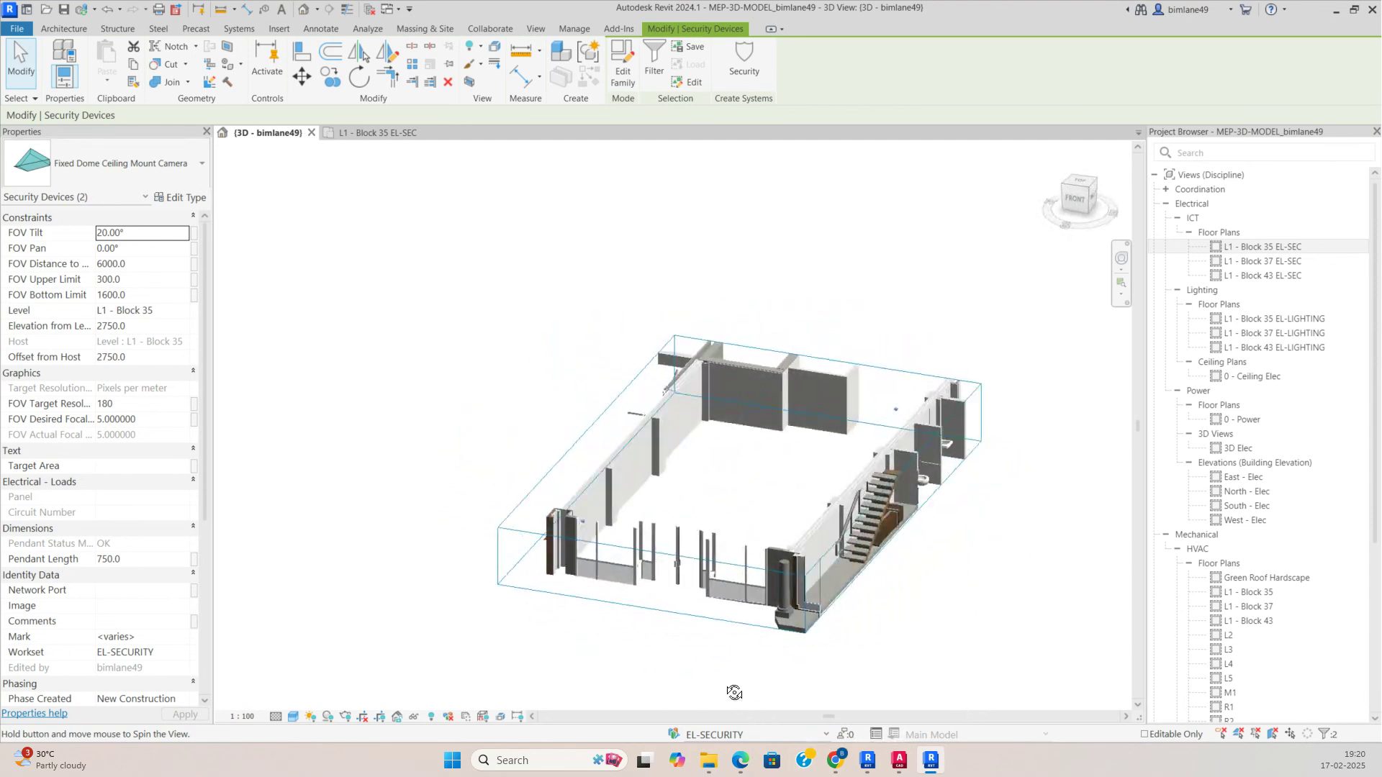
click(838, 592)
drag(739, 459, 772, 251)
shift+middle_drag(814, 455, 805, 633)
shift+middle_drag(887, 623, 997, 673)
scroll(805, 599, up, 2)
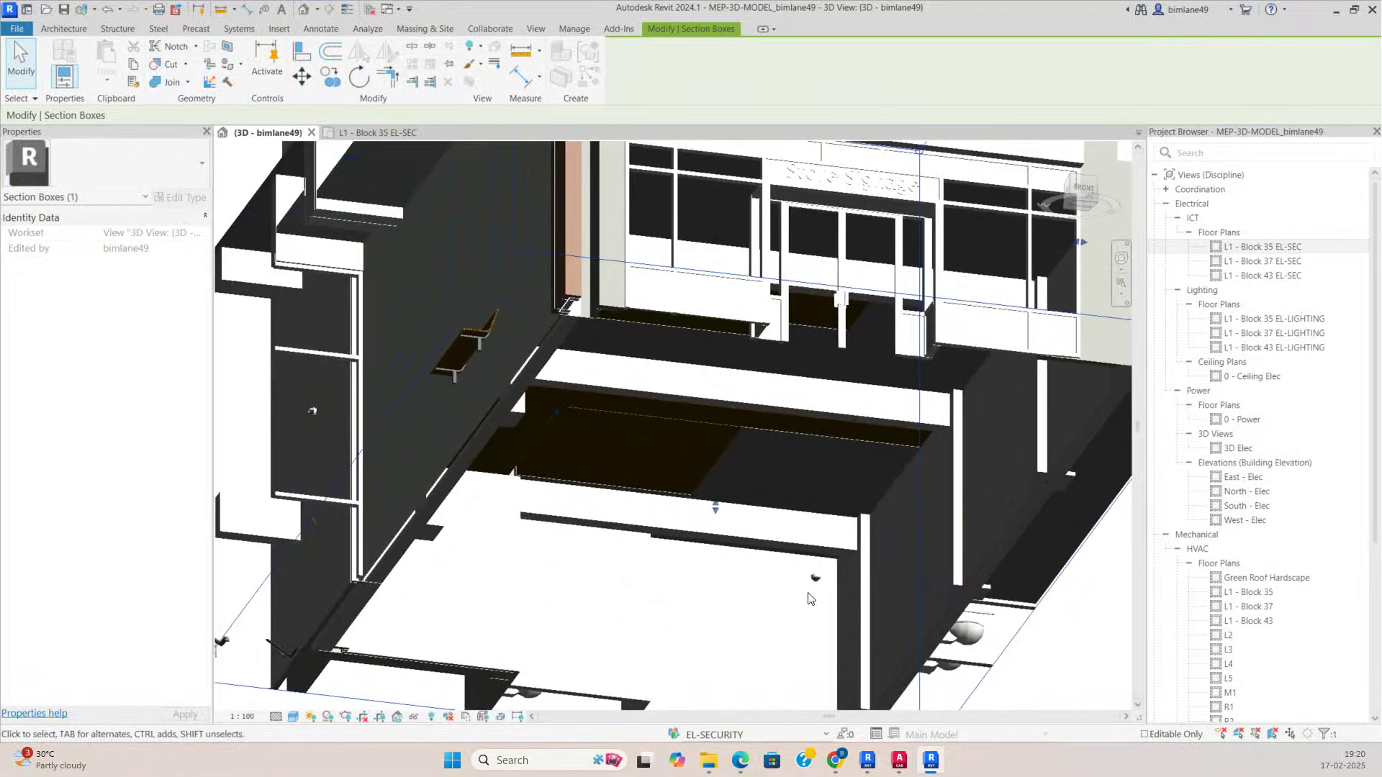
shift+middle_drag(657, 473, 612, 445)
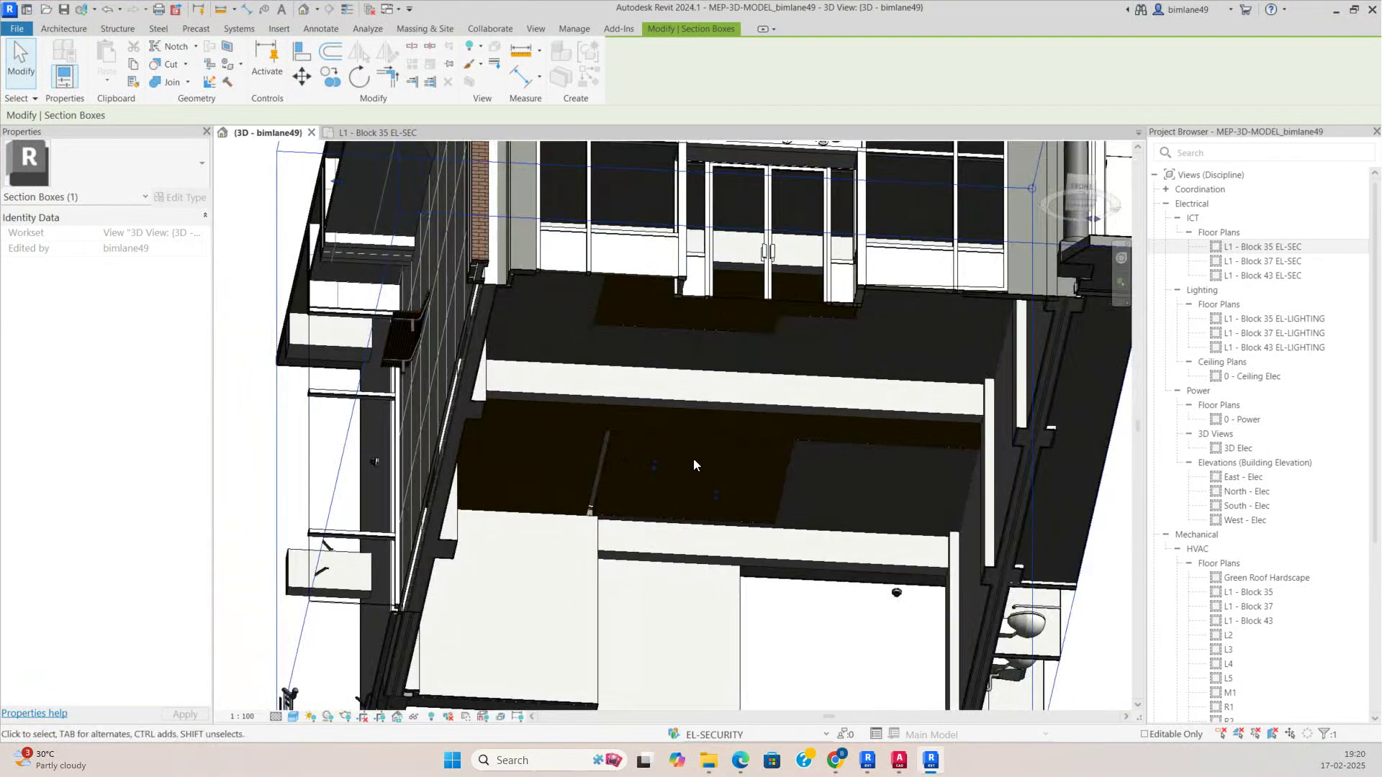
shift+middle_drag(794, 578, 873, 610)
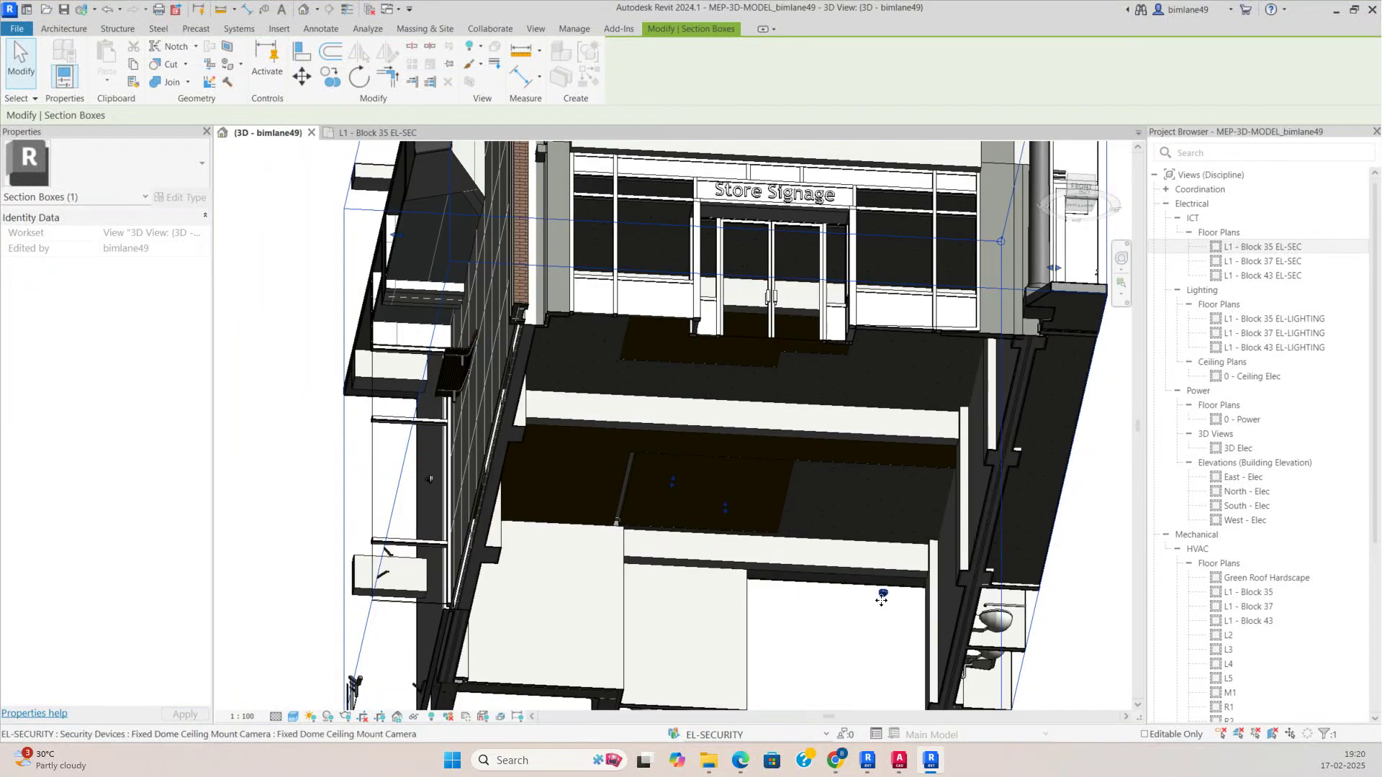
Step: Raise the Block 39 room's rear camera toward the ceiling, to an elevation of about 4277 mm
click(882, 600)
shift+middle_drag(829, 554, 797, 563)
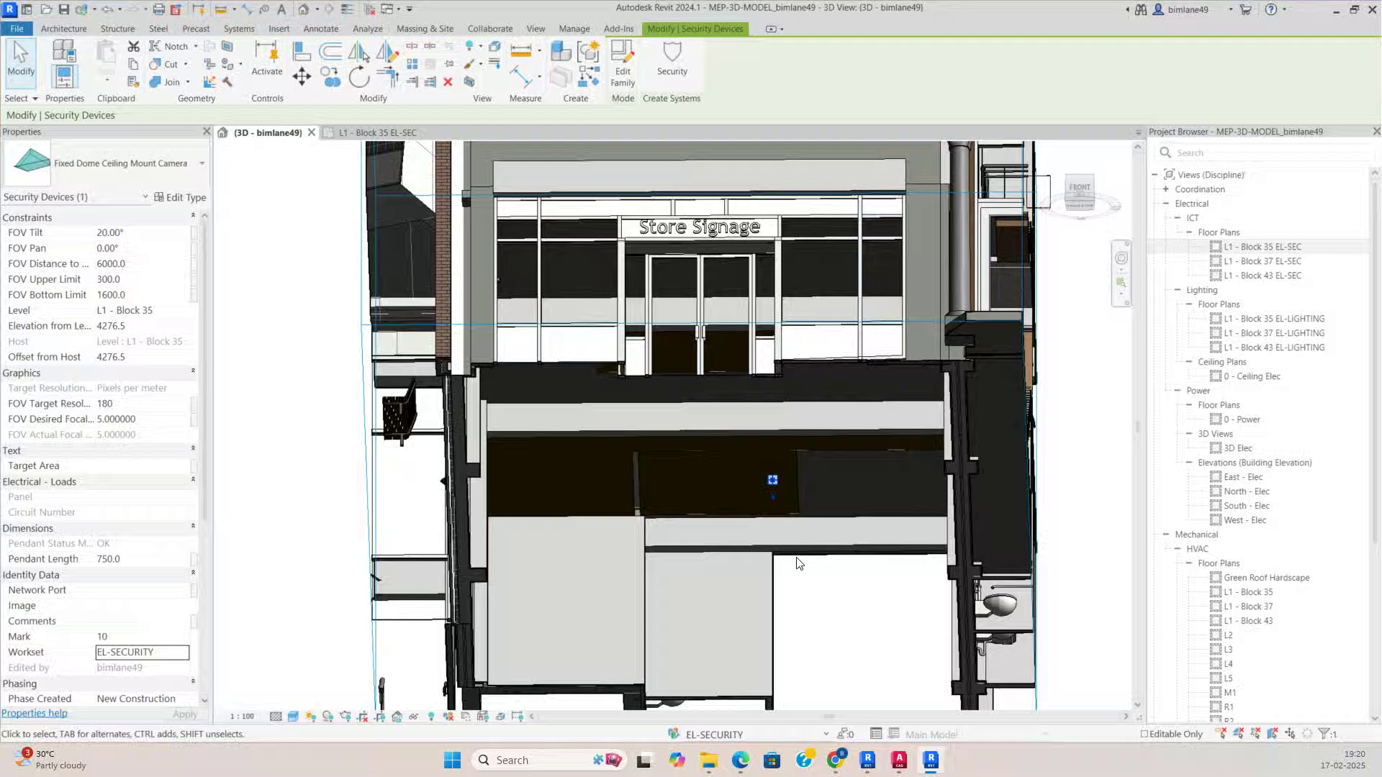
click(797, 557)
scroll(776, 481, up, 3)
scroll(774, 504, down, 4)
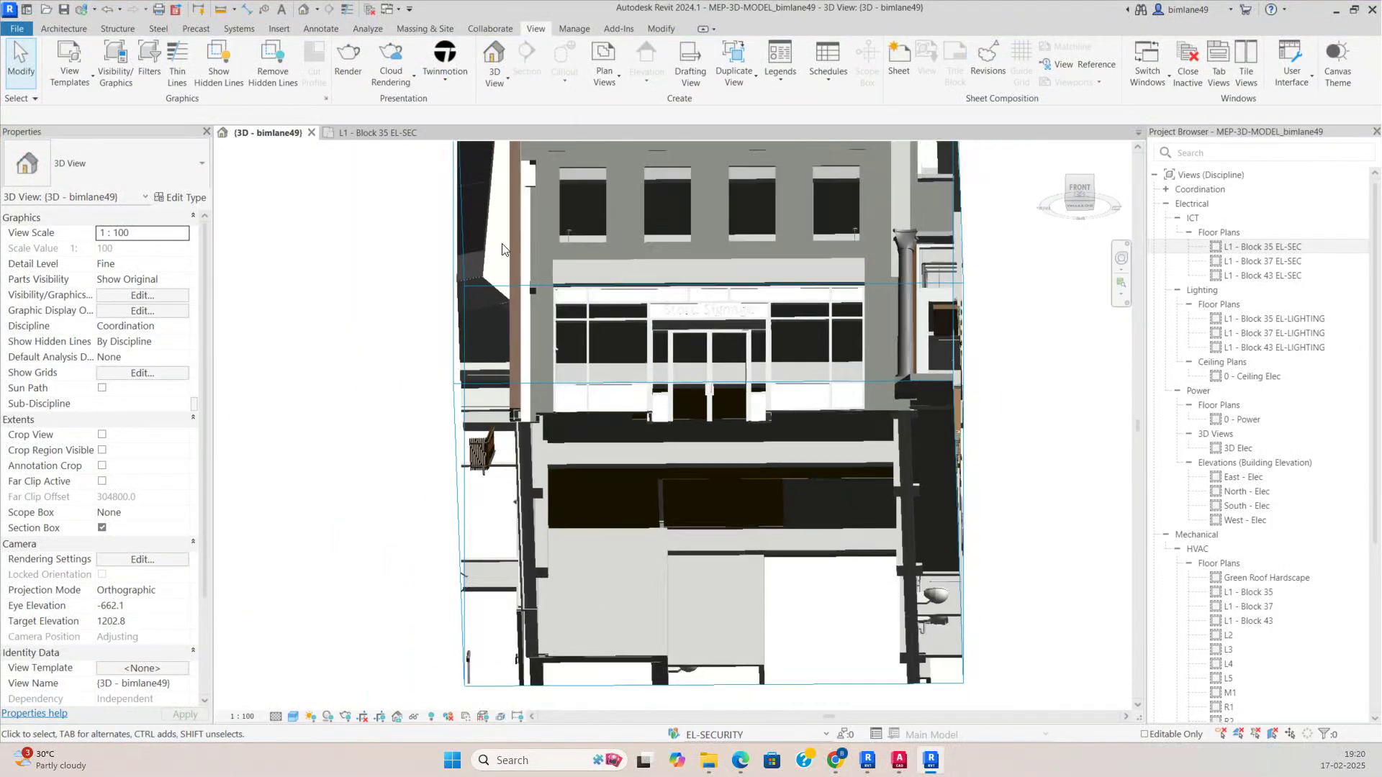
Step: Select the Block 39 room's rear camera in the plan, isolate it in a 3D section box and view it beneath the ceiling
click(364, 136)
scroll(643, 352, down, 2)
scroll(637, 349, up, 2)
click(633, 345)
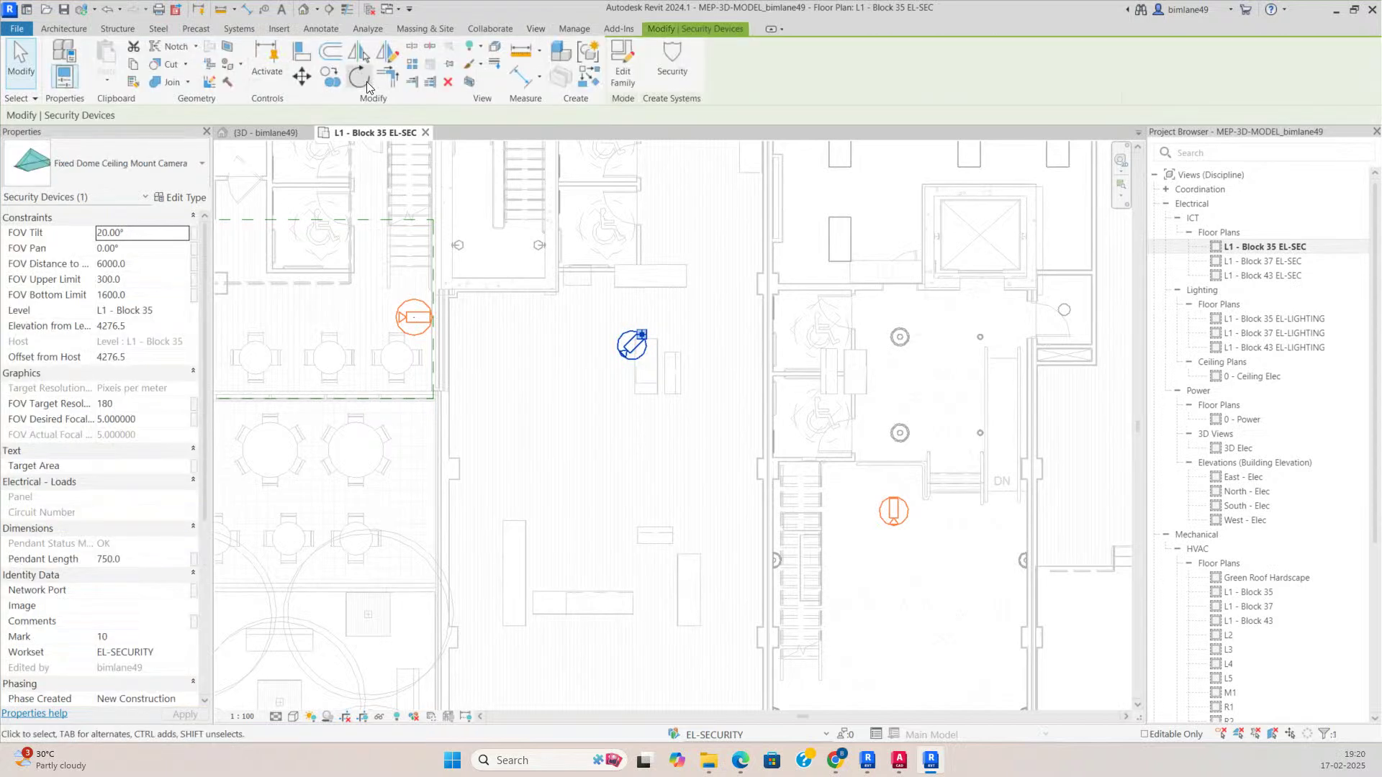
click(465, 84)
shift+middle_drag(999, 420, 737, 538)
scroll(979, 392, up, 5)
shift+middle_drag(982, 432, 960, 394)
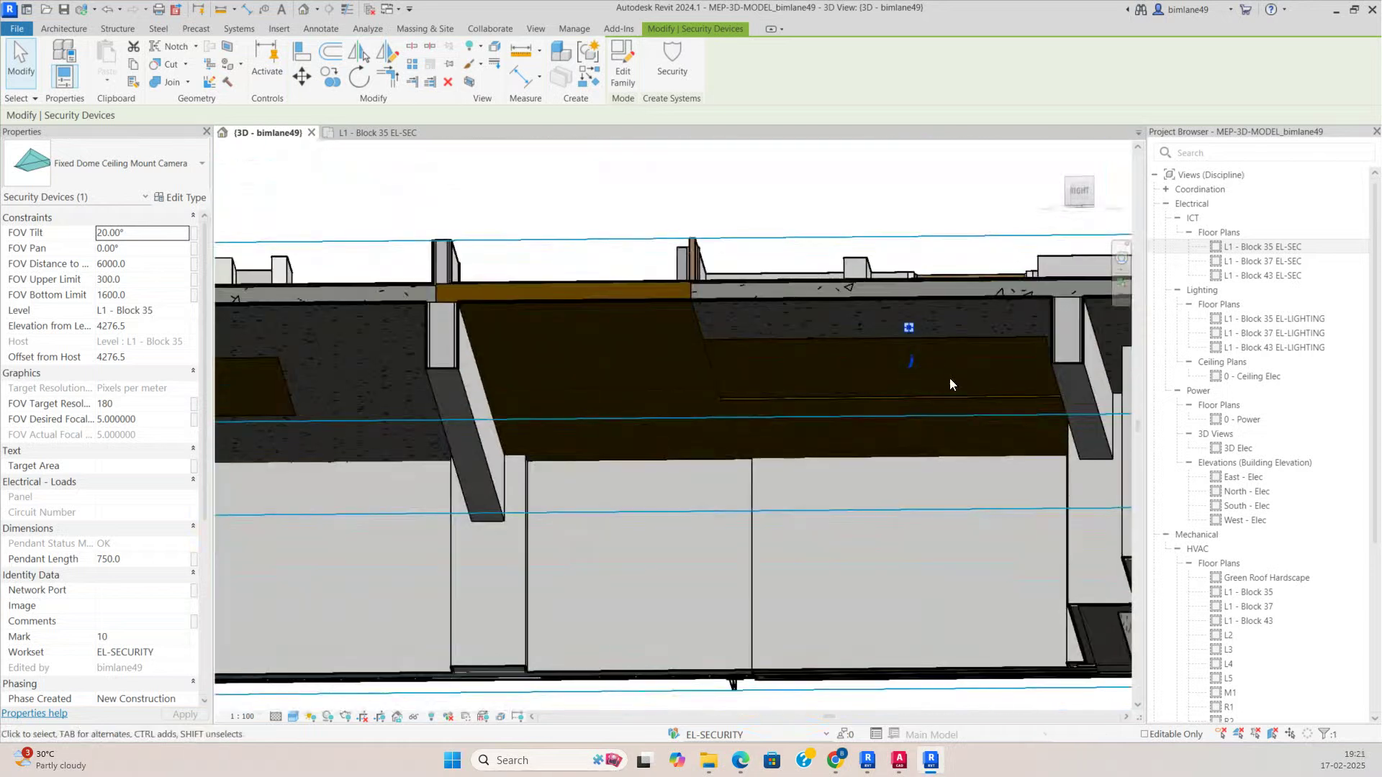
Step: Fine-tune the camera's height against the underside of the ceiling, inspect it from below and return to the L1 - Block 35 EL-SEC plan
scroll(930, 344, up, 2)
drag(898, 325, 899, 368)
shift+middle_drag(899, 368, 1050, 438)
click(1051, 438)
scroll(1053, 436, up, 4)
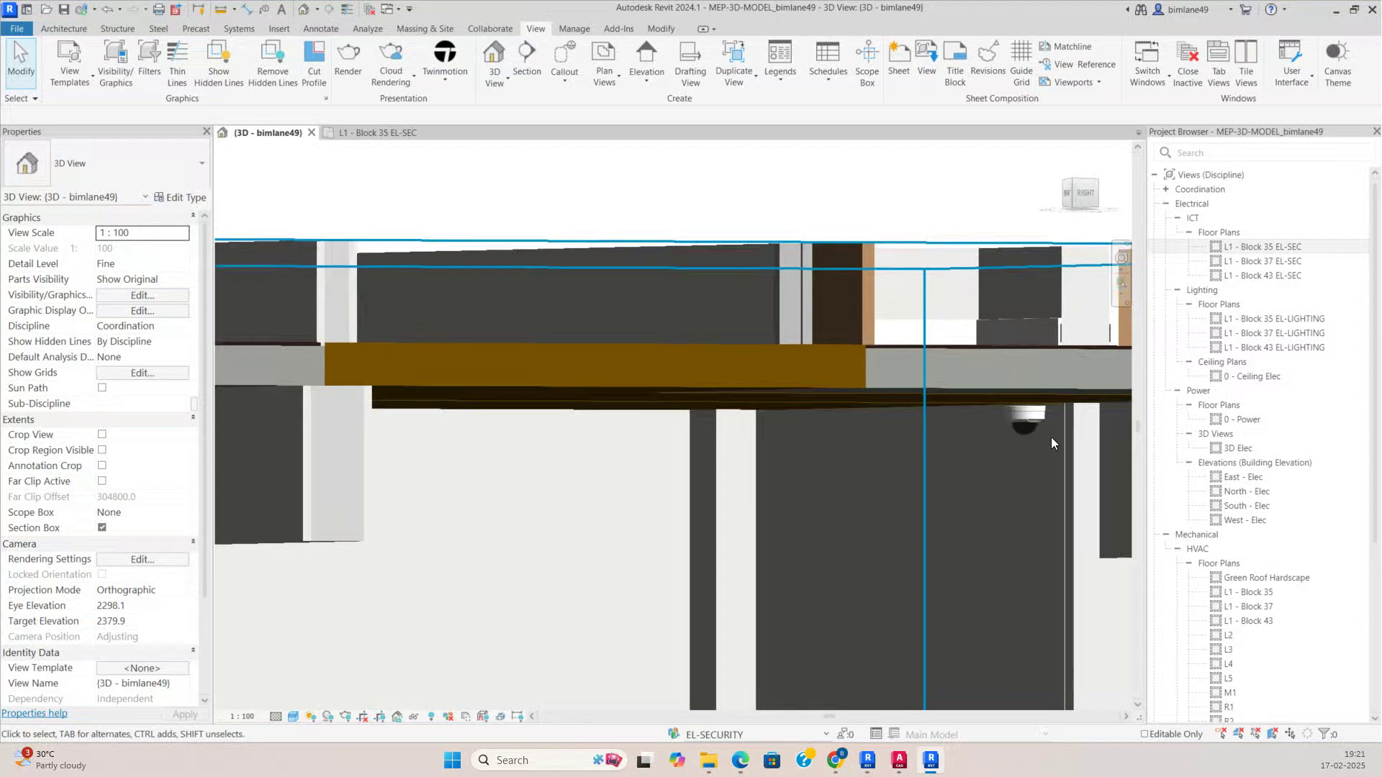
click(1014, 389)
scroll(1012, 388, up, 1)
drag(1012, 388, 992, 361)
shift+middle_drag(973, 480, 1078, 486)
scroll(821, 490, down, 4)
shift+middle_drag(759, 492, 1077, 387)
click(728, 534)
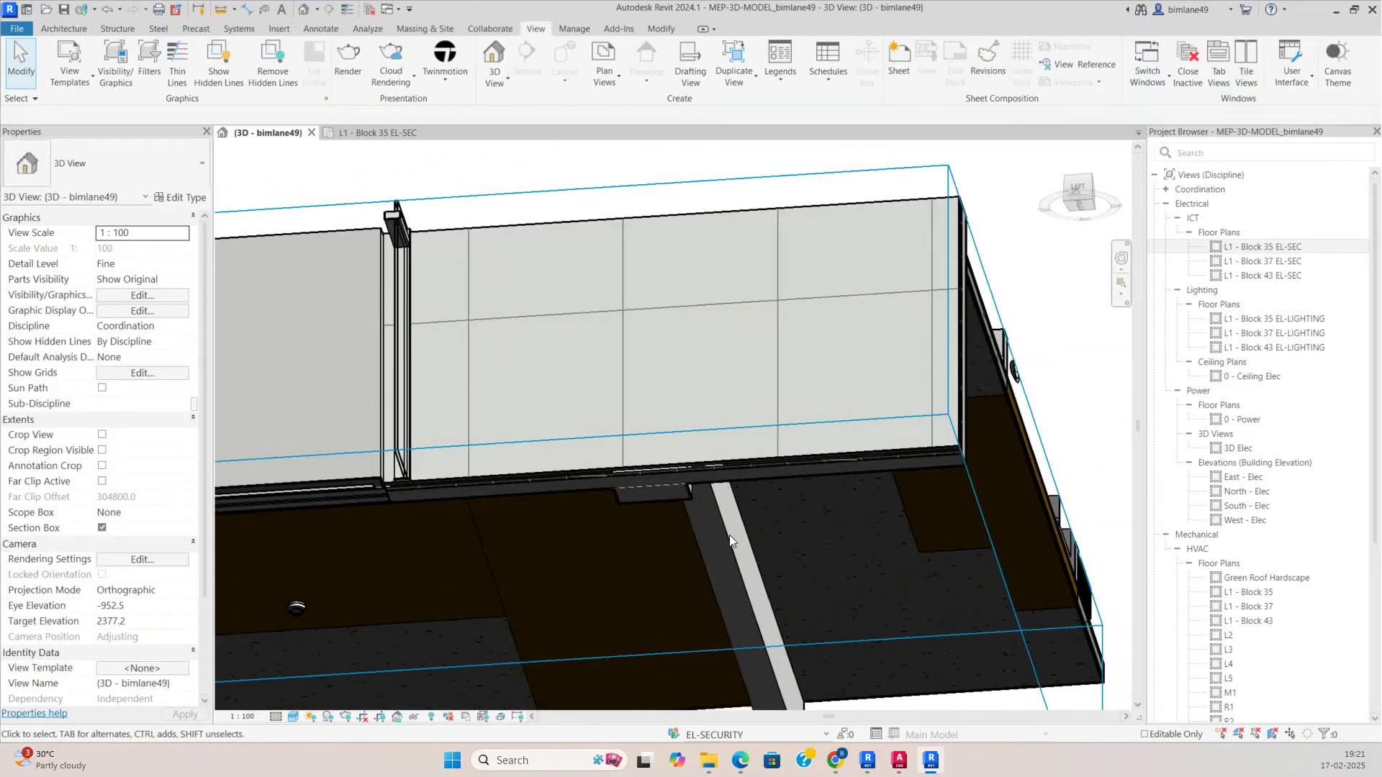
middle_drag(728, 534, 911, 541)
click(387, 131)
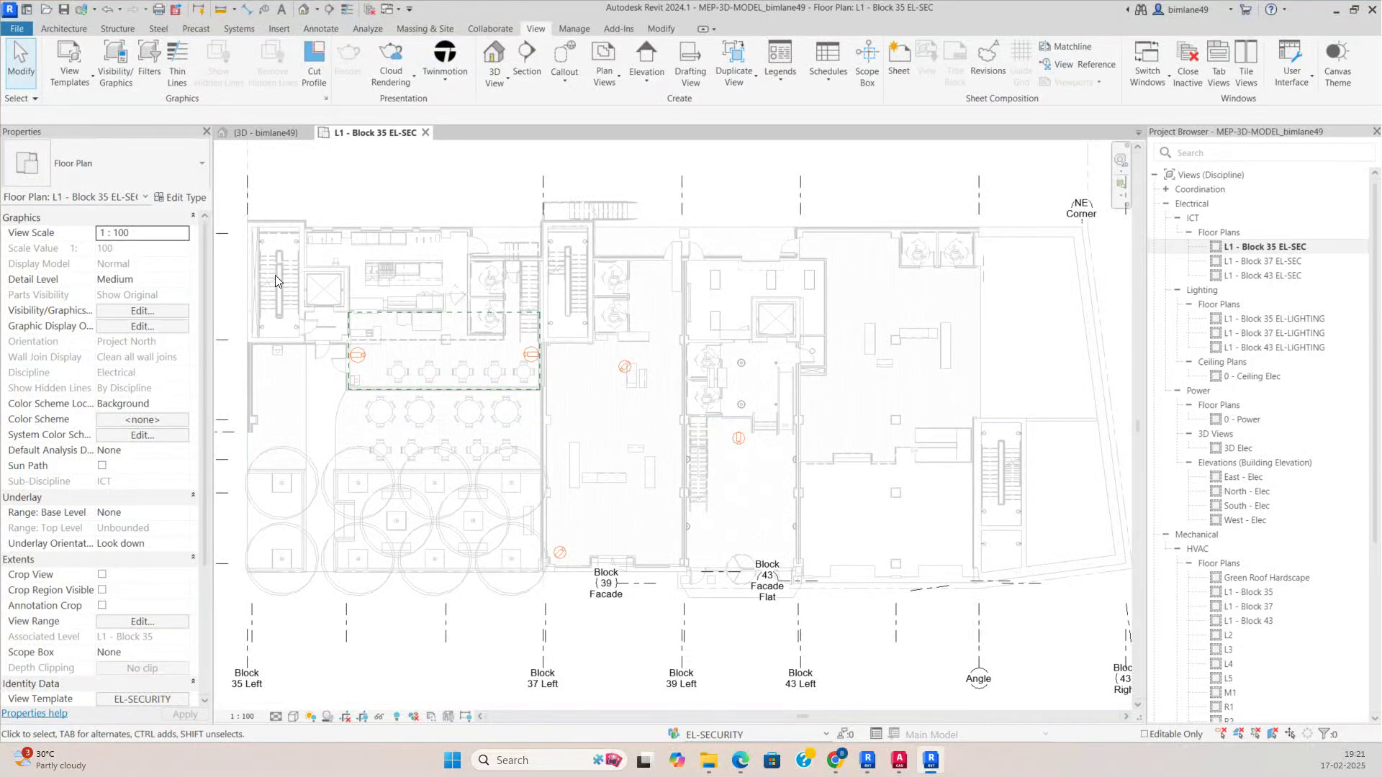
Step: Place a similar Fixed Dome Ceiling Mount Camera inside the Block 35 elevator, centred near the cab's rear wall and facing the doors
scroll(309, 310, up, 3)
click(405, 398)
click(1002, 505)
click(928, 415)
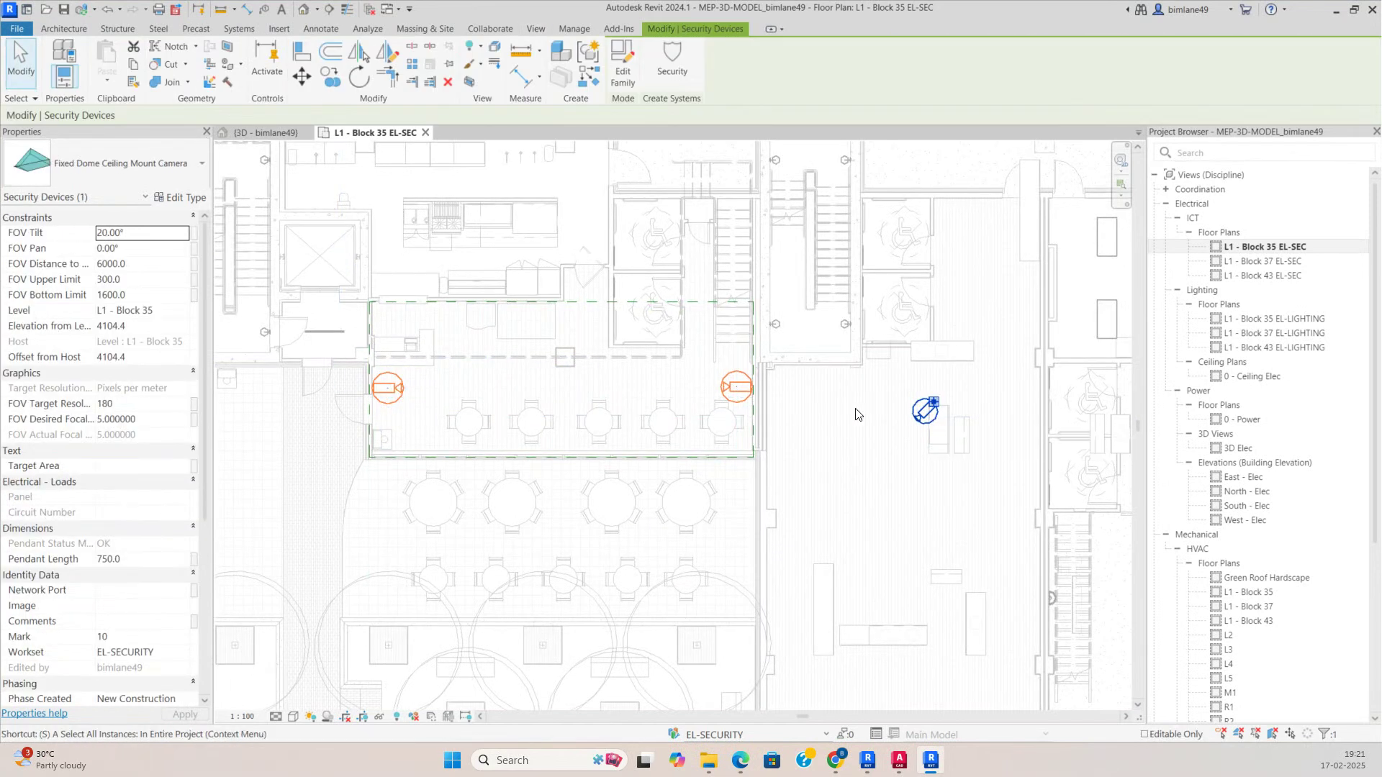
middle_drag(556, 333, 865, 552)
scroll(920, 568, down, 5)
scroll(1072, 601, up, 4)
click(1045, 651)
scroll(1038, 607, up, 2)
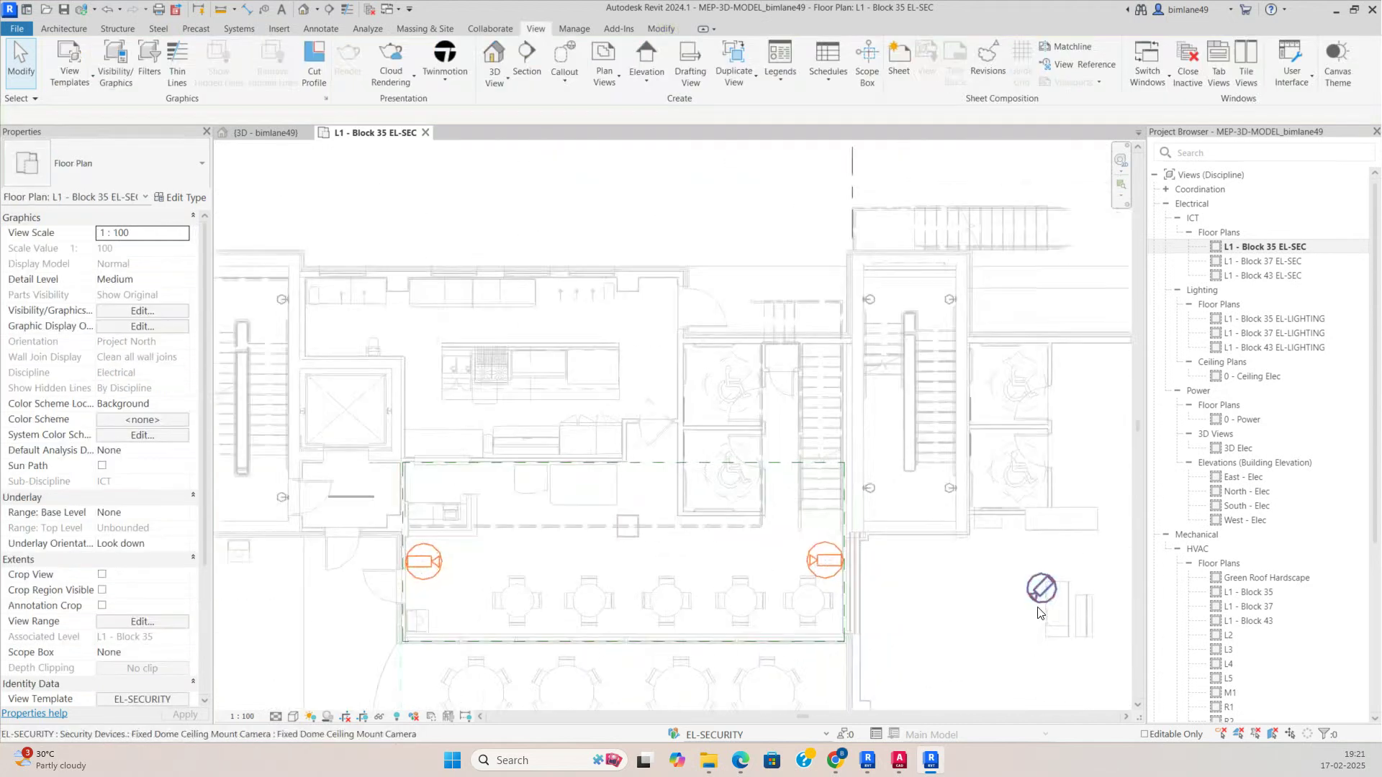
click(1038, 612)
key(c)
key(s)
scroll(309, 375, up, 4)
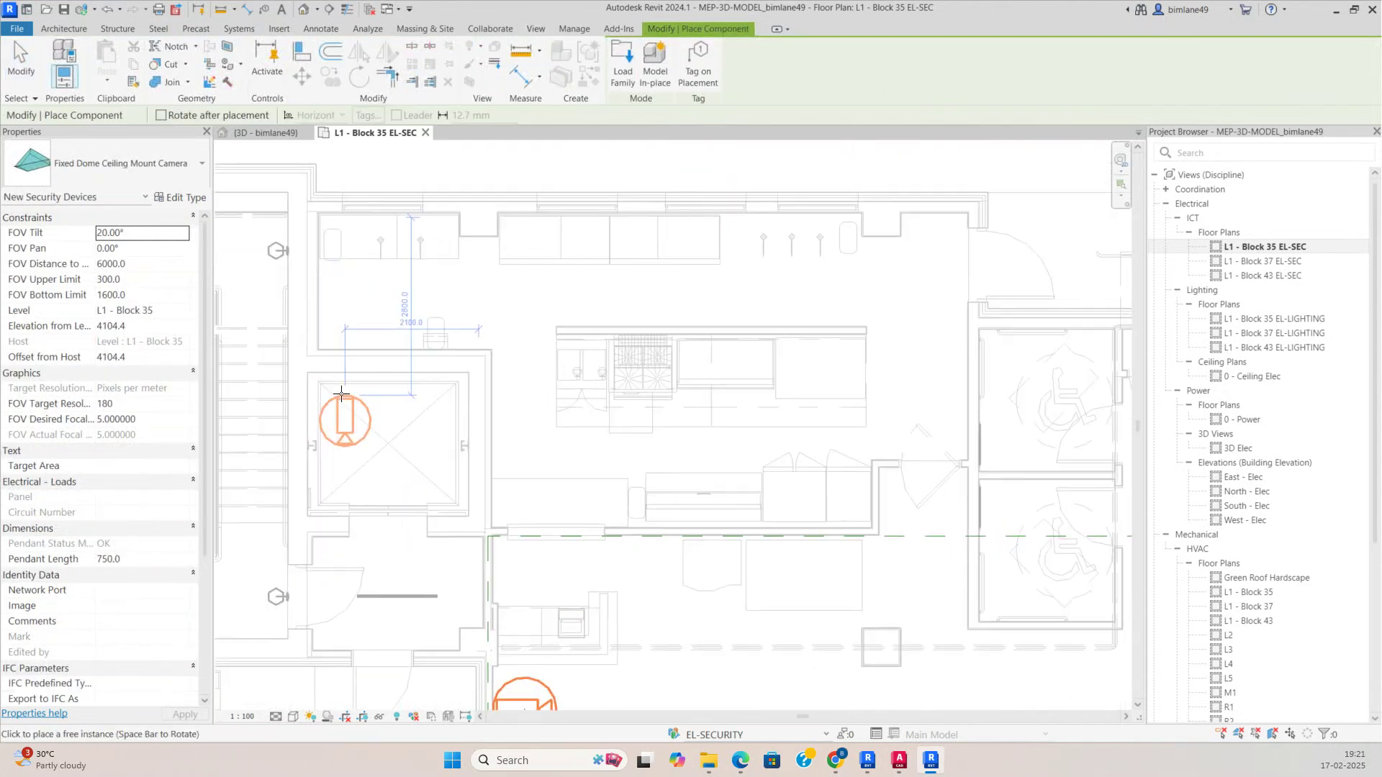
scroll(411, 379, up, 2)
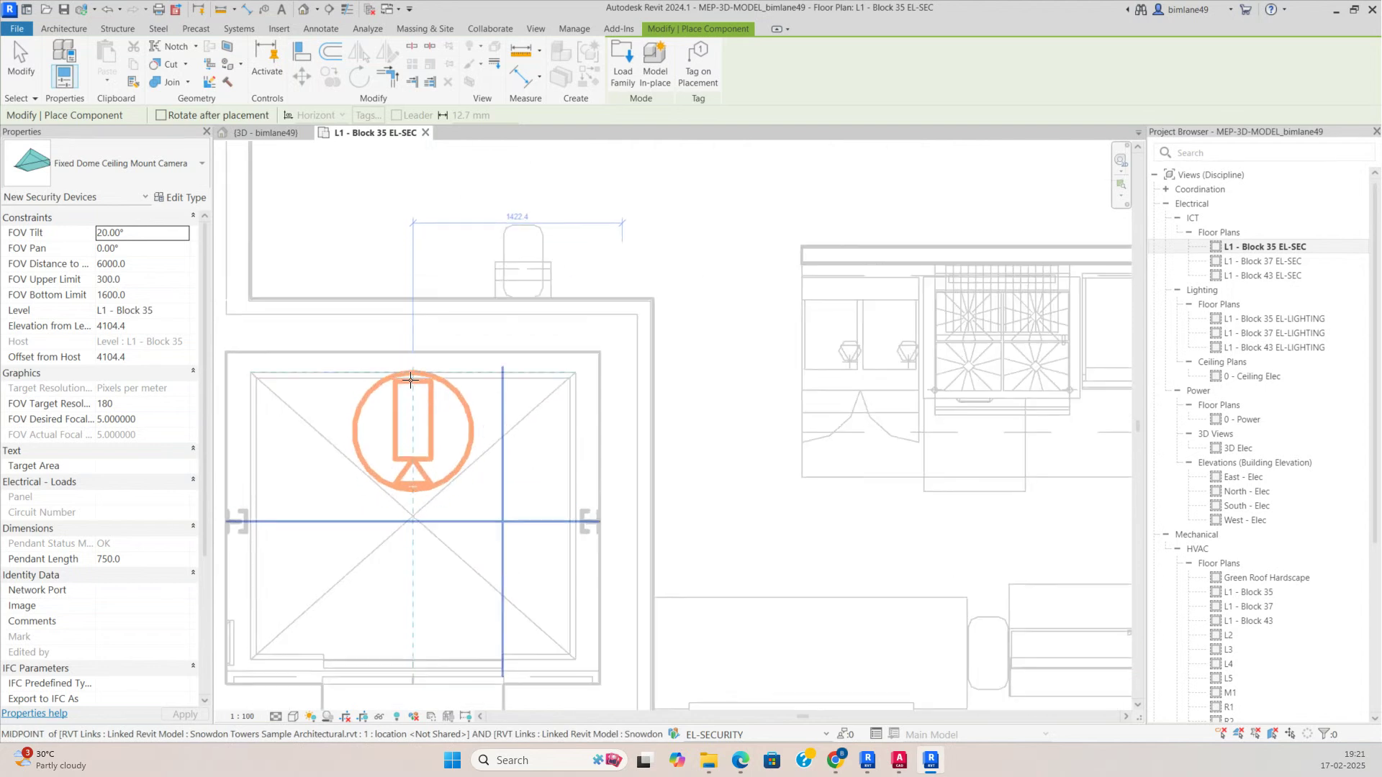
click(413, 389)
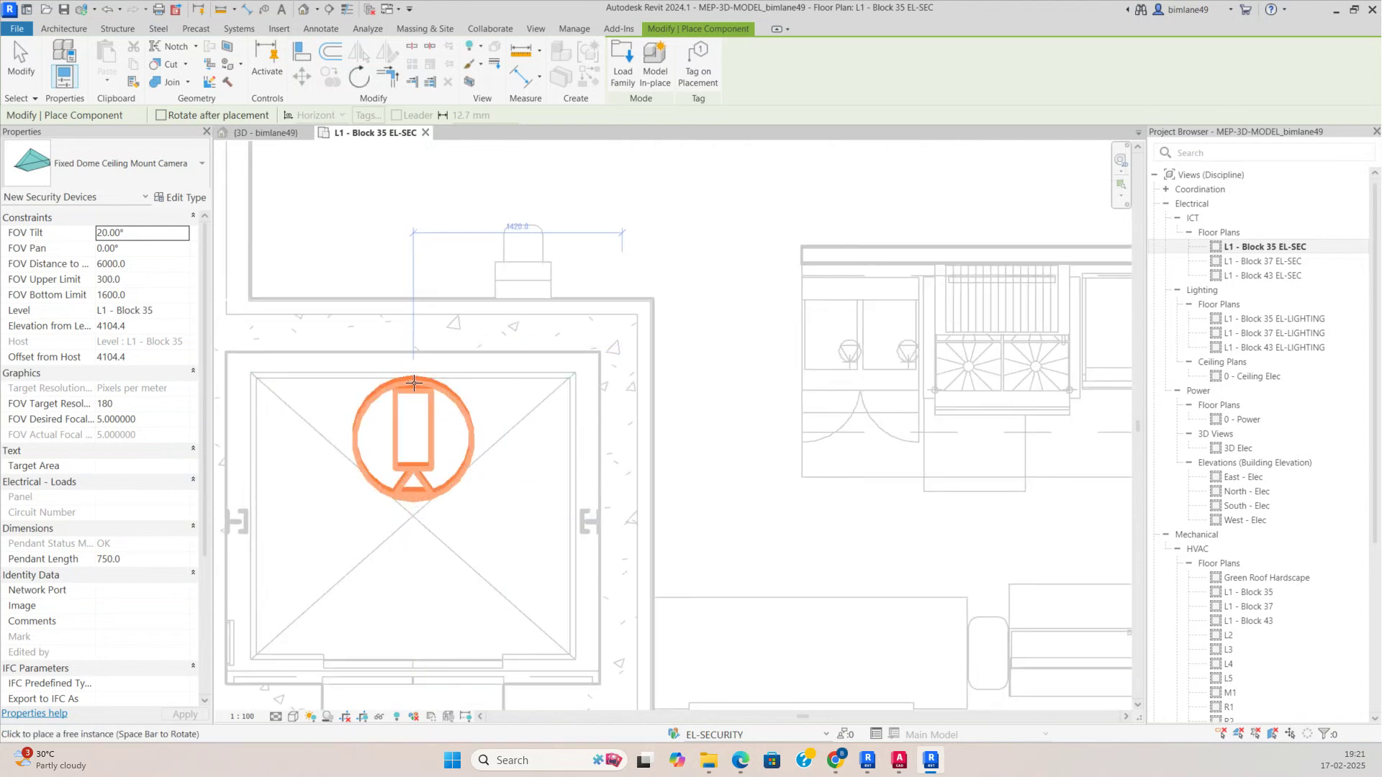
key(Escape)
Step: Select the new elevator camera and isolate it in a 3D section box
scroll(432, 400, down, 1)
click(436, 404)
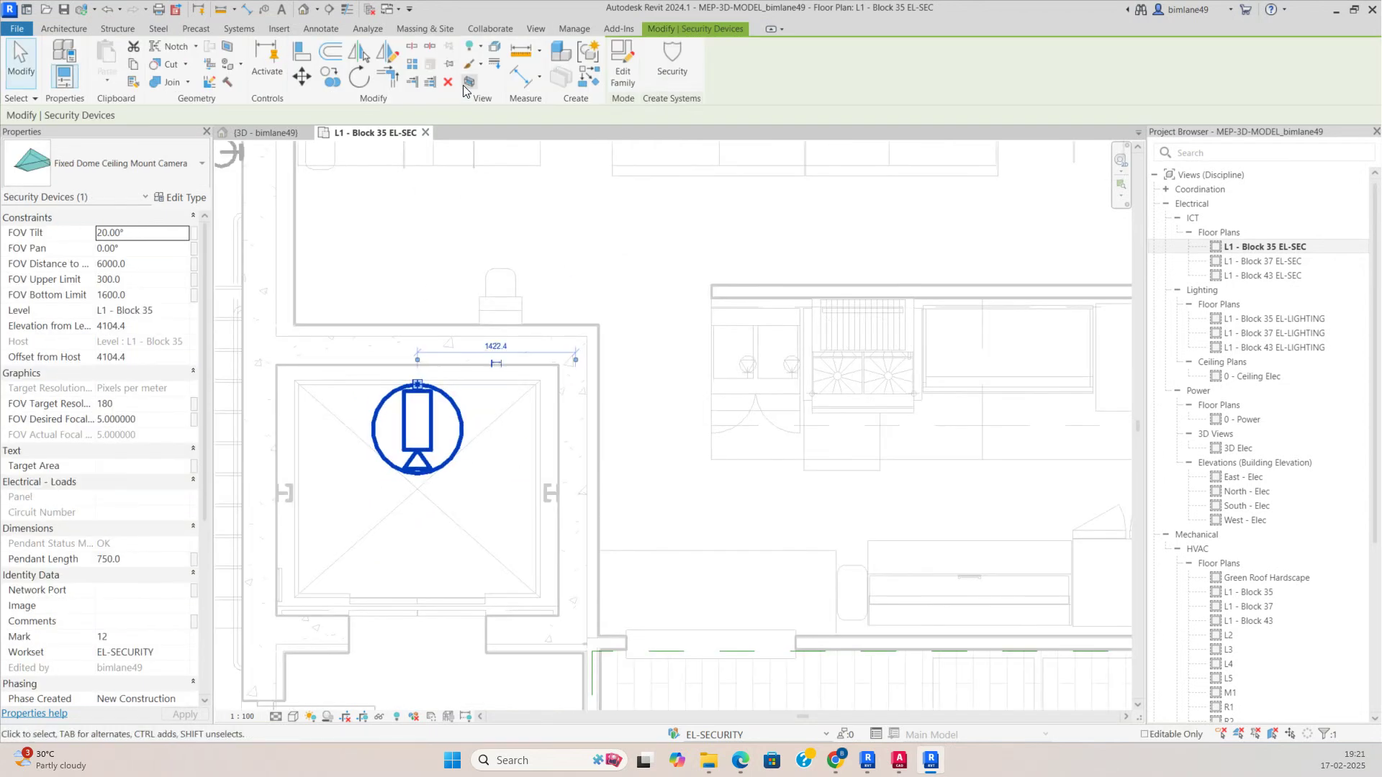
click(464, 85)
shift+middle_drag(504, 518, 521, 348)
click(522, 349)
scroll(590, 392, up, 2)
scroll(612, 433, down, 4)
shift+middle_drag(709, 554, 762, 597)
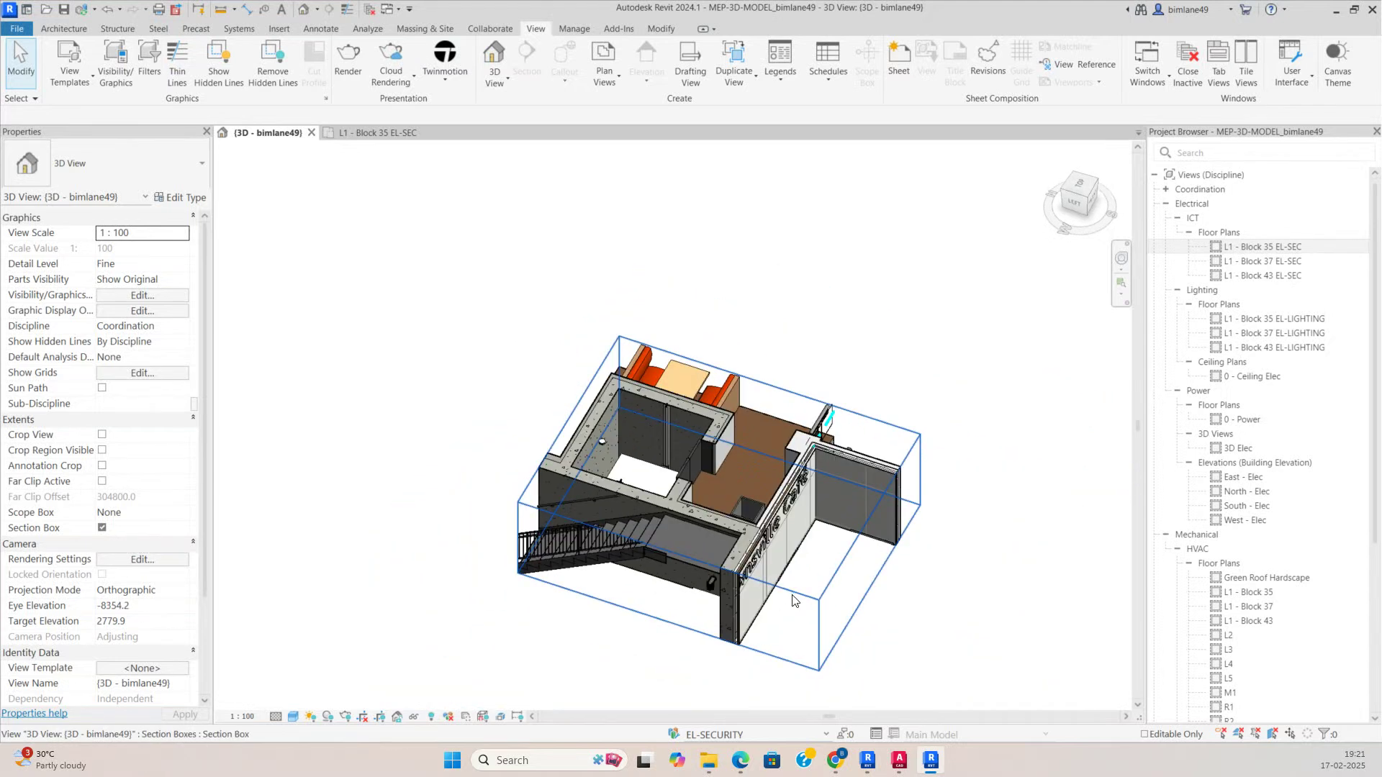
Step: Extend the section box upward and downward so the full elevator cab and the floor below it are included
click(792, 600)
scroll(669, 624, up, 2)
drag(687, 612, 730, 511)
shift+middle_drag(702, 573, 743, 420)
middle_drag(766, 530, 745, 437)
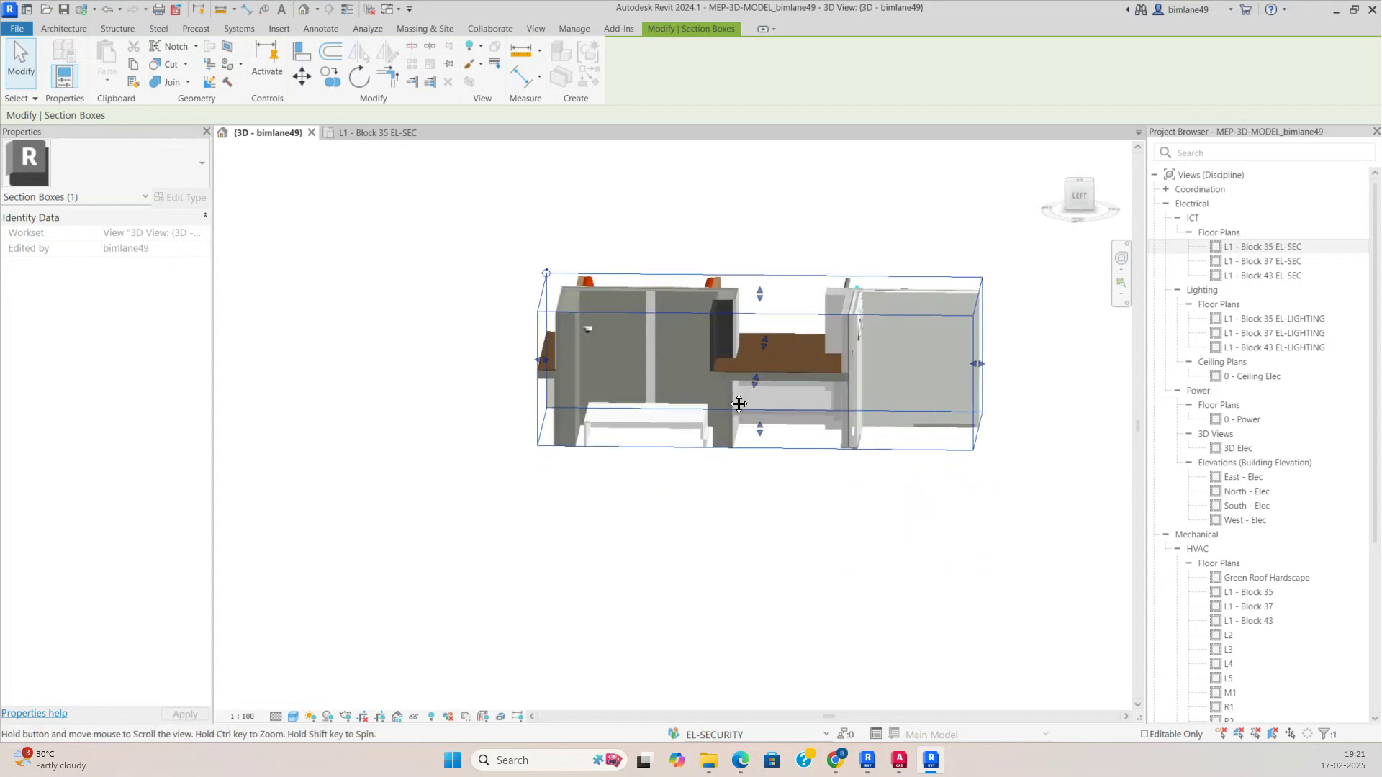
drag(759, 432, 759, 570)
scroll(647, 478, up, 5)
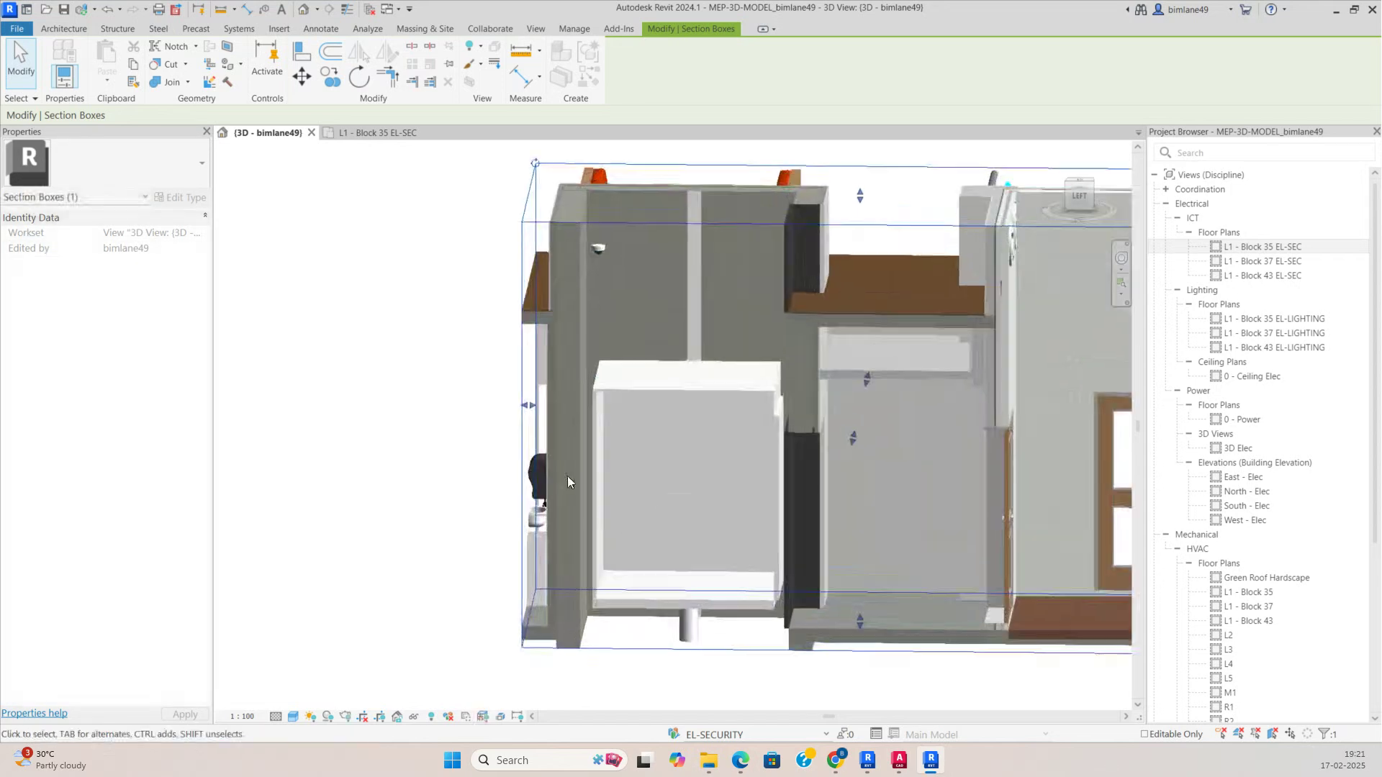
Step: In the left side view, lower the elevator camera to the underside of the cab ceiling, at an elevation of about 2591 mm
click(1078, 199)
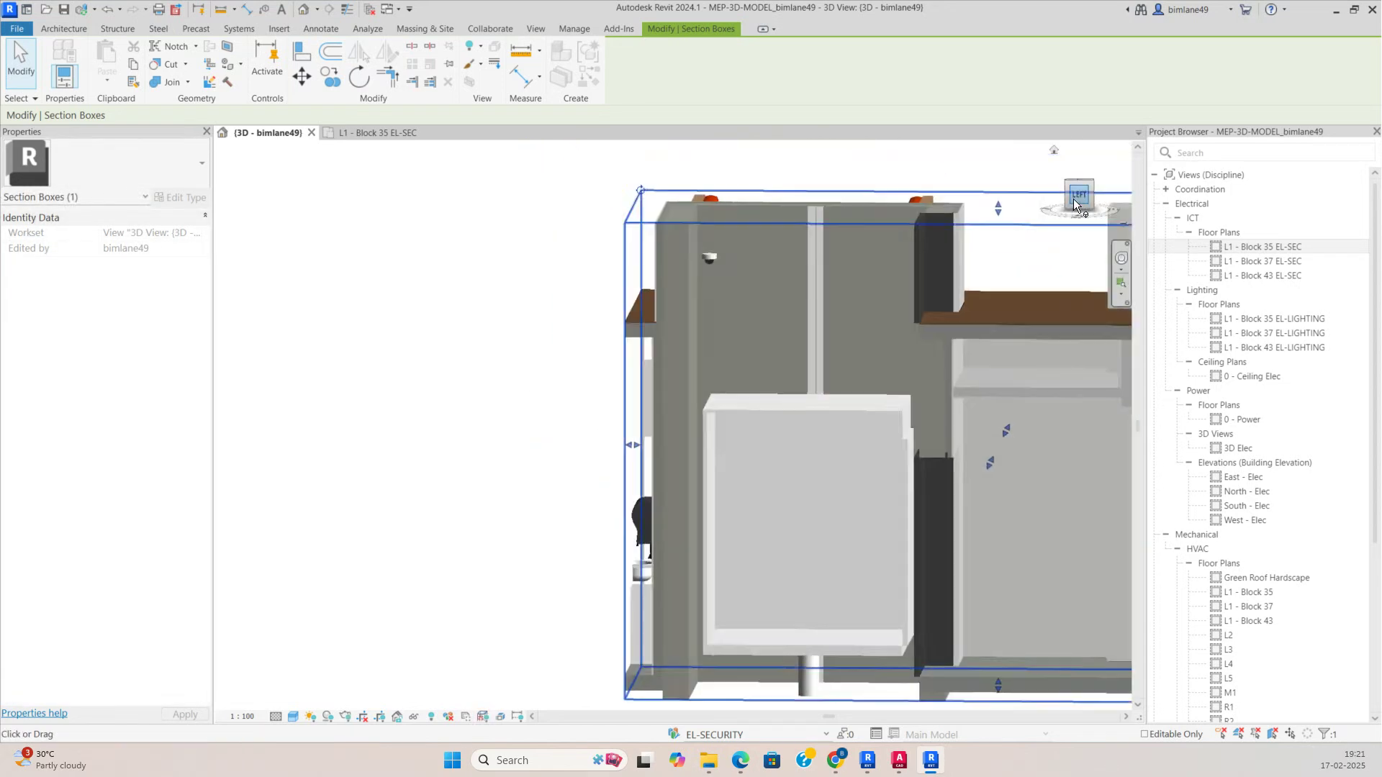
click(501, 295)
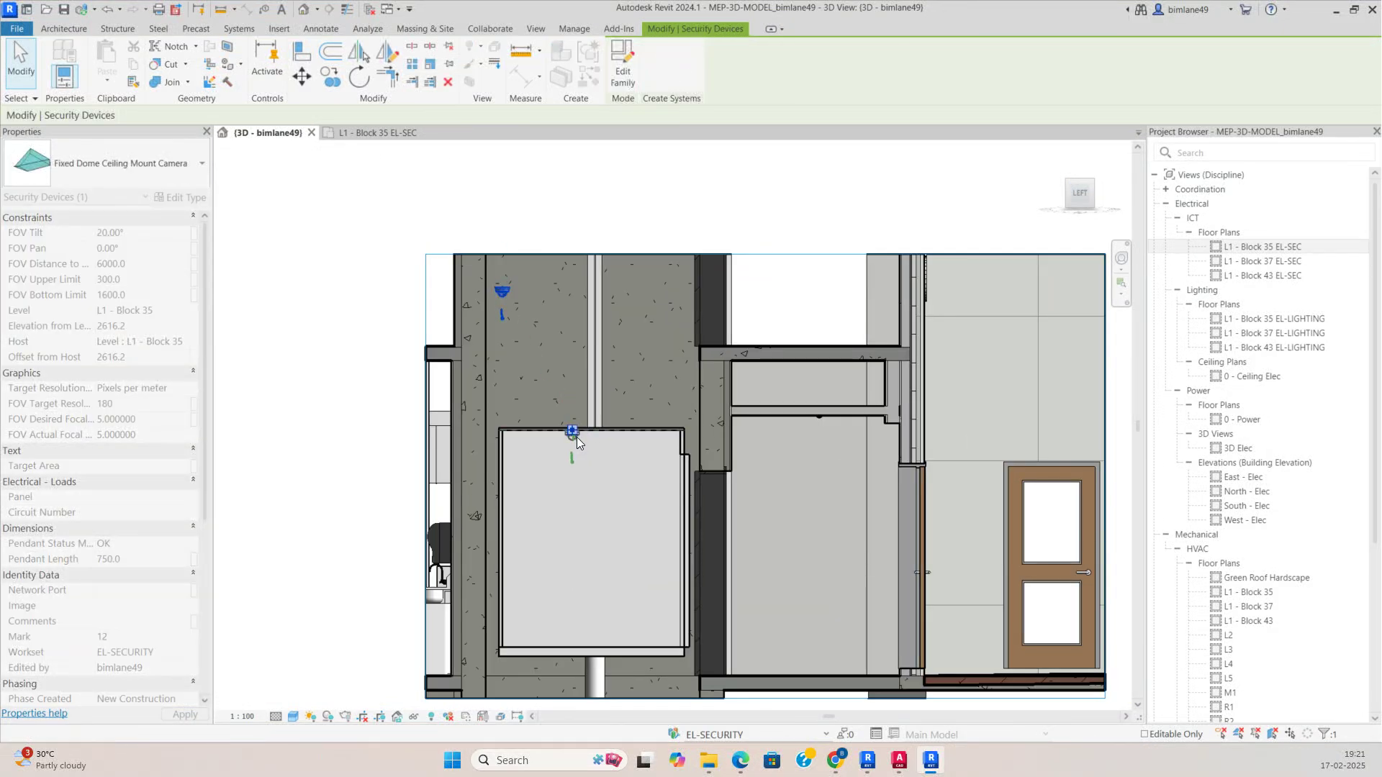
drag(577, 437, 574, 436)
scroll(575, 436, up, 6)
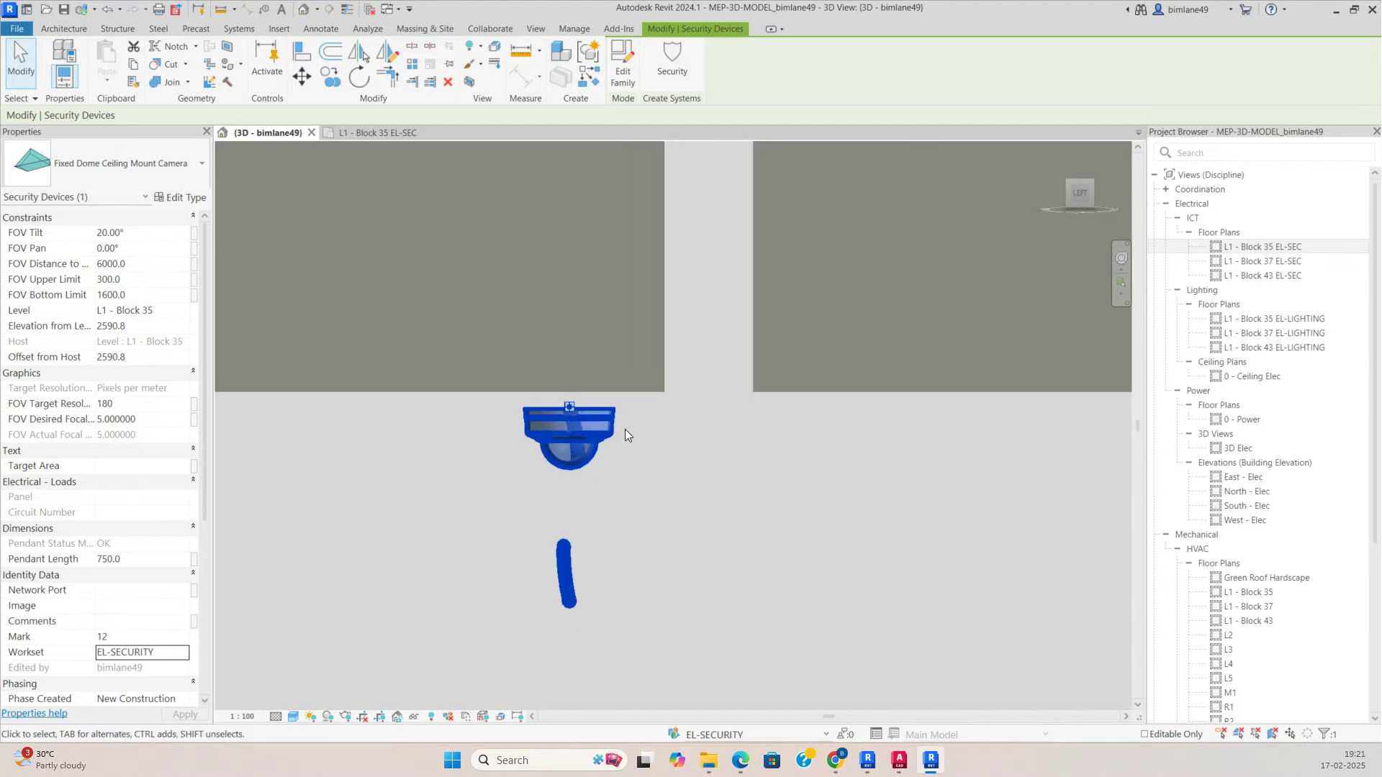
Step: Examine the elevator camera from below against the cab ceiling, and view the whole section box from the back
scroll(628, 432, down, 2)
shift+middle_drag(648, 422, 608, 365)
click(665, 435)
scroll(572, 429, down, 2)
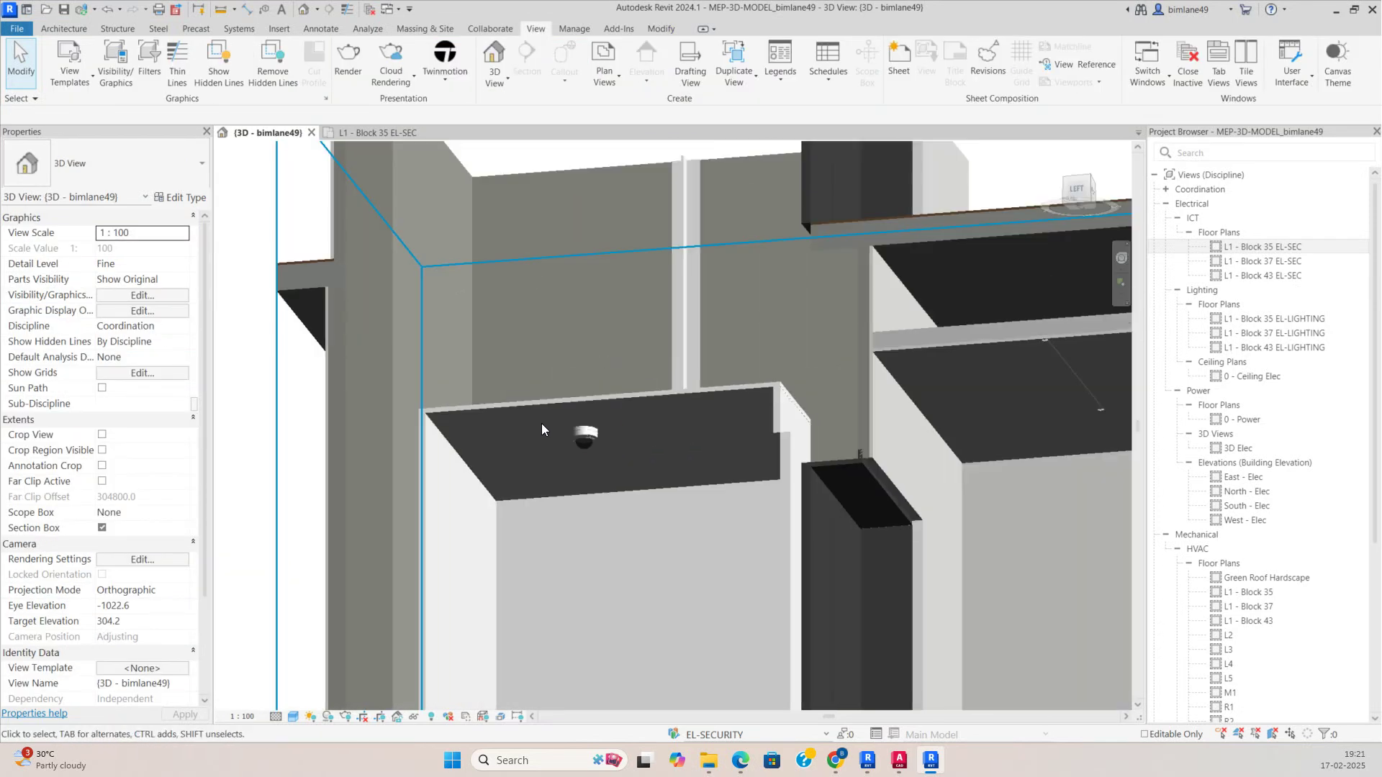
scroll(593, 425, down, 3)
shift+middle_drag(636, 417, 835, 625)
scroll(694, 587, down, 2)
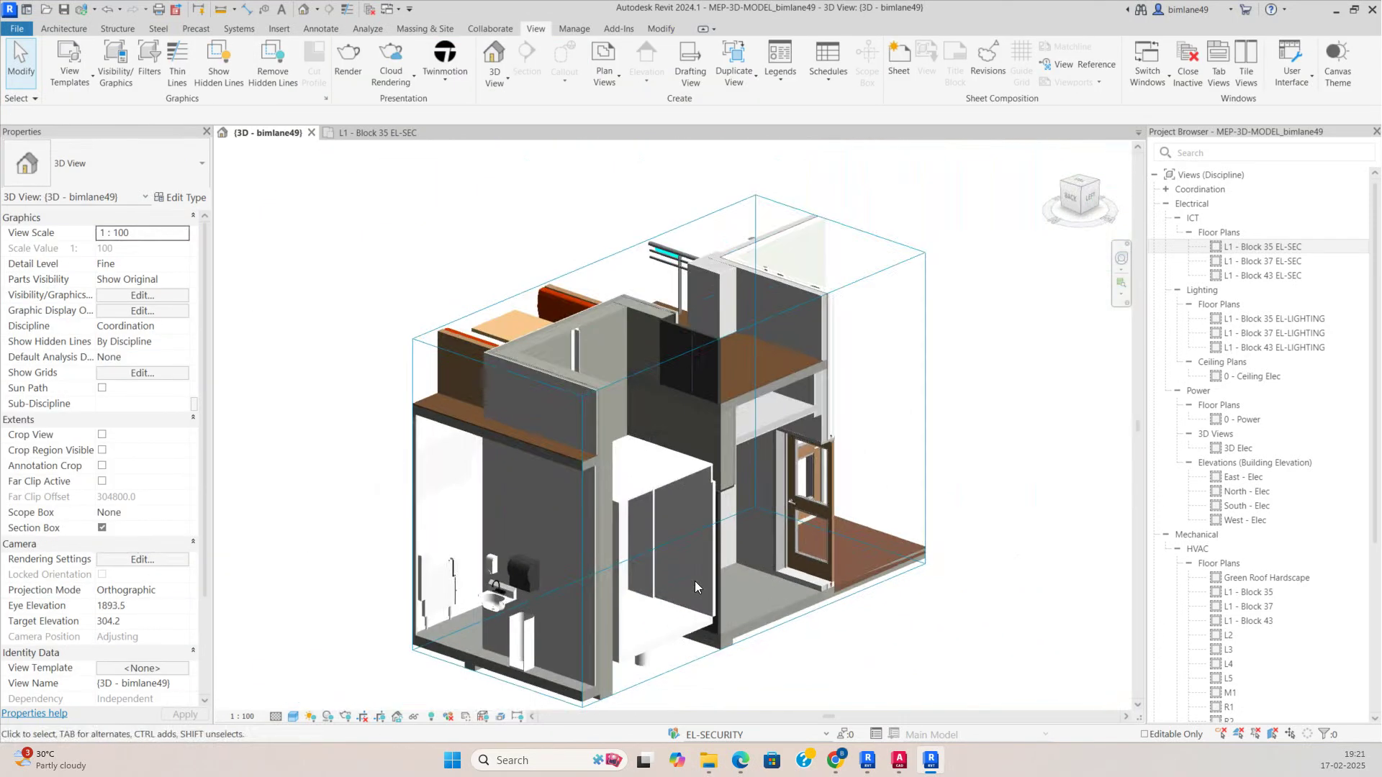
scroll(694, 587, down, 1)
Step: Extend the section box sideways past the elevator shaft to include the adjacent stairs
click(662, 390)
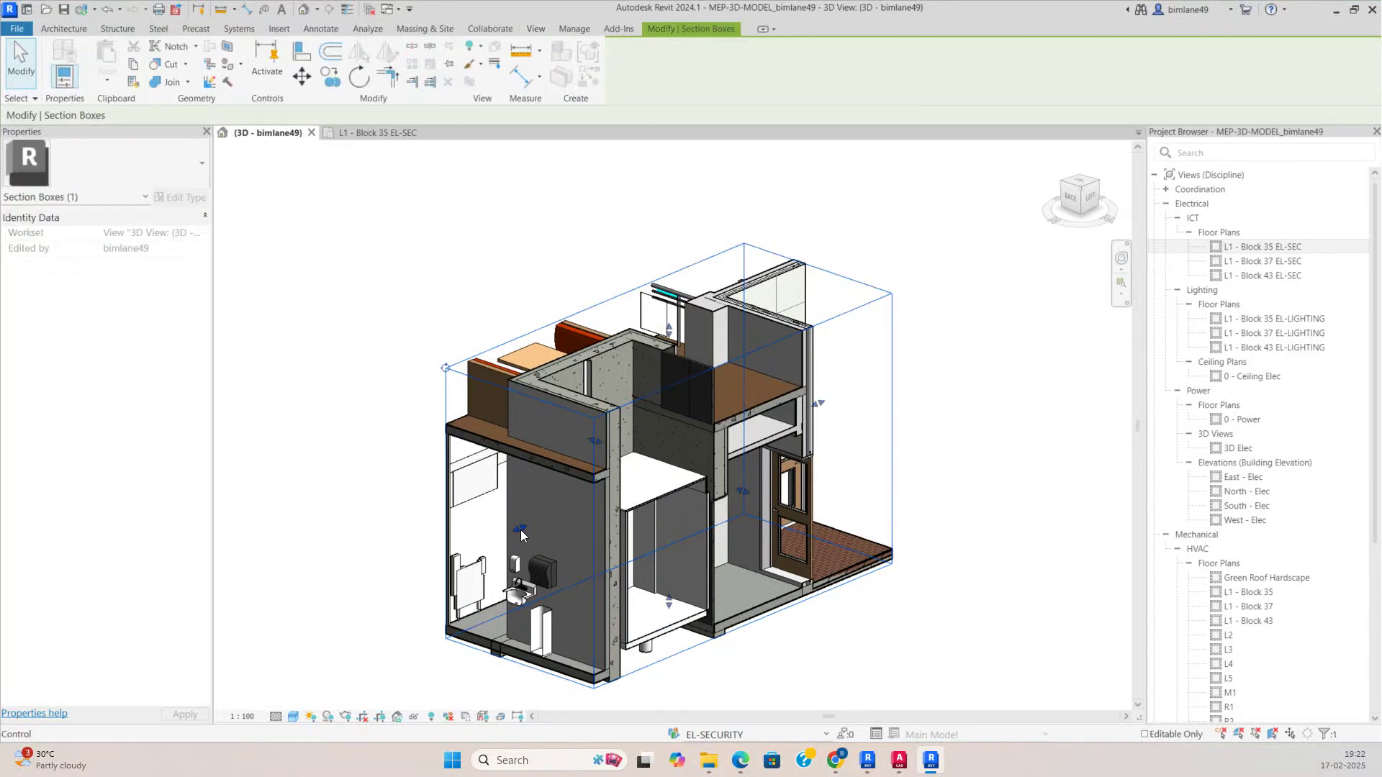
shift+middle_drag(520, 530, 762, 432)
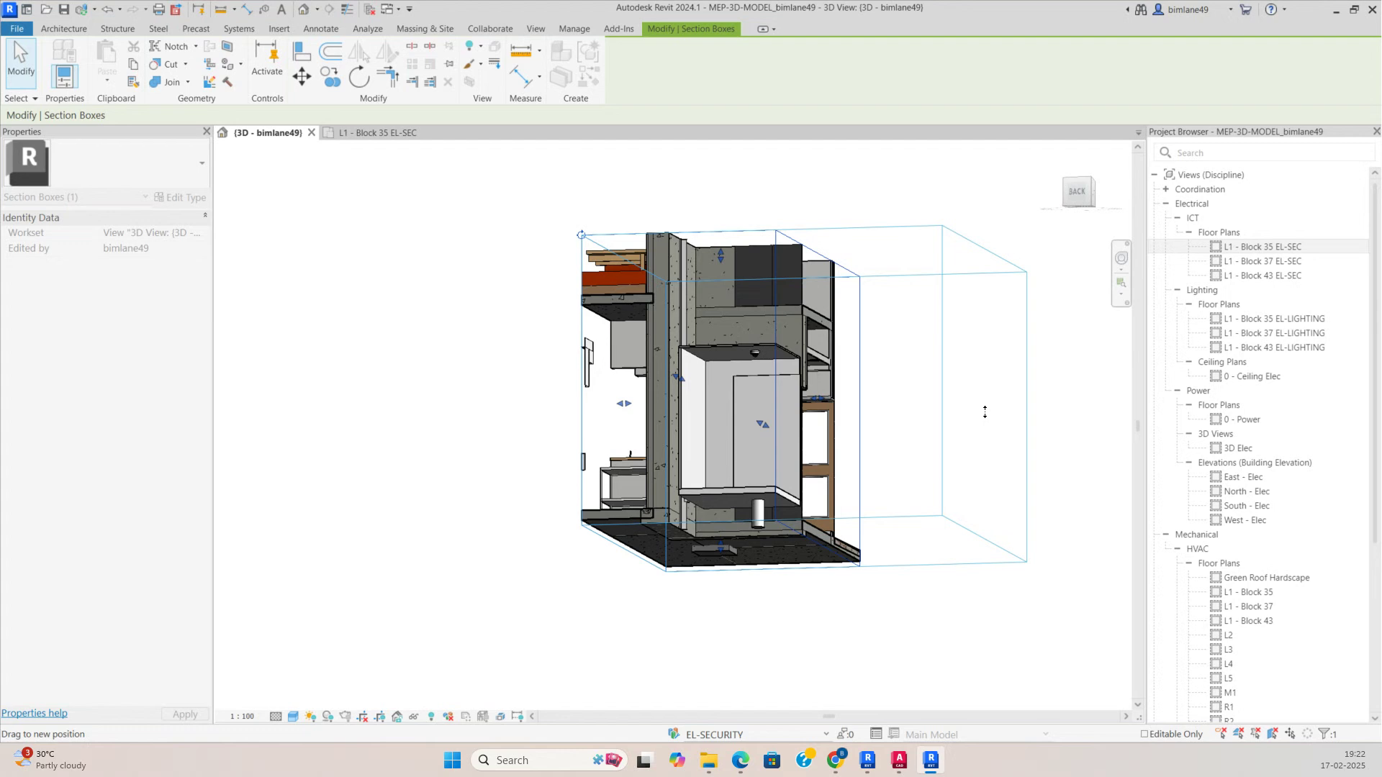
drag(985, 412, 985, 411)
scroll(749, 438, up, 2)
shift+middle_drag(749, 437, 854, 502)
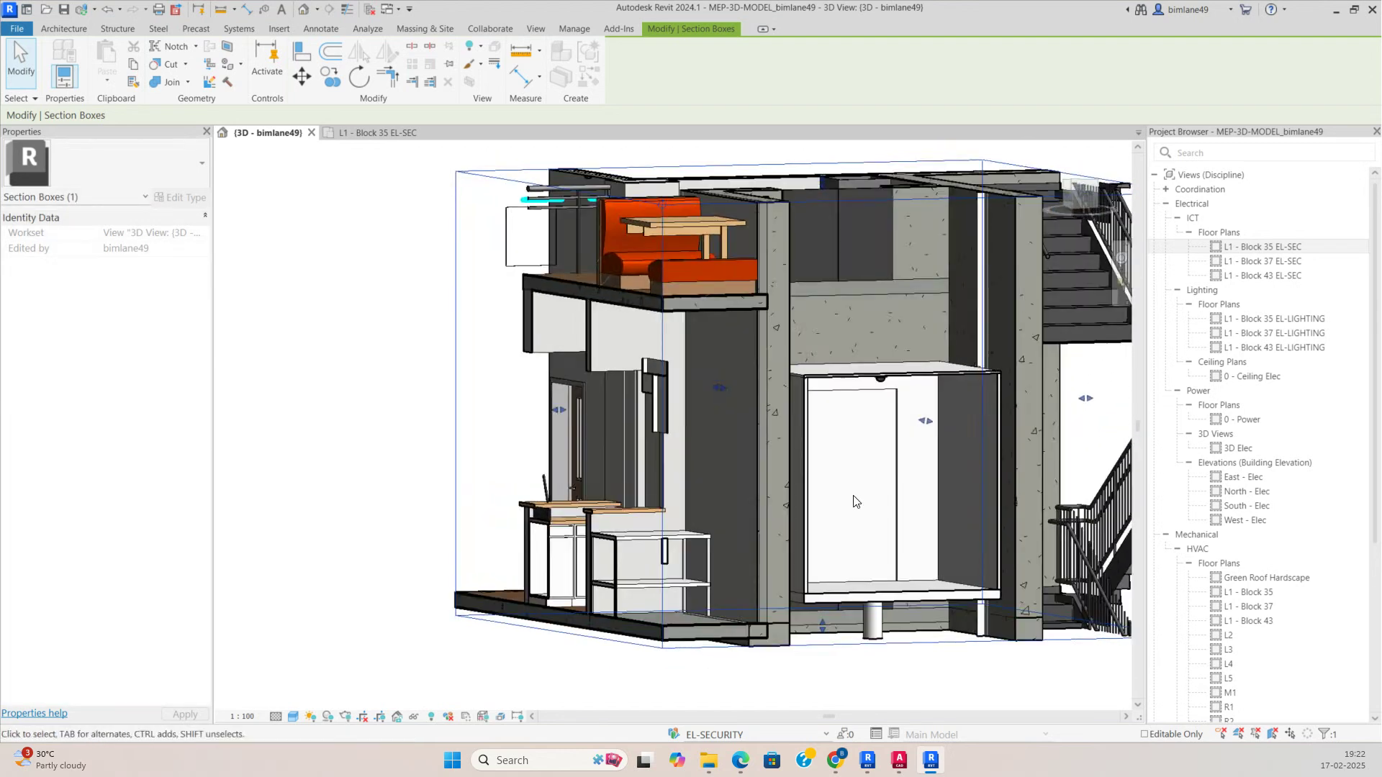
Step: In the L1 - Block 35 EL-SEC plan, move the elevator camera back to the middle of the cab's rear wall
click(373, 134)
scroll(601, 417, down, 3)
scroll(530, 431, up, 2)
scroll(534, 461, down, 2)
click(550, 466)
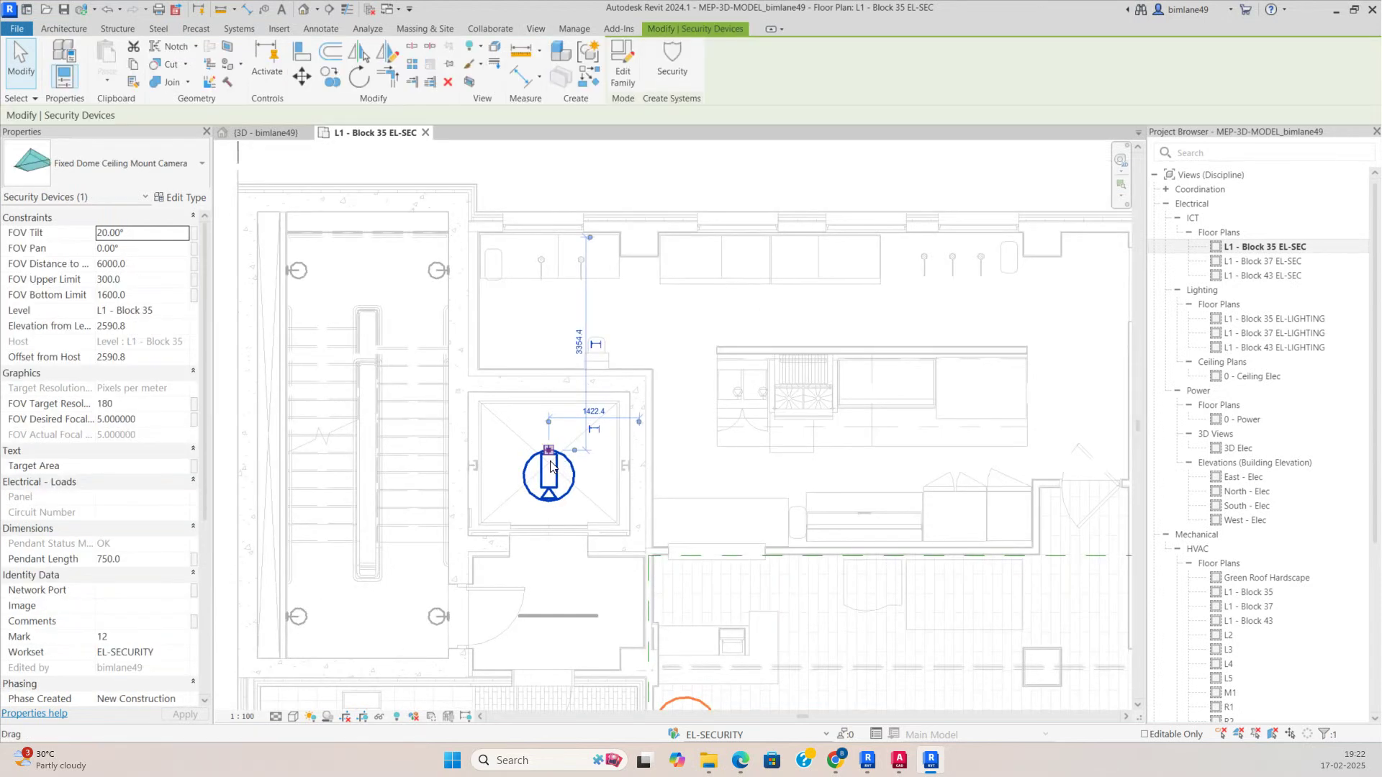
scroll(551, 466, up, 2)
drag(508, 394, 548, 380)
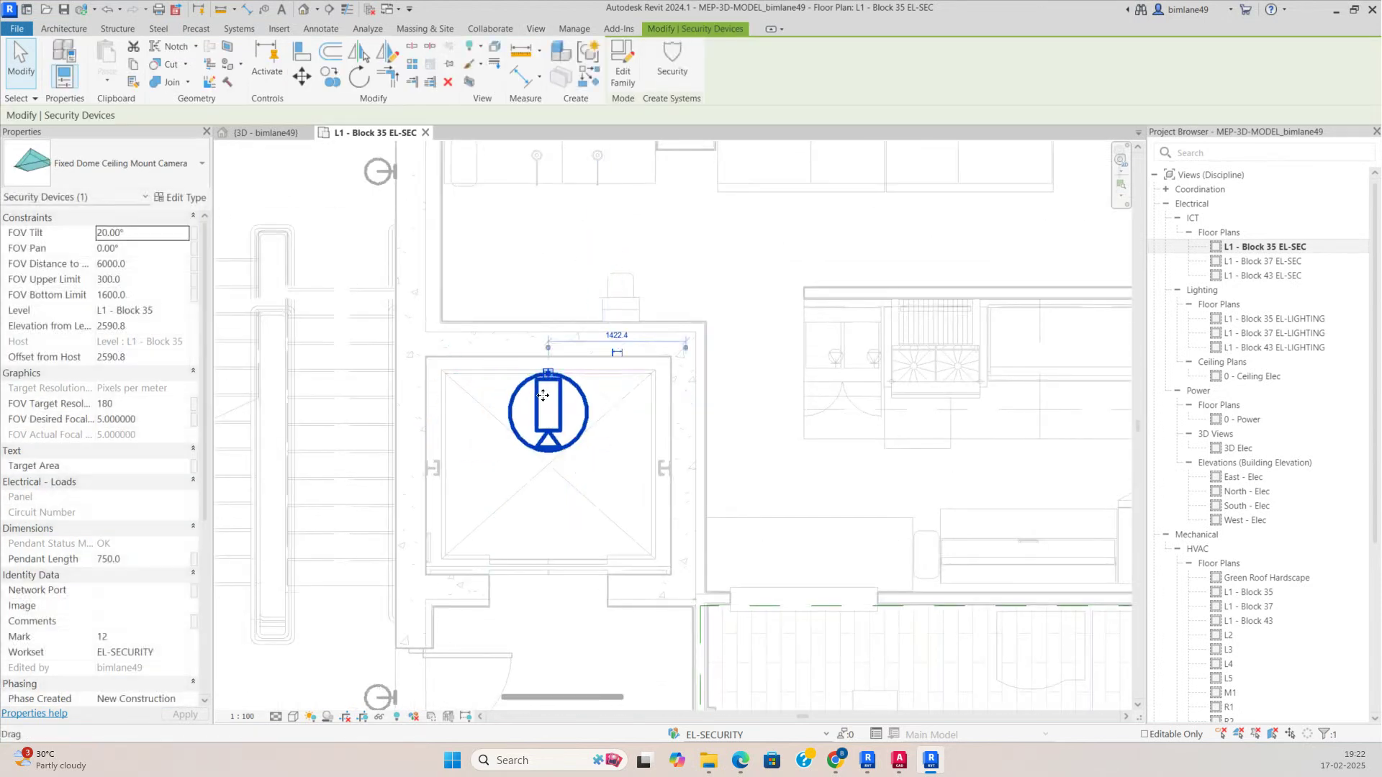
Step: Isolate the elevator camera in a 3D section box again and inspect it from below
click(470, 82)
scroll(781, 566, up, 3)
shift+middle_drag(832, 572, 314, 228)
key(Escape)
scroll(565, 646, up, 5)
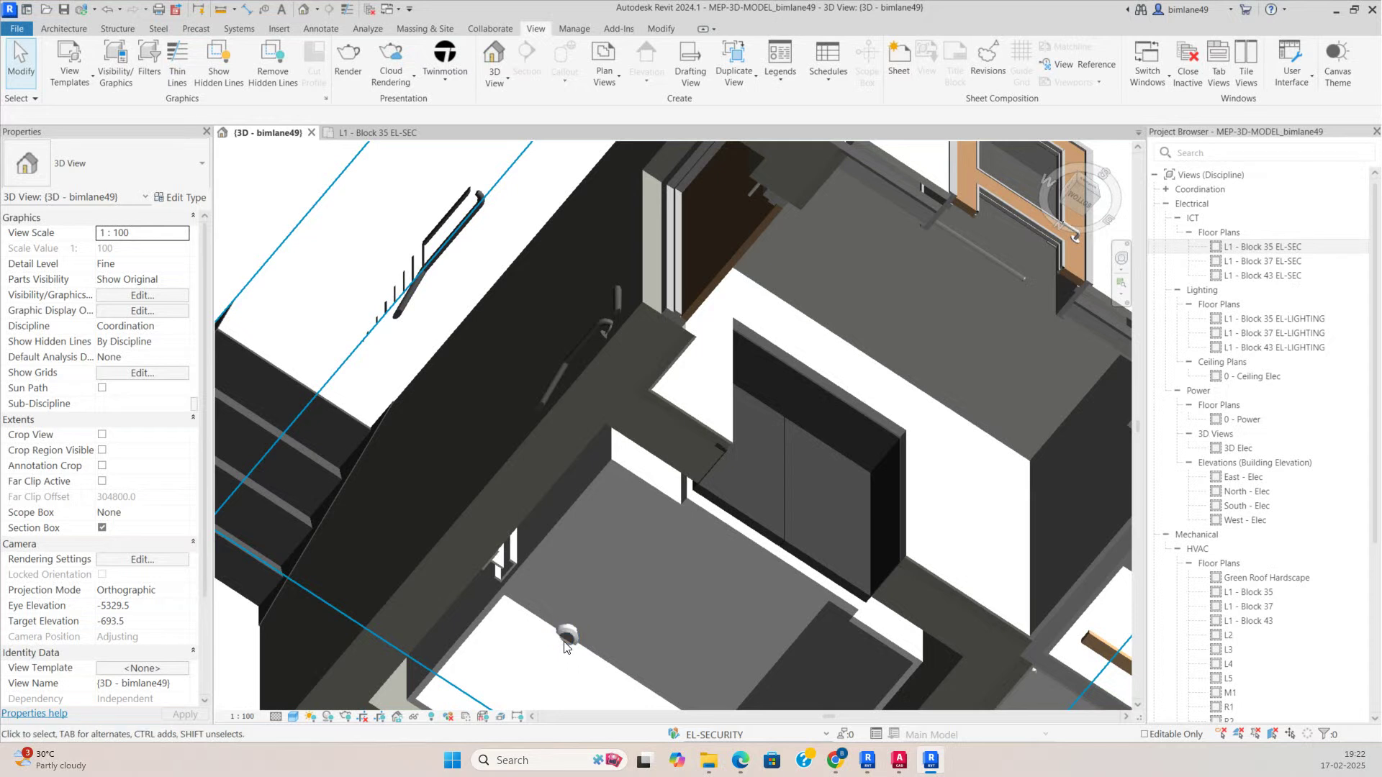
scroll(564, 646, down, 3)
Step: Return to the Block 35 security plan and nudge the elevator camera slightly toward the cab's rear wall
click(395, 137)
scroll(494, 363, up, 1)
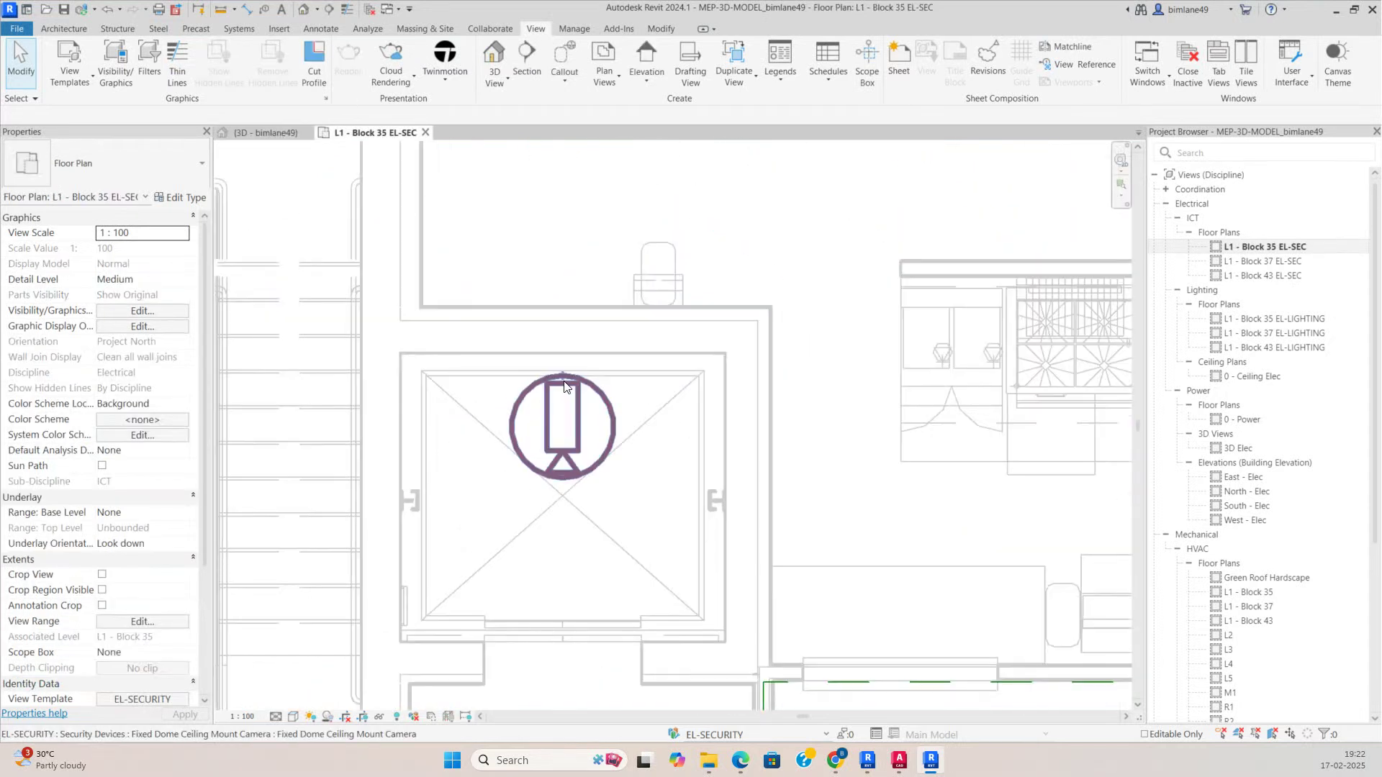
click(563, 387)
scroll(563, 403, up, 2)
drag(563, 436, 565, 407)
Step: Inspect the elevator camera's position in the 3D view, and return to the Block 35 security plan
click(266, 133)
shift+middle_drag(619, 547, 651, 533)
click(645, 623)
scroll(644, 623, up, 4)
middle_drag(671, 613, 518, 347)
scroll(616, 465, down, 1)
scroll(617, 472, down, 10)
click(383, 133)
scroll(596, 389, down, 5)
middle_drag(740, 400, 598, 365)
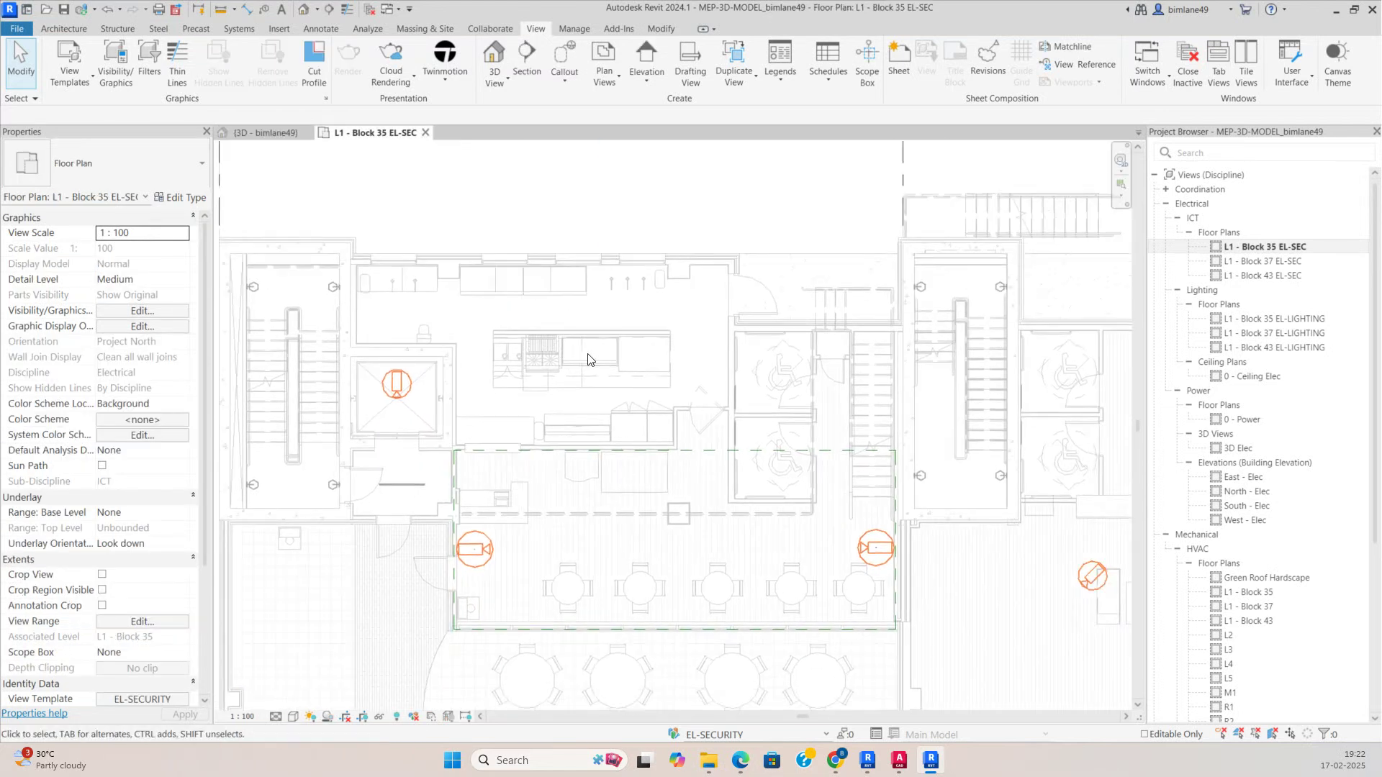
click(472, 536)
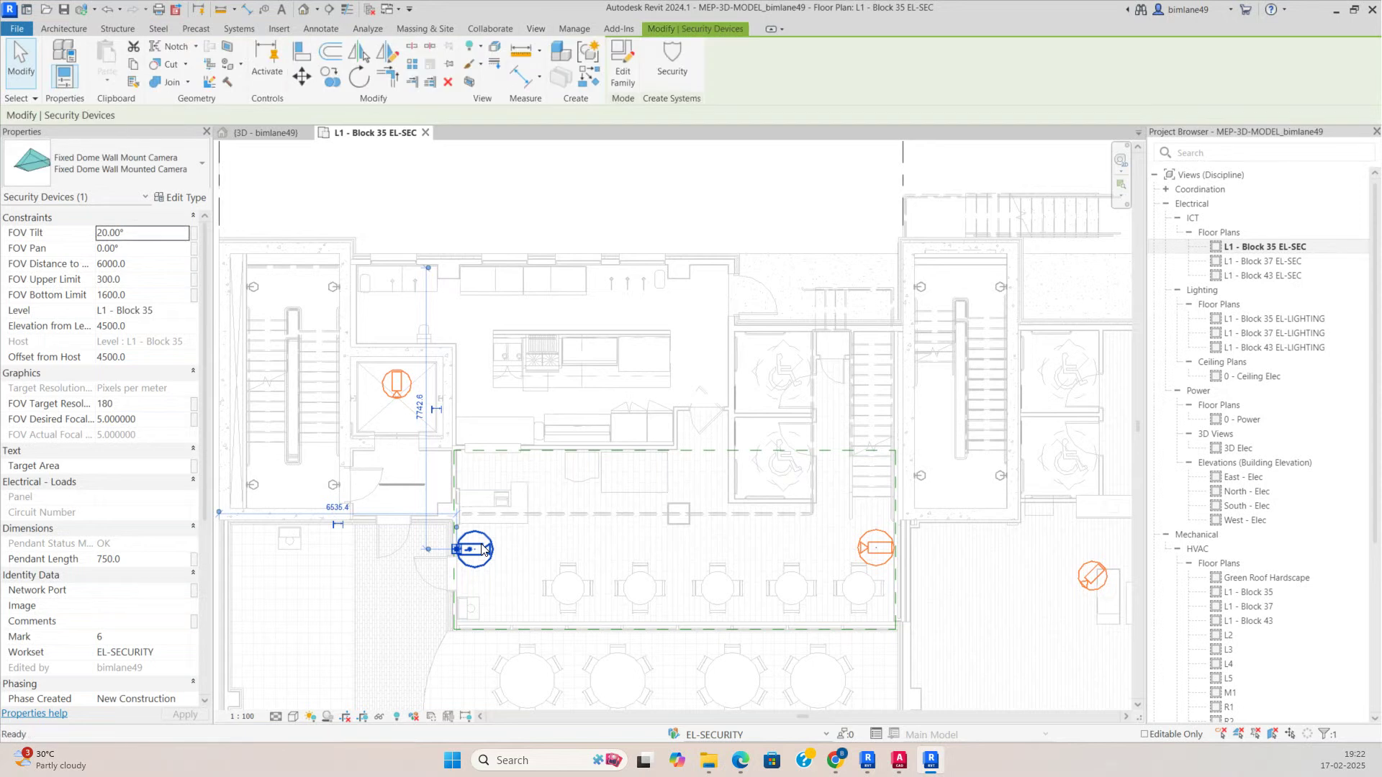
key(c)
key(s)
scroll(577, 367, down, 2)
key(Escape)
Step: Place a similar Fixed Dome Ceiling Mount Camera in the Block 35 kitchen, about 600 mm from the rear wall beside the exterior door
click(975, 533)
key(c)
key(s)
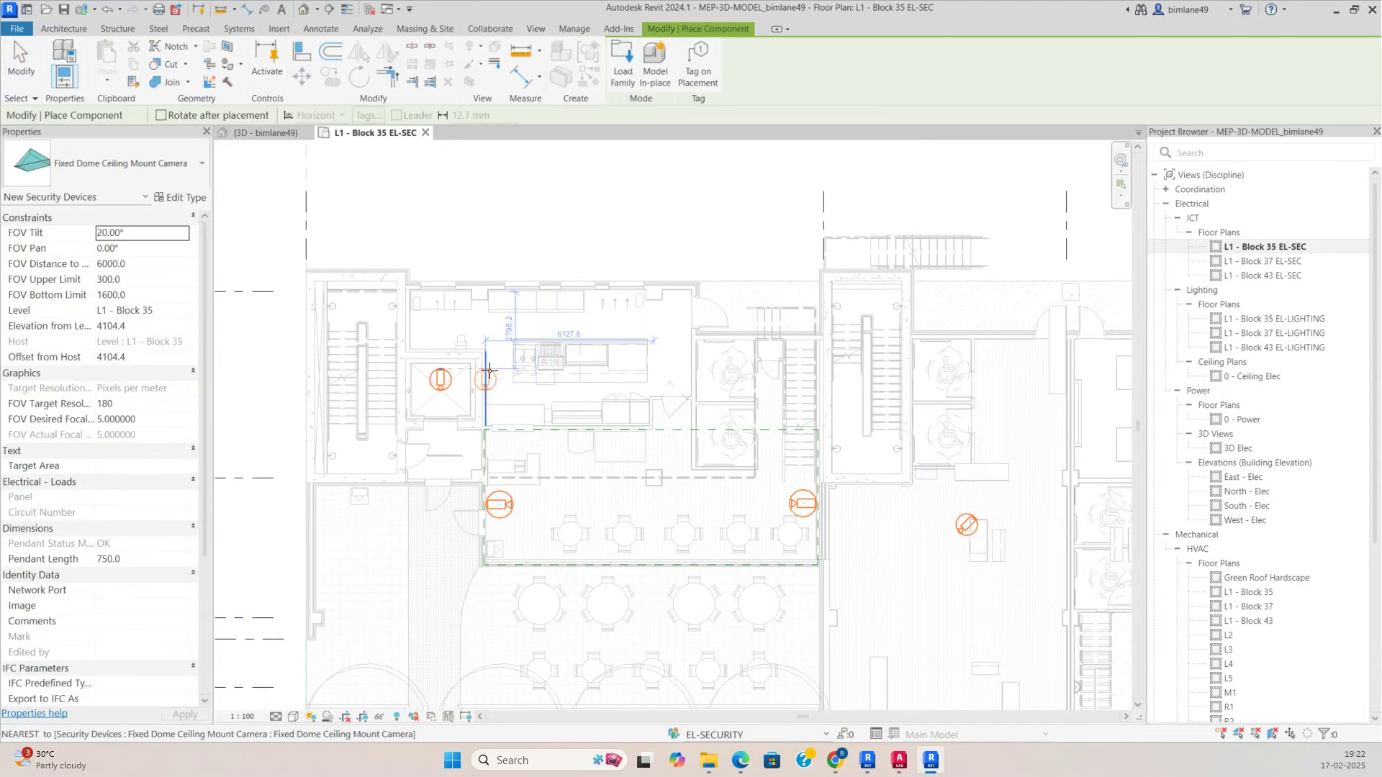
scroll(489, 371, up, 3)
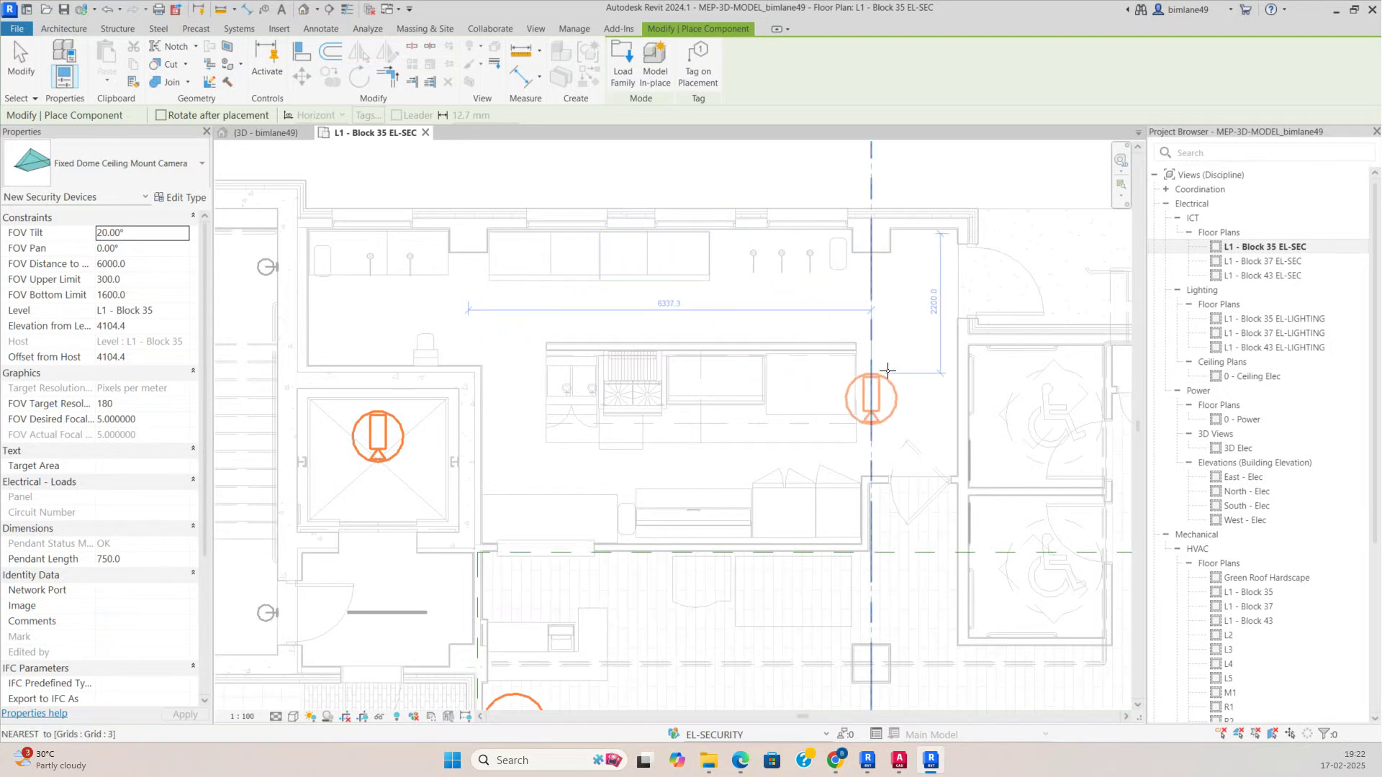
scroll(921, 282, up, 2)
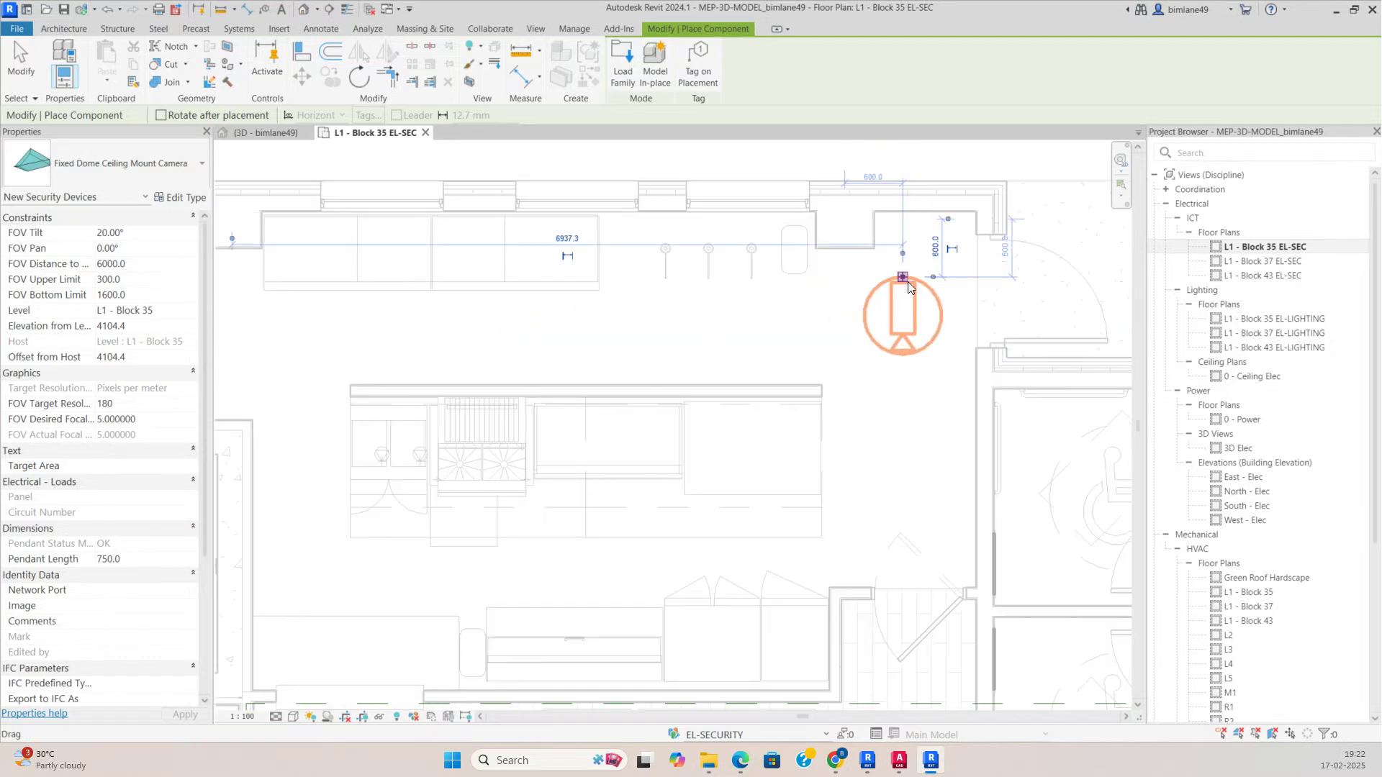
click(908, 286)
key(Escape)
key(Escape)
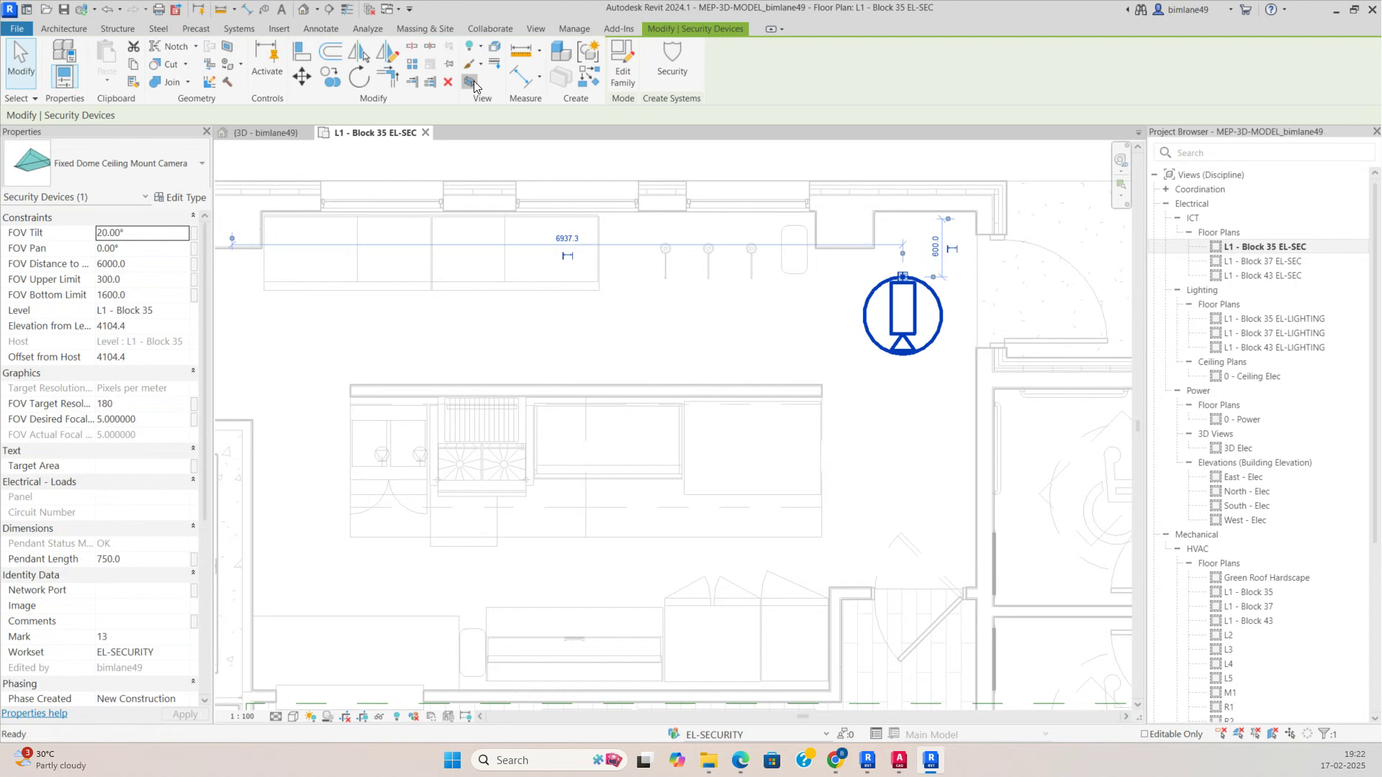
Step: Isolate the new kitchen camera in a 3D section box and view the boxed area from several sides
click(470, 82)
scroll(628, 582, up, 5)
shift+middle_drag(721, 651, 1033, 723)
scroll(484, 469, down, 4)
shift+middle_drag(485, 470, 735, 459)
key(Escape)
scroll(735, 459, up, 3)
scroll(697, 440, up, 2)
scroll(747, 471, down, 5)
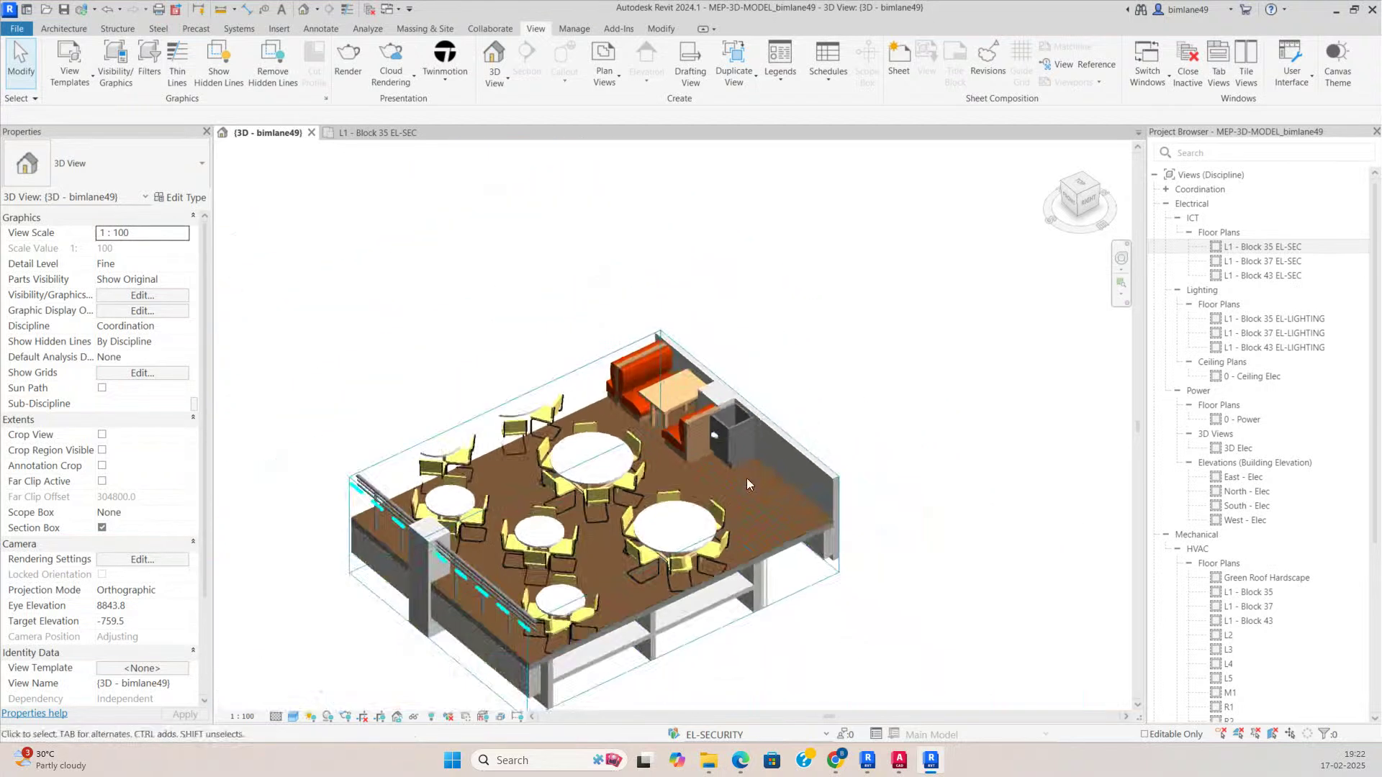
Step: Extend the section box upward until it includes the ceiling above the room, and view it from the side
click(748, 515)
scroll(641, 495, up, 1)
drag(609, 481, 610, 362)
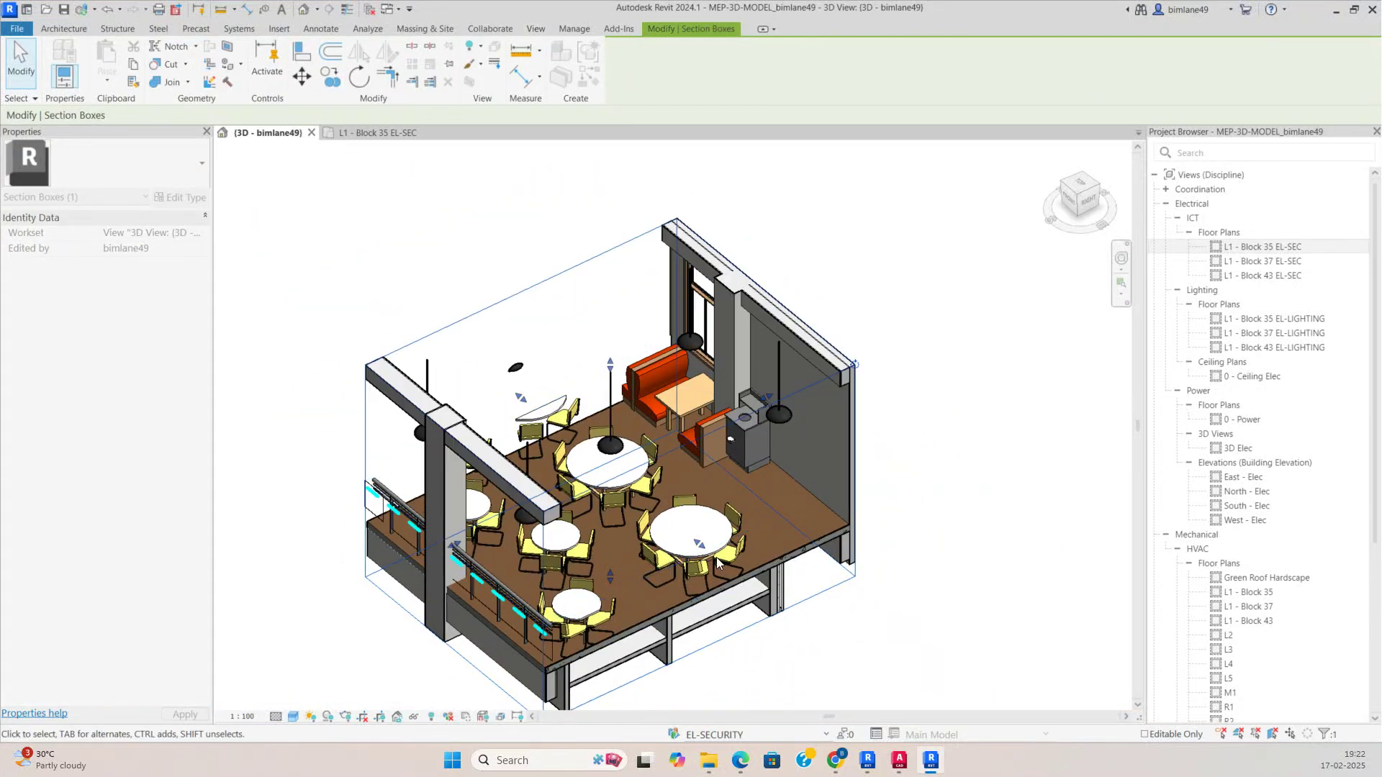
scroll(752, 550, up, 3)
shift+middle_drag(768, 551, 806, 489)
scroll(749, 497, down, 2)
middle_drag(565, 277, 601, 447)
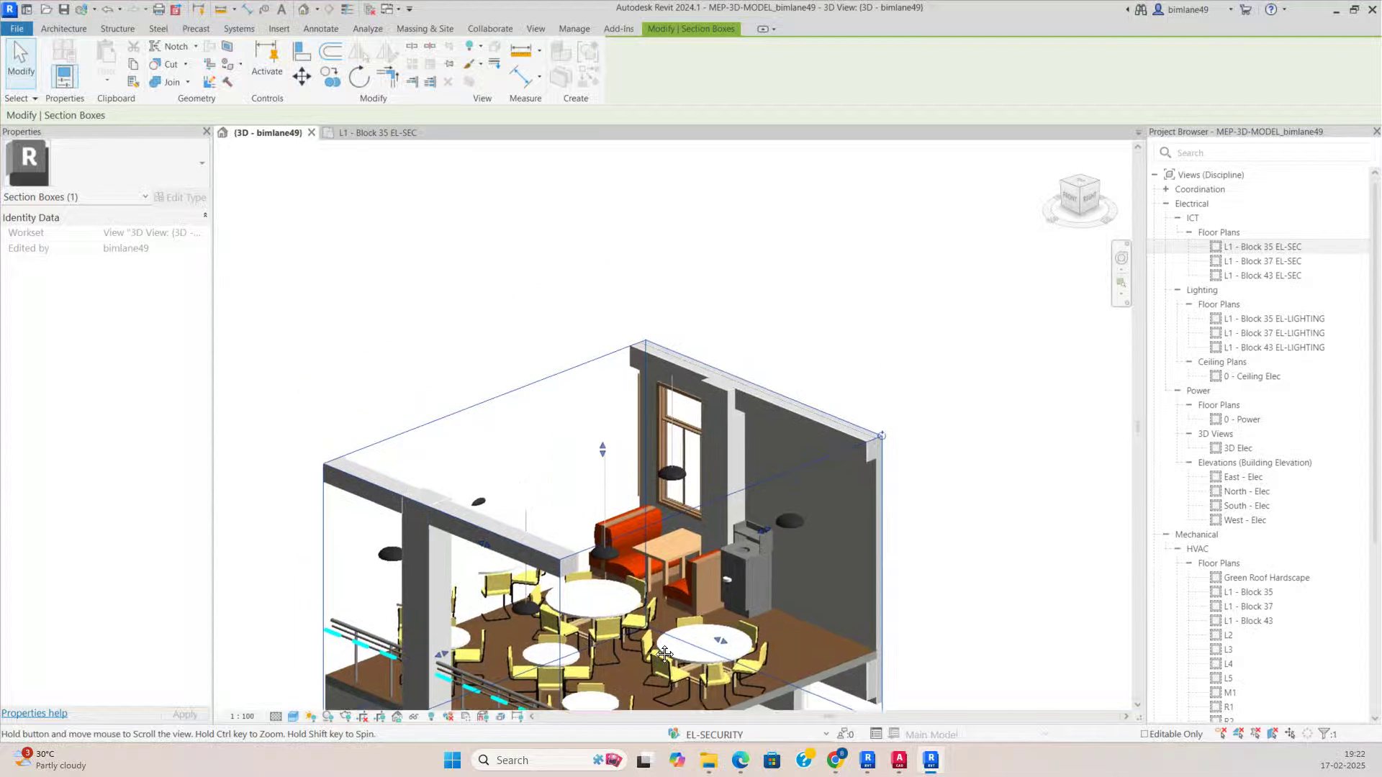
drag(601, 447, 593, 251)
scroll(754, 623, up, 2)
shift+middle_drag(760, 623, 554, 463)
scroll(791, 645, up, 4)
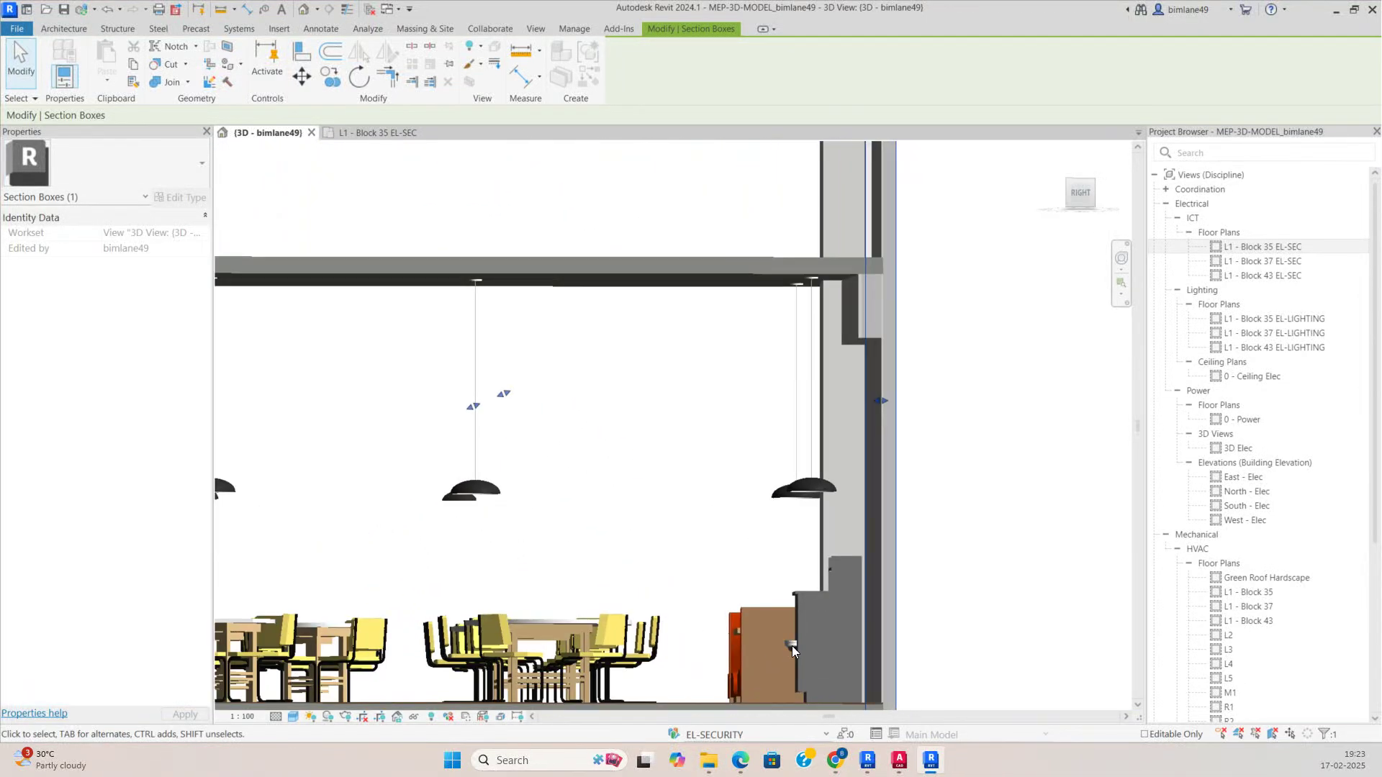
Step: Raise the kitchen camera to the underside of the ceiling, at an elevation of about 7391.5 mm
click(790, 646)
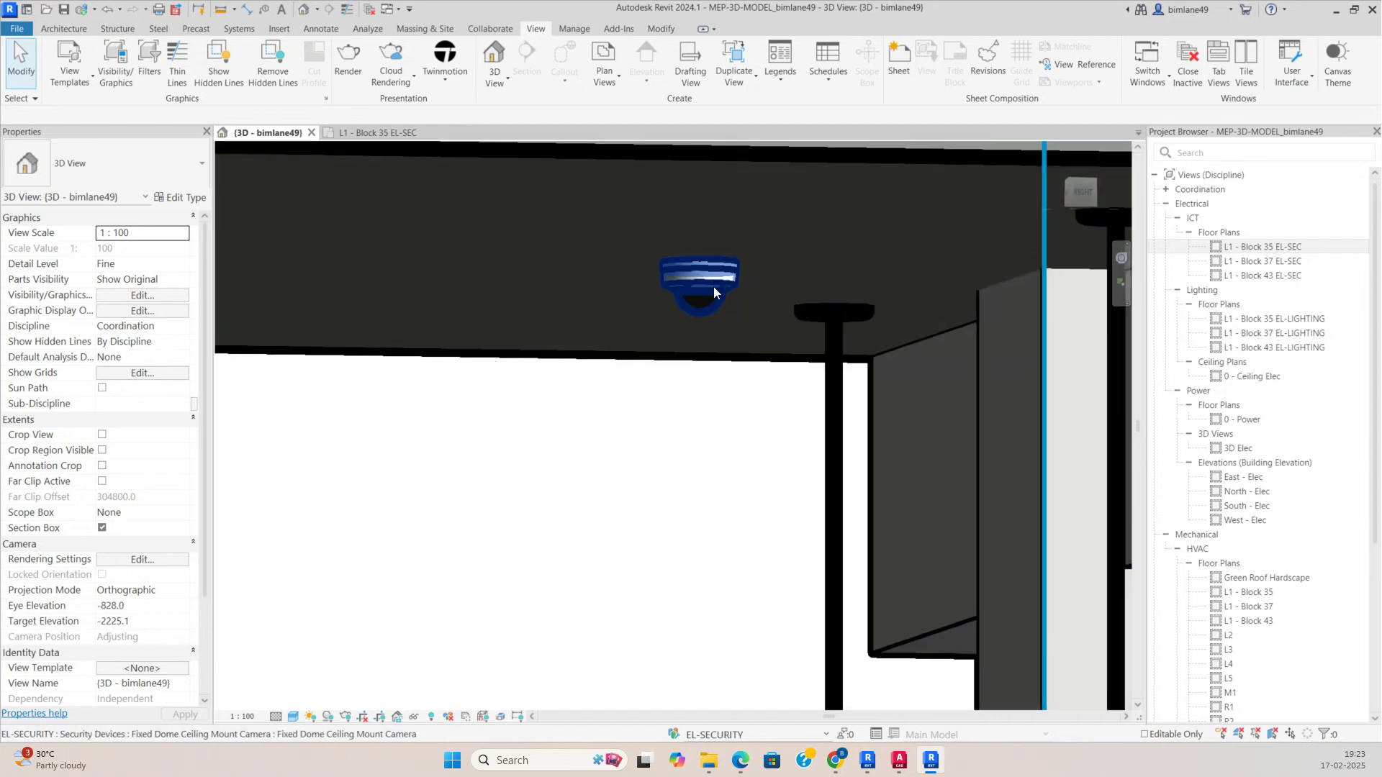
scroll(700, 354, down, 4)
scroll(701, 329, up, 1)
click(700, 325)
scroll(698, 313, up, 2)
drag(703, 305, 702, 300)
shift+middle_drag(757, 378, 777, 420)
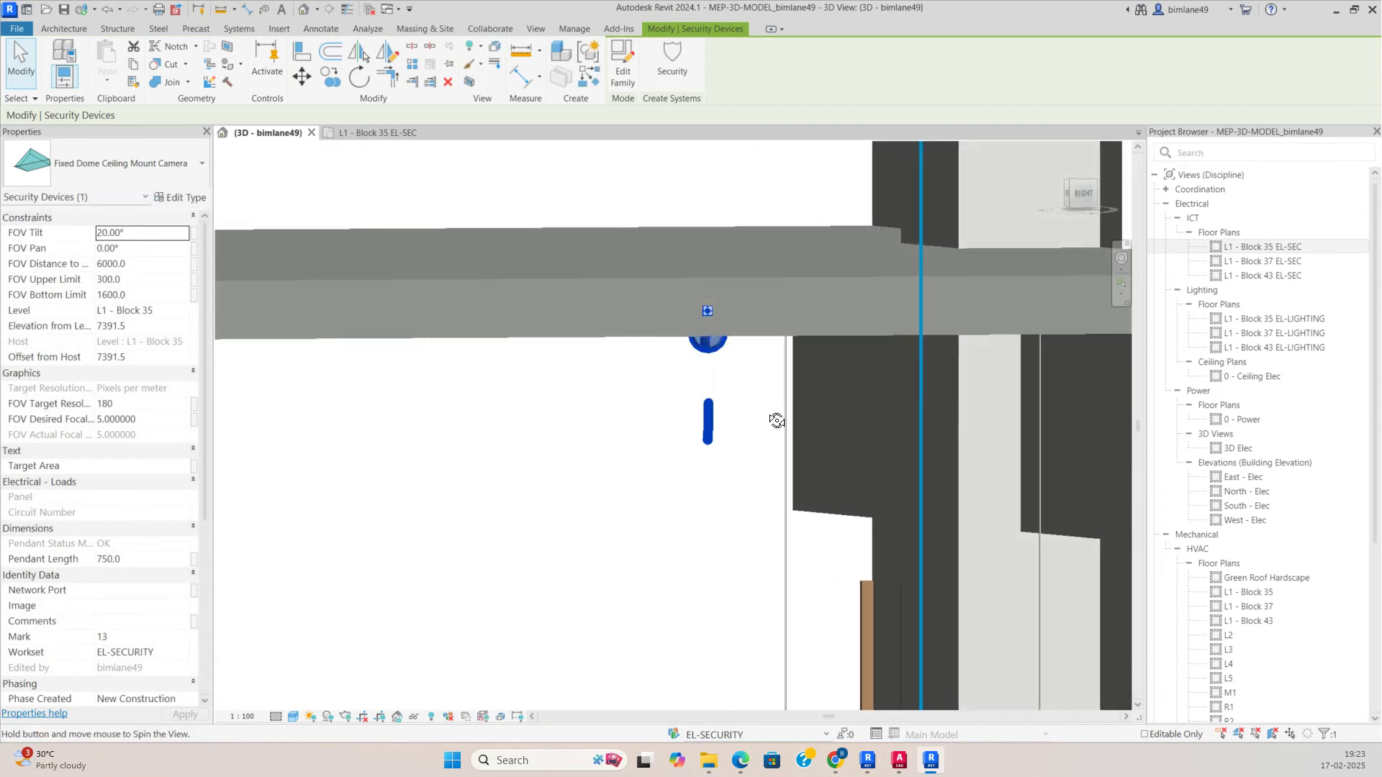
click(777, 421)
Step: Align the kitchen ceiling camera with the underside of the ceiling slab in the right-side 3D view
click(1089, 197)
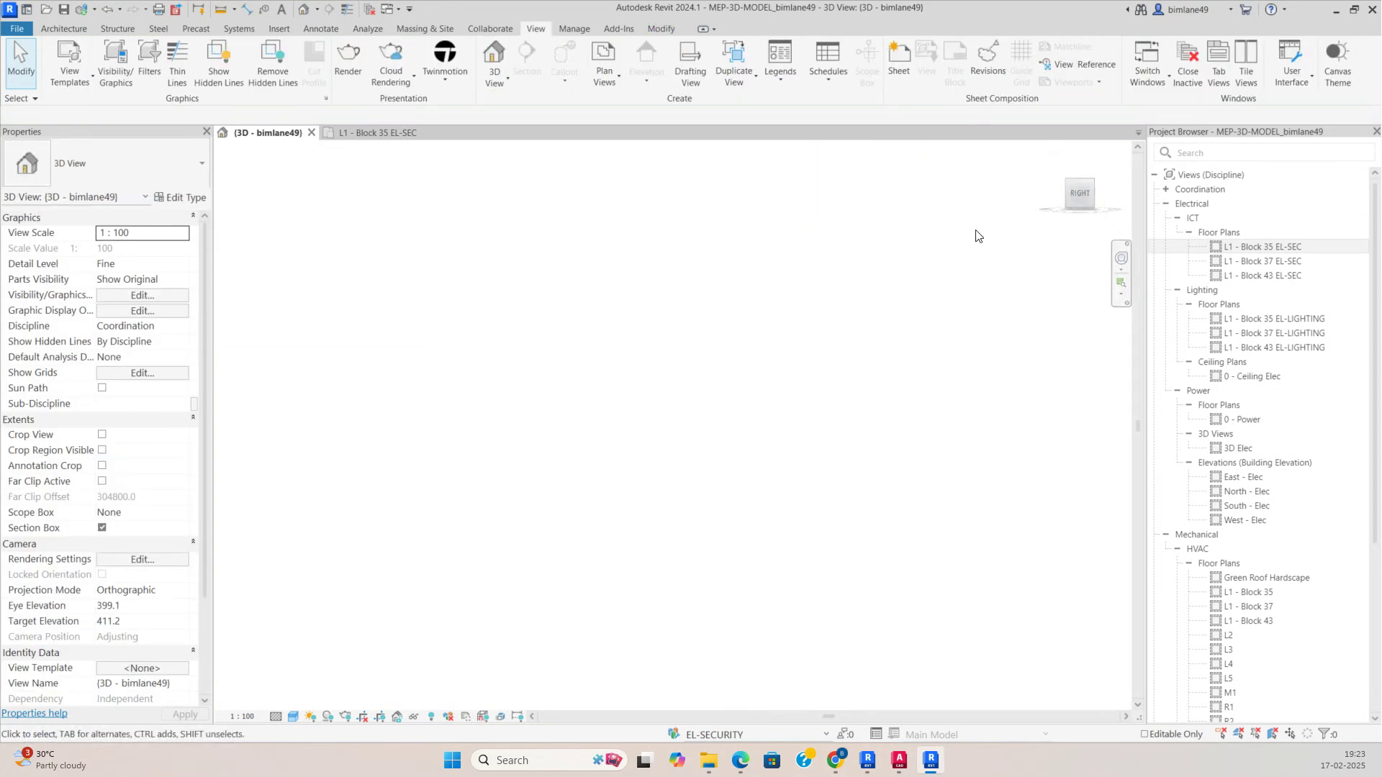
scroll(706, 543, up, 7)
click(714, 499)
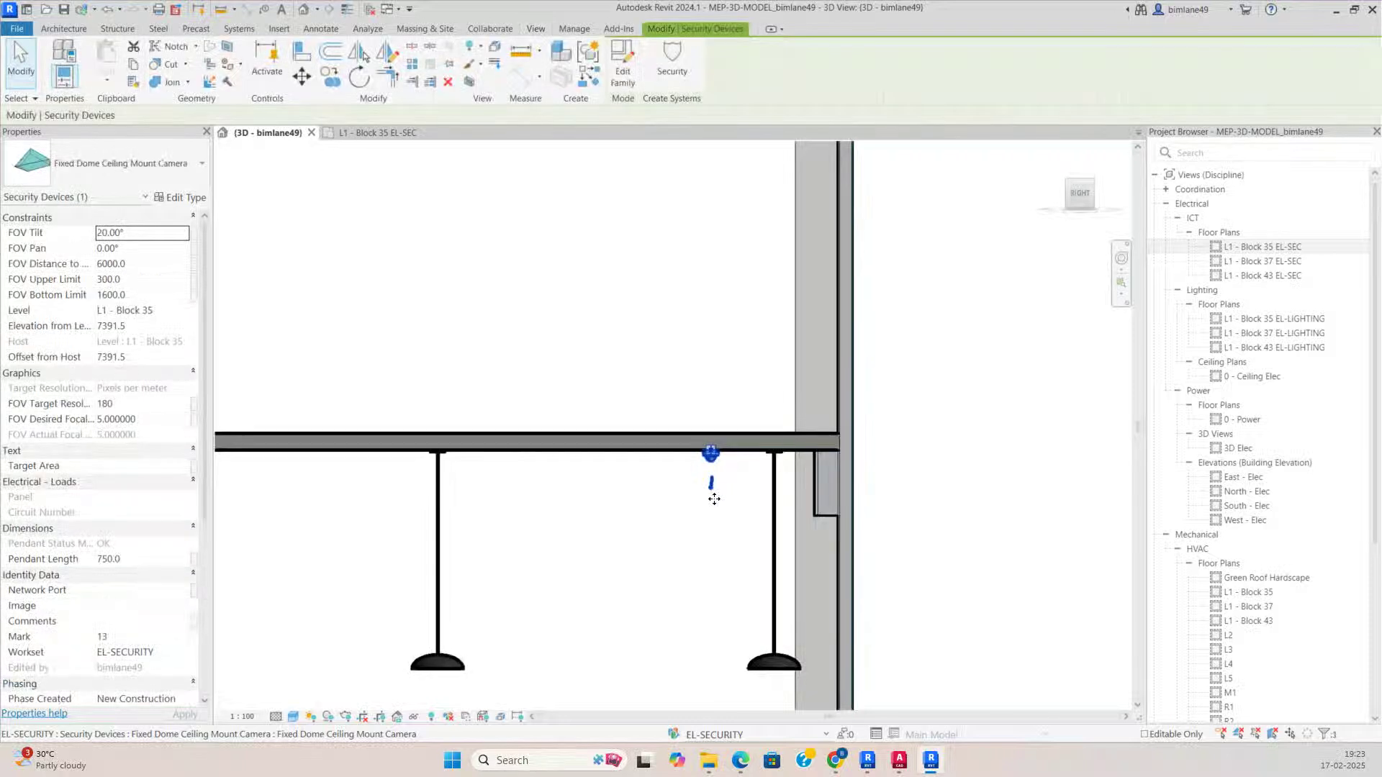
key(a)
key(l)
scroll(687, 490, up, 2)
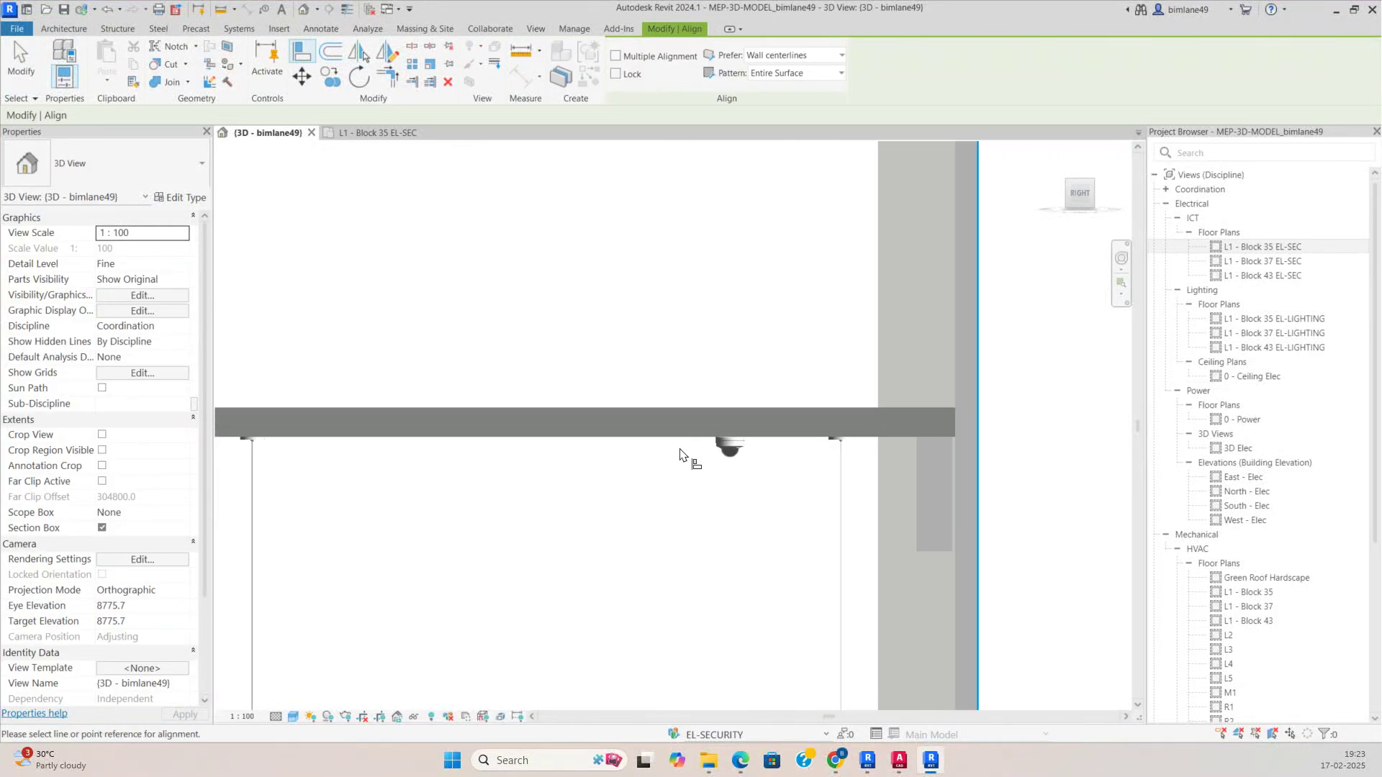
click(680, 442)
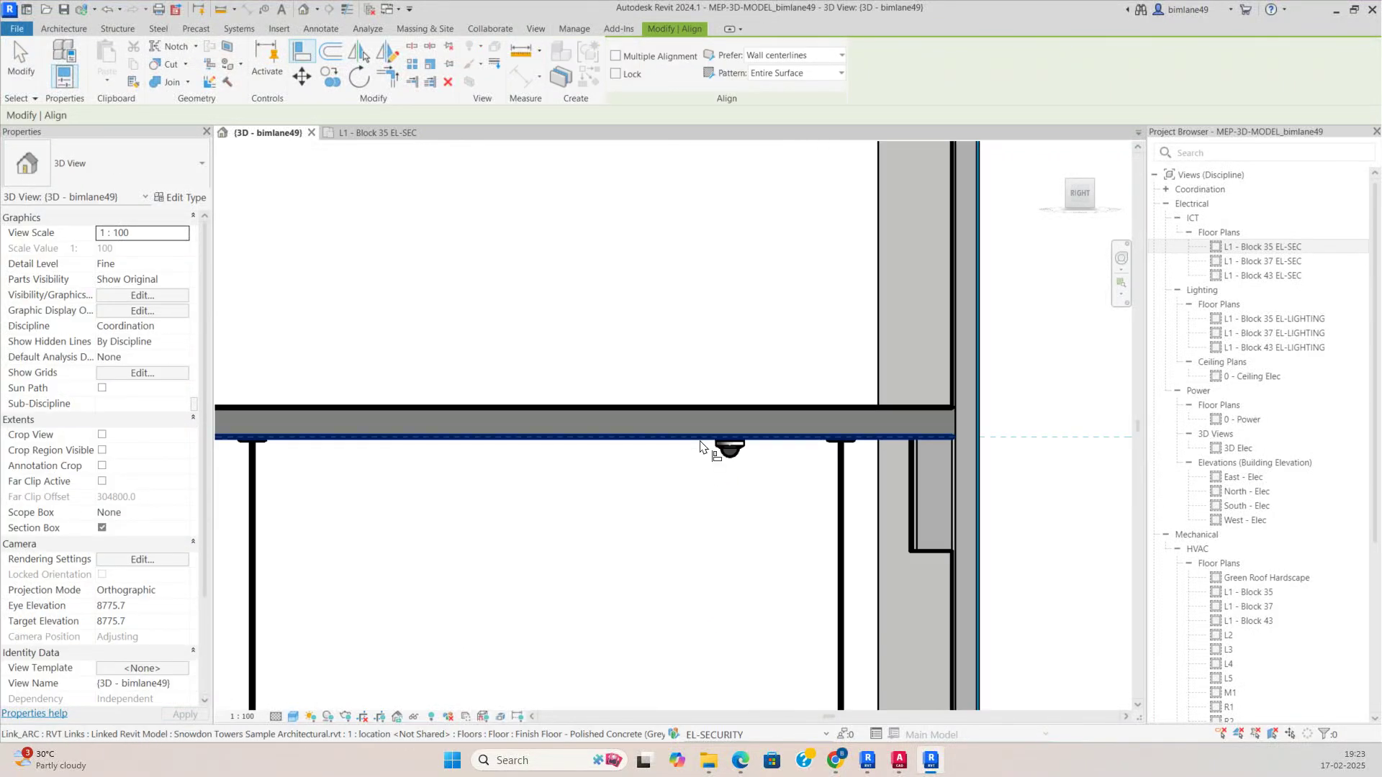
click(735, 451)
key(Escape)
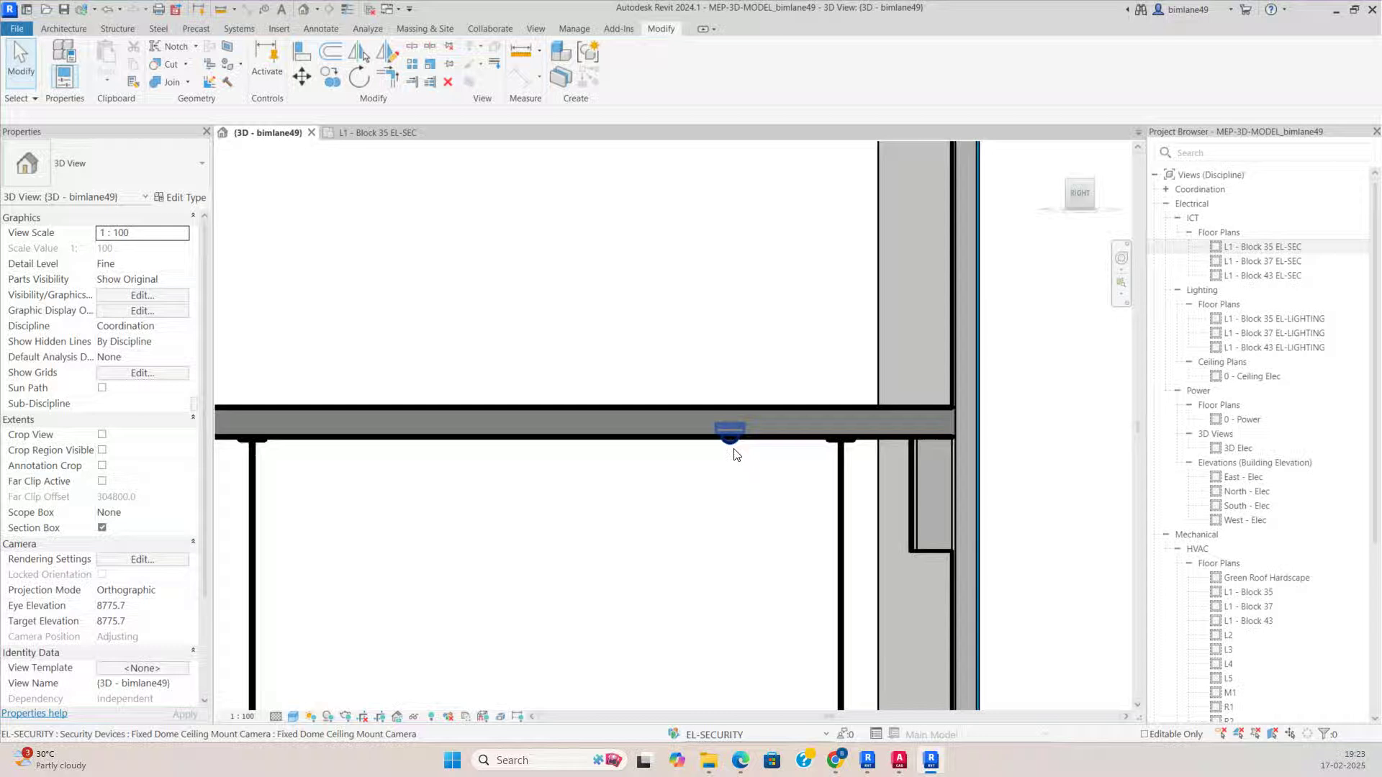
Step: Inspect the kitchen camera at the ceiling from an angled 3D view, and return to the L1 - Block 35 EL-SEC plan
click(733, 426)
shift+middle_drag(731, 436, 836, 499)
key(Escape)
scroll(754, 495, down, 3)
shift+middle_drag(845, 563, 981, 627)
click(374, 132)
scroll(706, 460, down, 4)
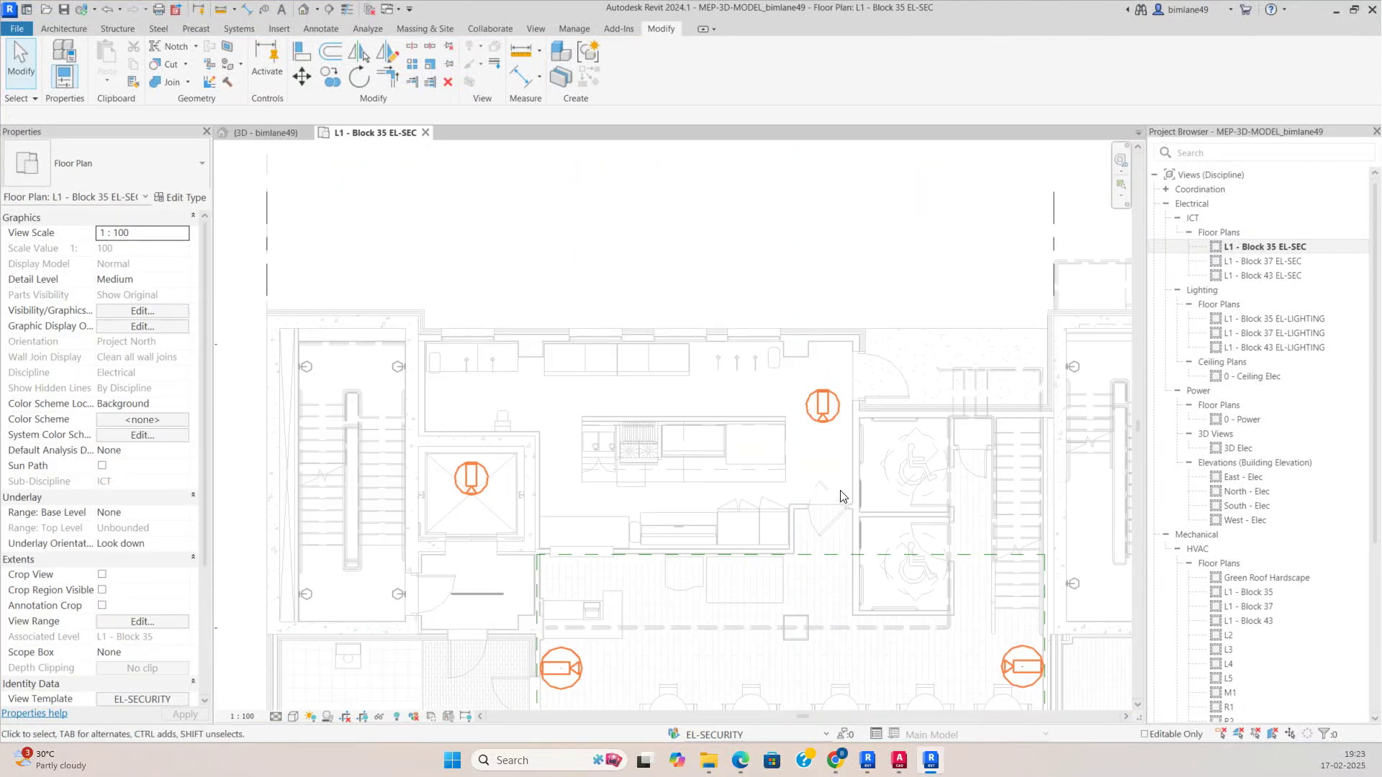
click(824, 417)
key(c)
key(s)
scroll(494, 401, up, 2)
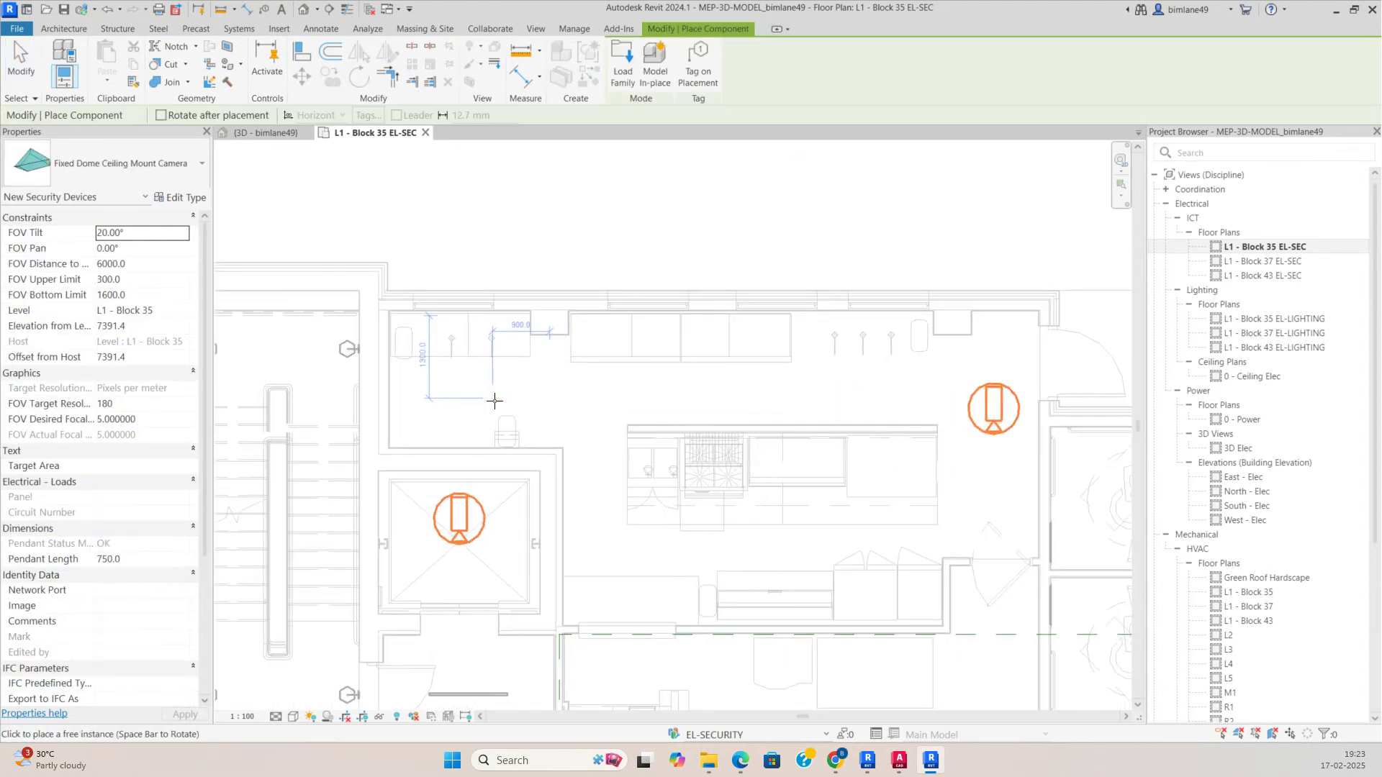
scroll(682, 423, down, 2)
key(Escape)
click(919, 435)
key(c)
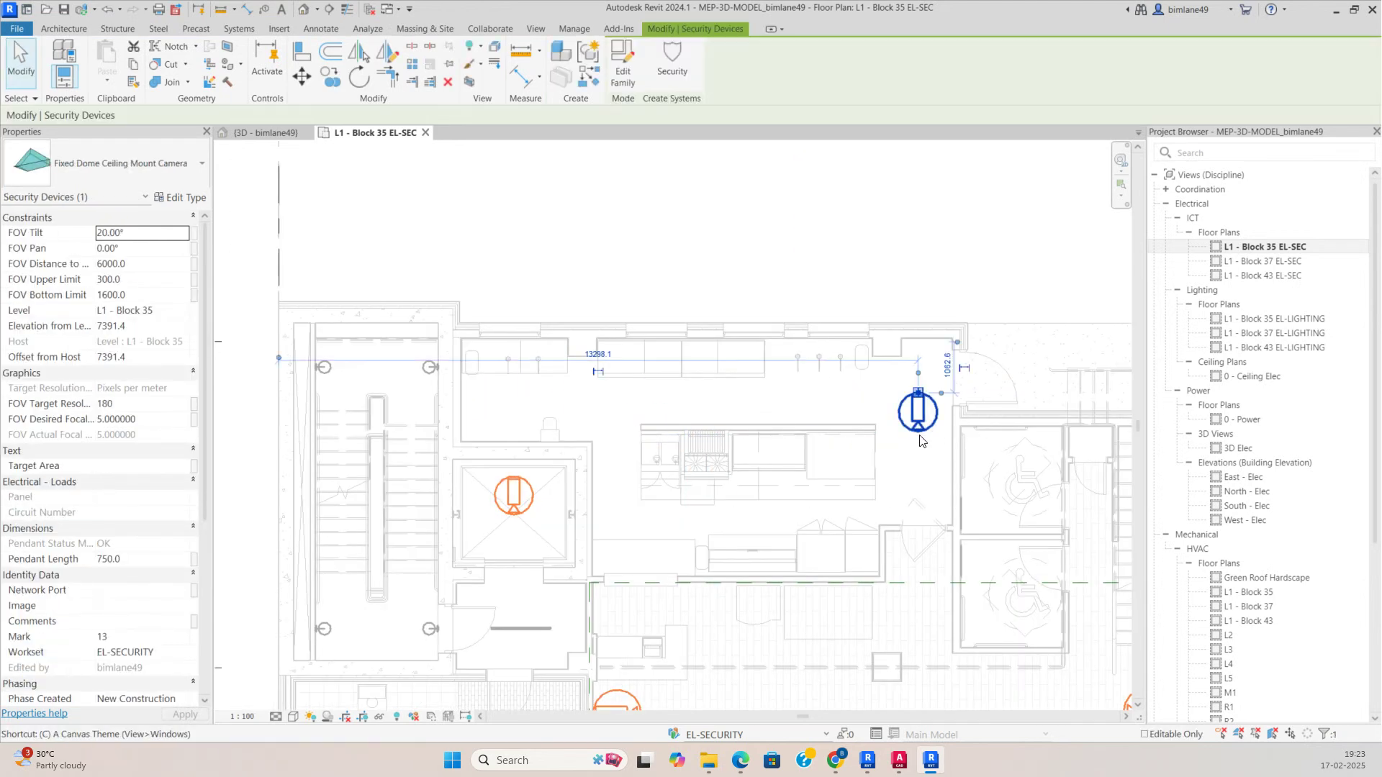
key(c)
key(s)
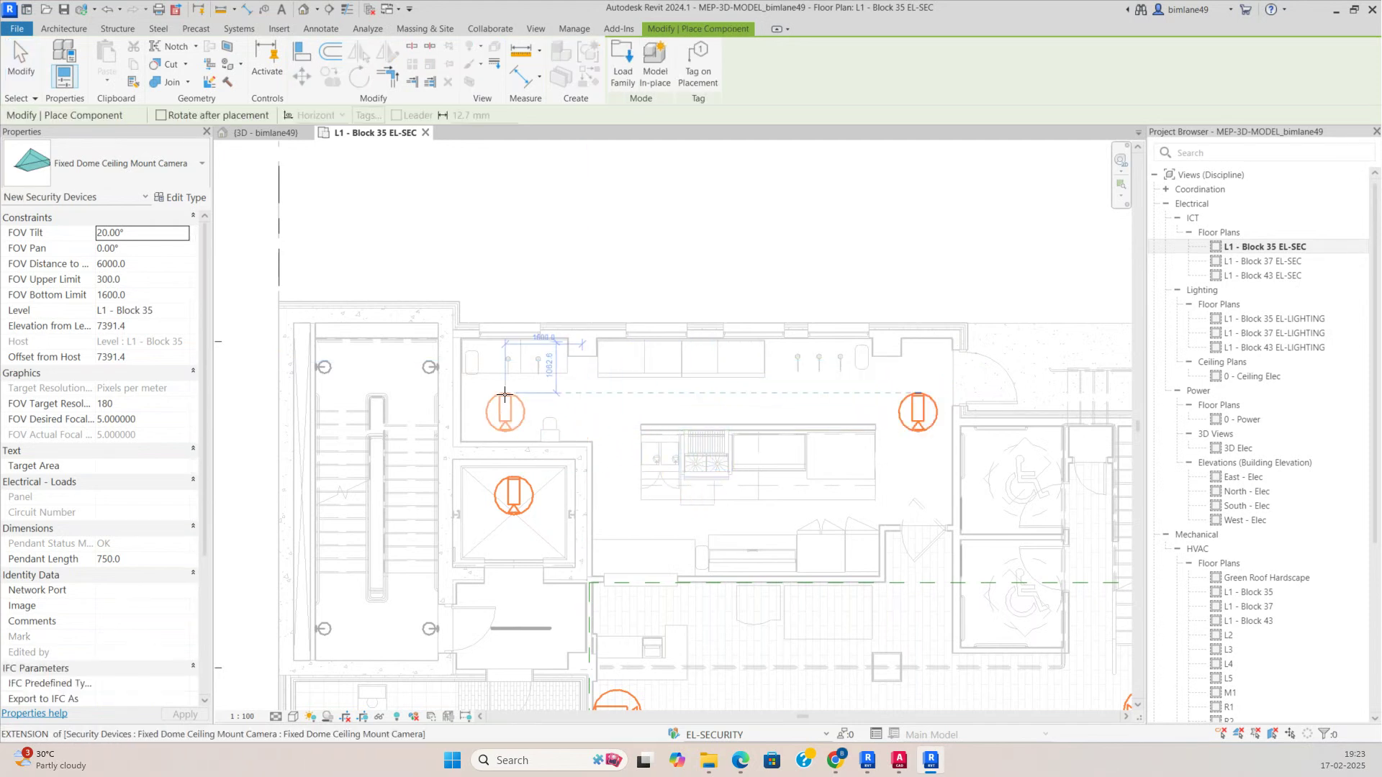
scroll(606, 414, down, 3)
scroll(455, 410, up, 4)
scroll(540, 389, down, 1)
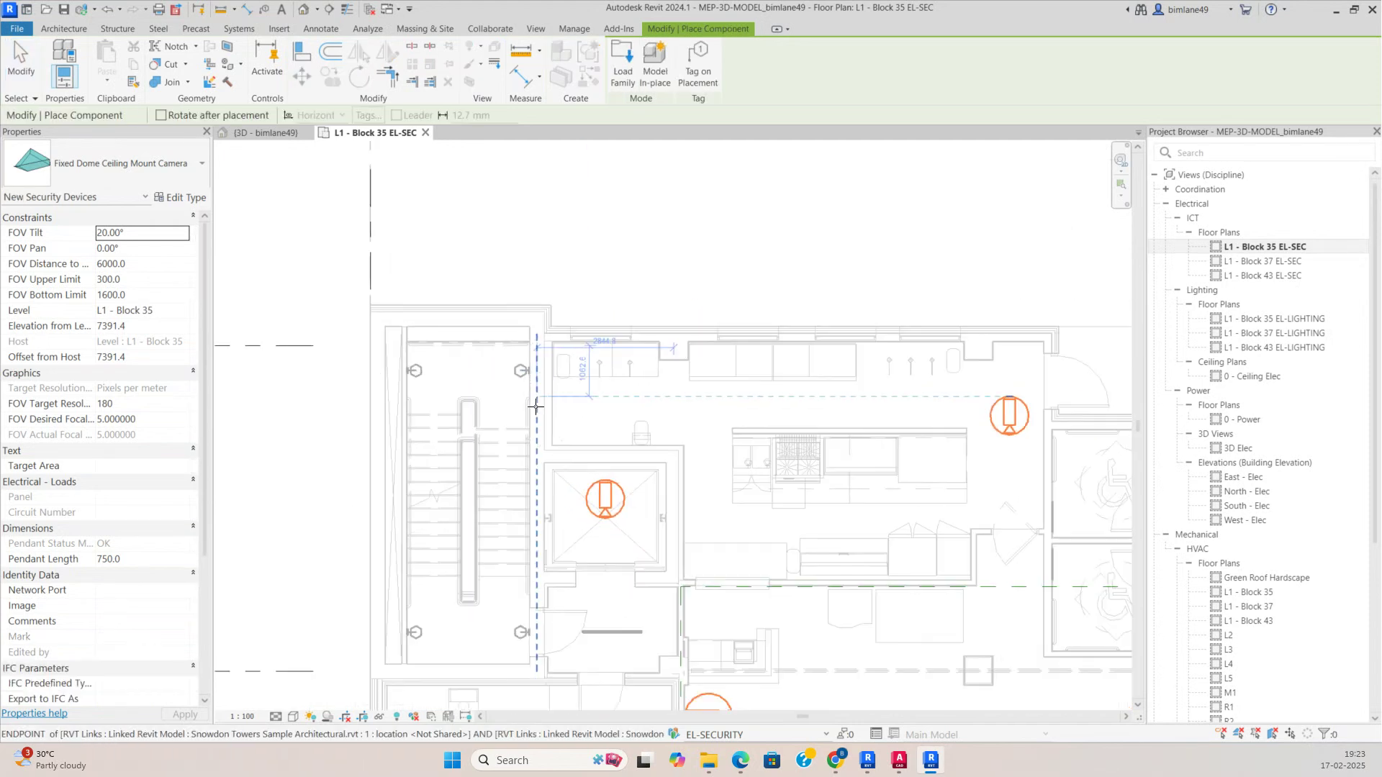
scroll(529, 407, down, 2)
key(Escape)
Step: Place a similar Fixed Dome Wall Mounted Camera outside the Block 35 stair corner at grid 1, rotated to point diagonally outward
middle_drag(843, 481, 529, 379)
scroll(784, 429, down, 3)
middle_drag(929, 427, 767, 207)
middle_drag(793, 515, 828, 740)
scroll(481, 437, up, 1)
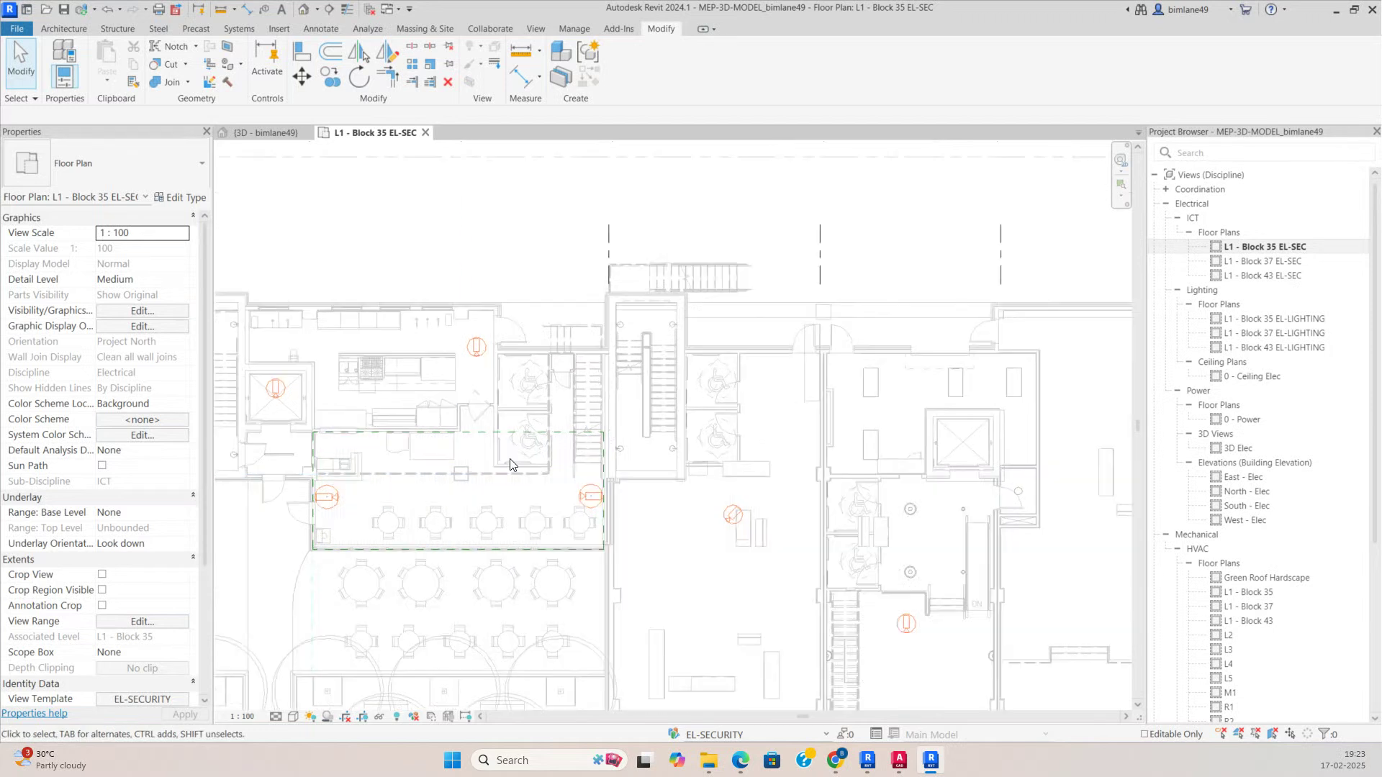
scroll(556, 475, up, 1)
click(605, 507)
key(c)
key(s)
scroll(861, 543, down, 3)
scroll(412, 370, up, 2)
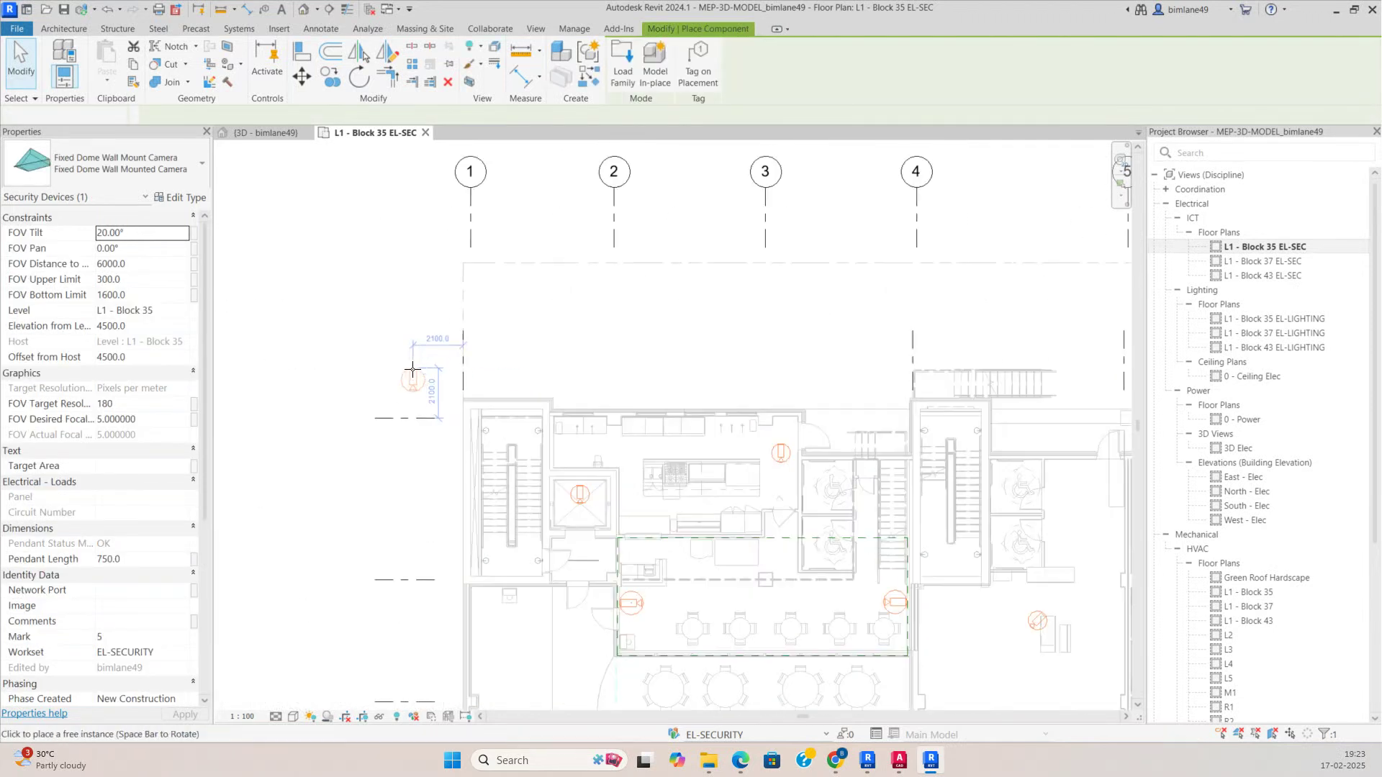
scroll(484, 410, up, 7)
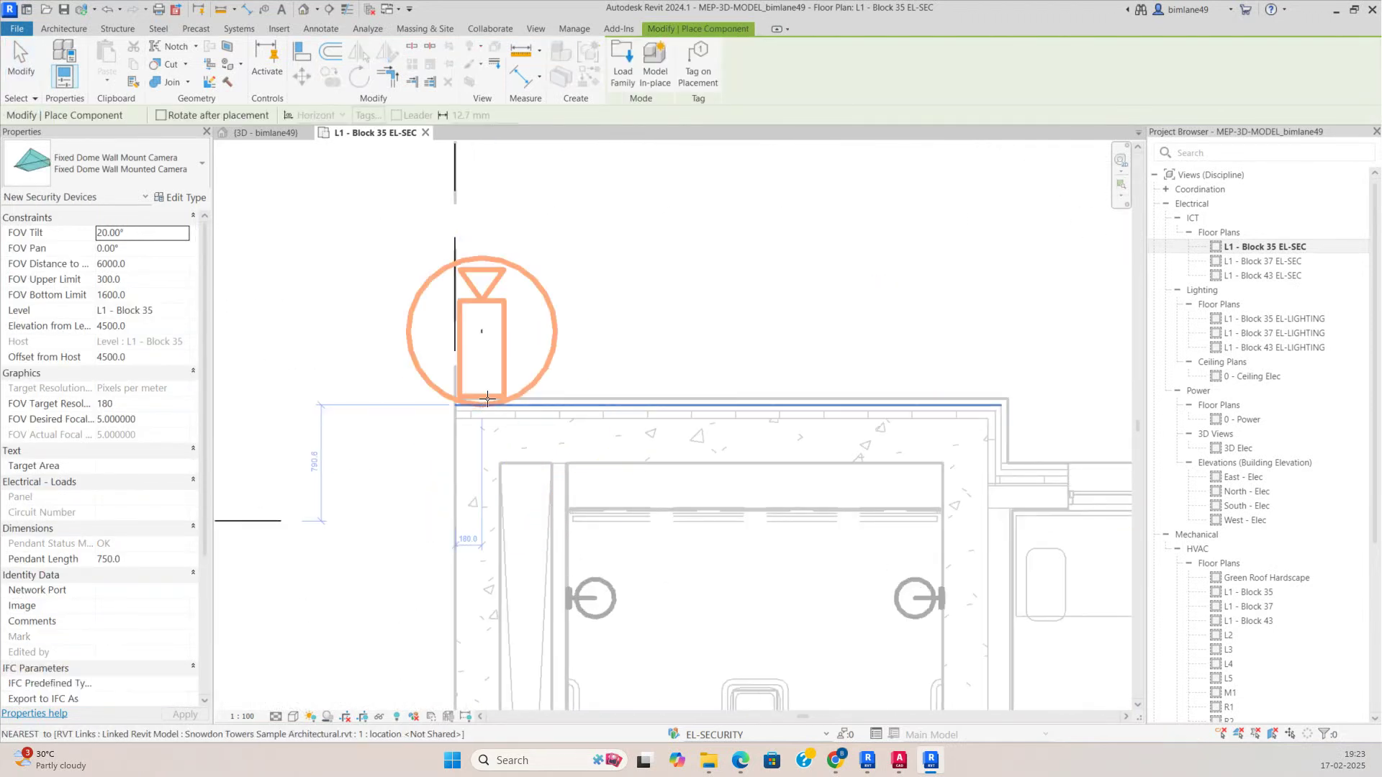
key(space)
scroll(439, 402, up, 1)
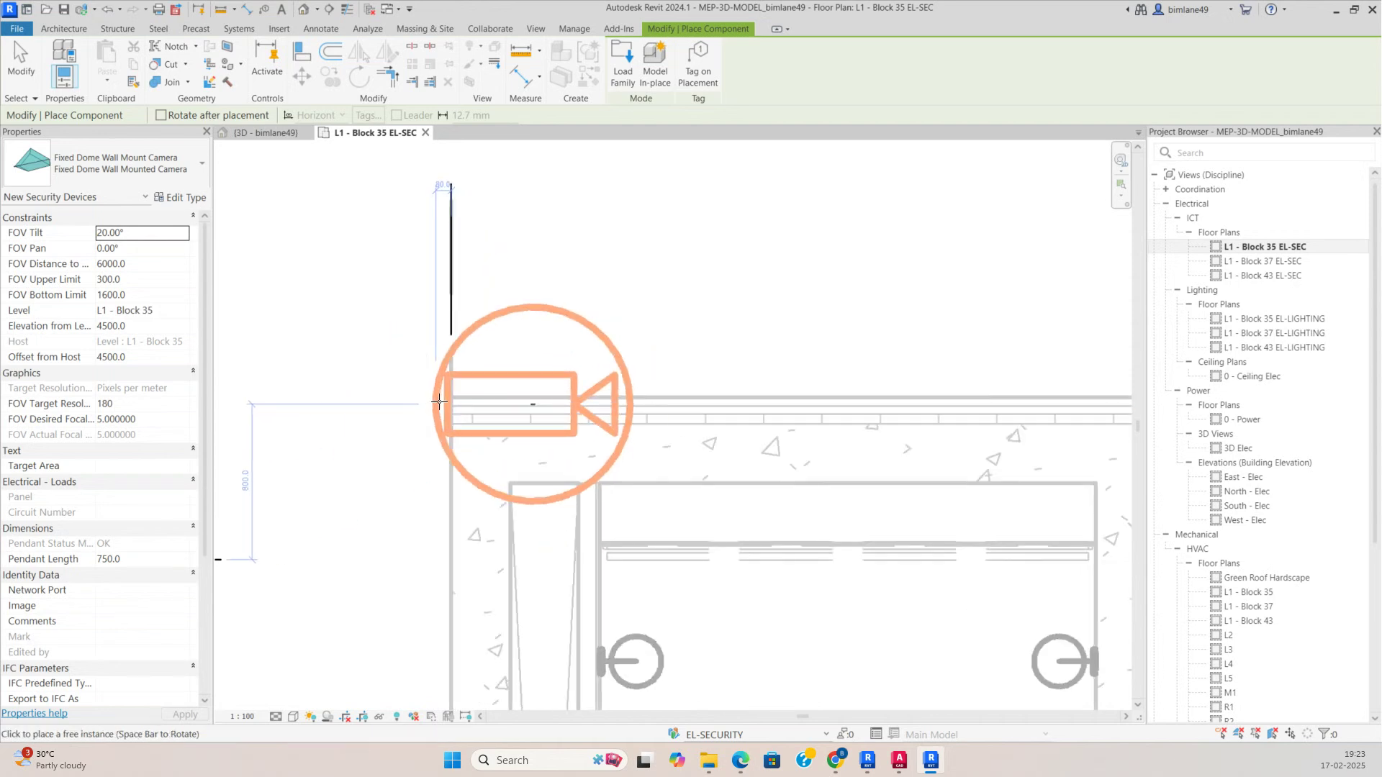
key(space)
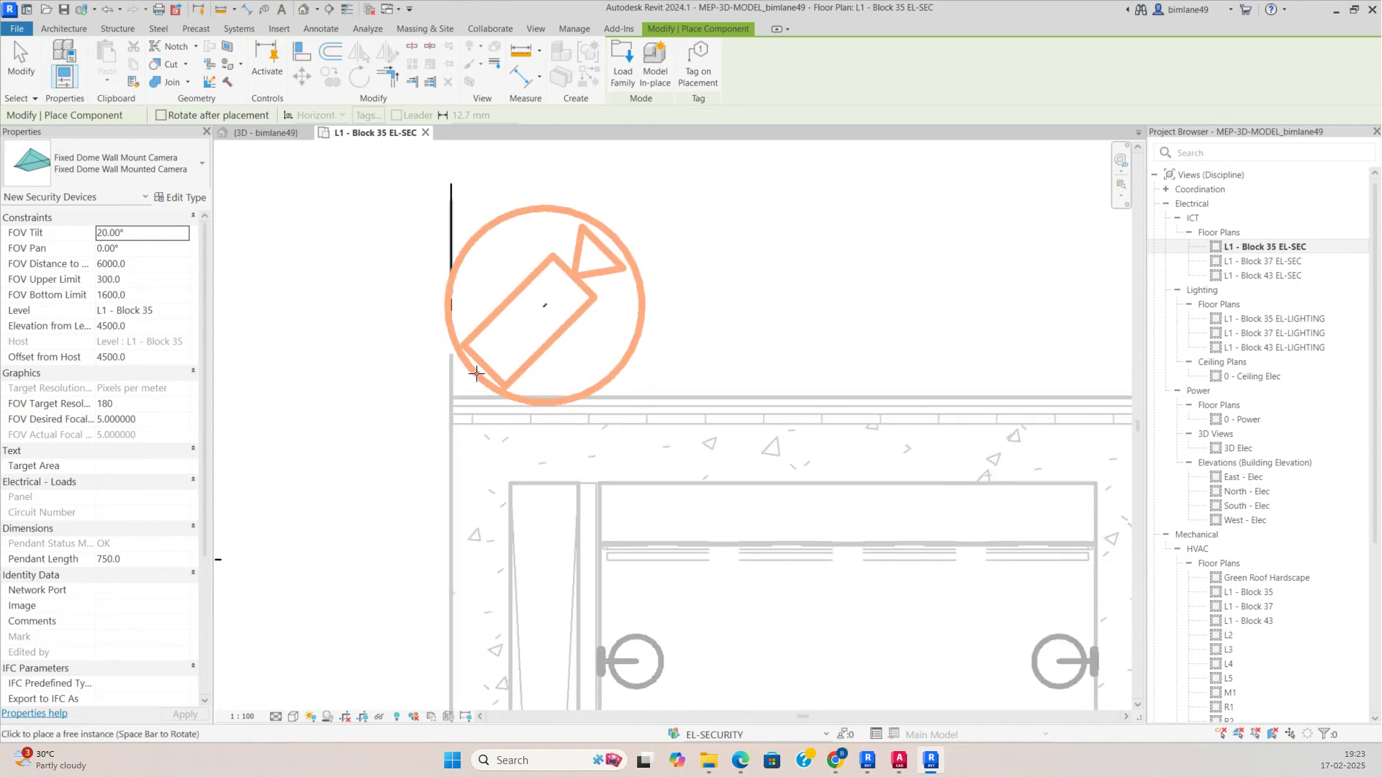
click(477, 373)
key(Escape)
Step: Review the new exterior corner camera and the camera layout across the Block 35, 39 and 43 floor plan
scroll(475, 416, down, 3)
scroll(475, 417, down, 4)
middle_drag(581, 464, 432, 256)
scroll(515, 349, down, 1)
middle_drag(819, 434, 899, 581)
scroll(437, 344, up, 2)
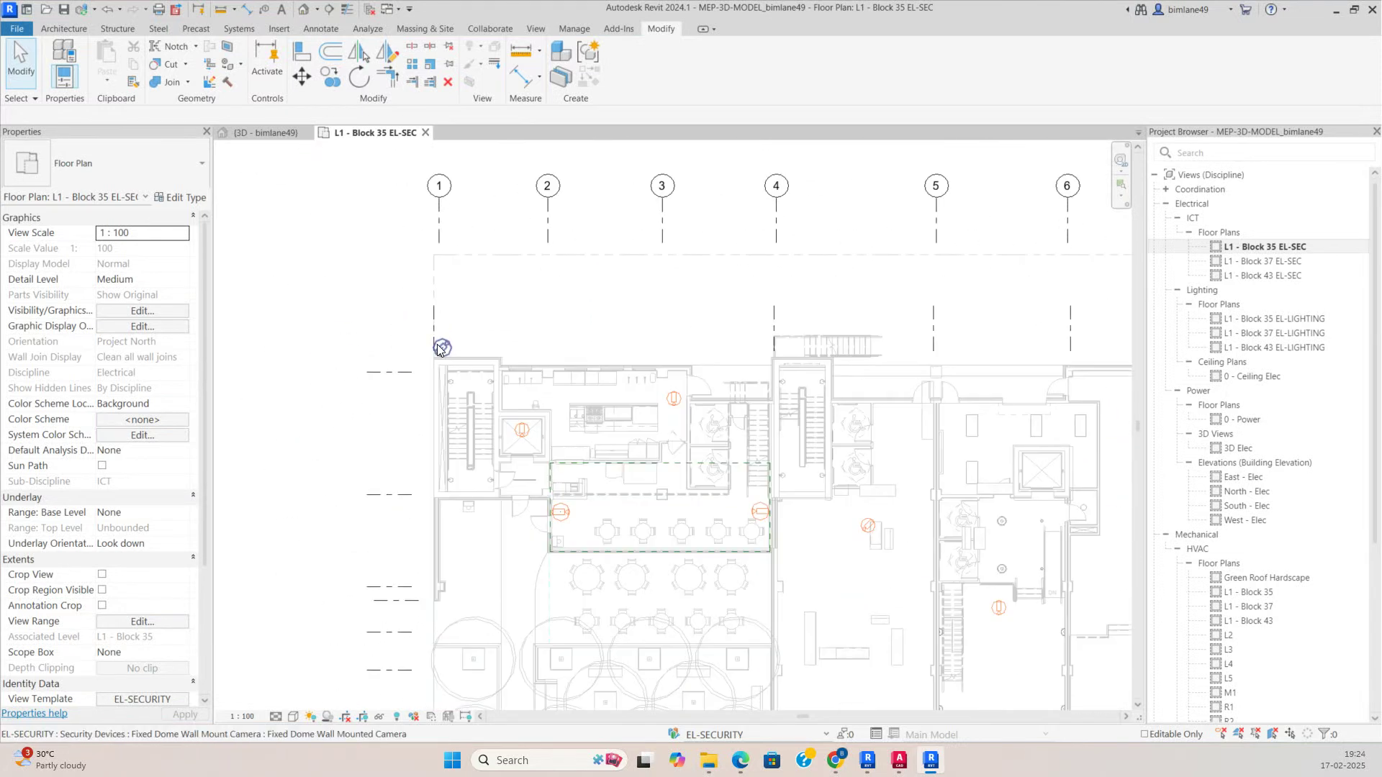
scroll(438, 344, up, 1)
click(437, 345)
scroll(498, 371, down, 4)
key(Escape)
middle_drag(662, 508, 525, 326)
middle_drag(601, 347, 754, 585)
scroll(749, 581, up, 2)
middle_drag(677, 455, 591, 265)
middle_drag(661, 428, 680, 552)
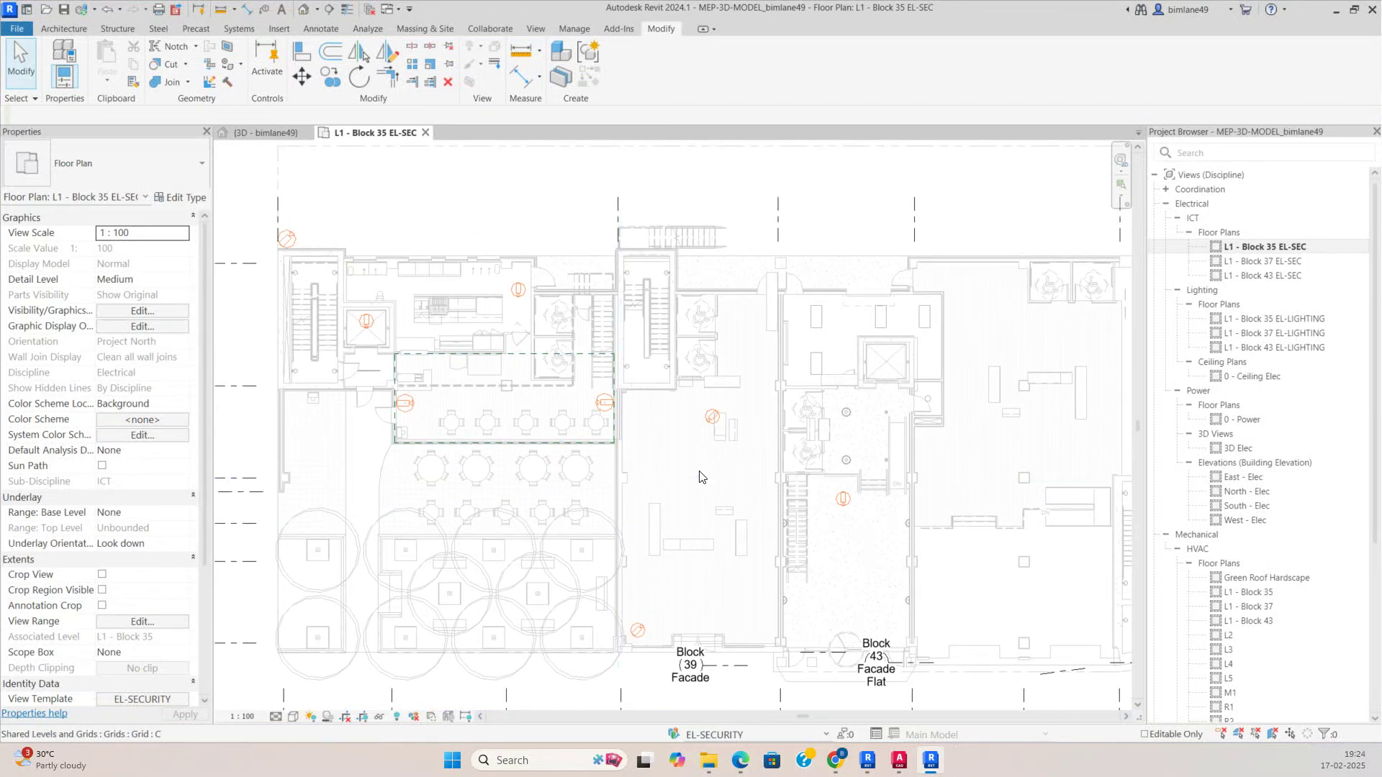
key(v)
key(v)
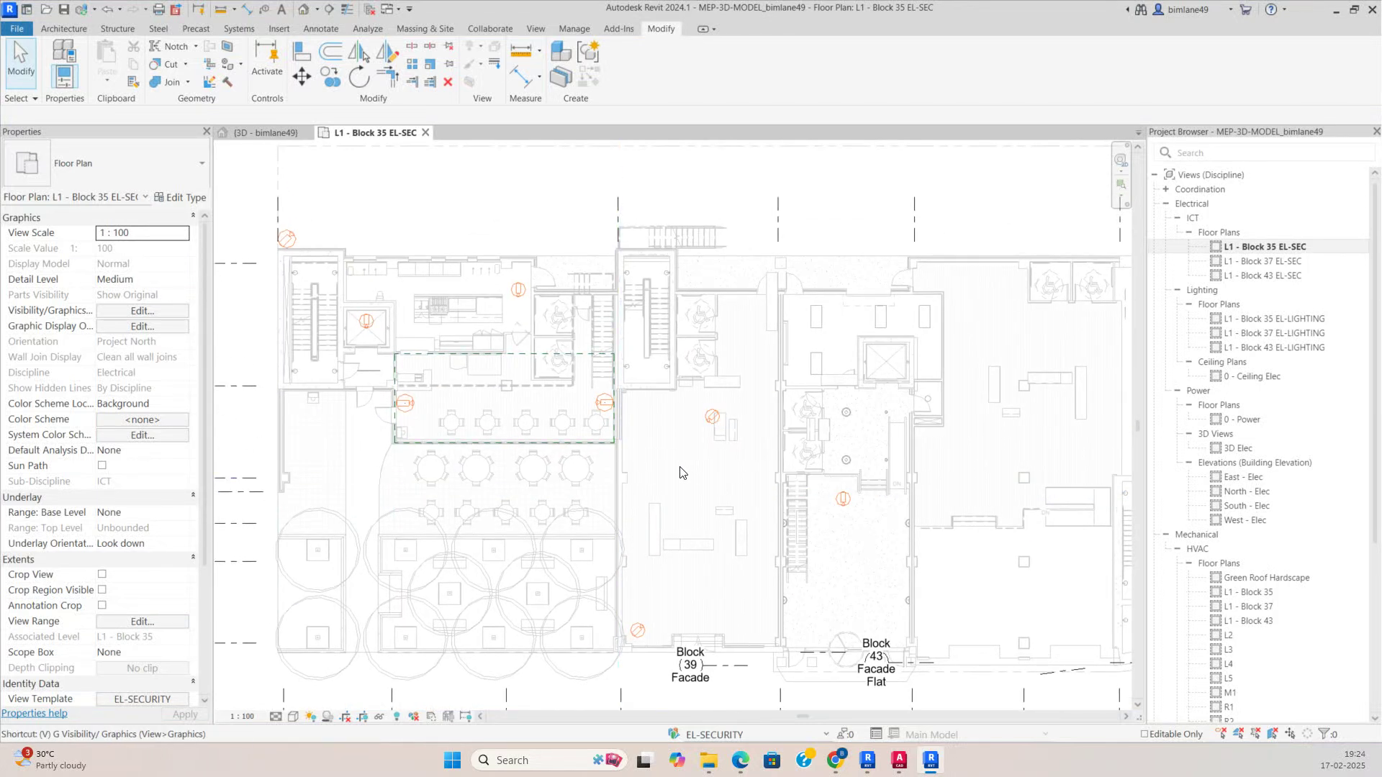
key(Escape)
Step: Create a rule-based filter named SECURITY TRUNKING from the filter overrides of the EL-SECURITY view template
scroll(140, 553, down, 5)
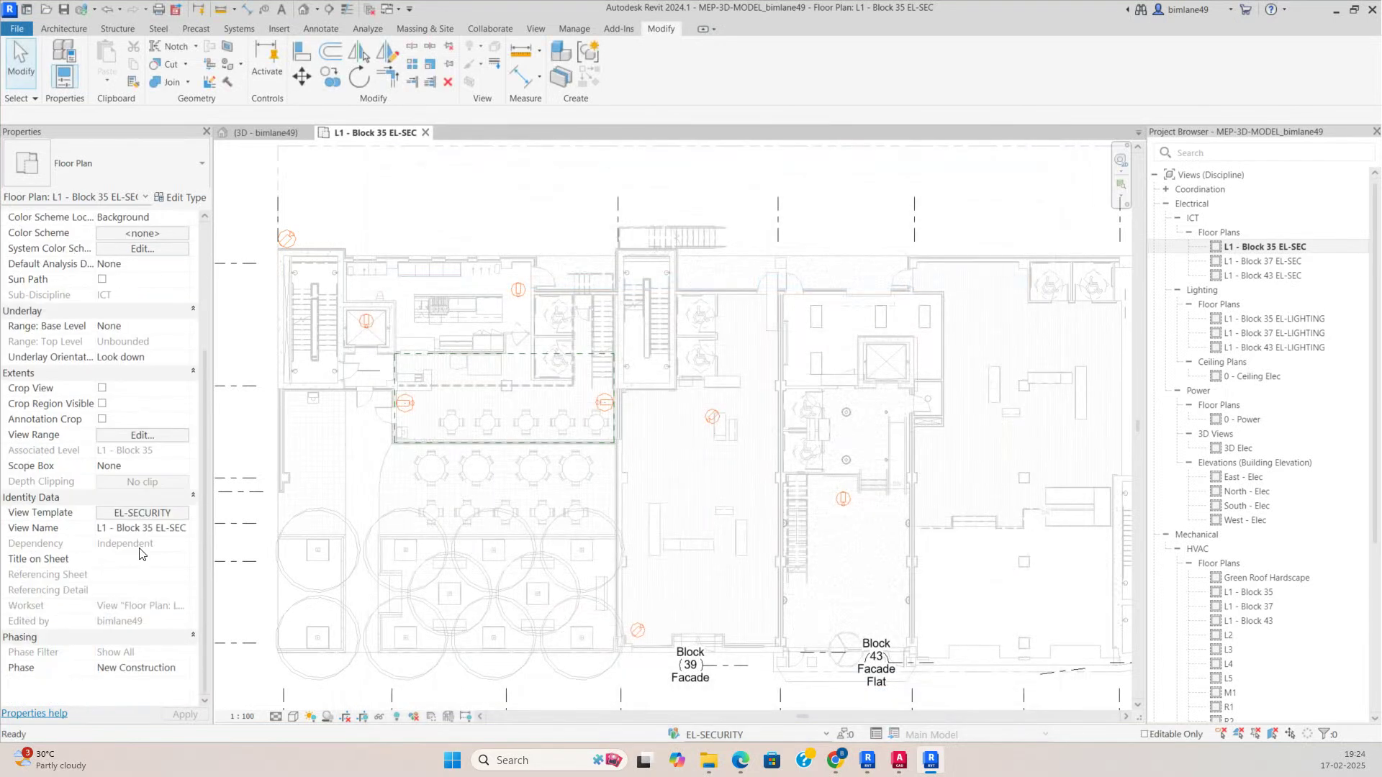
click(138, 514)
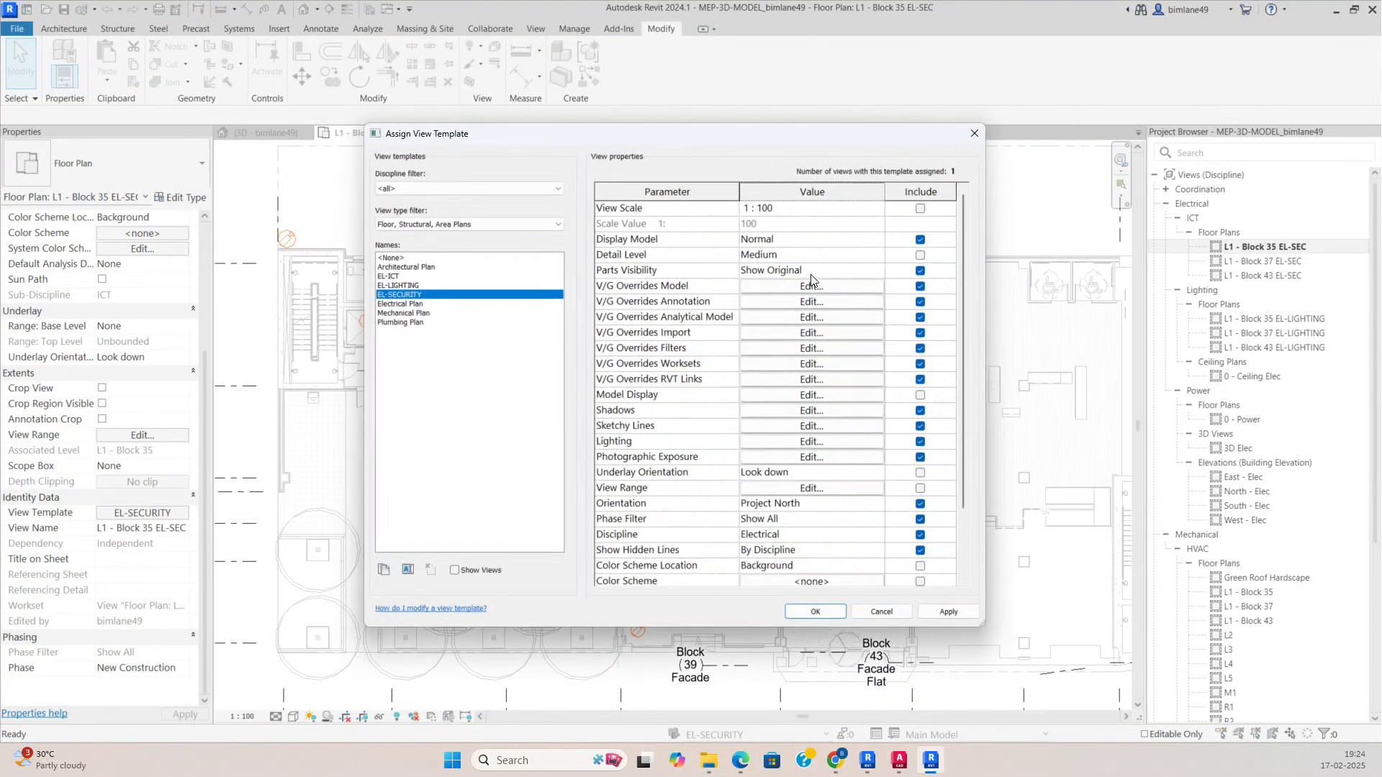
click(803, 348)
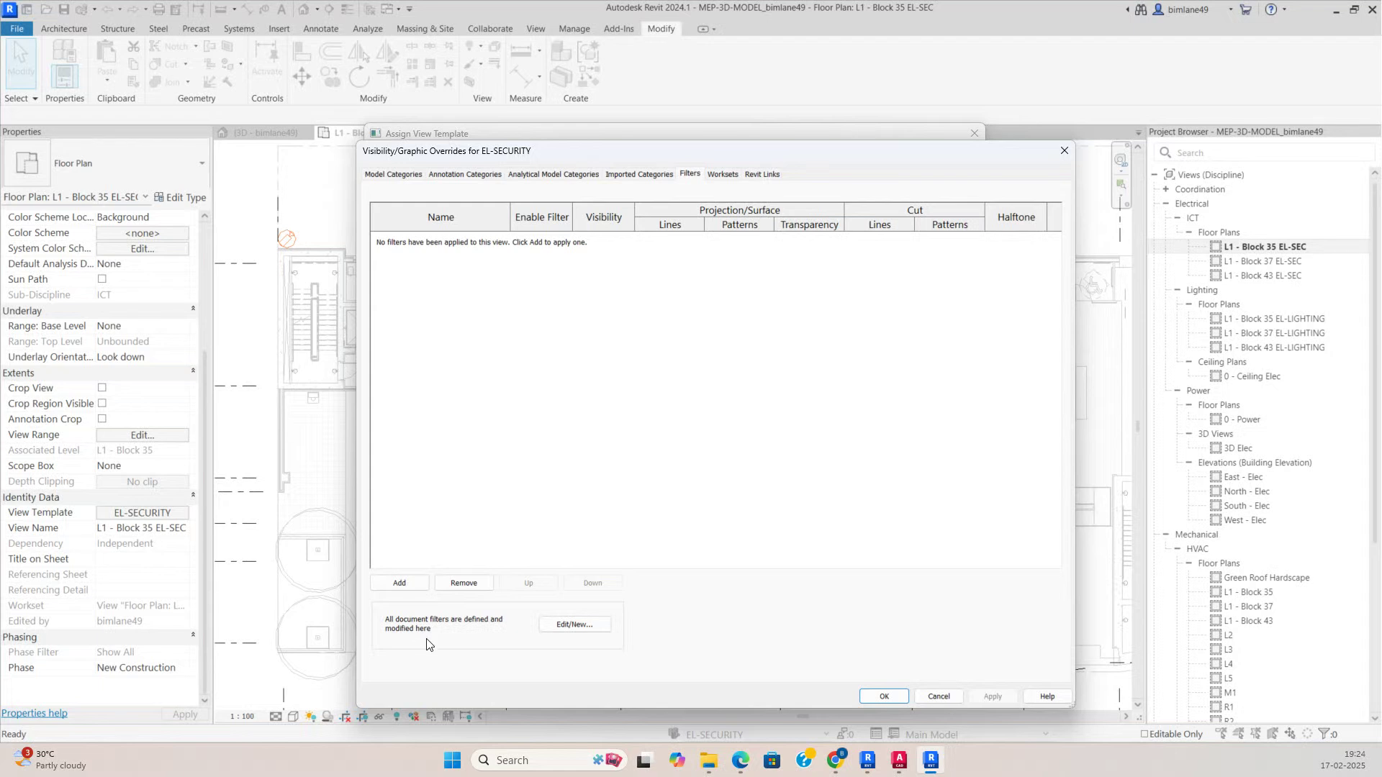
click(572, 624)
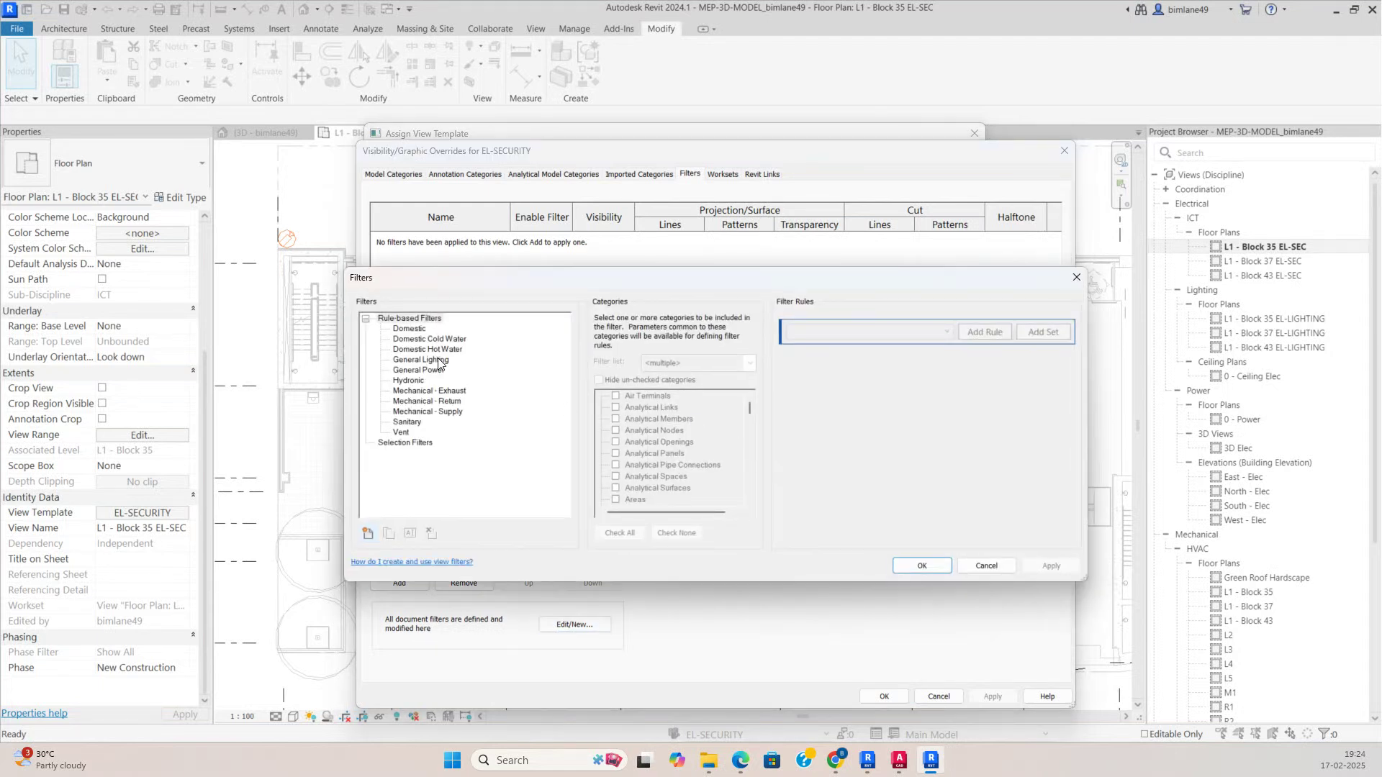
click(368, 534)
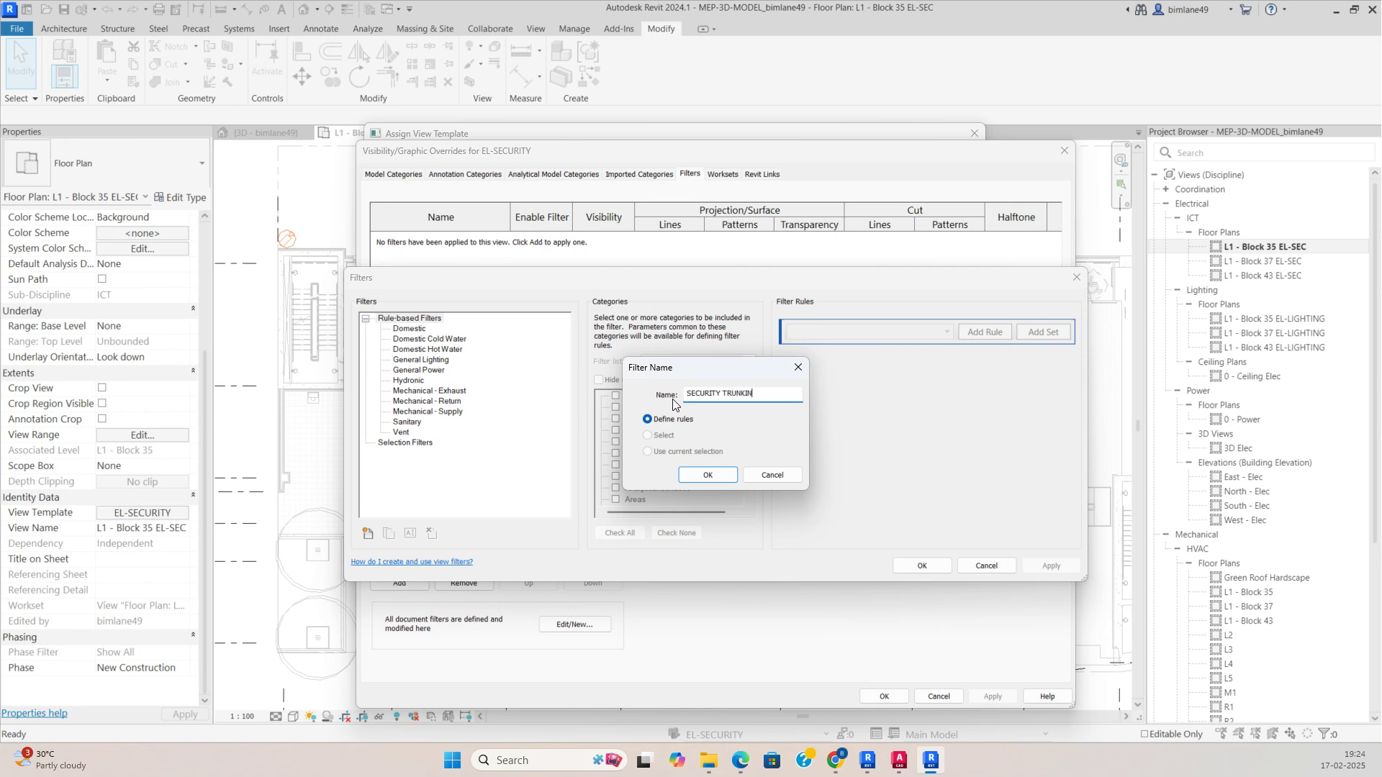
click(712, 474)
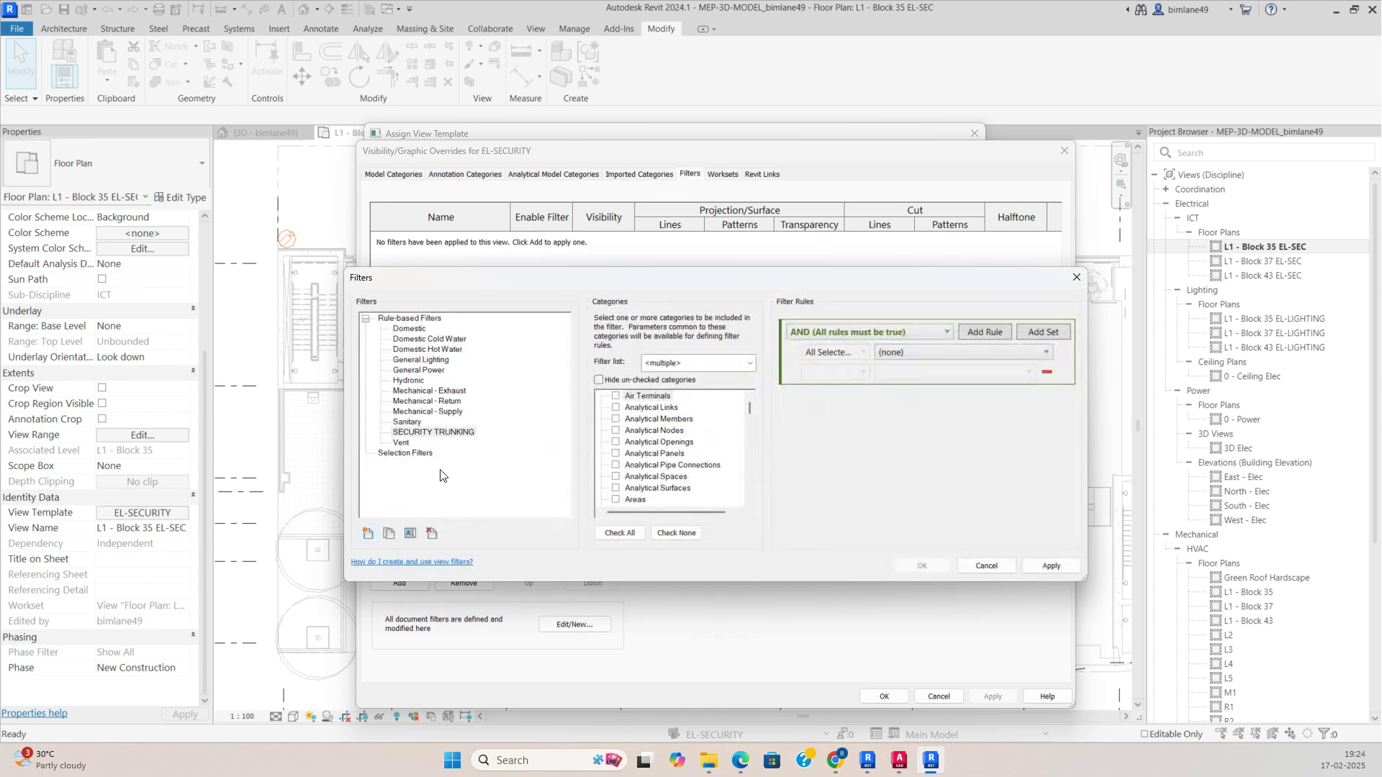
Step: Include the Cable Tray Fittings and Cable Trays categories in the SECURITY TRUNKING filter
click(973, 353)
click(855, 386)
scroll(633, 461, down, 3)
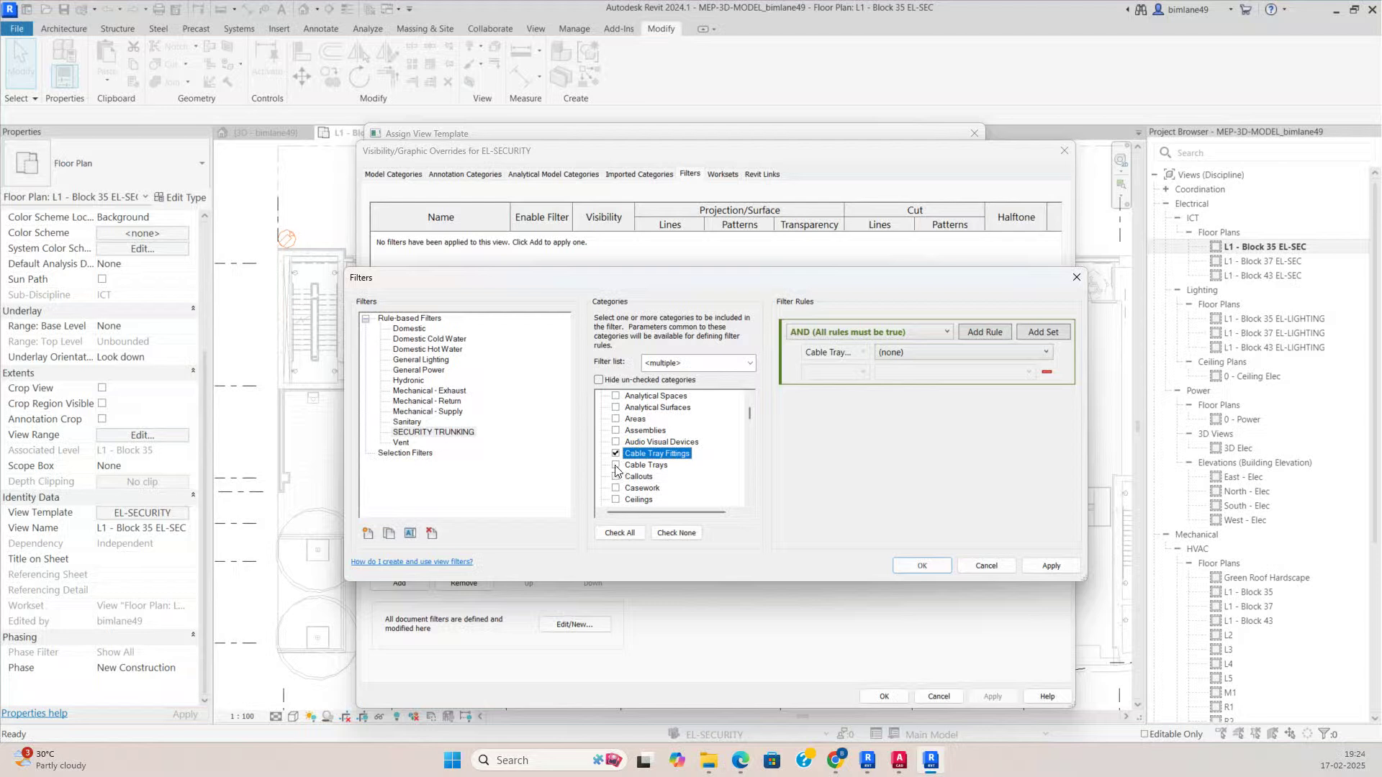
click(615, 465)
Step: Define the filter rule as Service Type equals SEC-TRUNKING and accept the filter definition
click(973, 354)
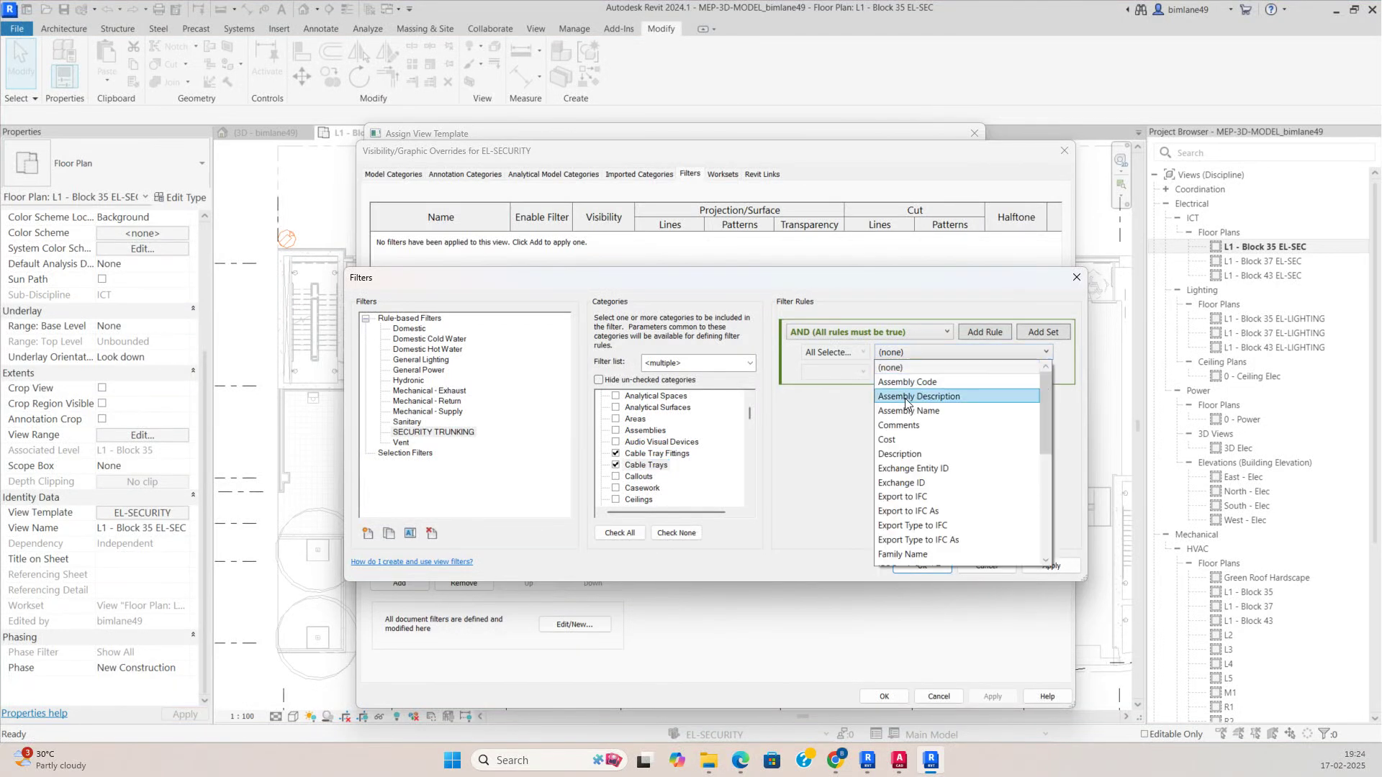
scroll(910, 467, down, 2)
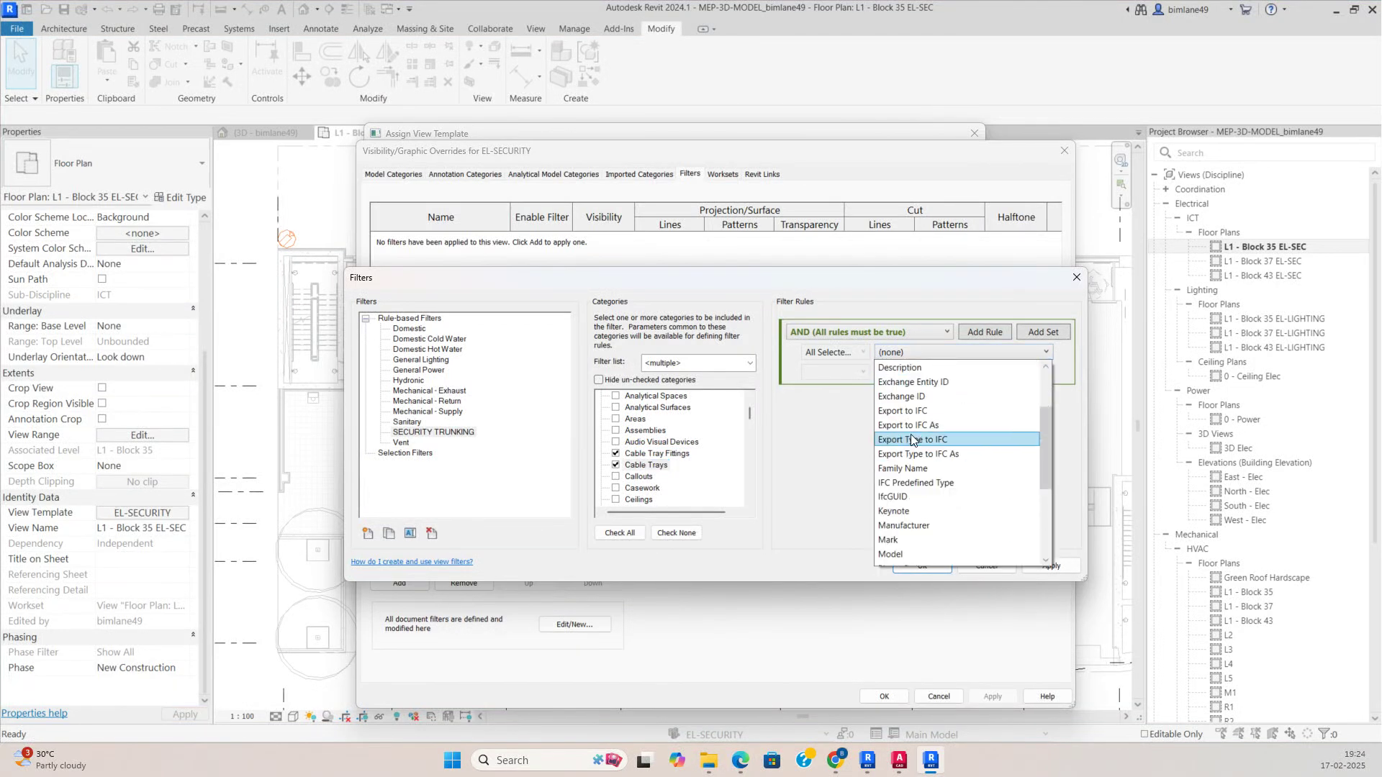
scroll(917, 460, down, 2)
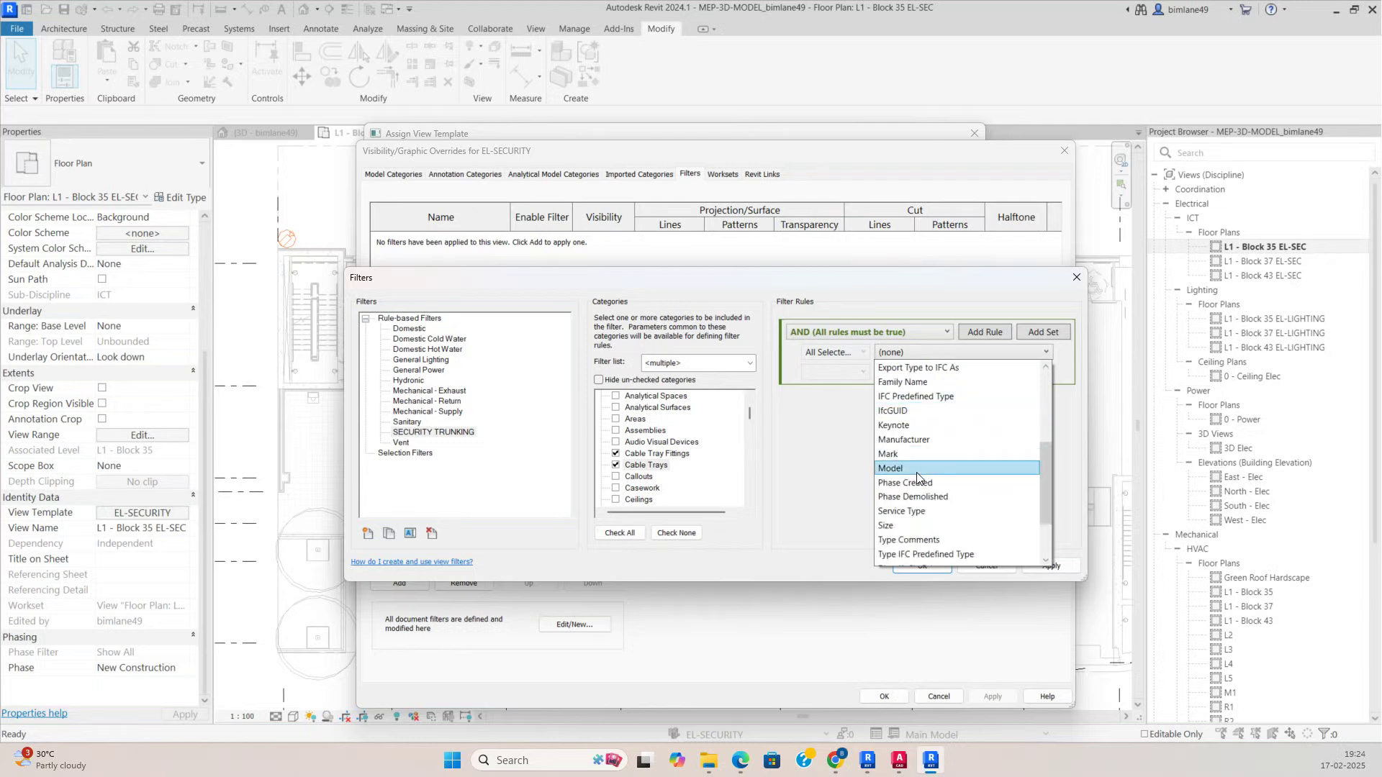
click(900, 507)
click(861, 373)
click(840, 386)
click(922, 379)
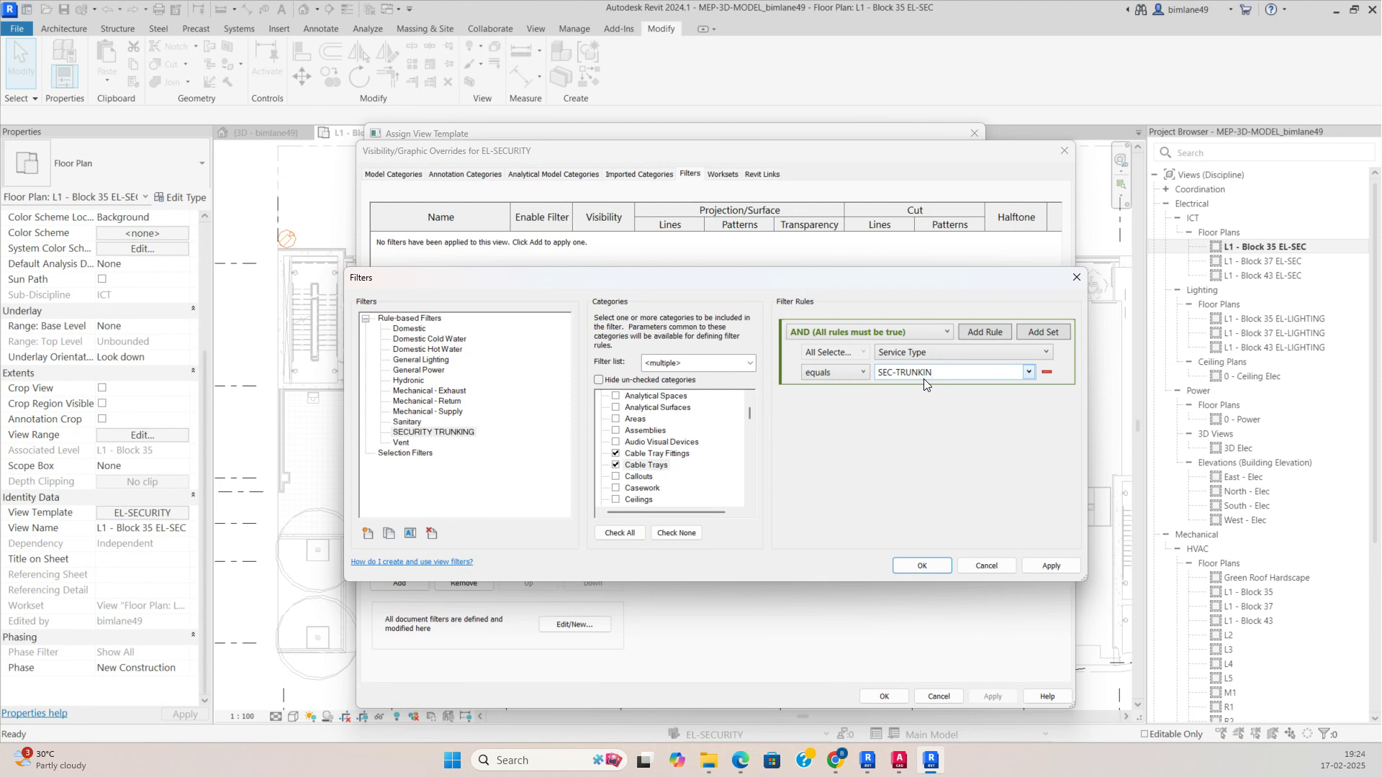
click(922, 565)
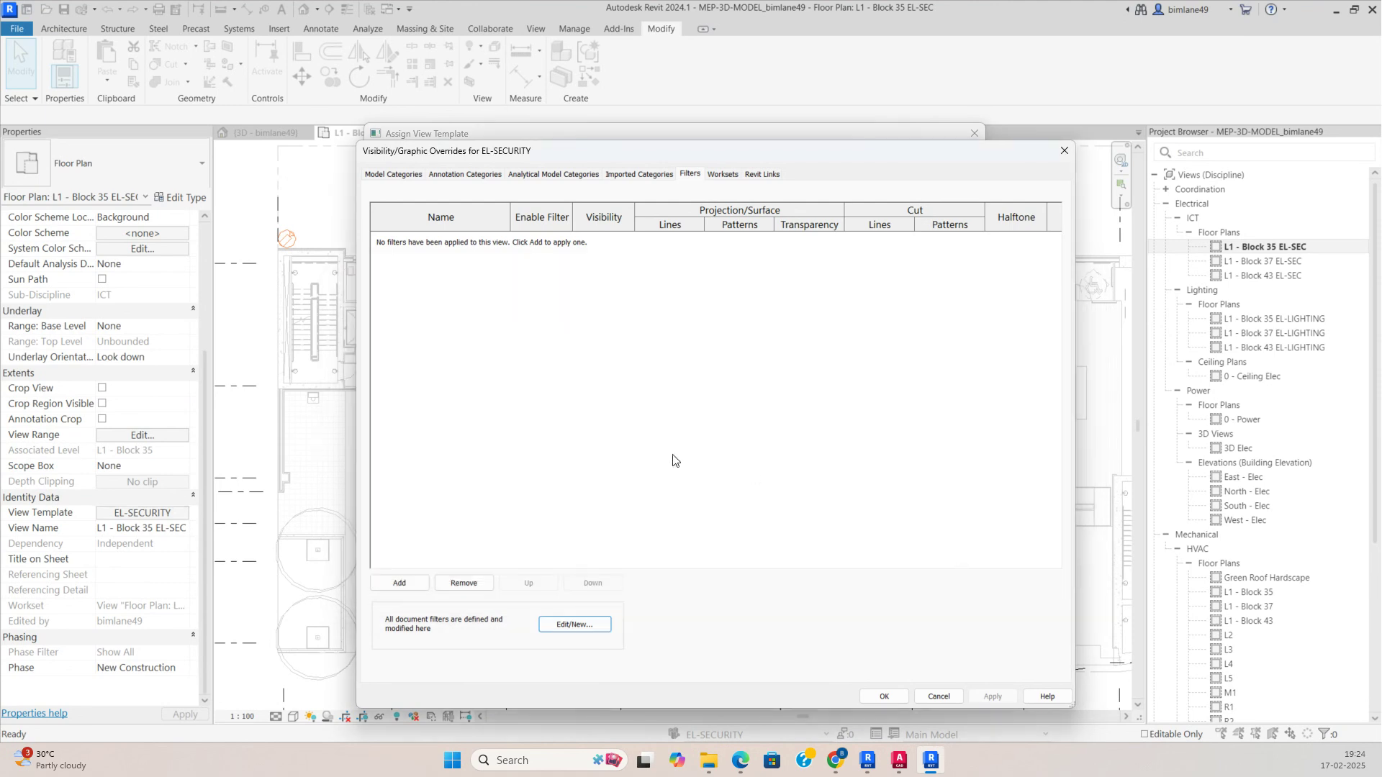
Step: Add the SECURITY TRUNKING filter to the EL-SECURITY template's visibility overrides
click(402, 583)
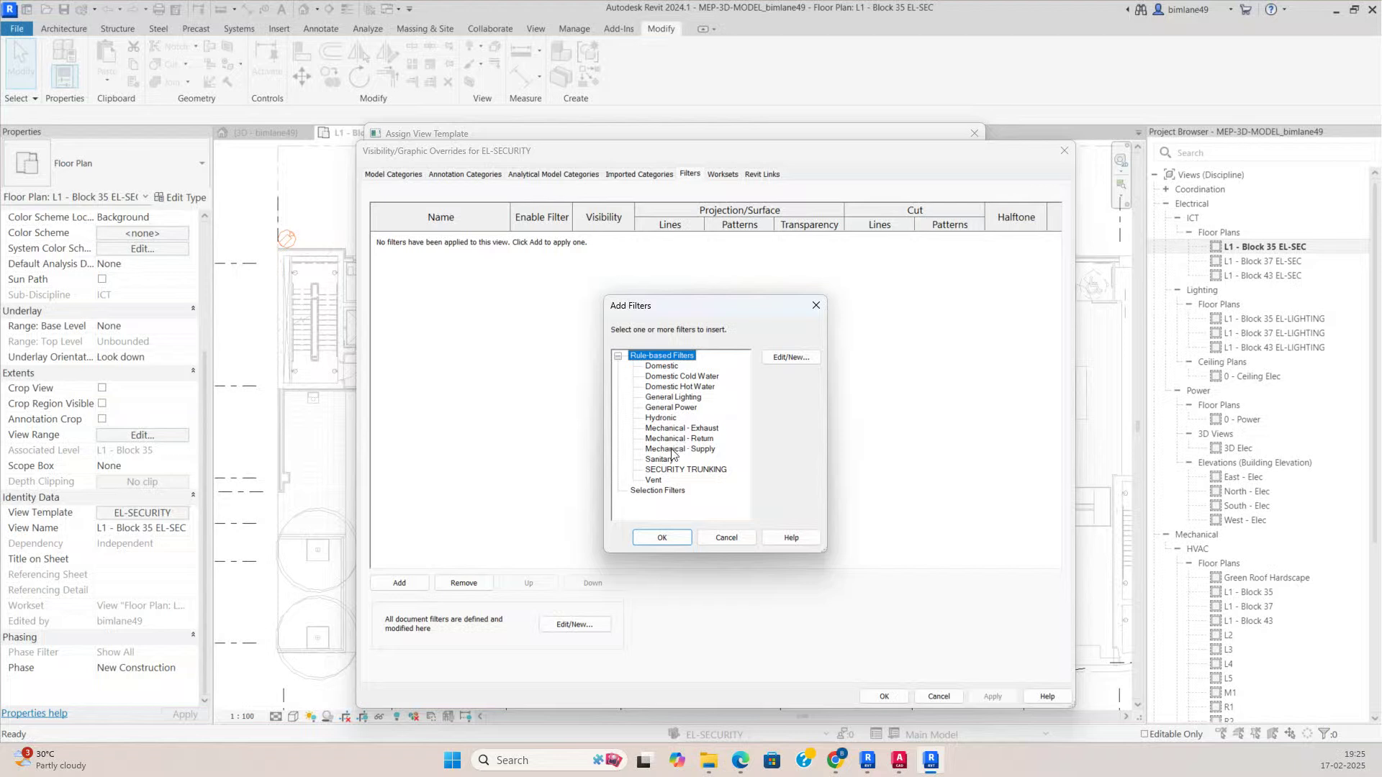
click(679, 470)
click(662, 537)
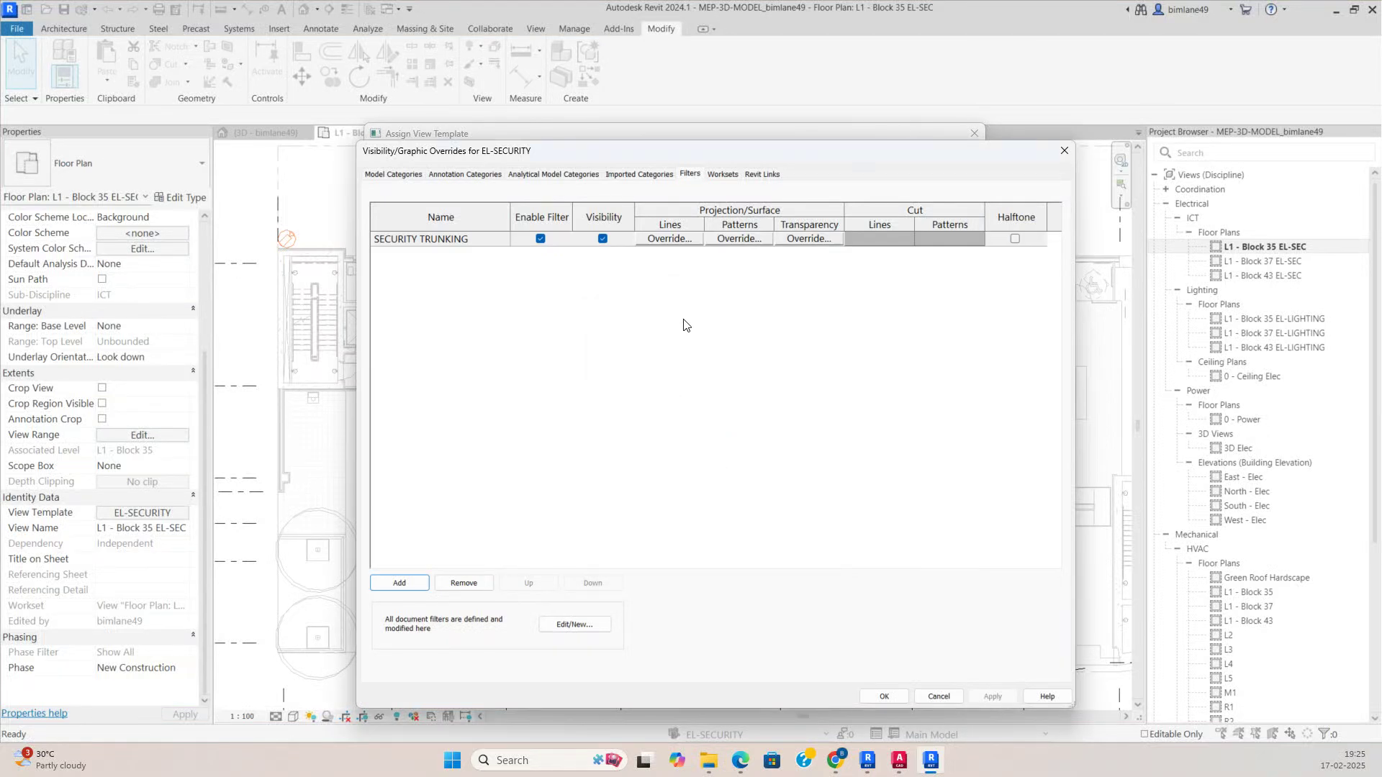
click(730, 240)
click(745, 390)
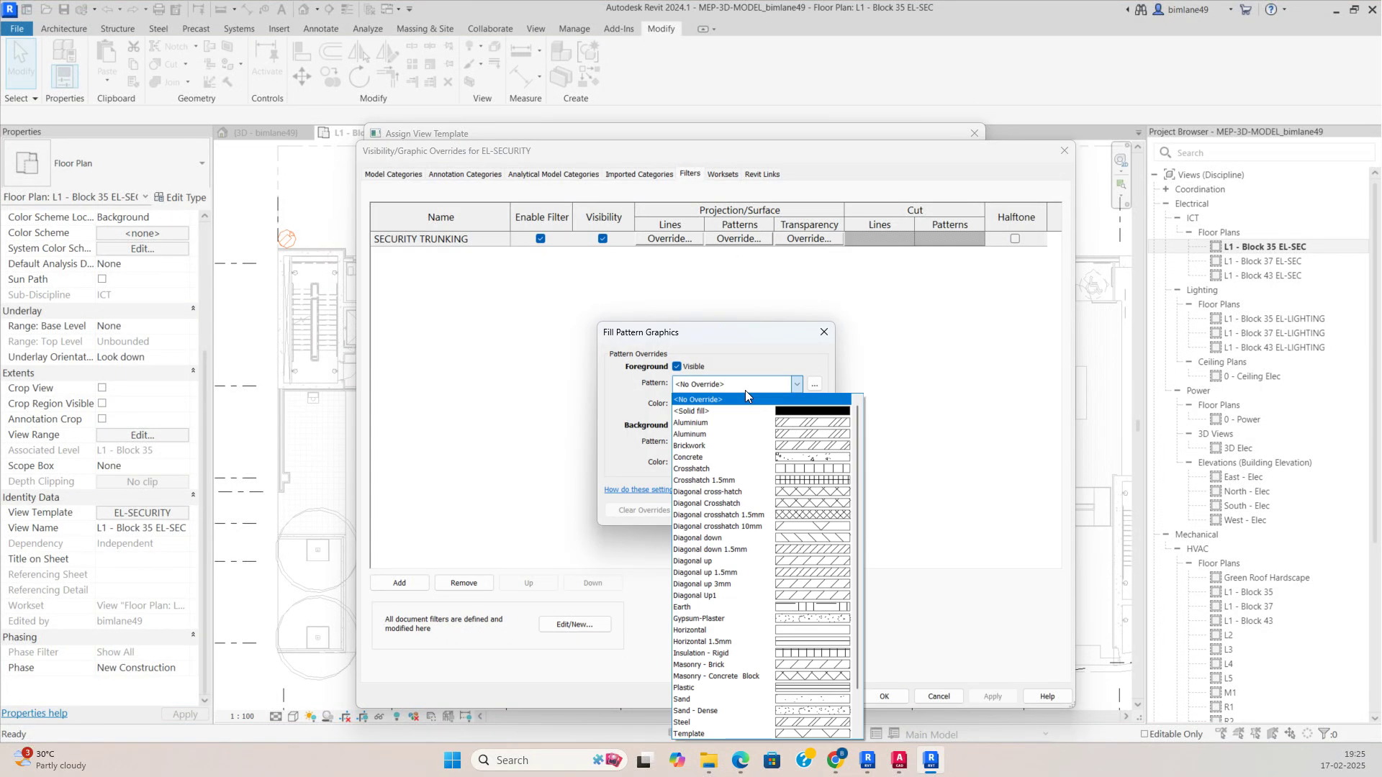
click(747, 524)
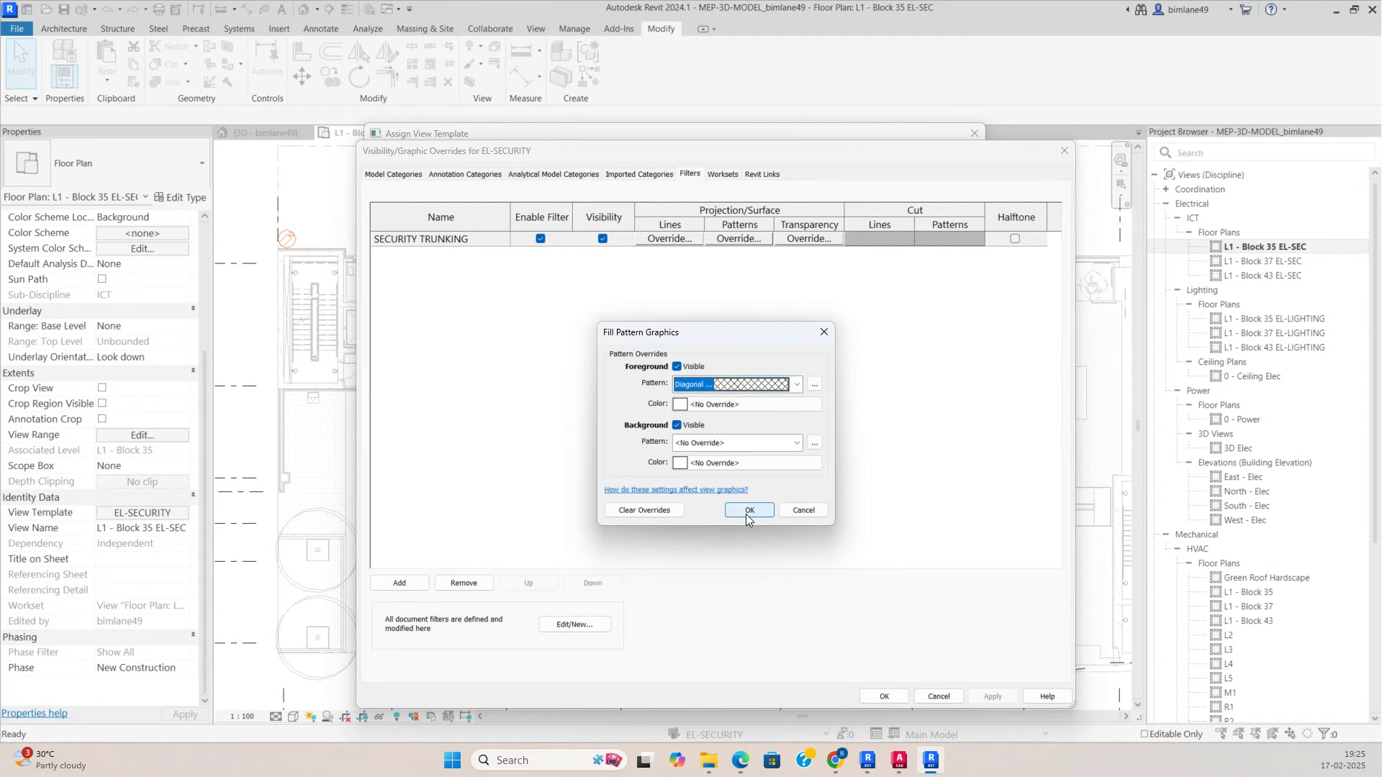
click(718, 409)
key(Escape)
key(Escape)
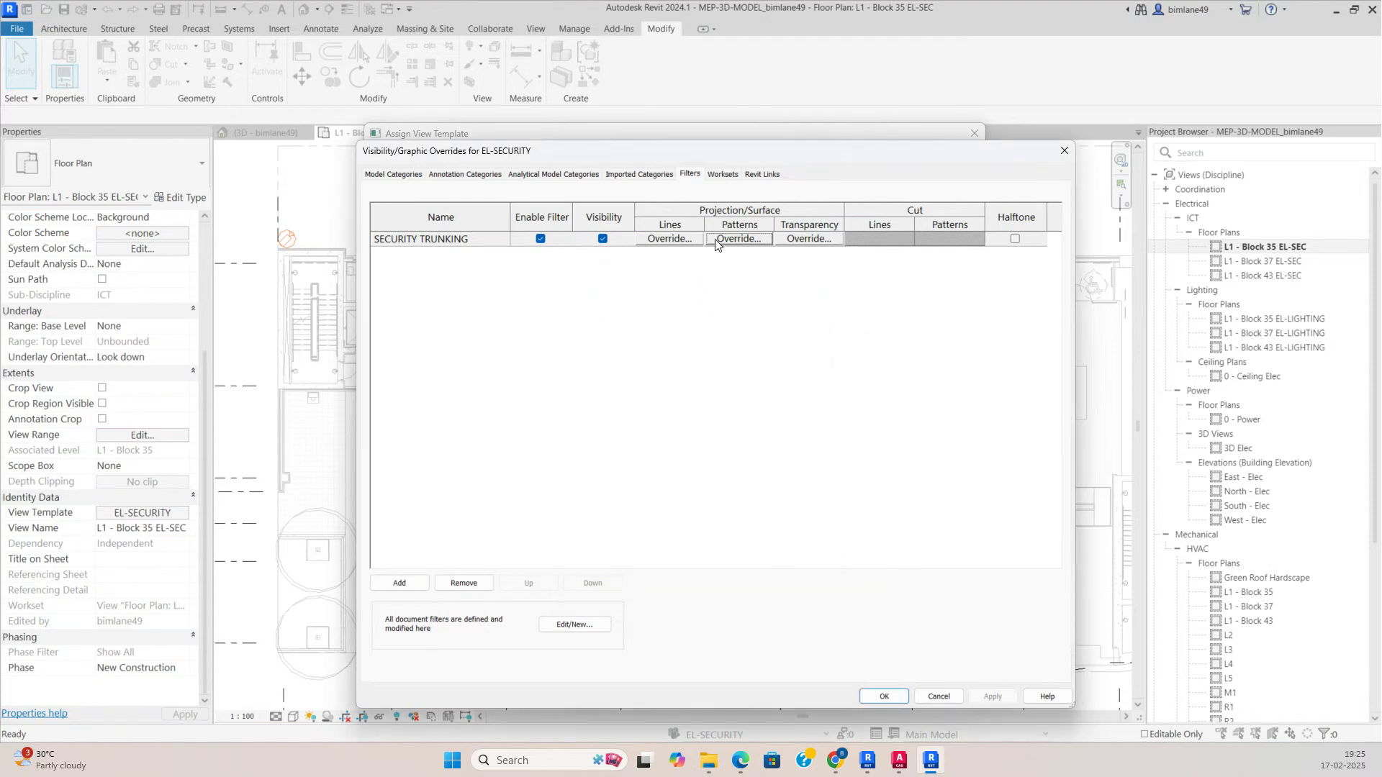
Step: Override the SECURITY TRUNKING filter's projection foreground pattern with Diagonal crosshatch 1.5mm
click(716, 242)
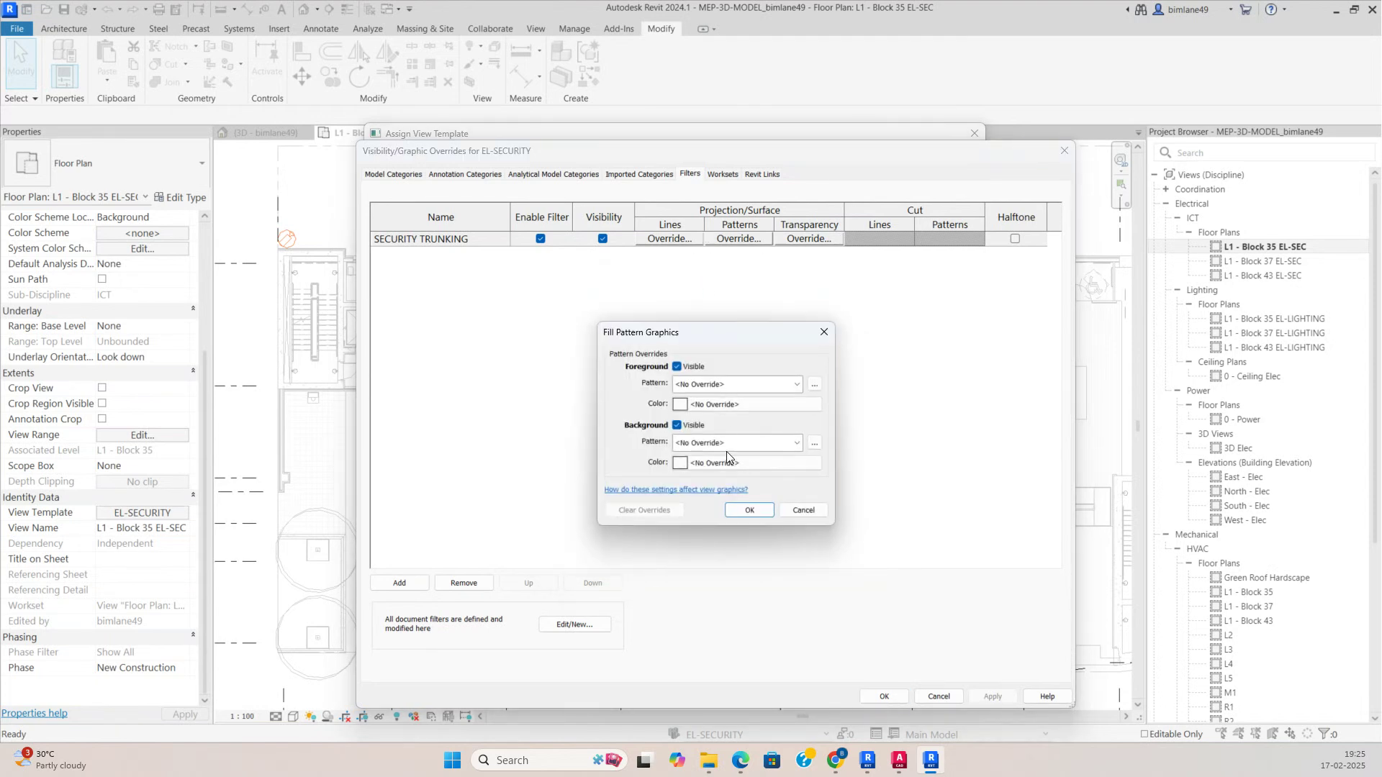
click(762, 403)
key(Escape)
click(750, 384)
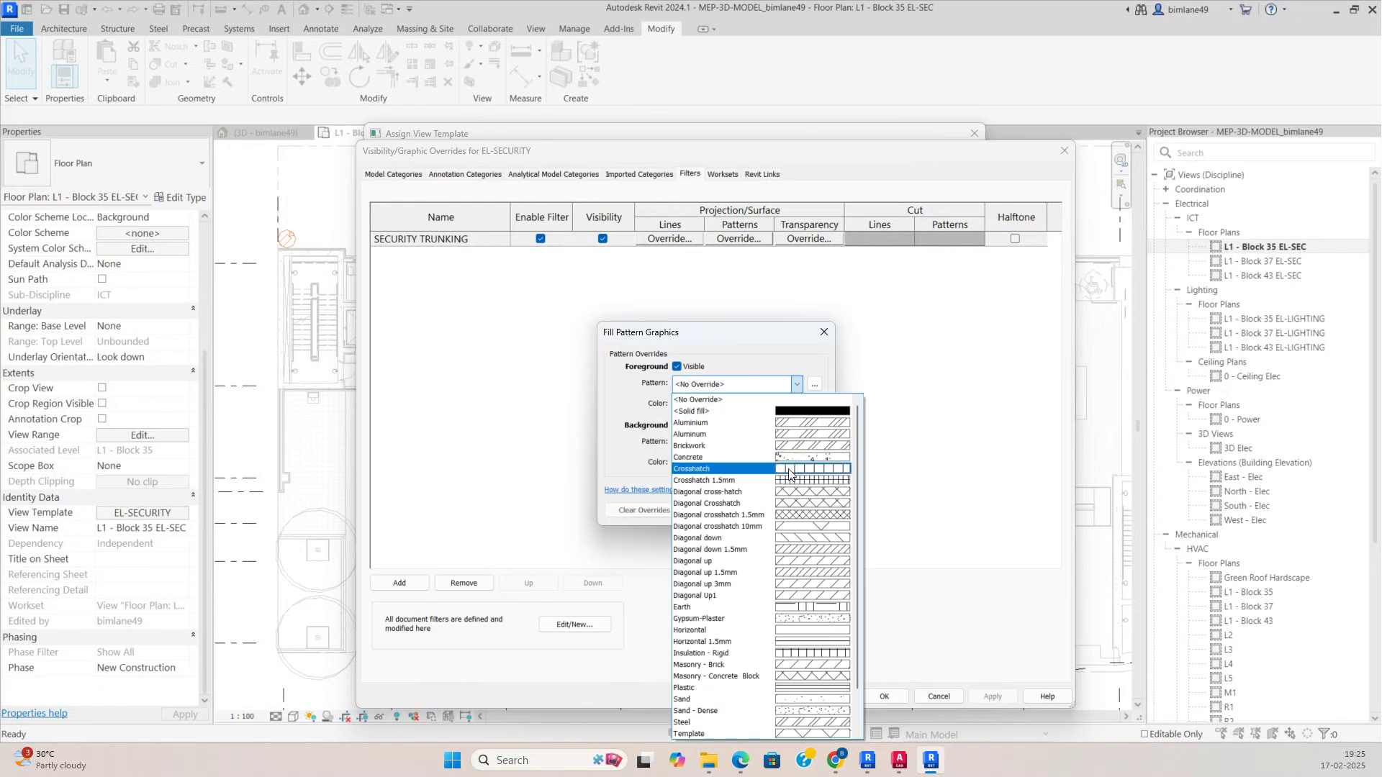
click(792, 514)
click(748, 510)
Step: Override the filter's projection lines with color RGB 255-000-128 and weight 4, and accept the EL-SECURITY template changes
click(669, 239)
click(714, 427)
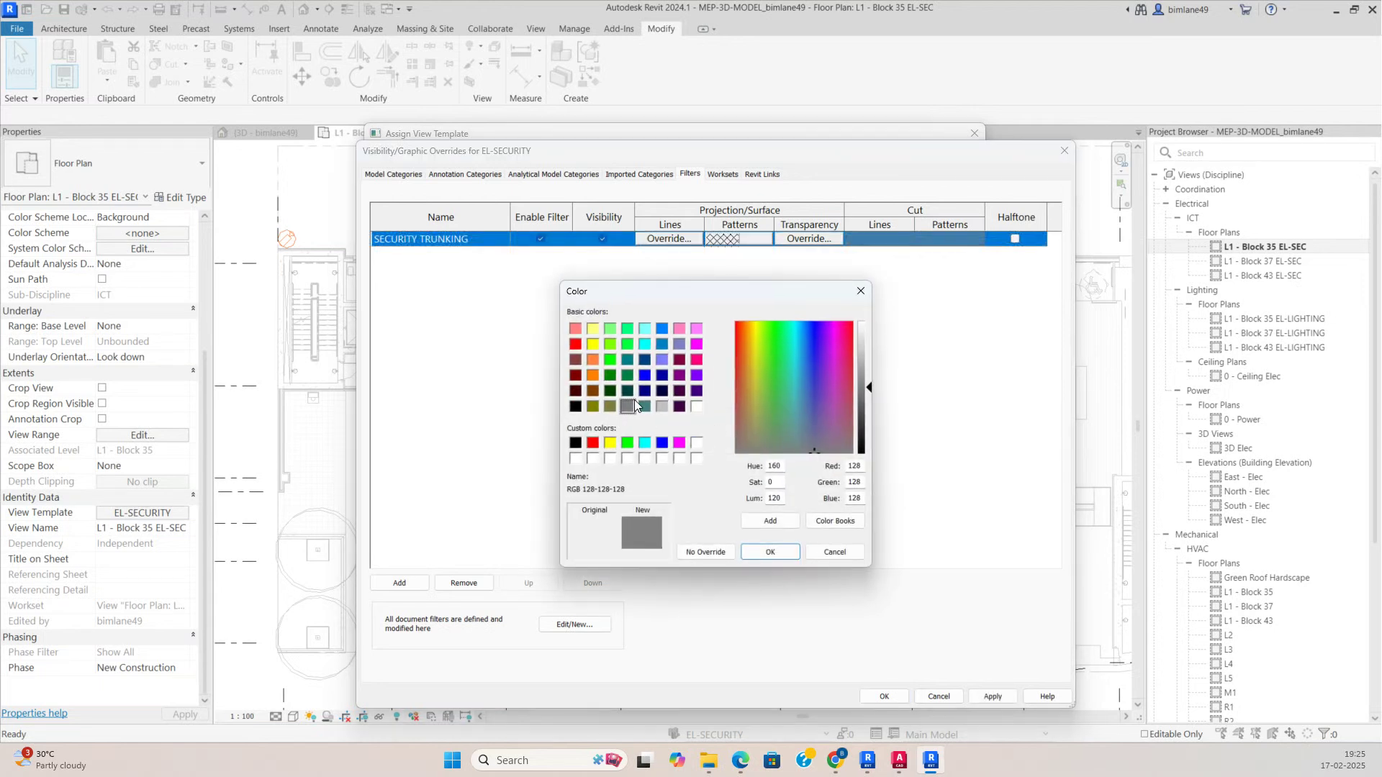
click(695, 362)
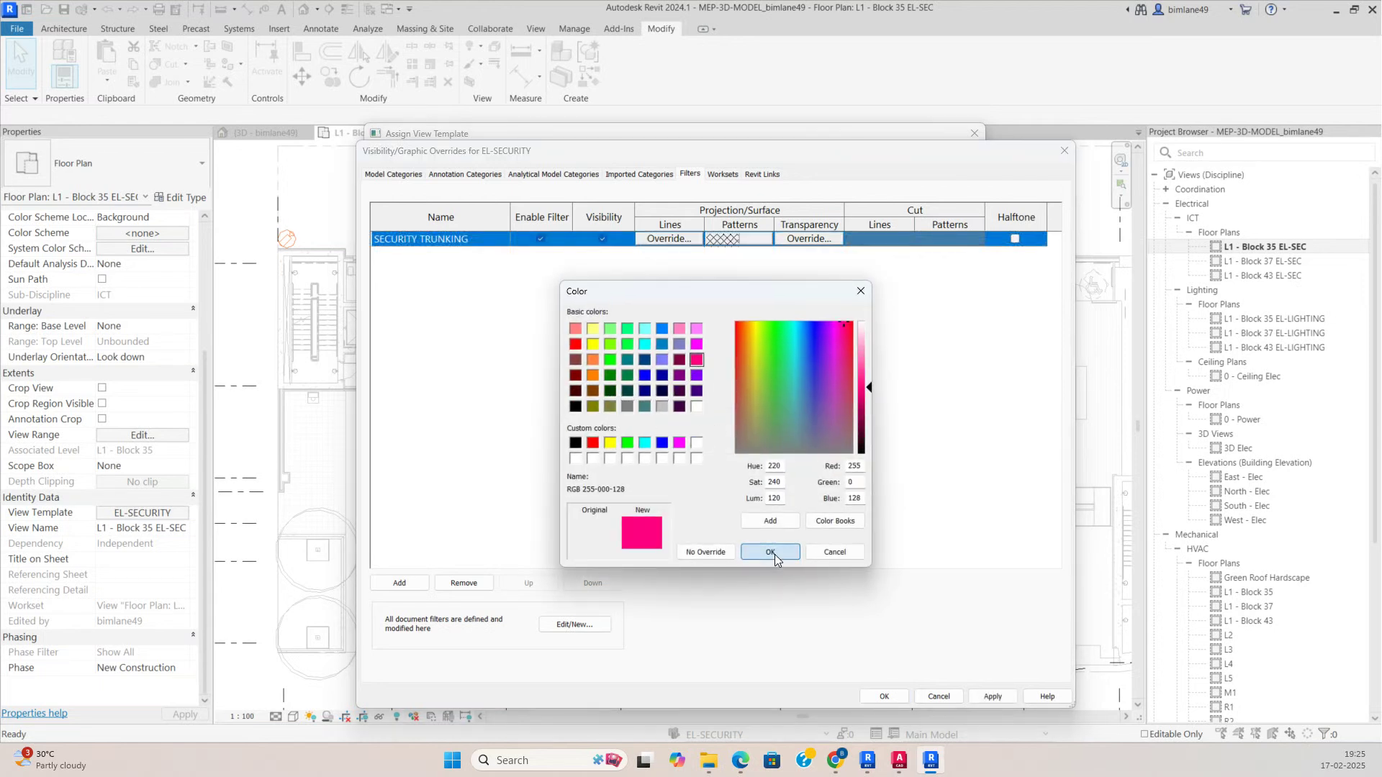
click(770, 552)
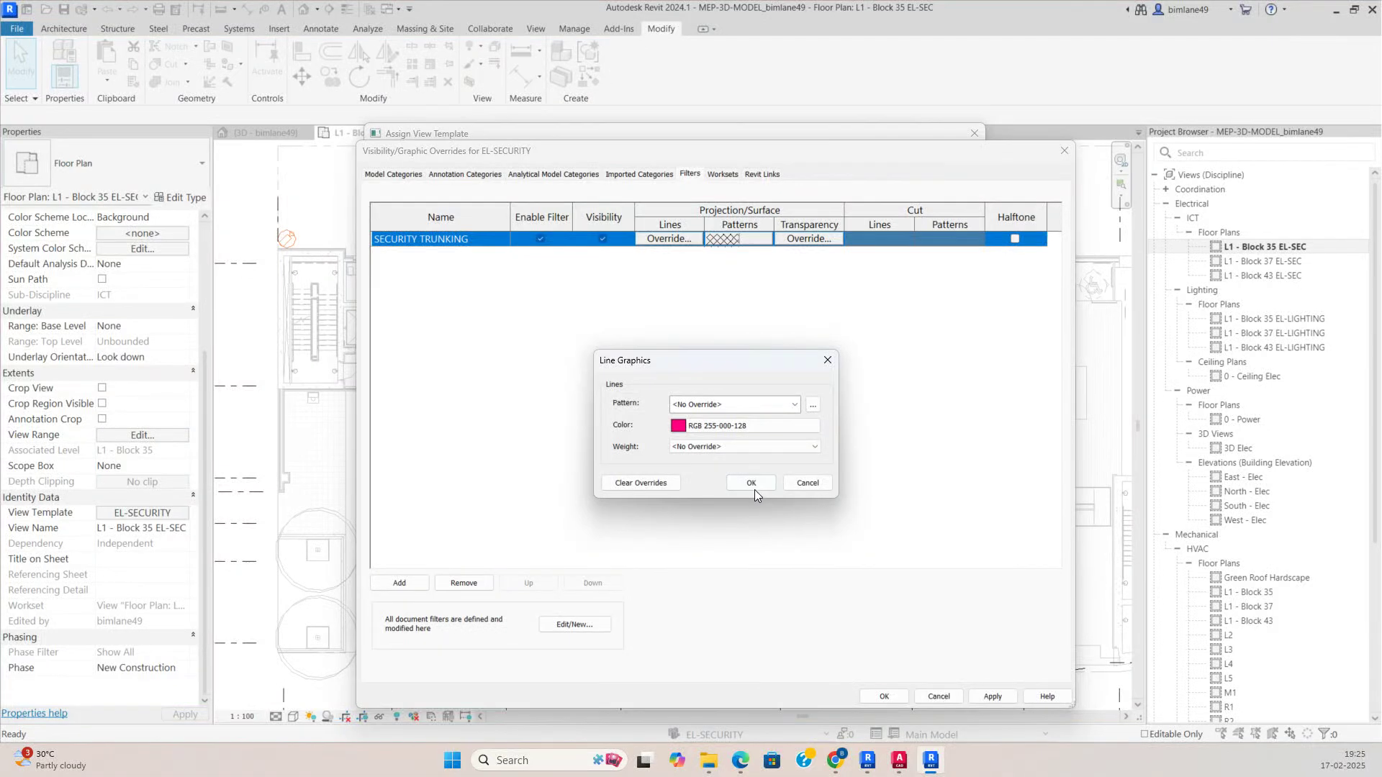
click(741, 450)
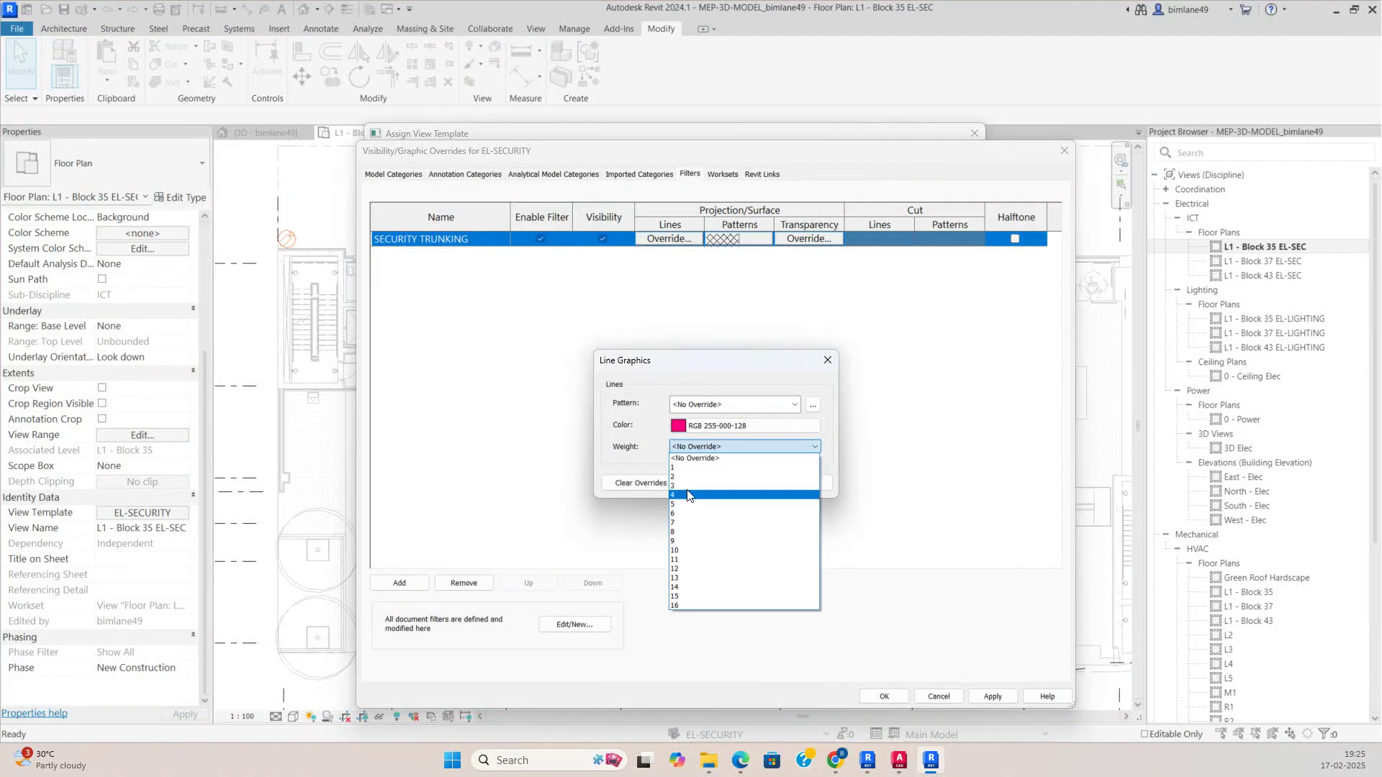
click(713, 499)
click(751, 483)
click(871, 695)
click(817, 611)
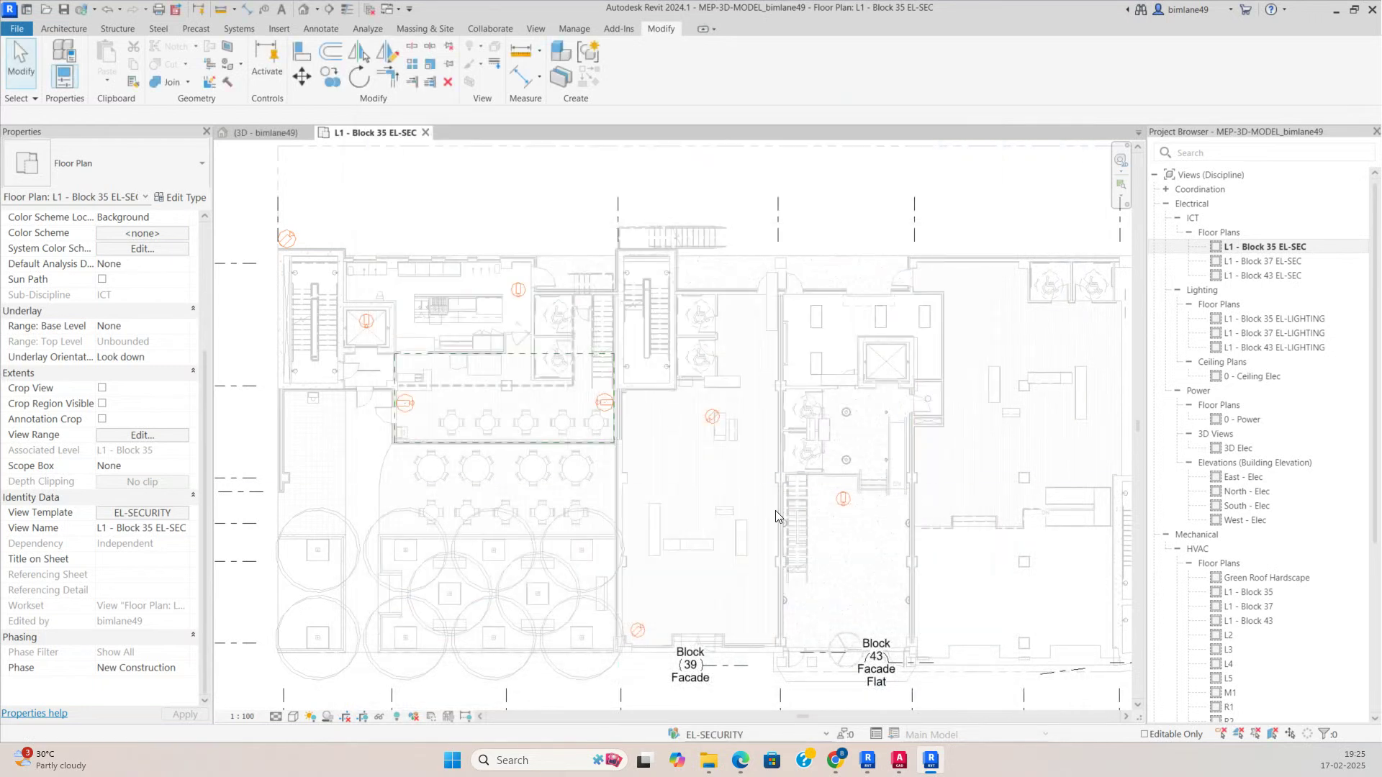
Step: Start a channel cable tray with a width of 50 mm and a height of 50 mm
click(256, 25)
click(995, 64)
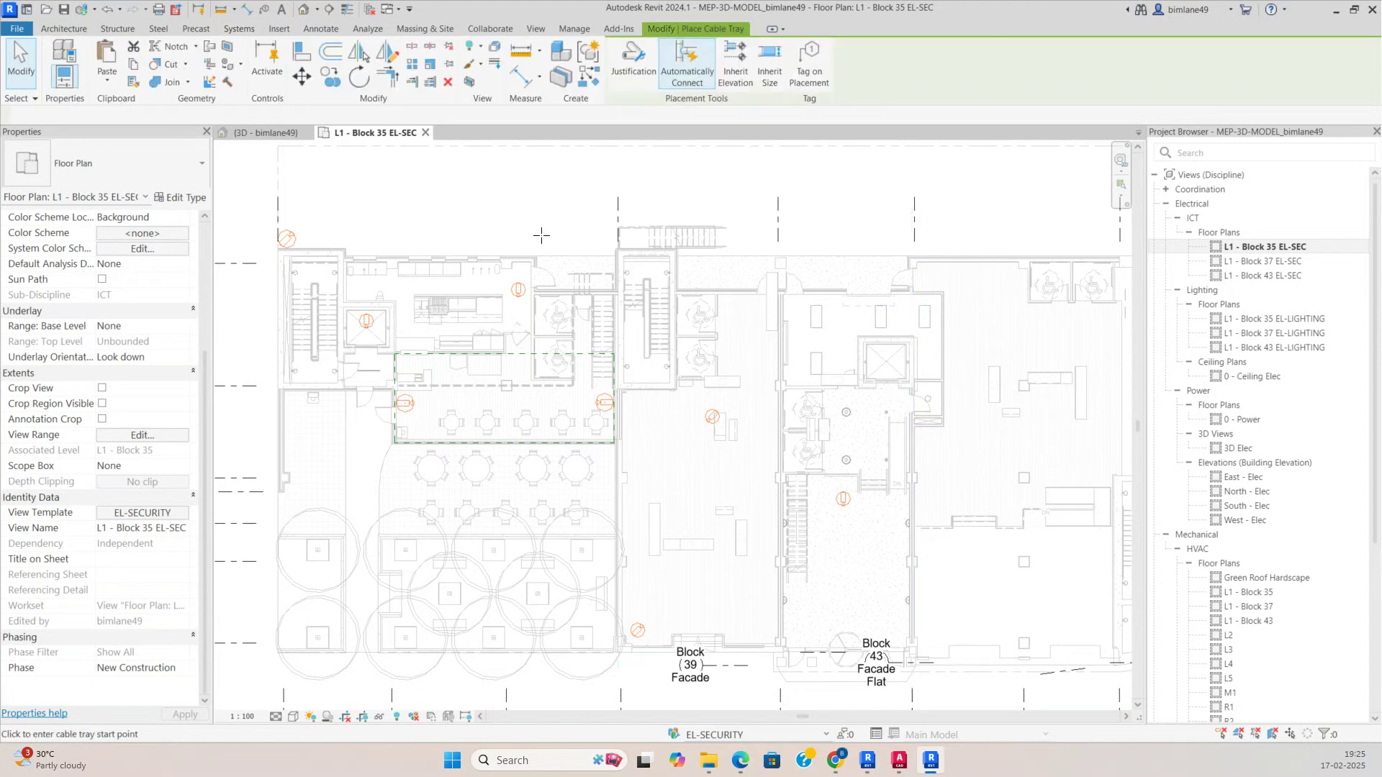
click(245, 115)
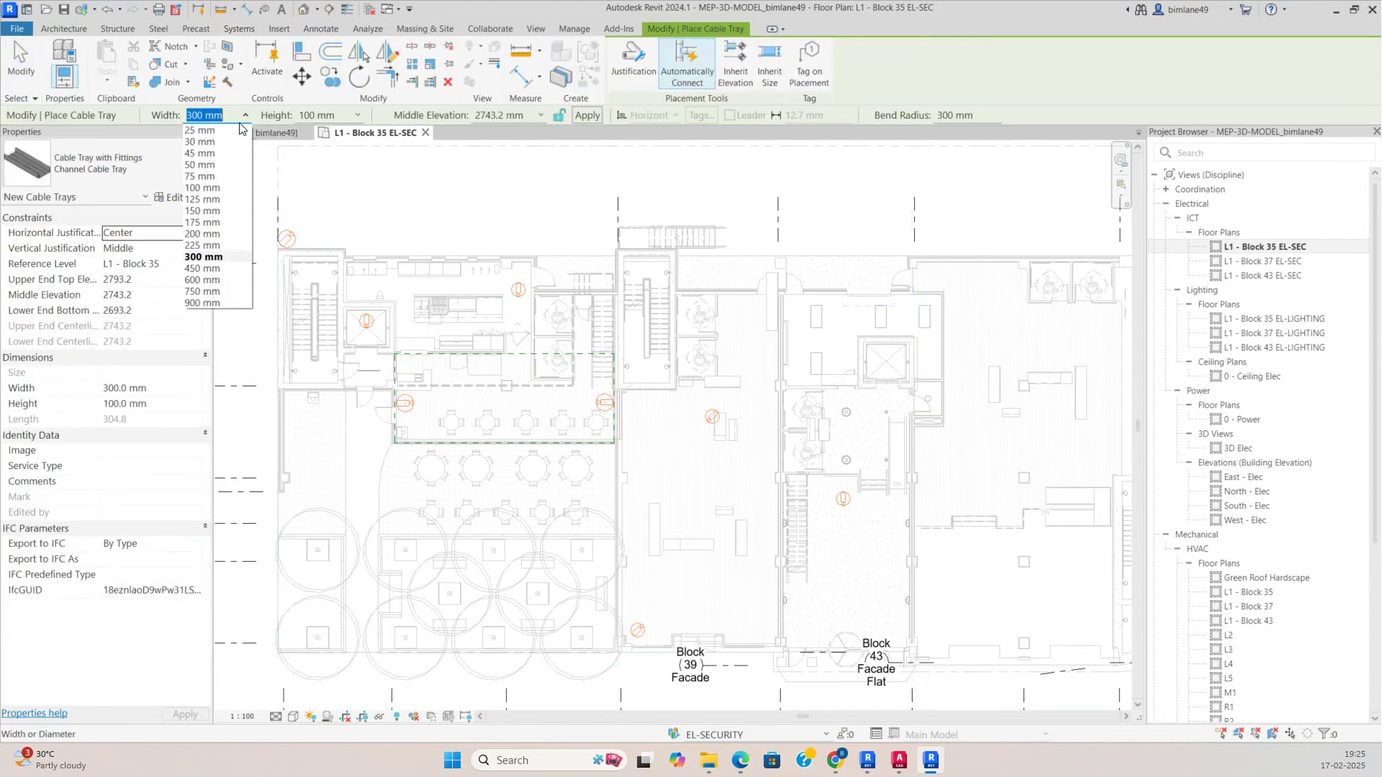
click(208, 160)
click(357, 115)
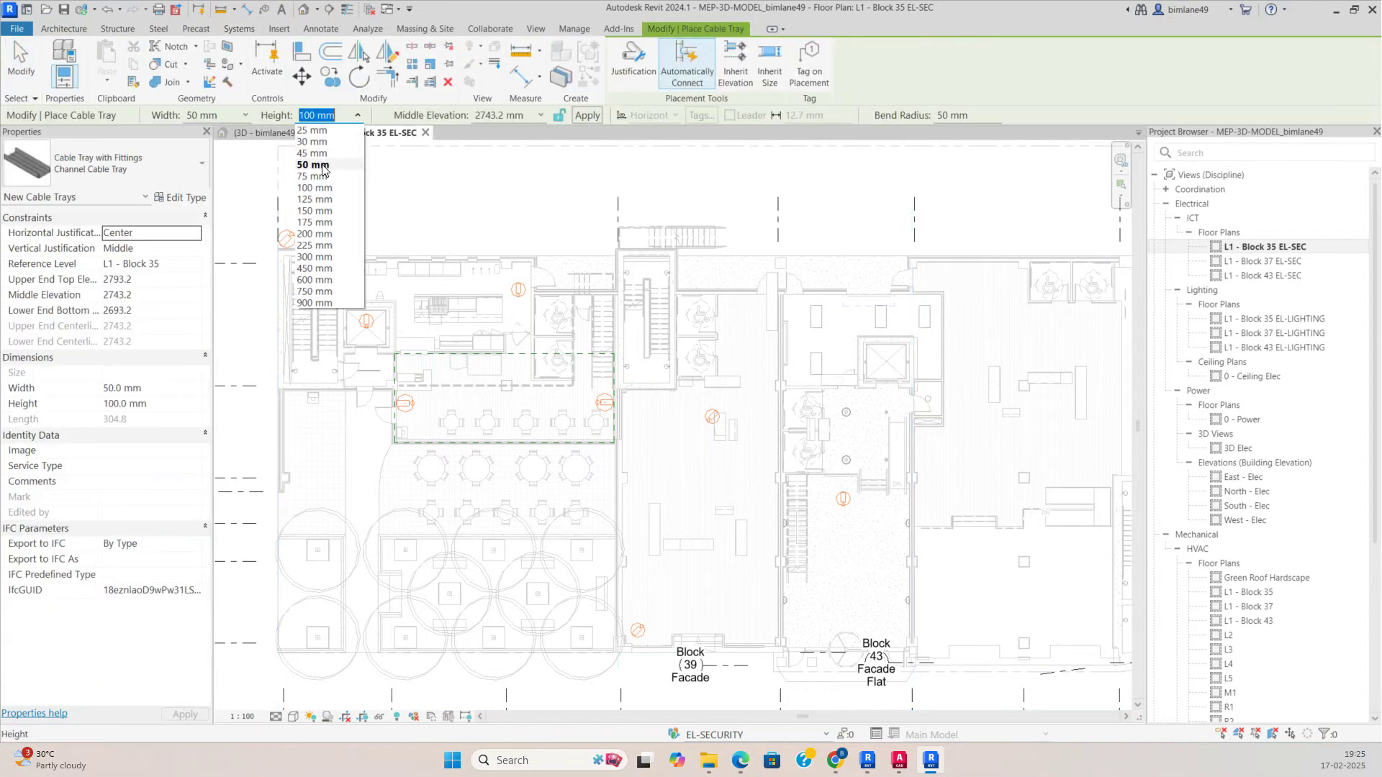
click(320, 164)
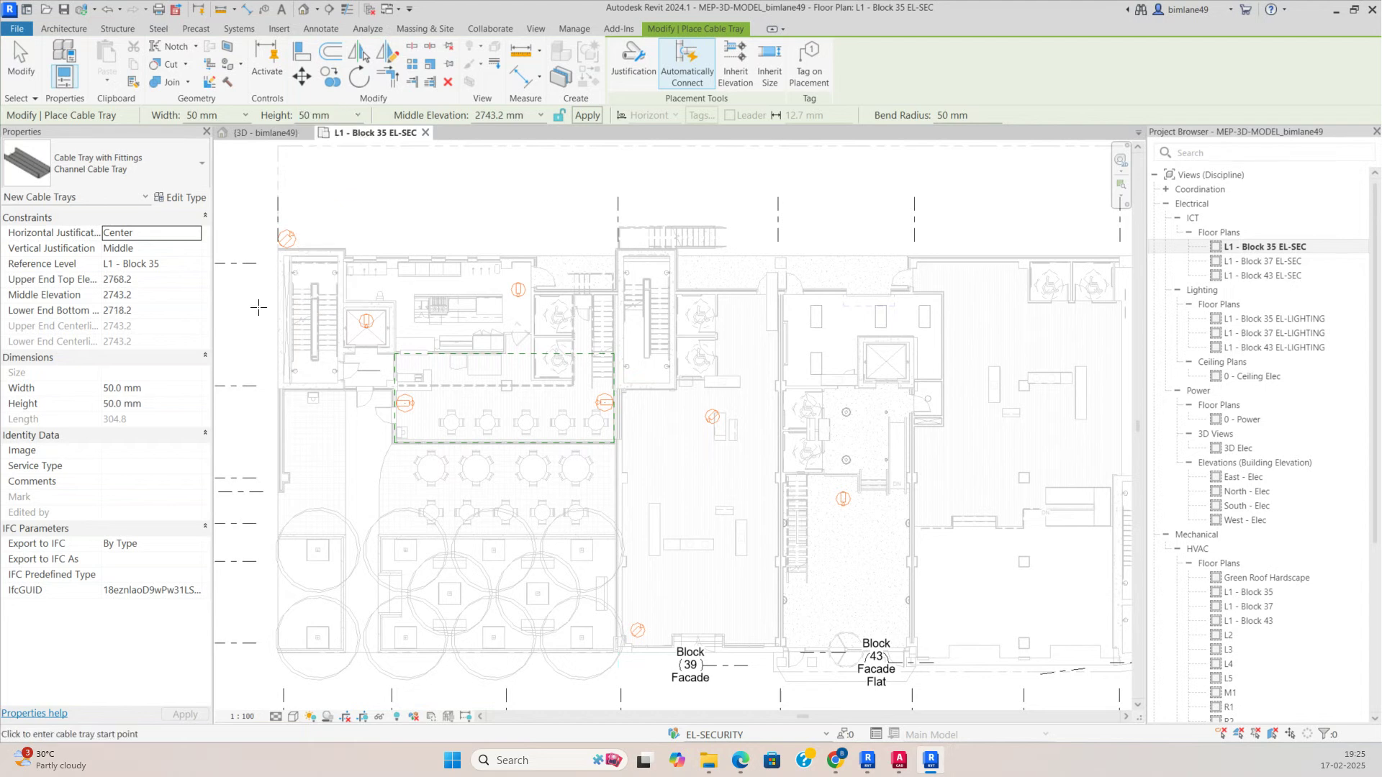
click(118, 467)
text(SEC)
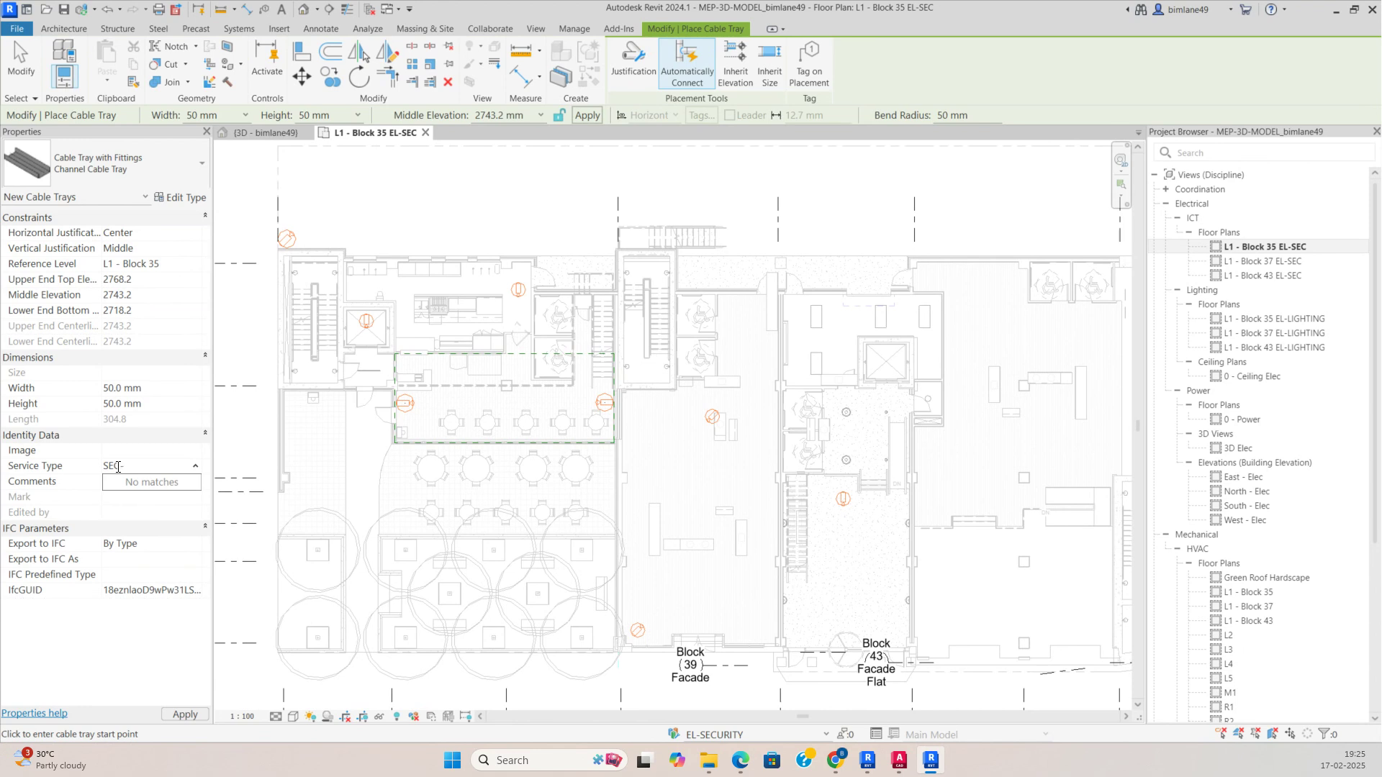
key(Escape)
key(Escape)
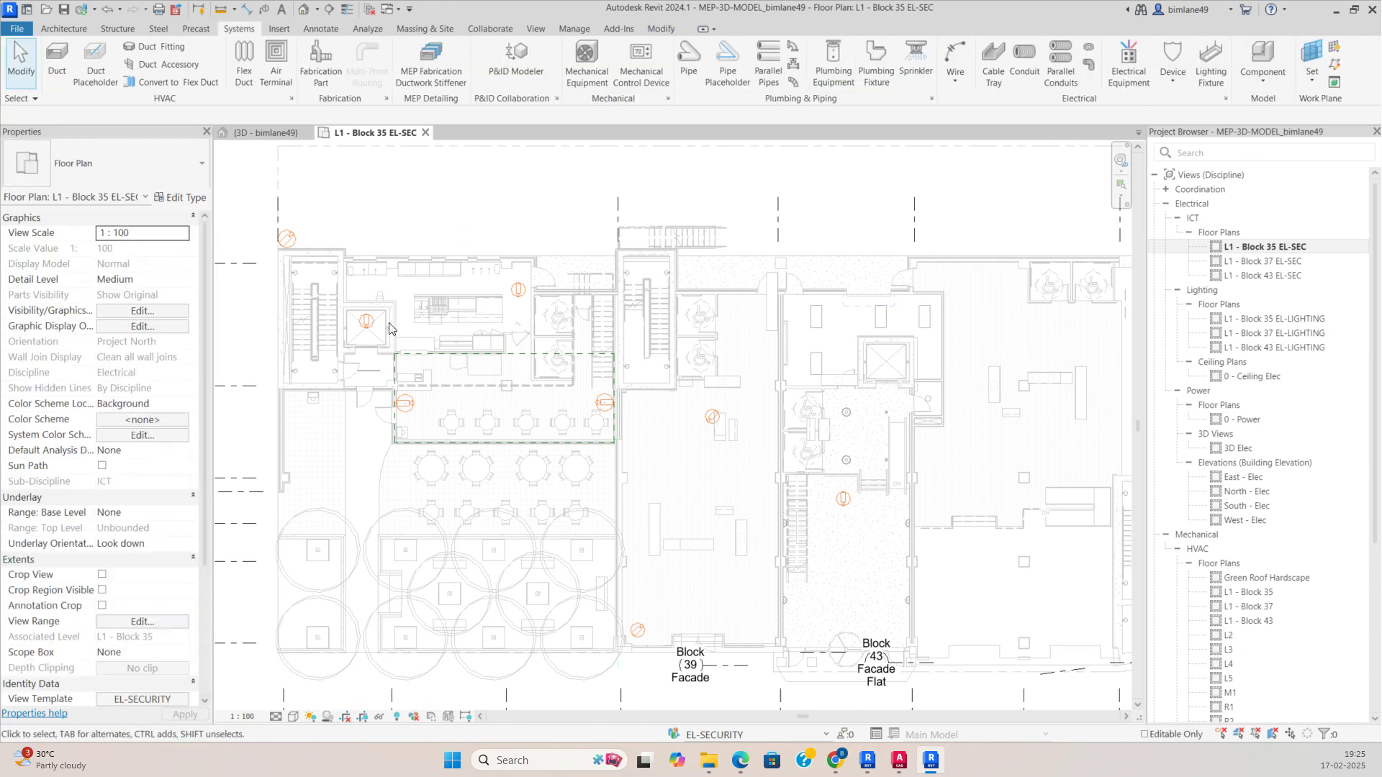
Step: Copy the SEC-TRUNKING rule value from the SECURITY TRUNKING filter in the EL-SECURITY template and close the template settings
scroll(87, 466, down, 3)
click(132, 575)
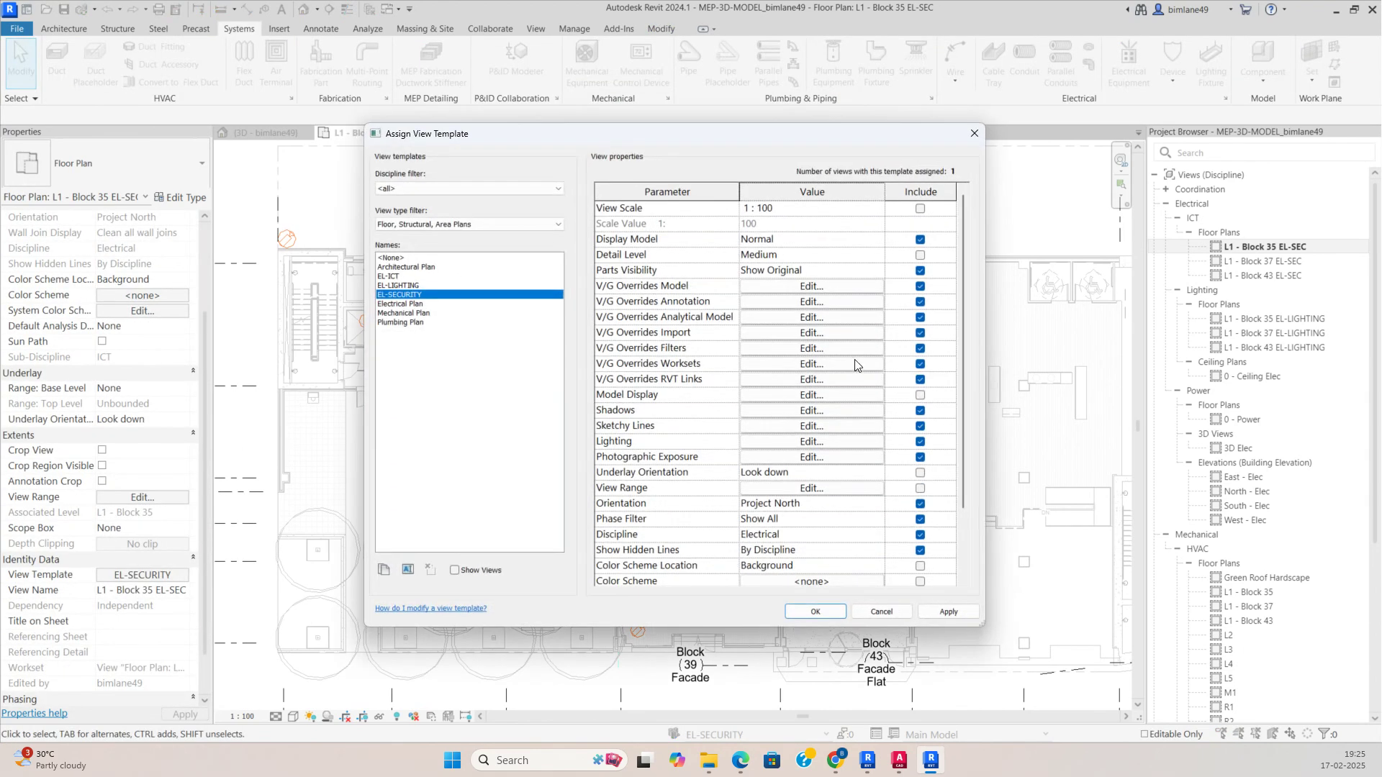
click(806, 348)
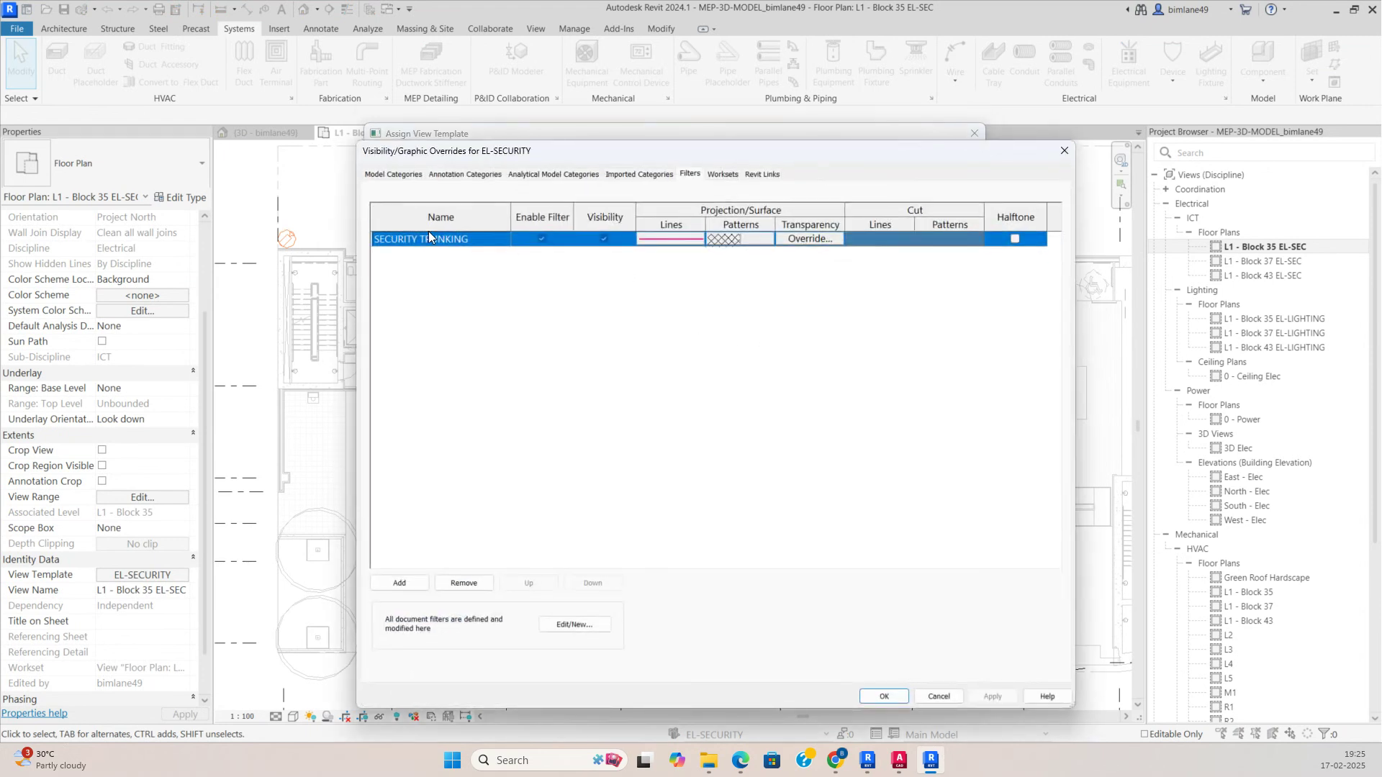
click(563, 624)
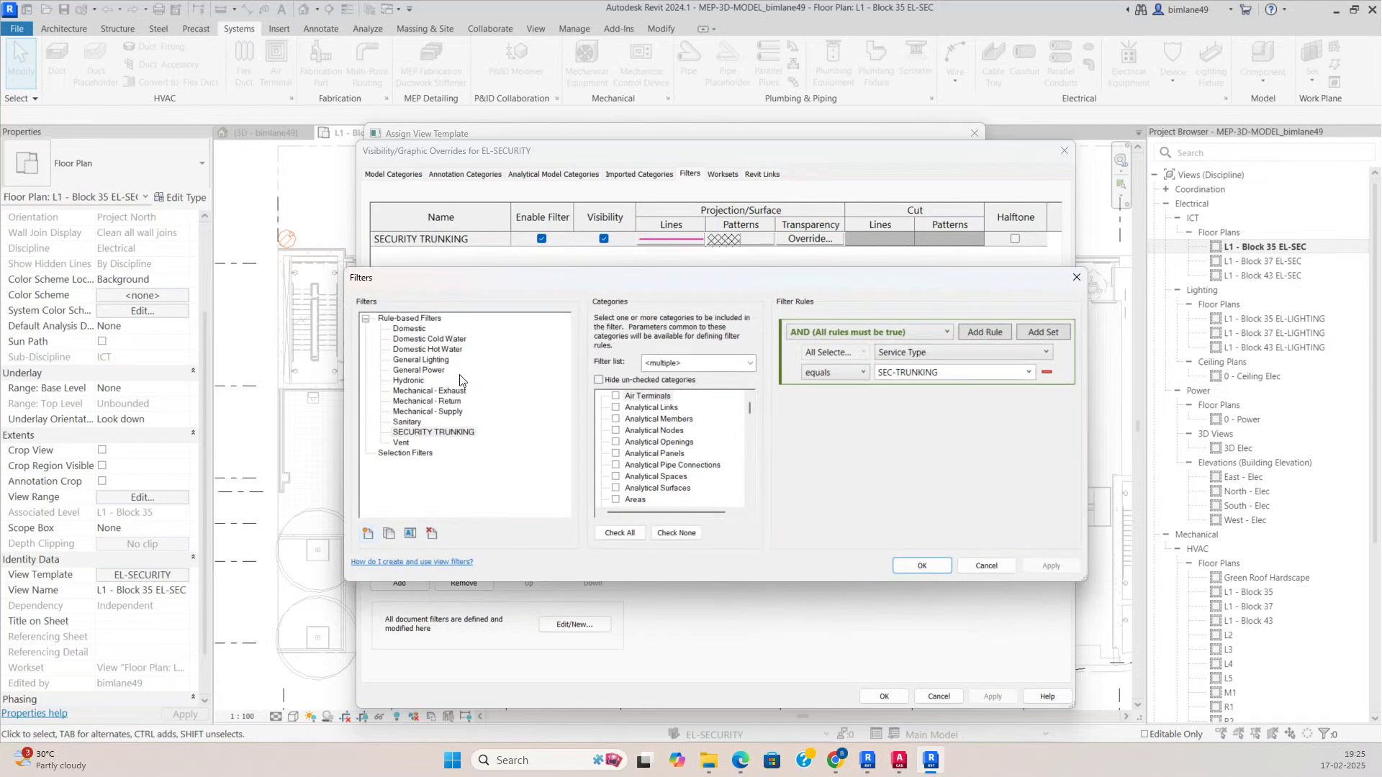
click(954, 373)
key(ctrl+c)
click(1073, 277)
key(Escape)
key(Escape)
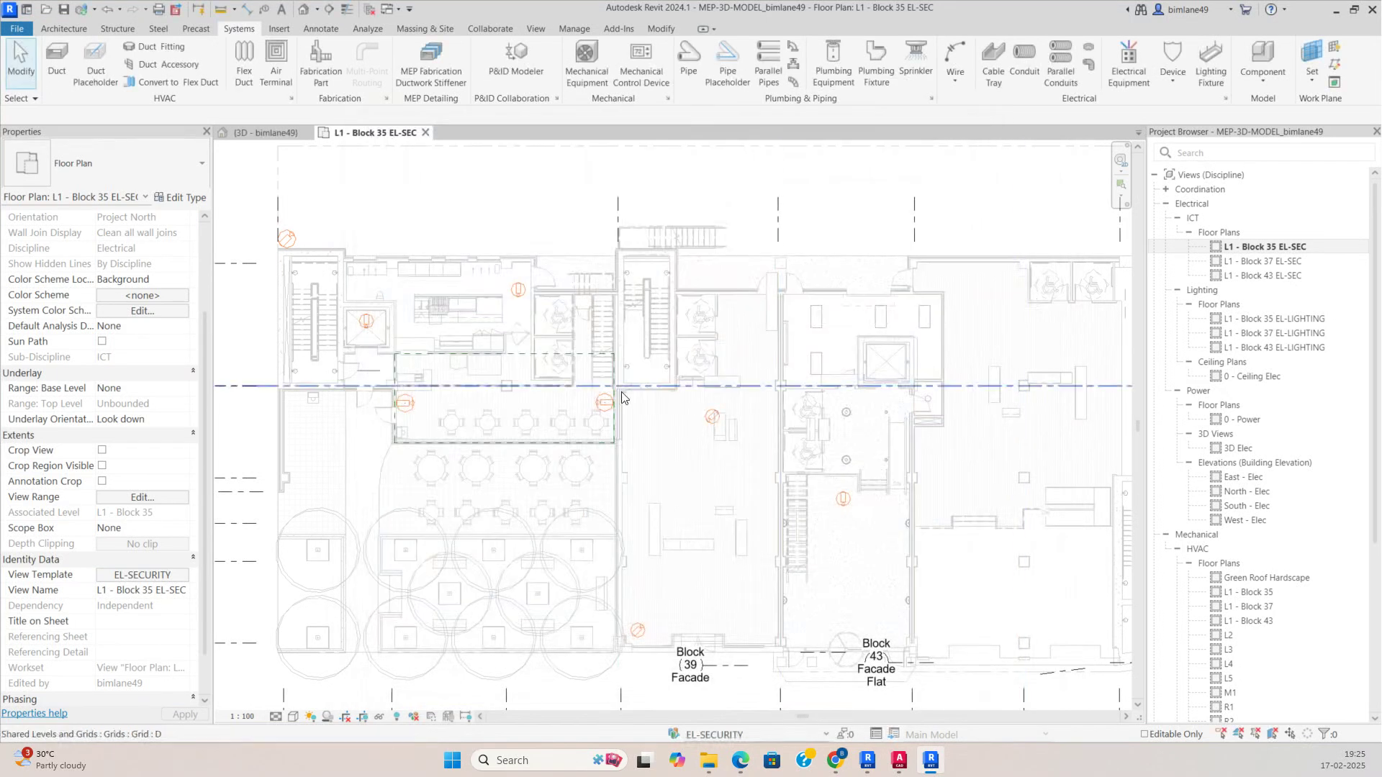
Step: Start a new cable tray and paste SEC-TRUNKING as its Service Type
click(995, 63)
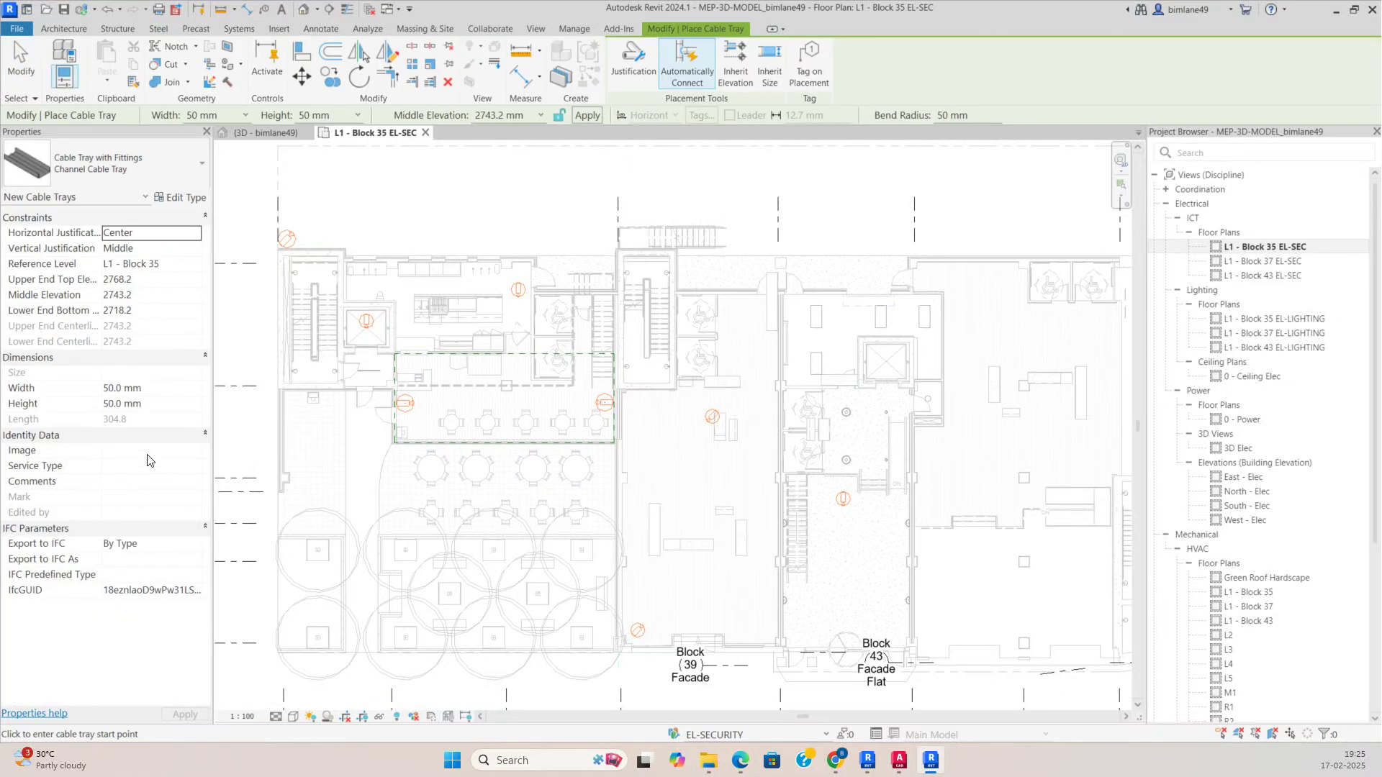
click(116, 466)
key(ctrl+v)
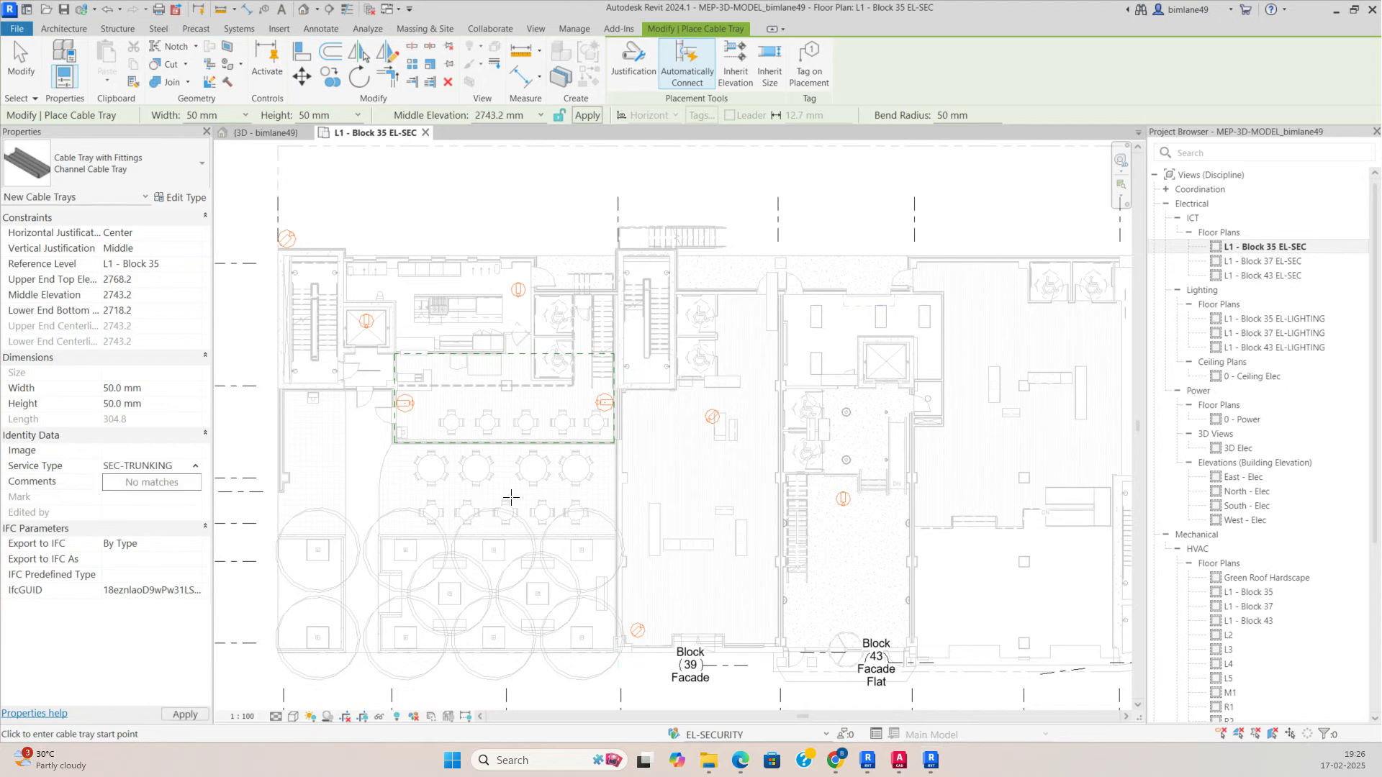
Step: Draw a trunking run from above the Block 35 lift across the kitchen, down through the dining area and along Block 39's east side
scroll(423, 393, up, 3)
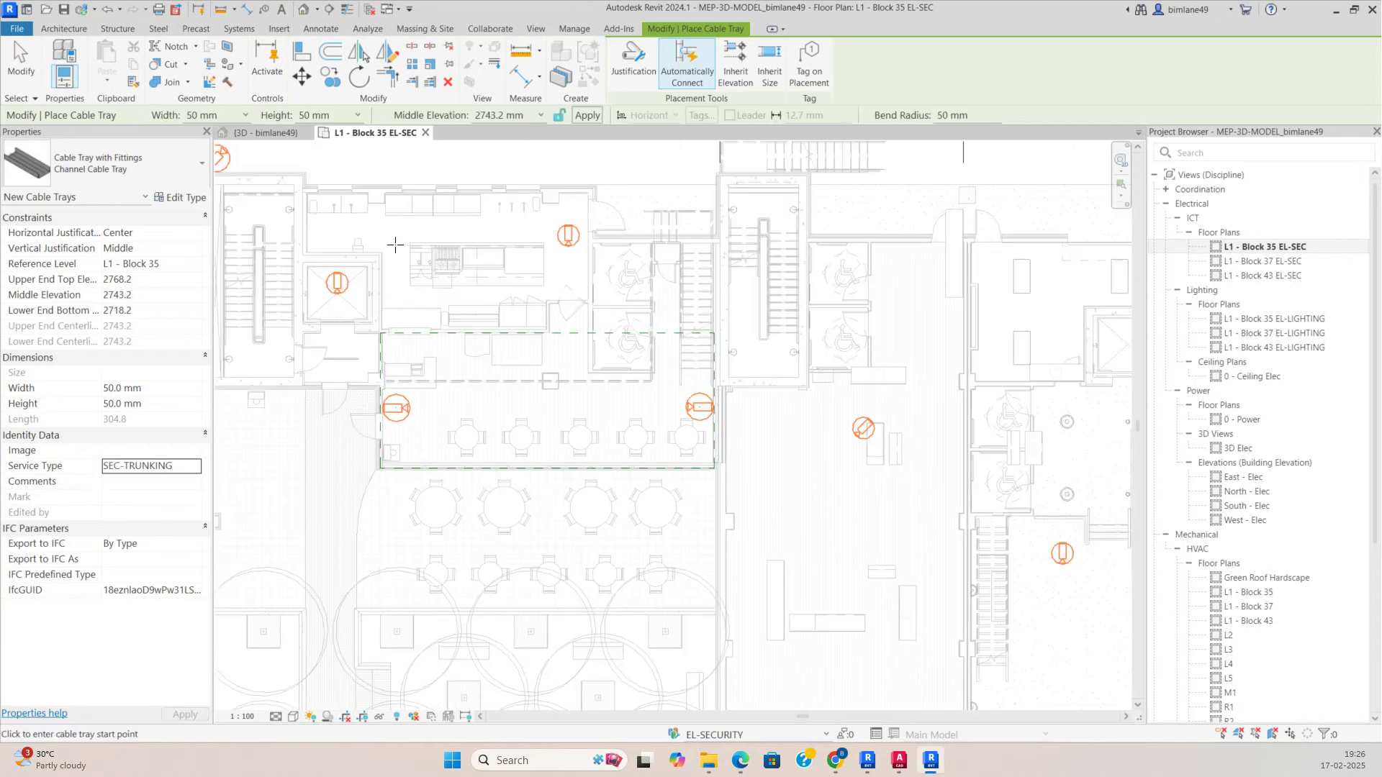
click(333, 235)
click(551, 235)
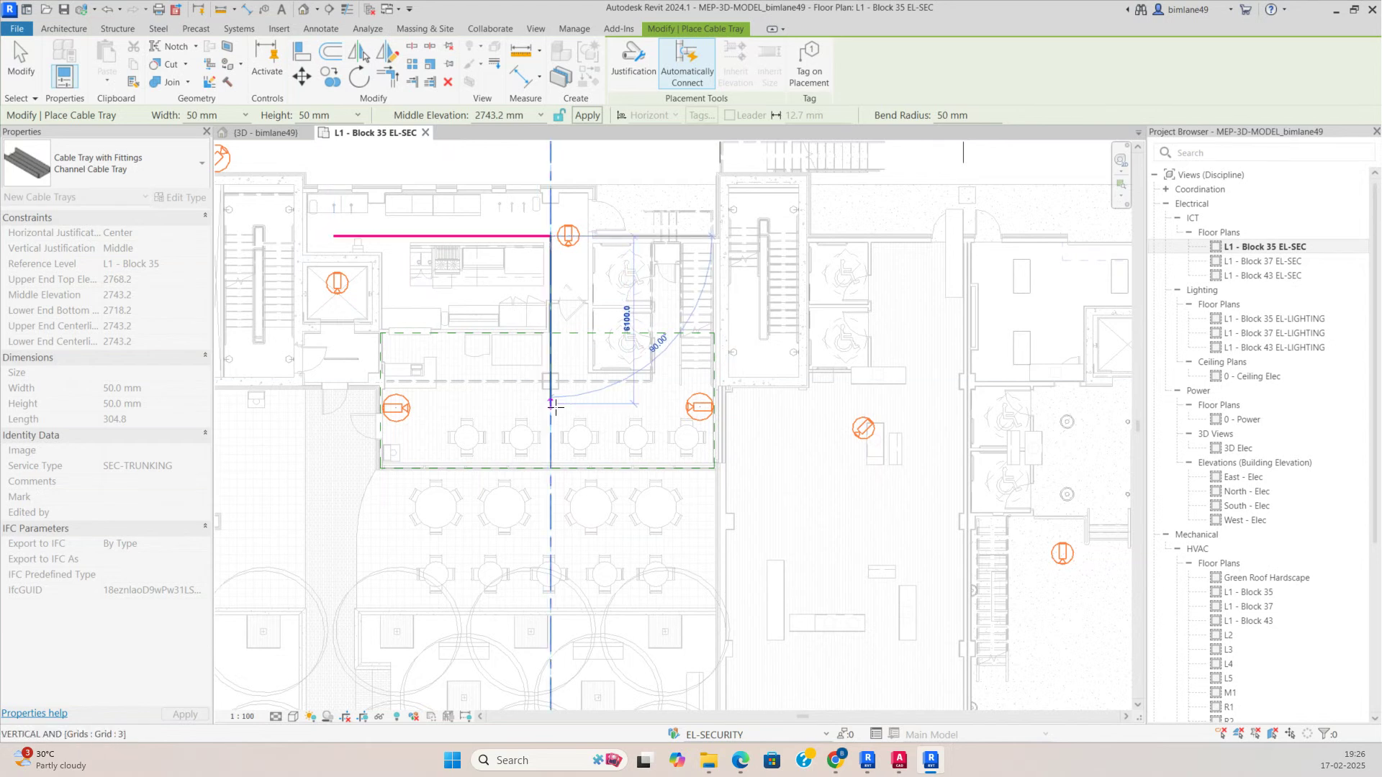
click(551, 438)
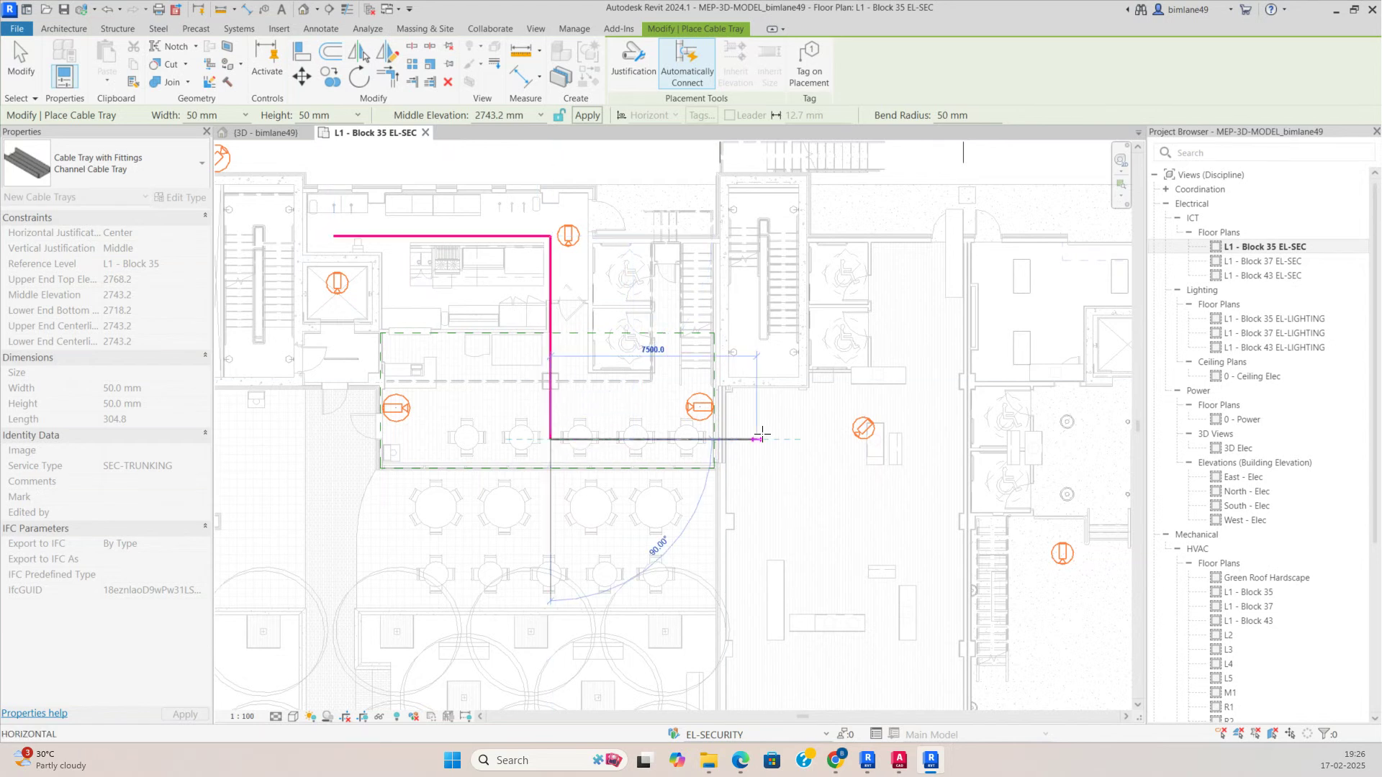
middle_drag(878, 490, 534, 405)
click(600, 359)
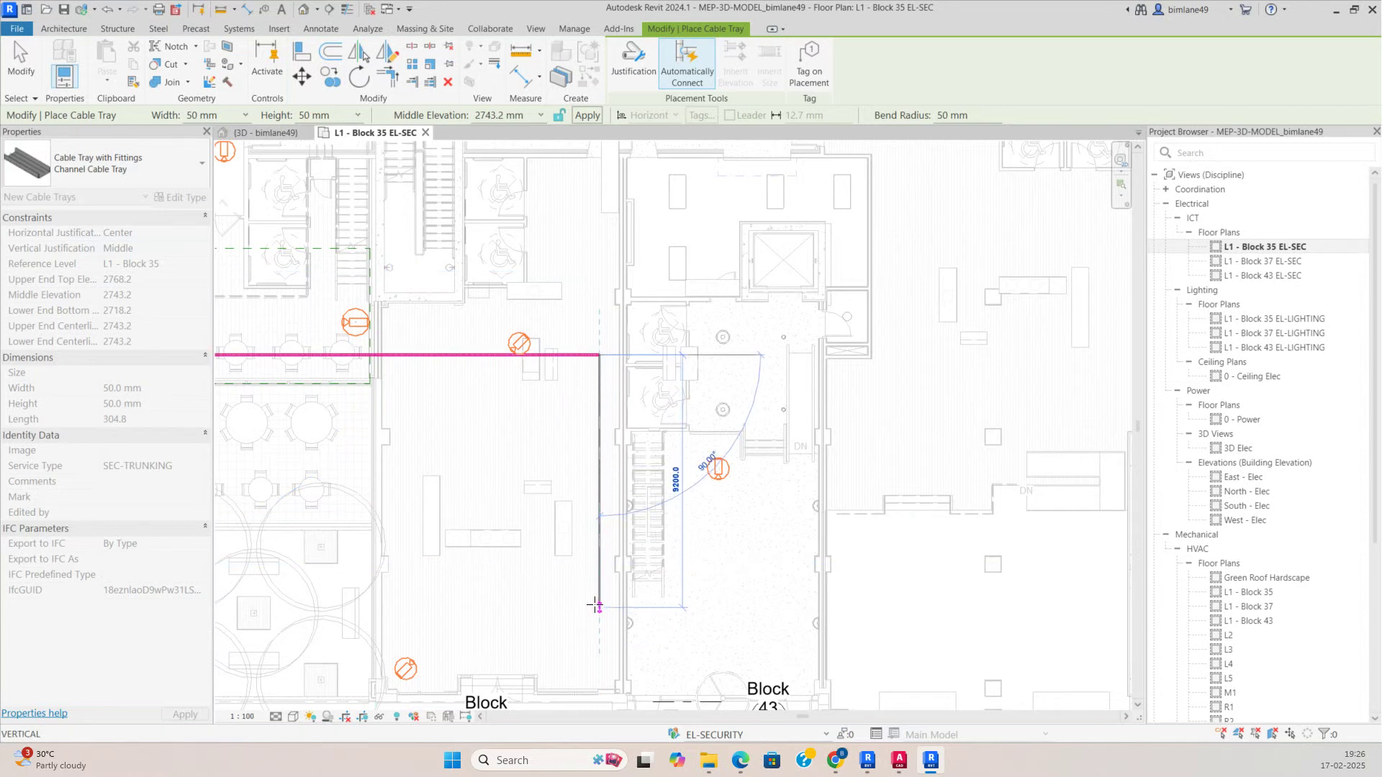
click(601, 657)
scroll(601, 356, up, 5)
key(Escape)
key(Escape)
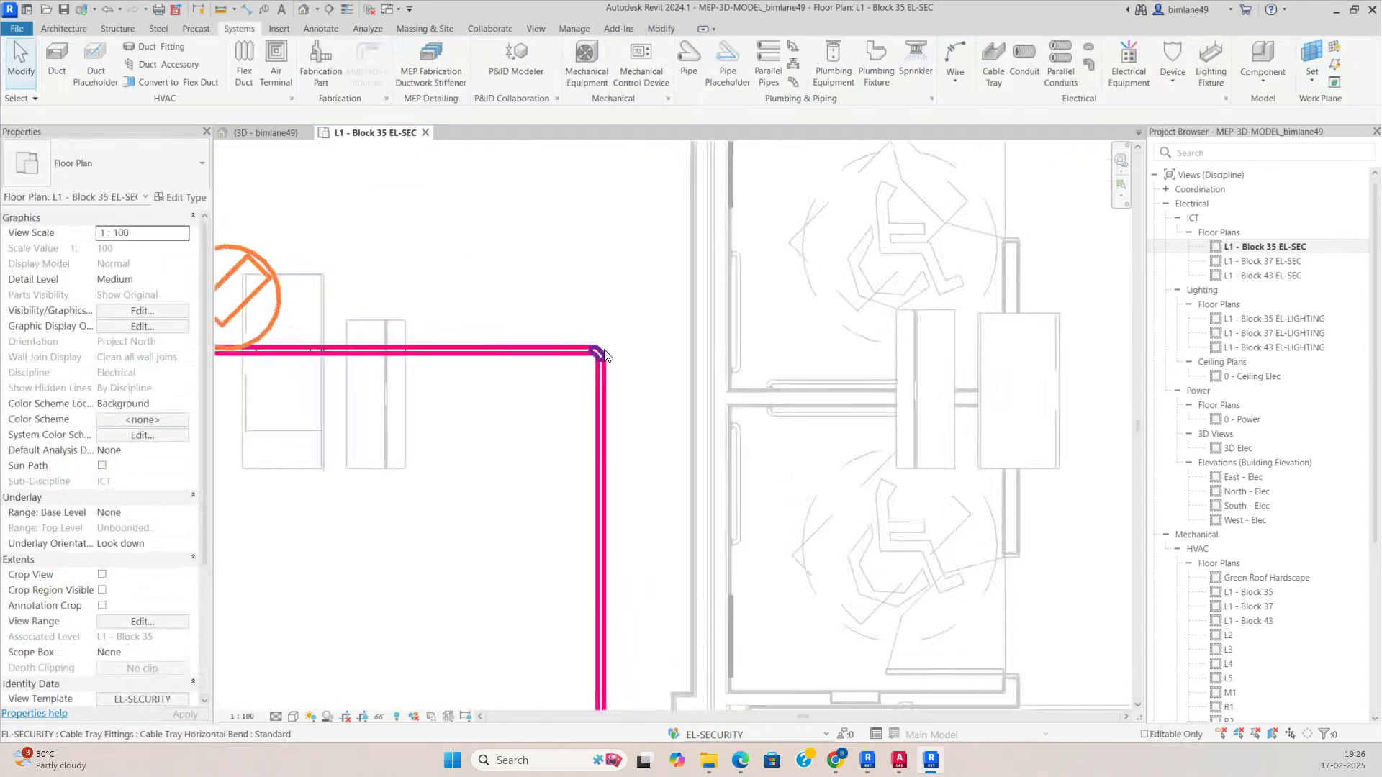
Step: Convert the Block 39 corner bend to a tee and draw a trunking branch from it into Block 43, ending beside the camera
click(603, 353)
click(633, 352)
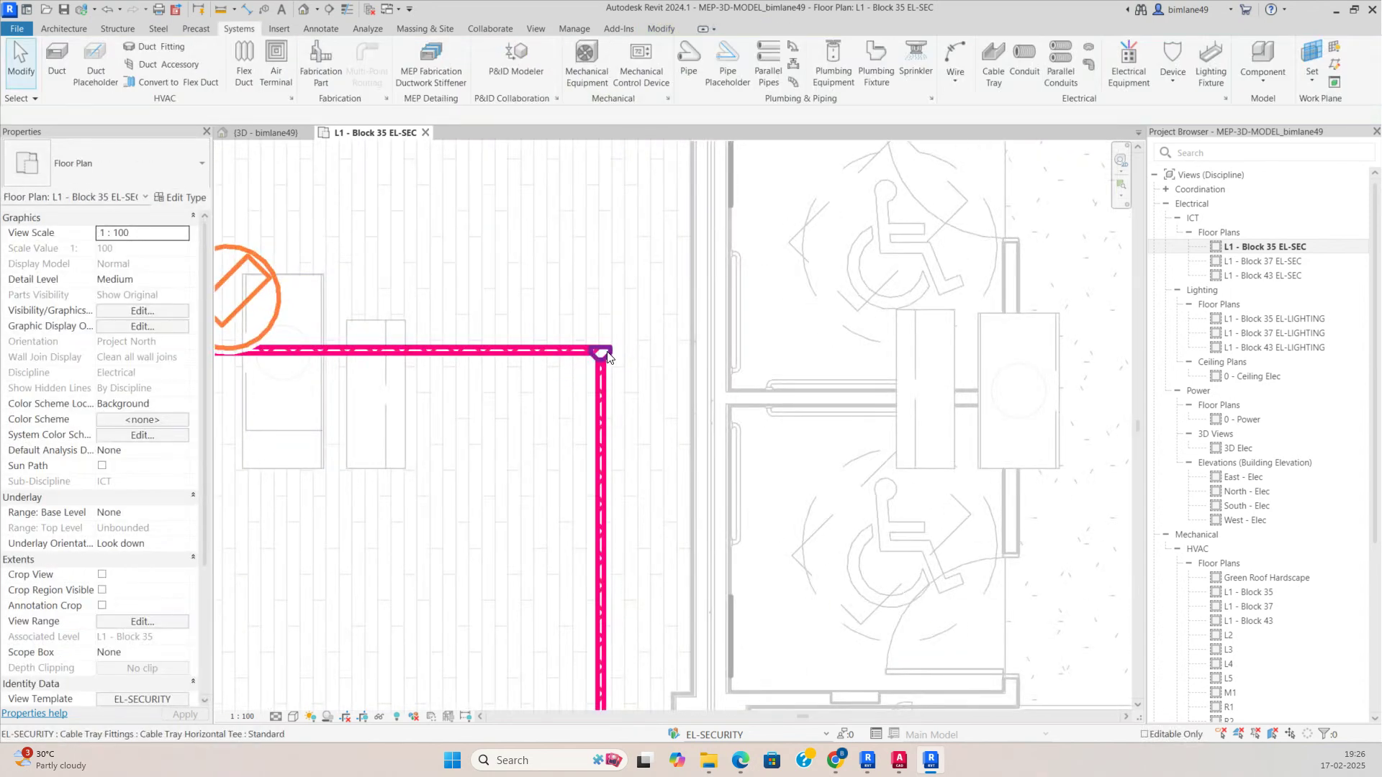
click(606, 355)
scroll(606, 354, up, 1)
right_click(609, 351)
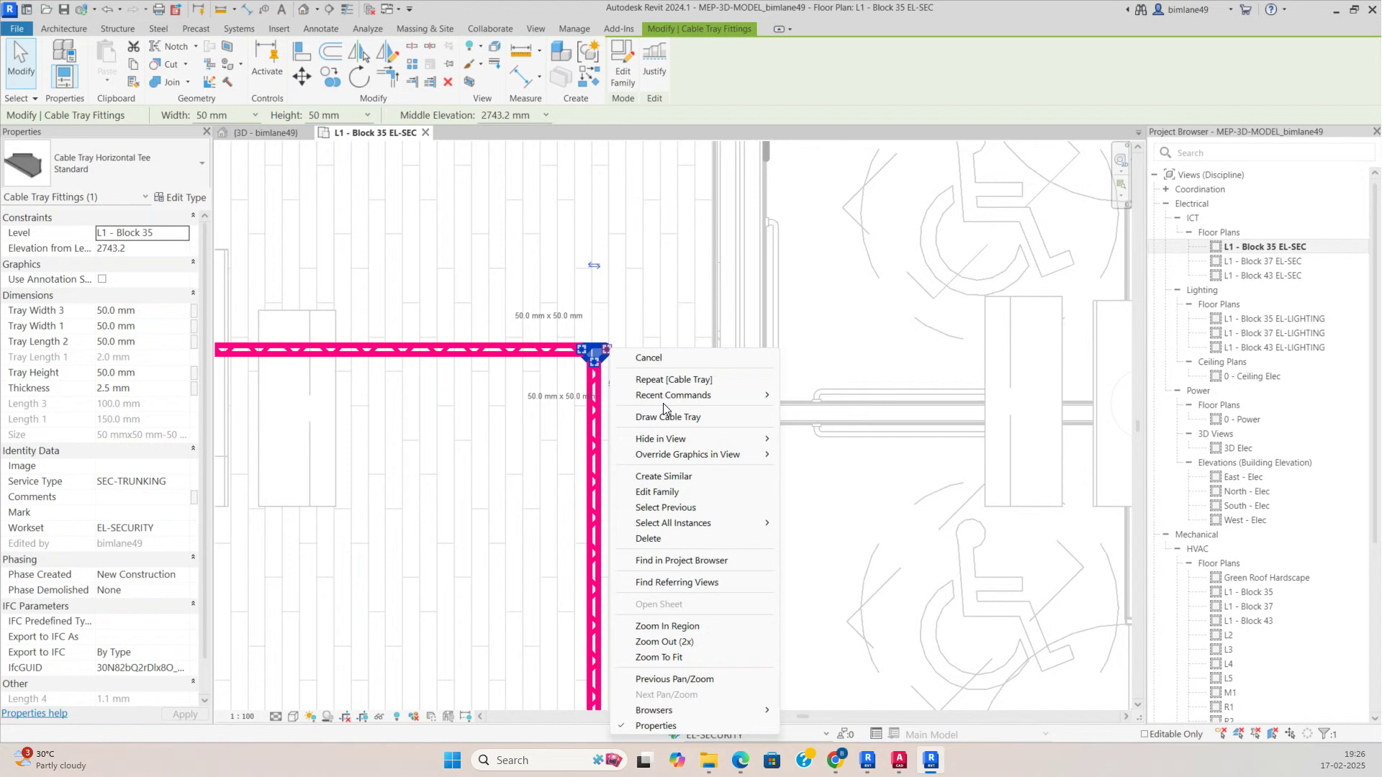
click(665, 417)
scroll(619, 375, down, 3)
click(930, 362)
click(932, 615)
key(Escape)
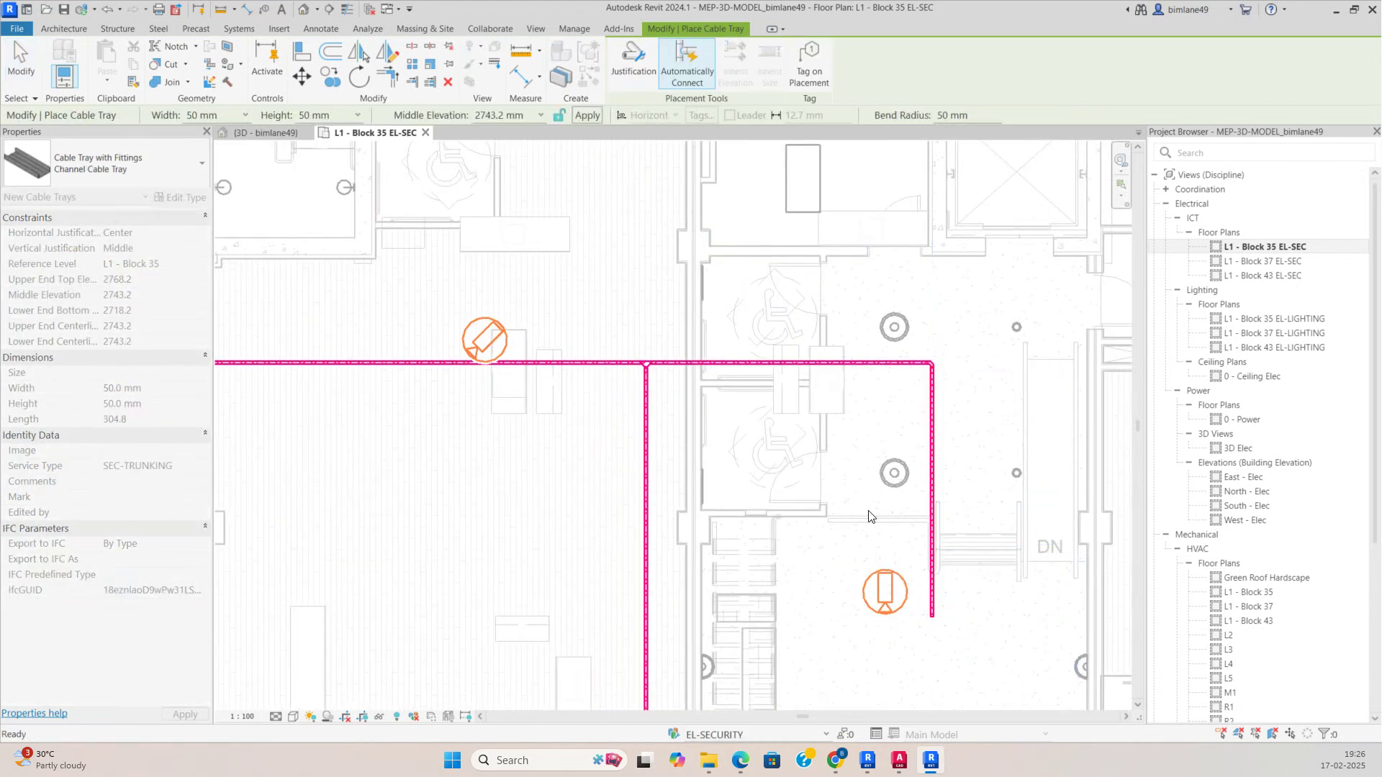
scroll(875, 451, down, 2)
middle_drag(576, 436, 999, 650)
middle_drag(532, 496, 509, 386)
key(Escape)
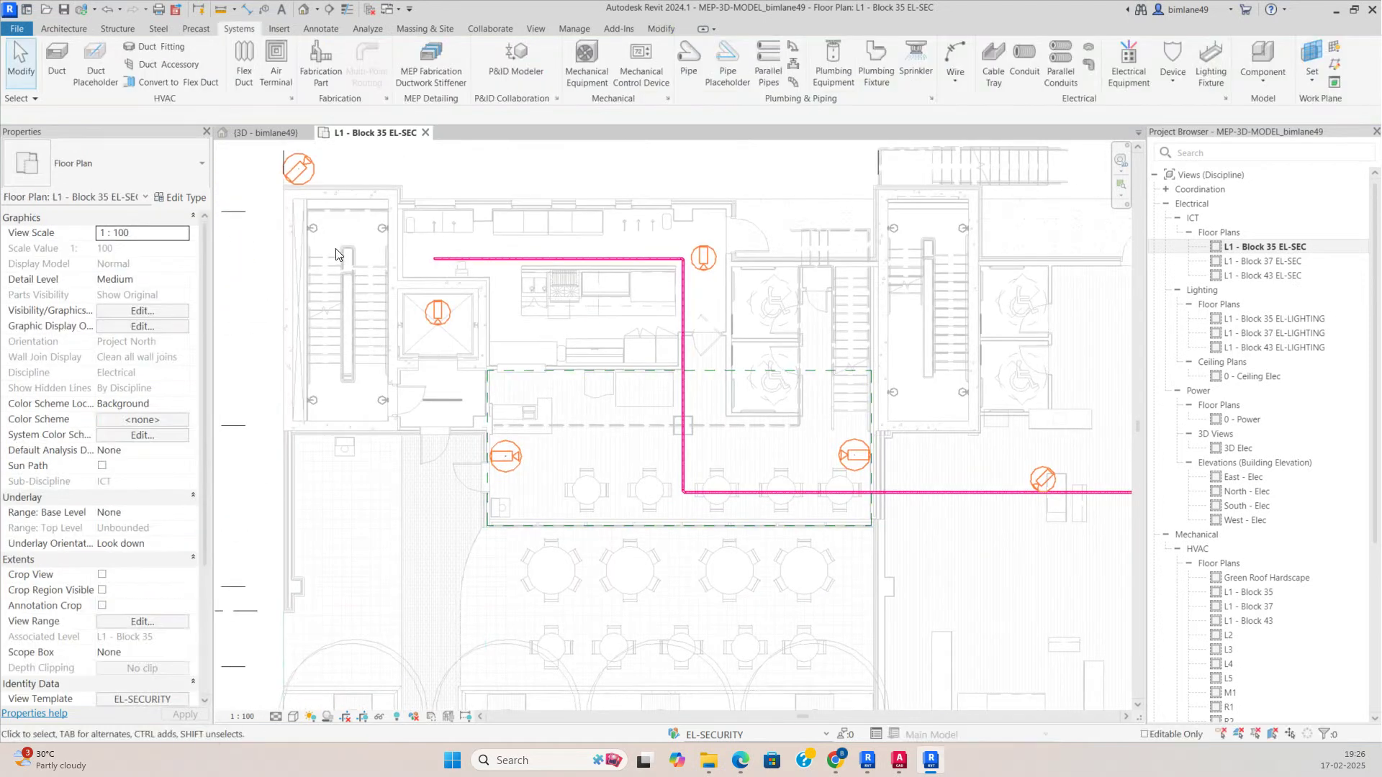
scroll(353, 187, up, 1)
key(d)
key(l)
key(Escape)
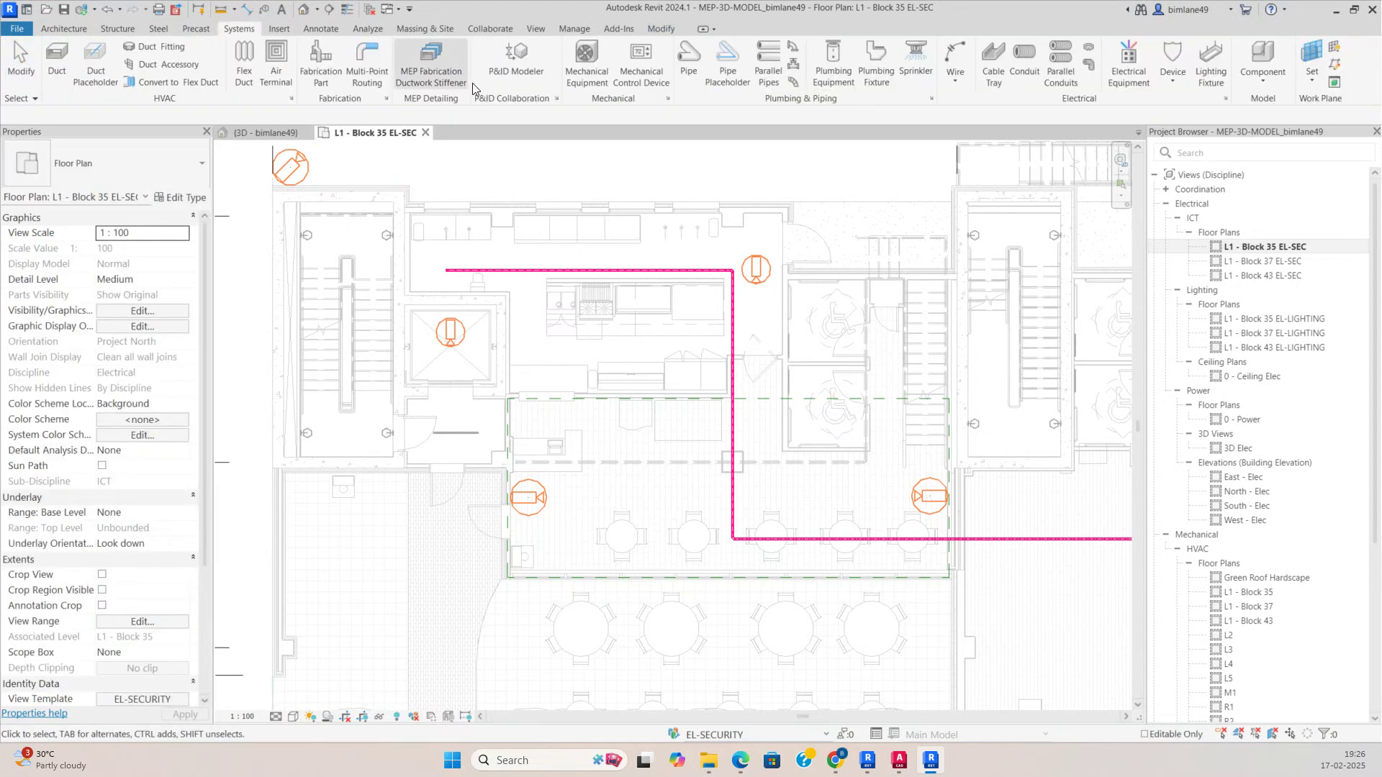
Step: Create a new line style named CONDUIT as a subcategory of Lines
click(575, 29)
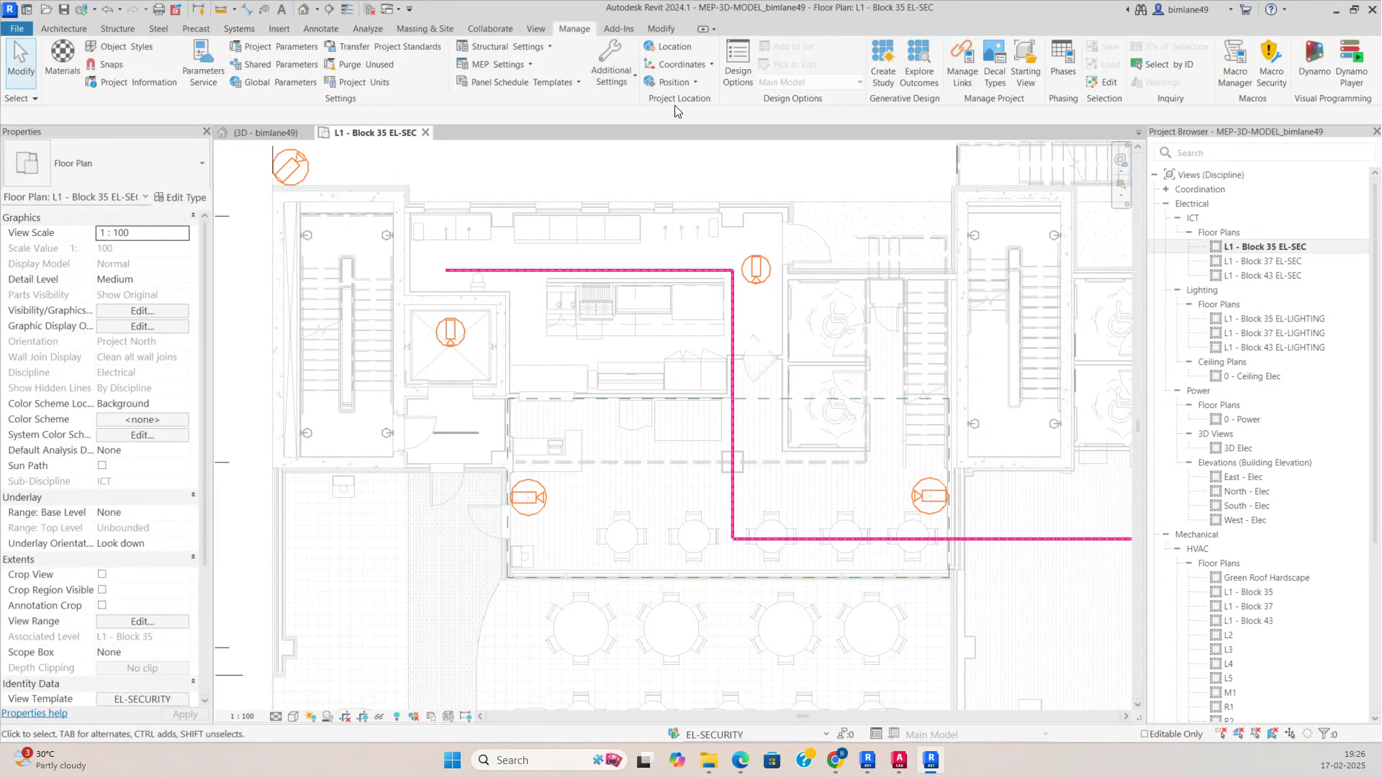
click(631, 80)
click(623, 104)
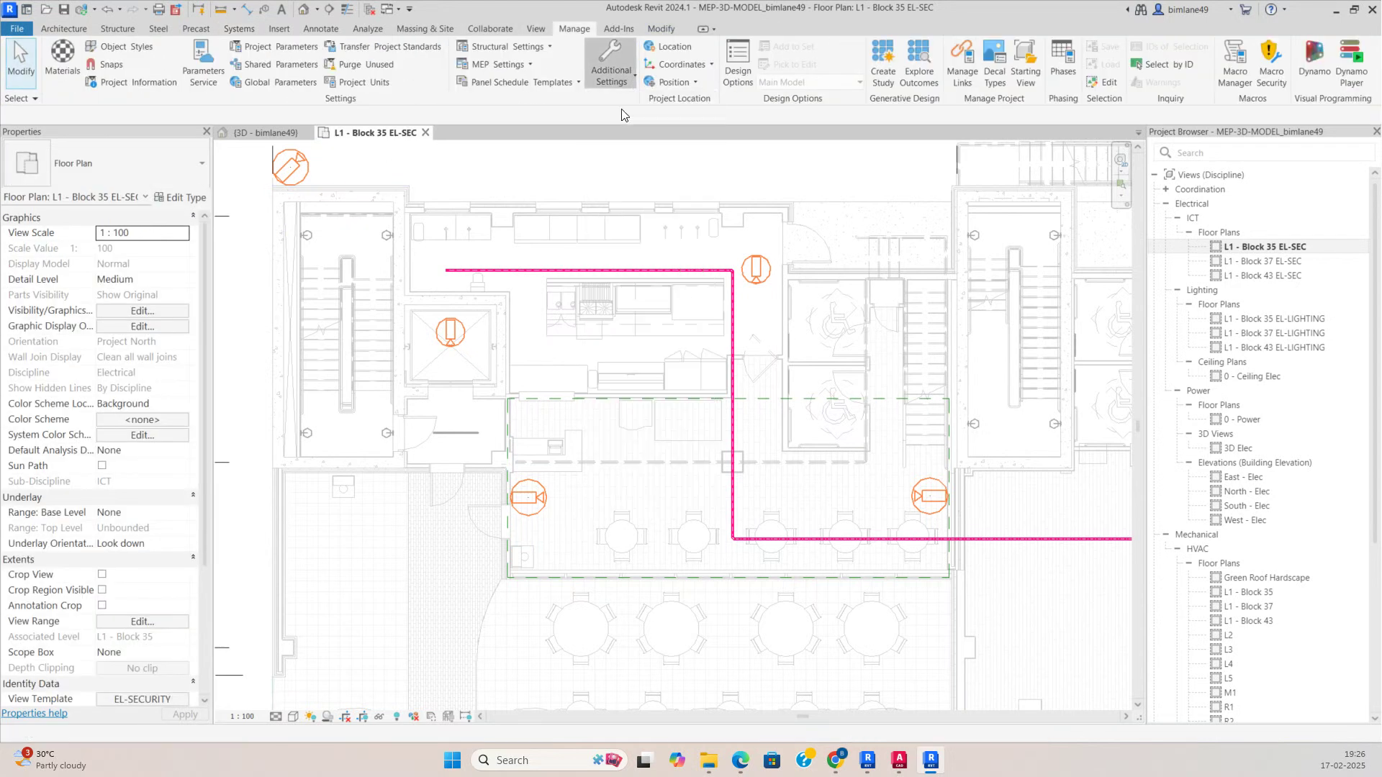
click(451, 296)
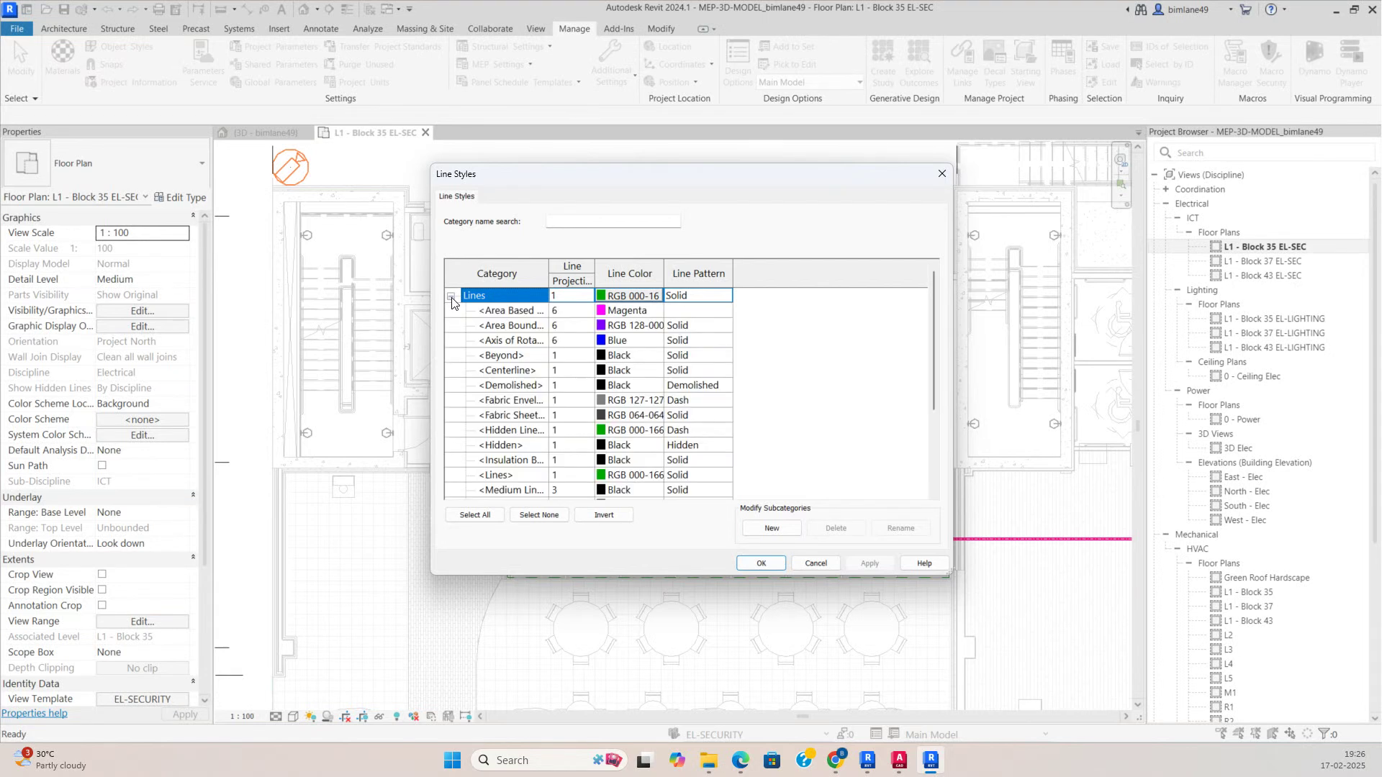
click(772, 529)
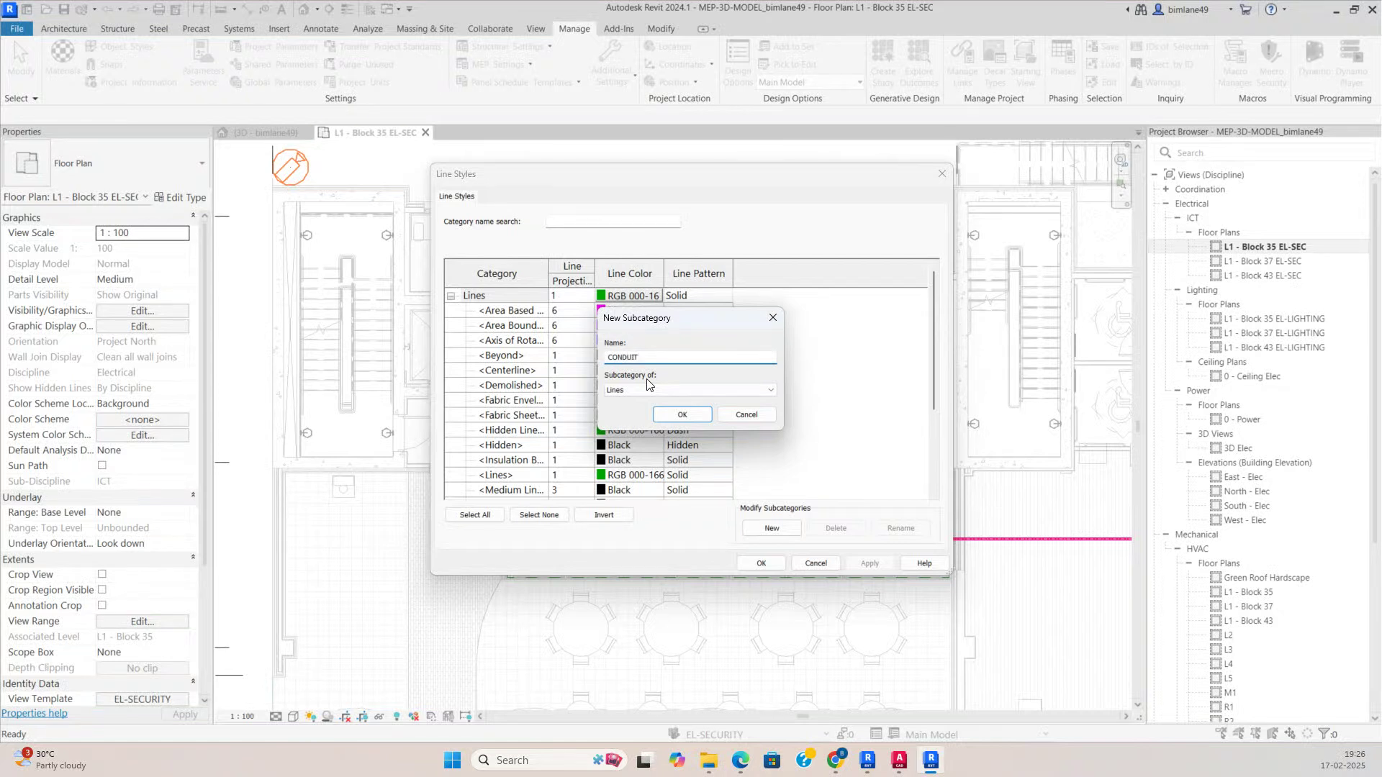
click(676, 419)
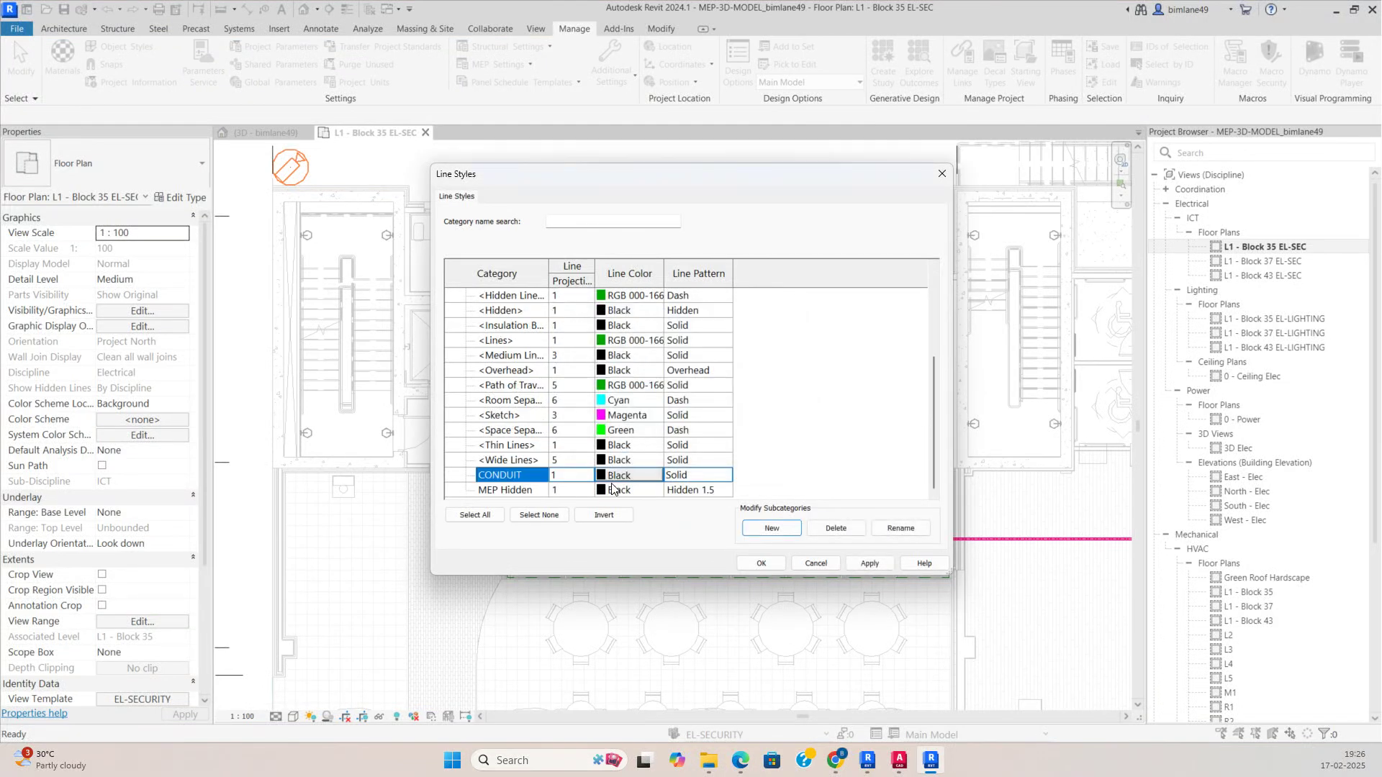
Step: Set the CONDUIT line style's colour to blue and its pattern to Dash dot, and accept the line styles
click(624, 479)
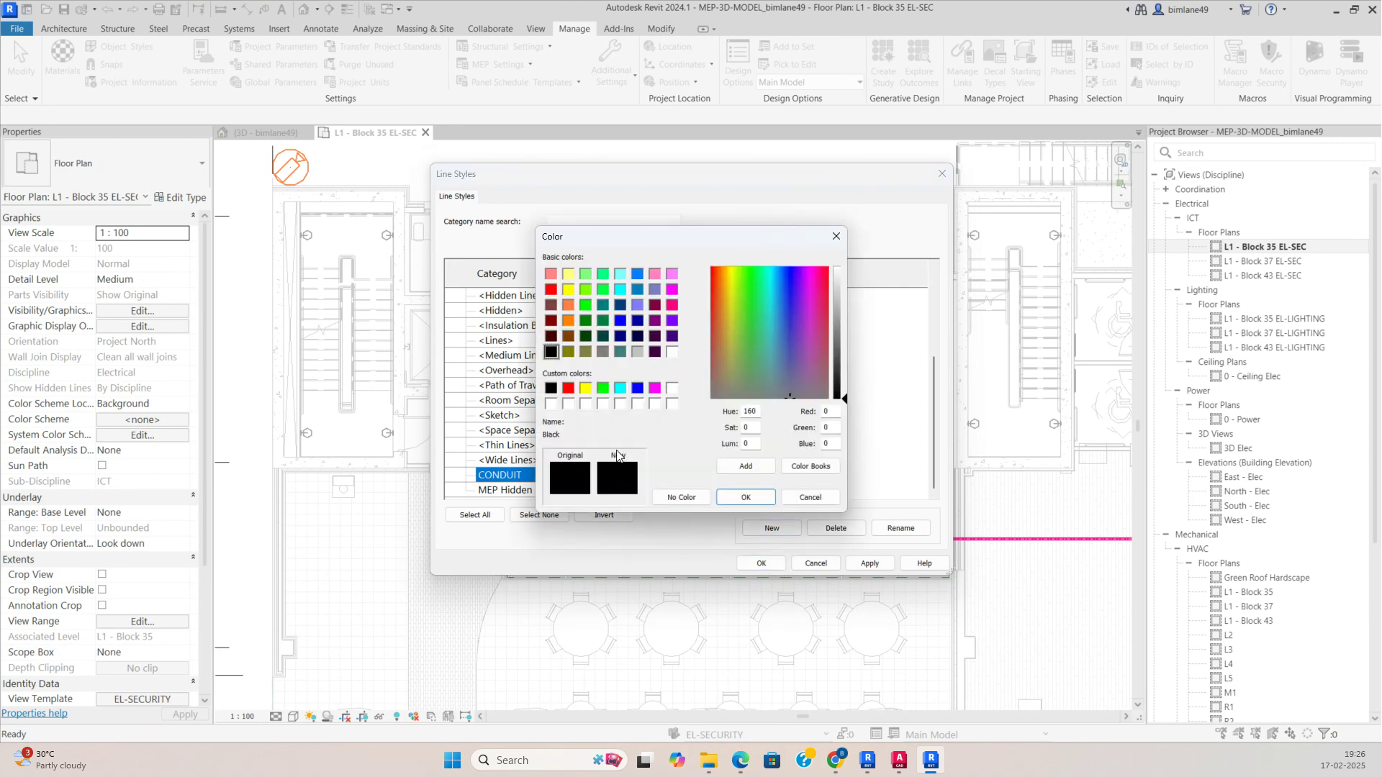
click(638, 388)
click(739, 499)
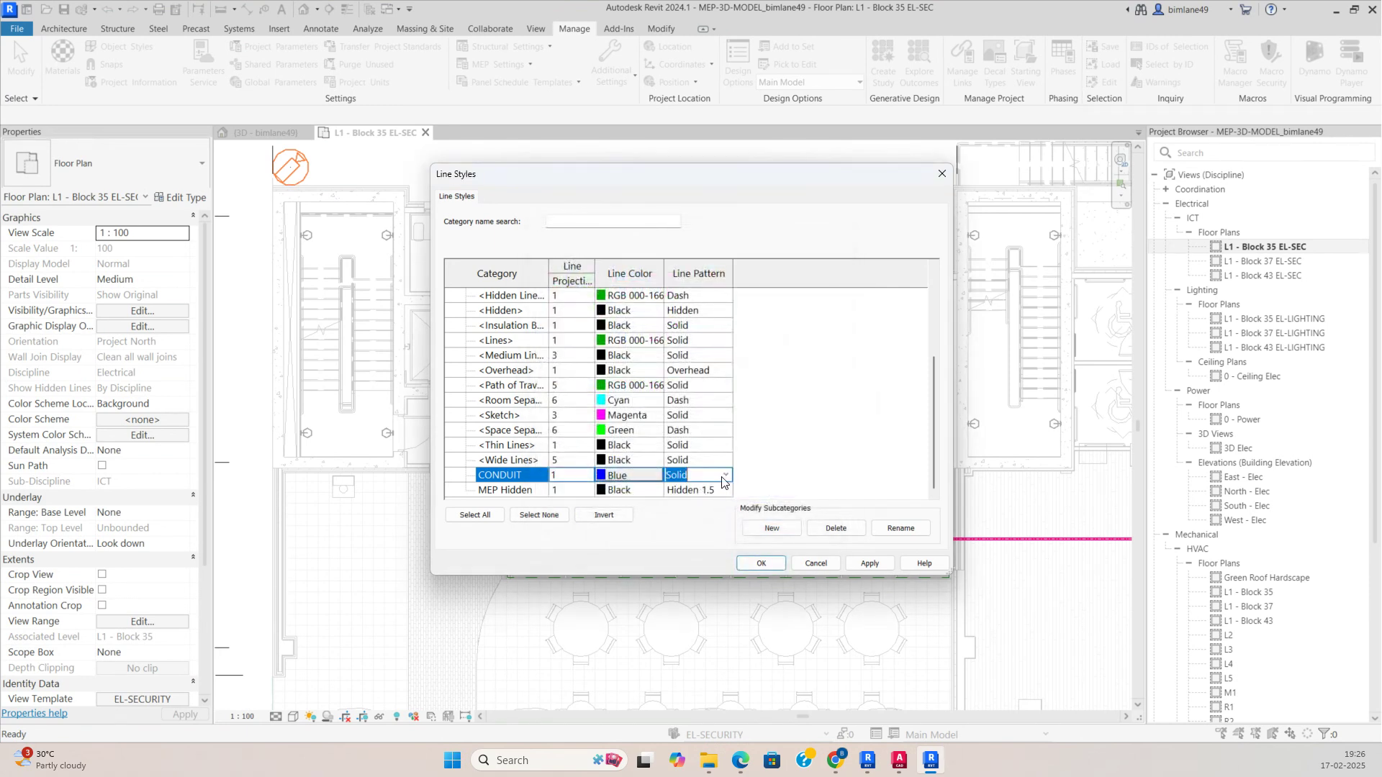
click(724, 477)
scroll(696, 532, down, 2)
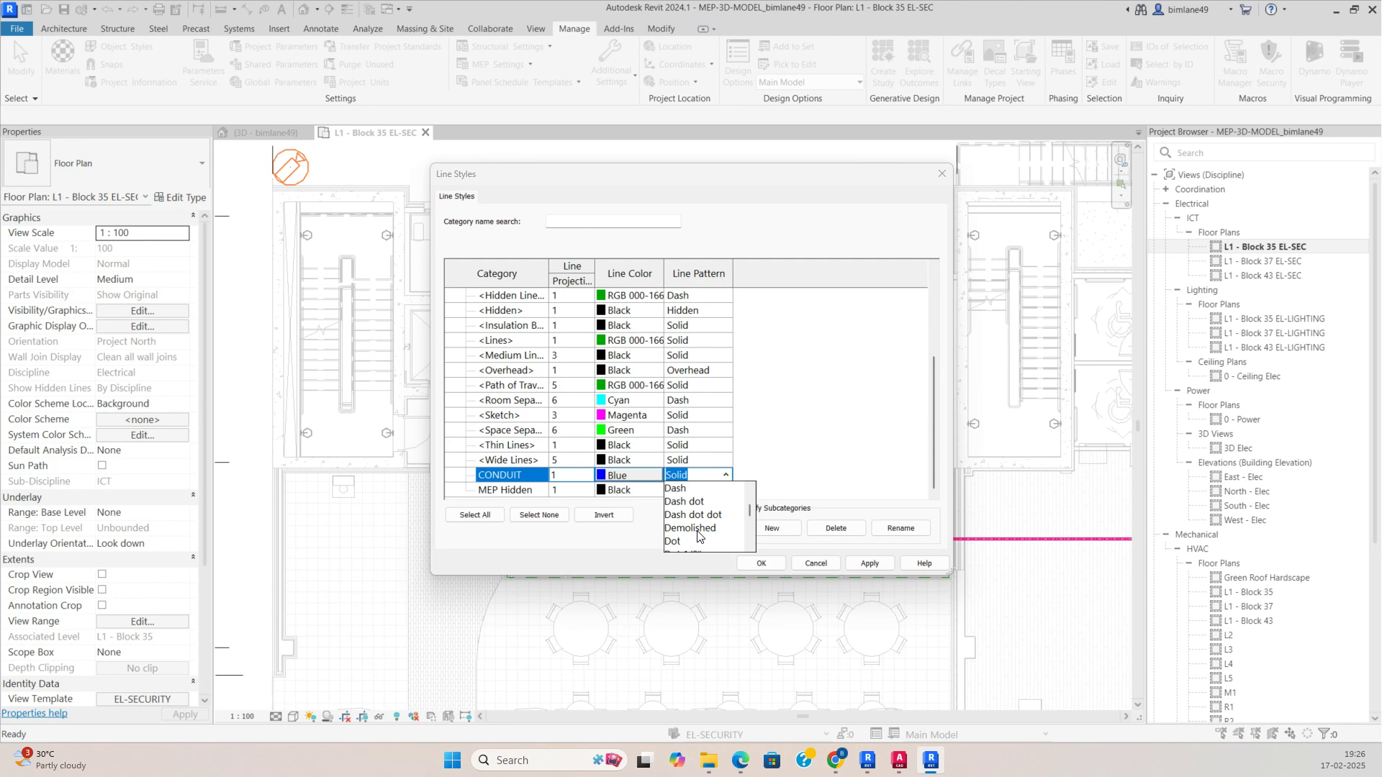
click(694, 505)
click(760, 563)
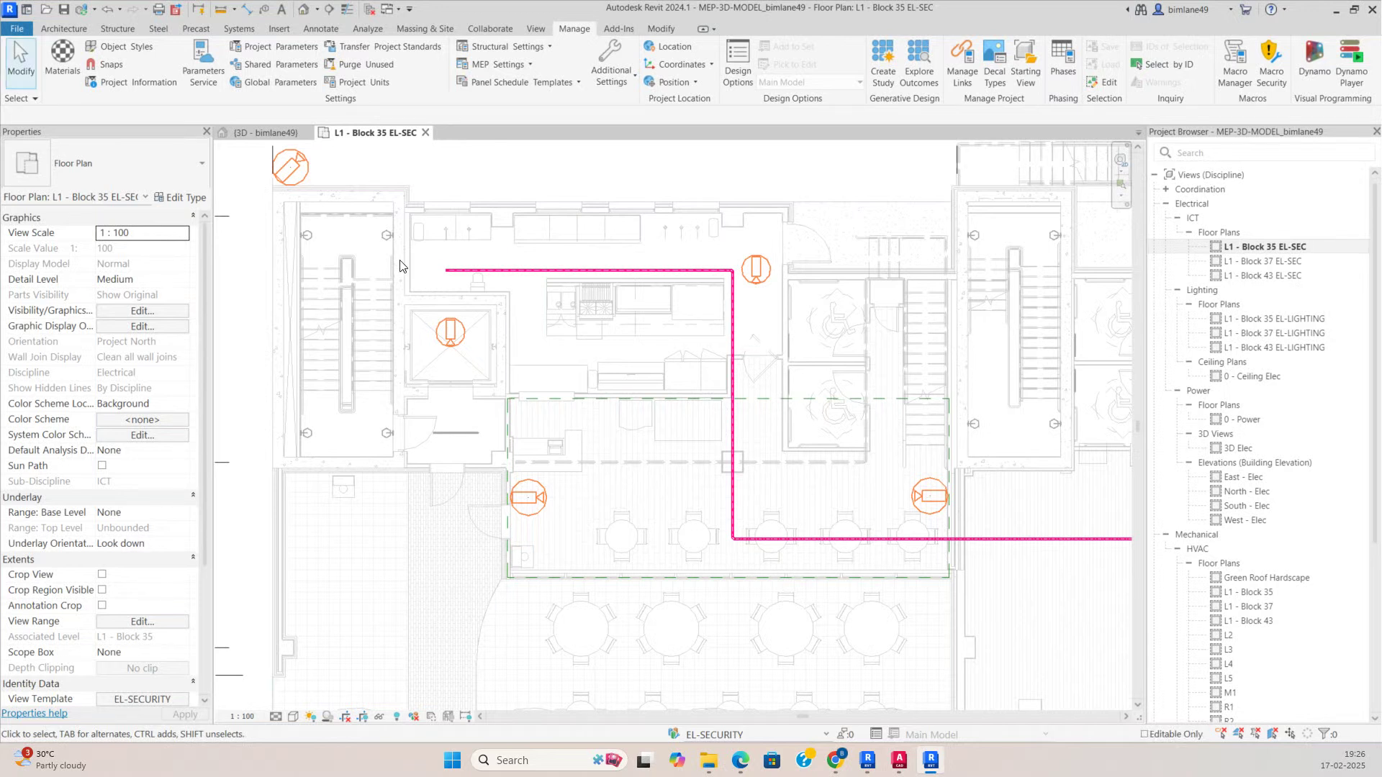
Step: Switch the detail line style to CONDUIT and delete the trial thin line drawn from the exterior camera
key(l)
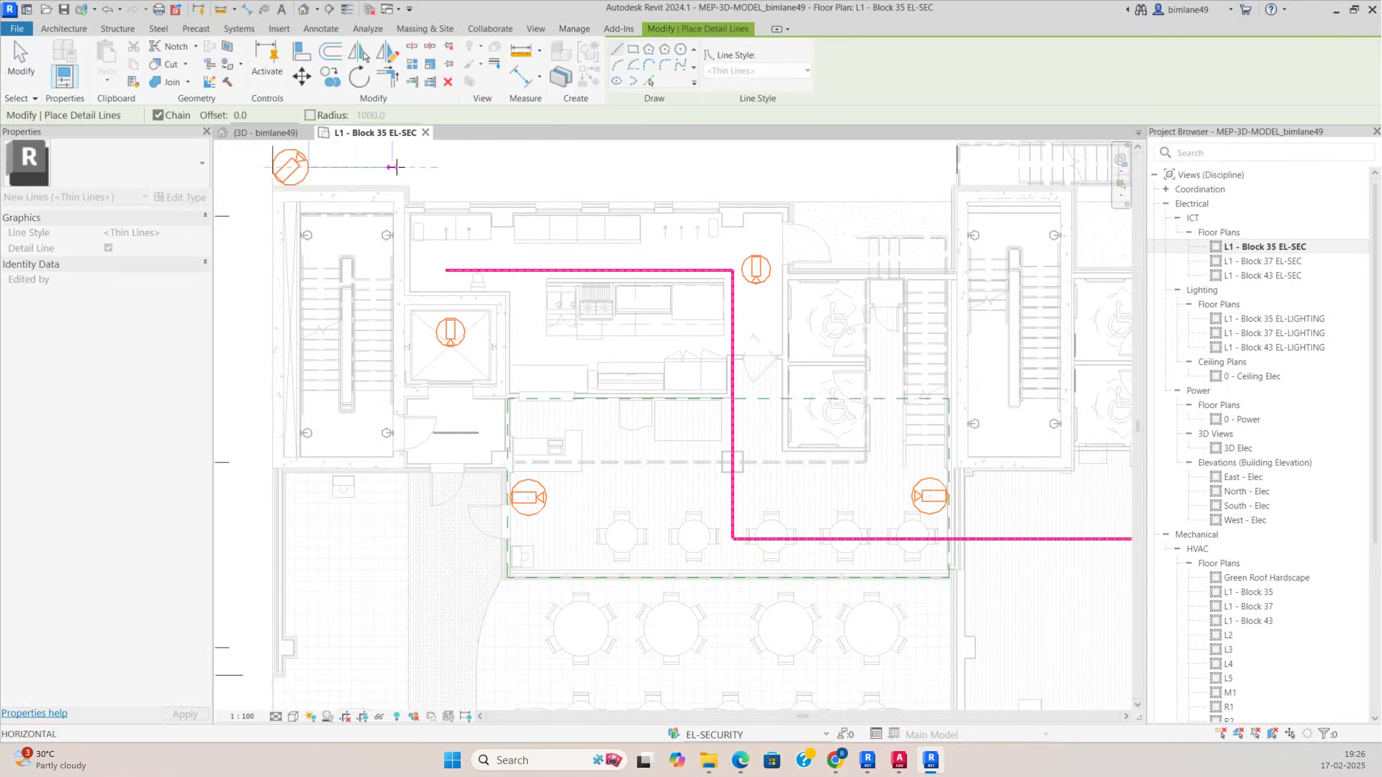
click(471, 166)
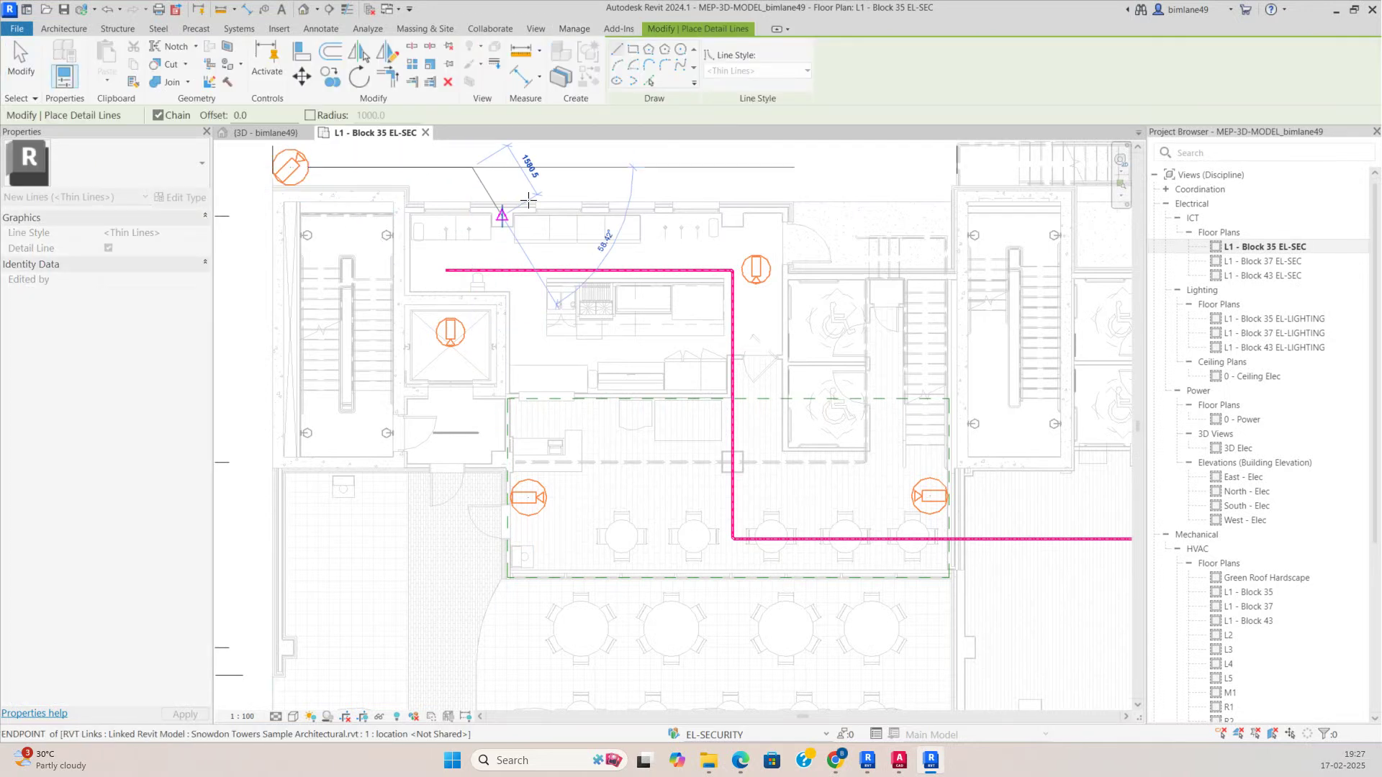
click(749, 72)
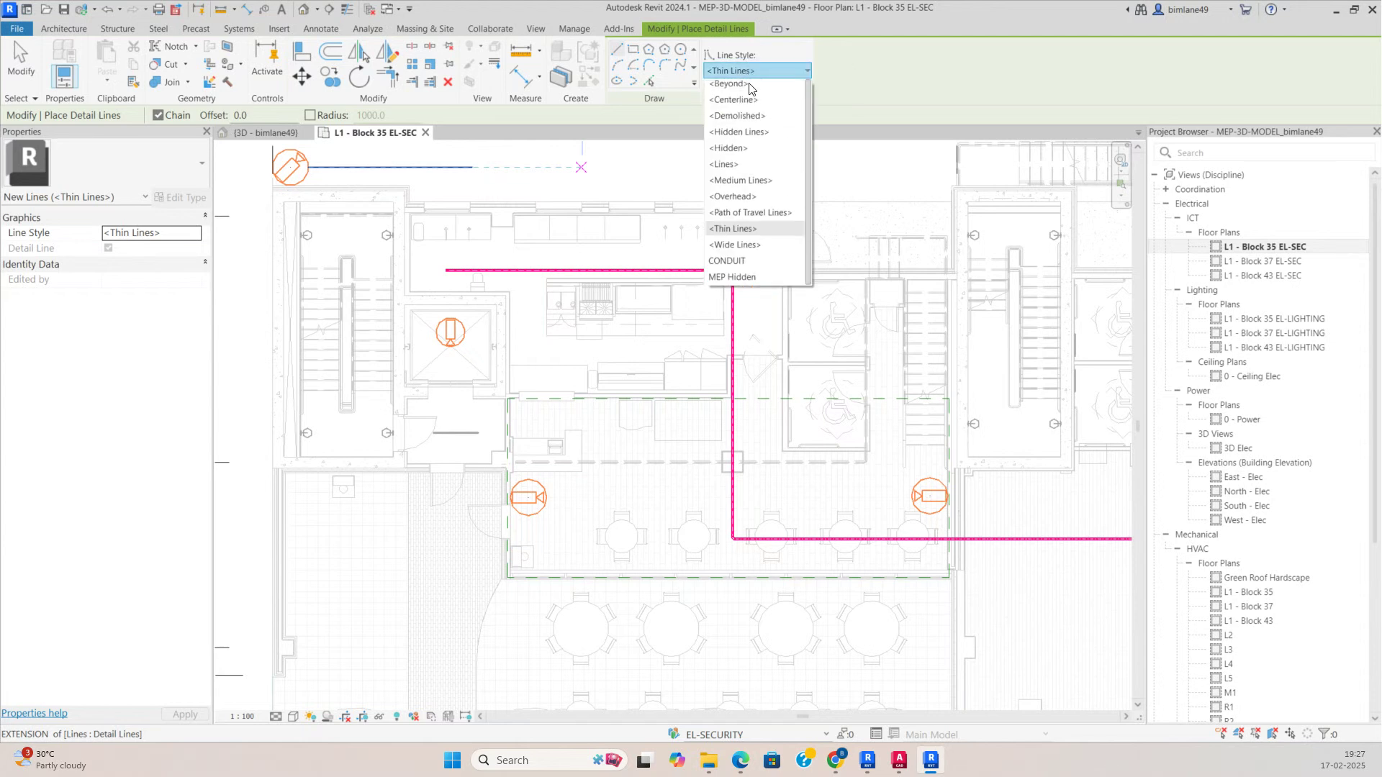
key(Escape)
key(Escape)
click(443, 173)
key(Delete)
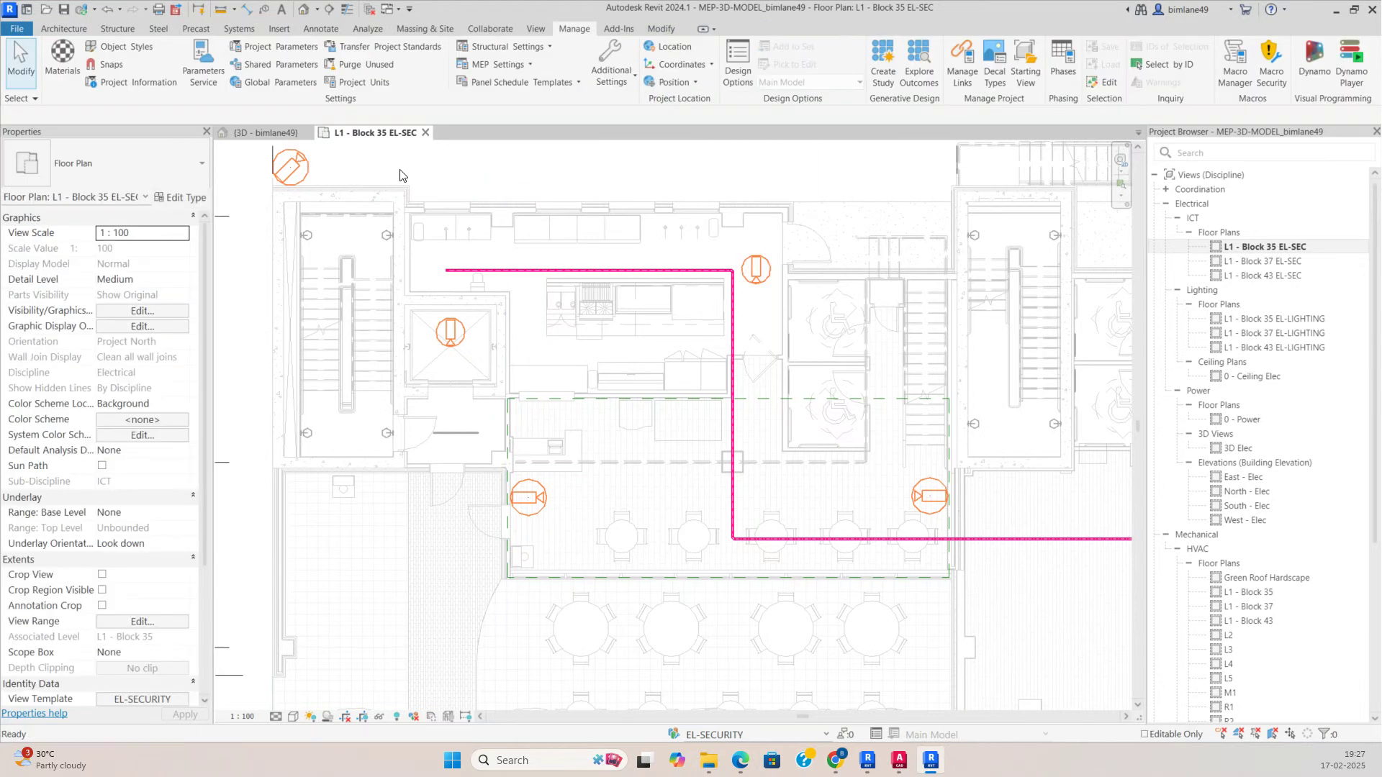
Step: Draw a CONDUIT detail line from the exterior camera east above Block 35, turning down to meet the kitchen trunking
key(d)
key(l)
click(515, 167)
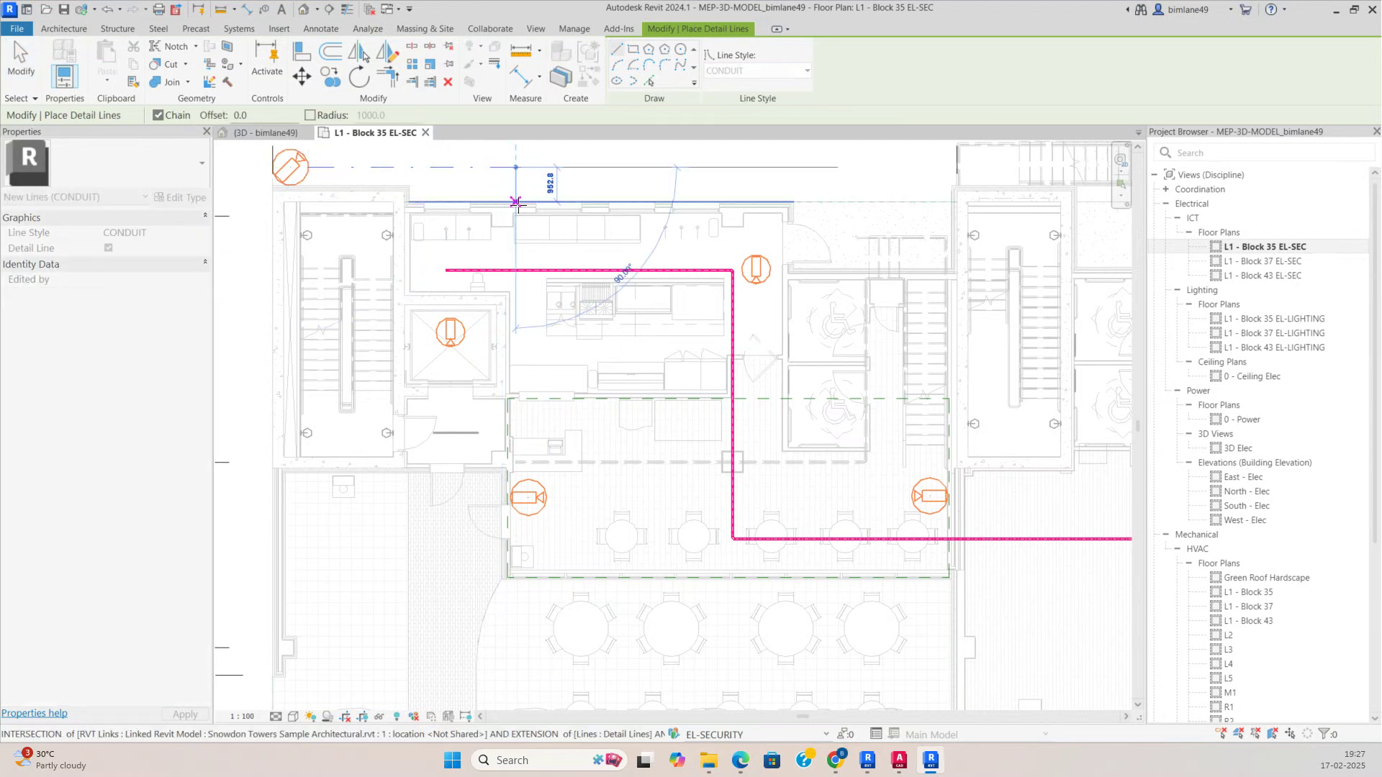
click(515, 270)
key(Escape)
key(Escape)
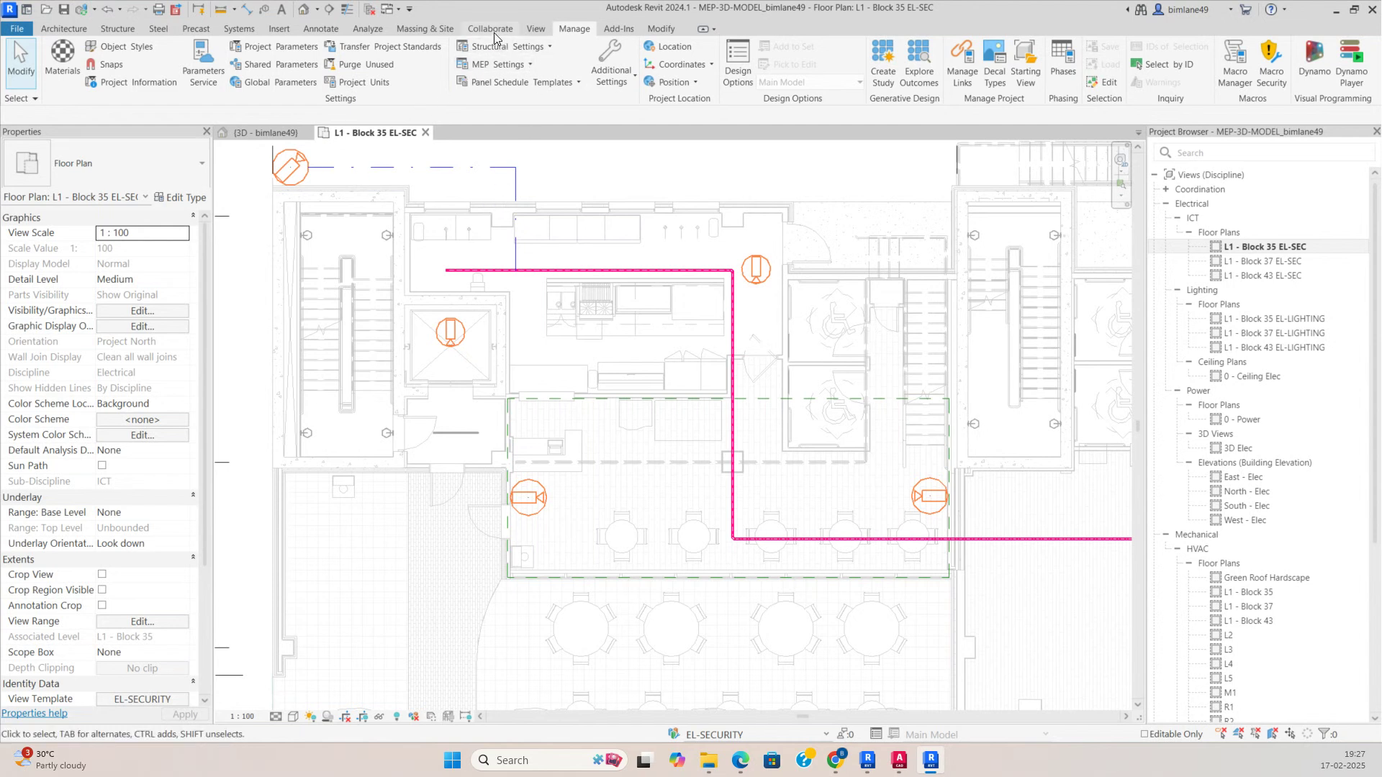
Step: Draw a CONDUIT detail line from the lift camera east into the kitchen and up to the horizontal trunking
scroll(533, 321, down, 1)
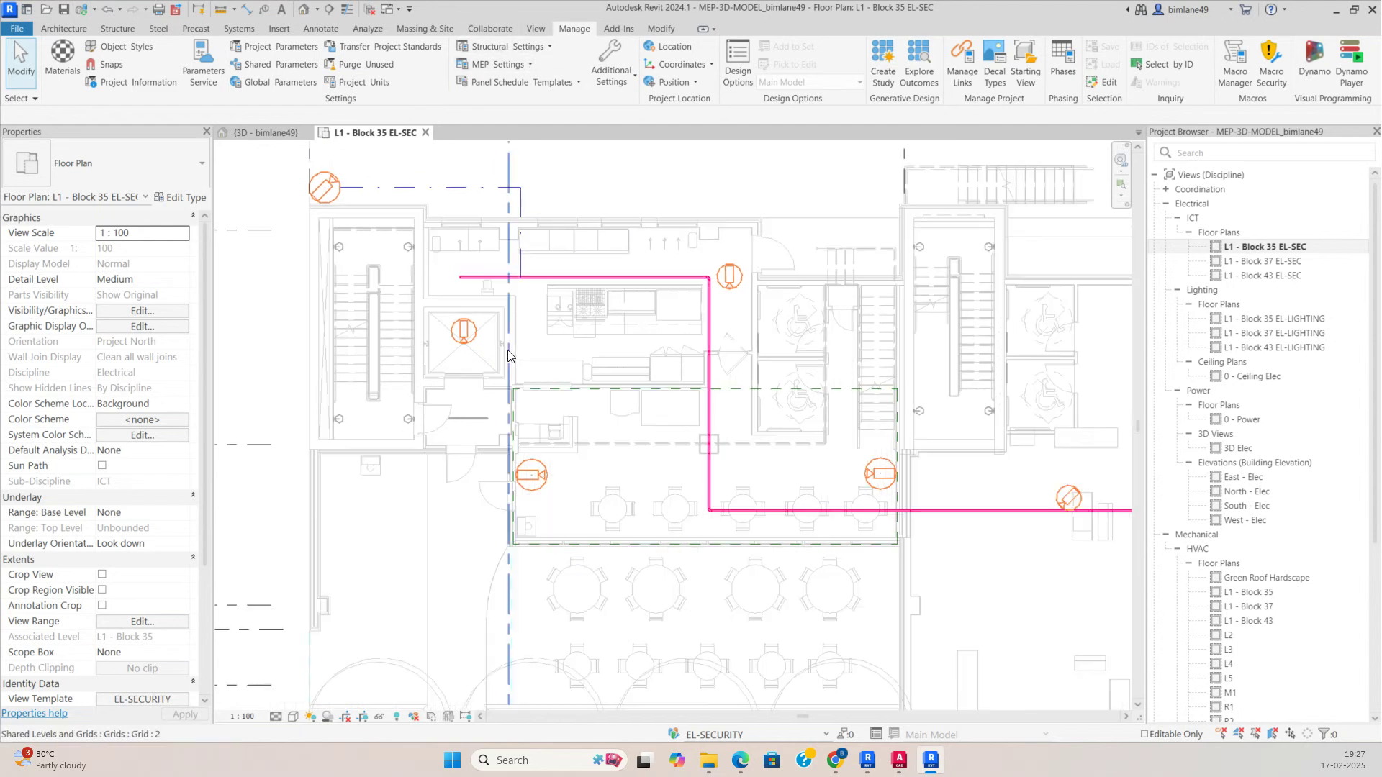
key(d)
key(l)
scroll(485, 328, up, 2)
click(473, 334)
click(569, 334)
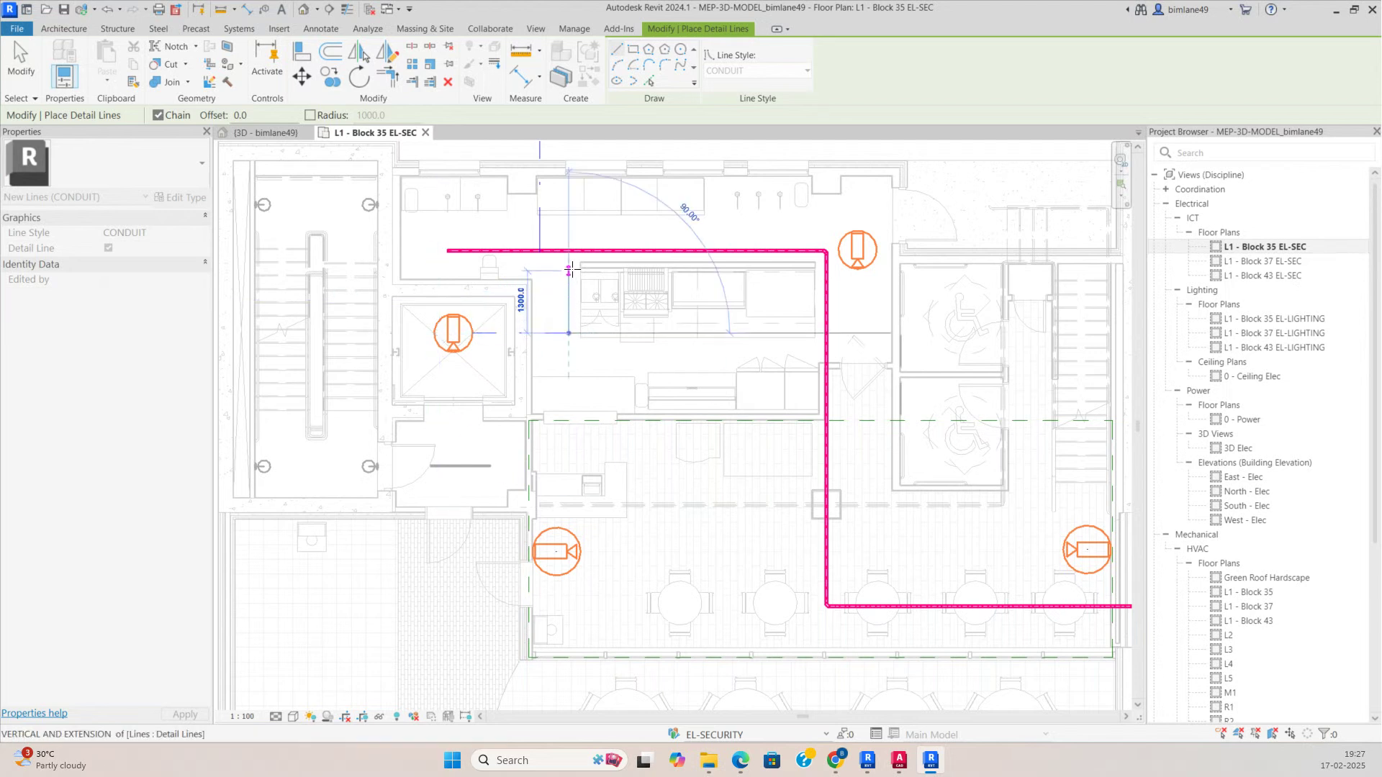
click(568, 251)
key(Escape)
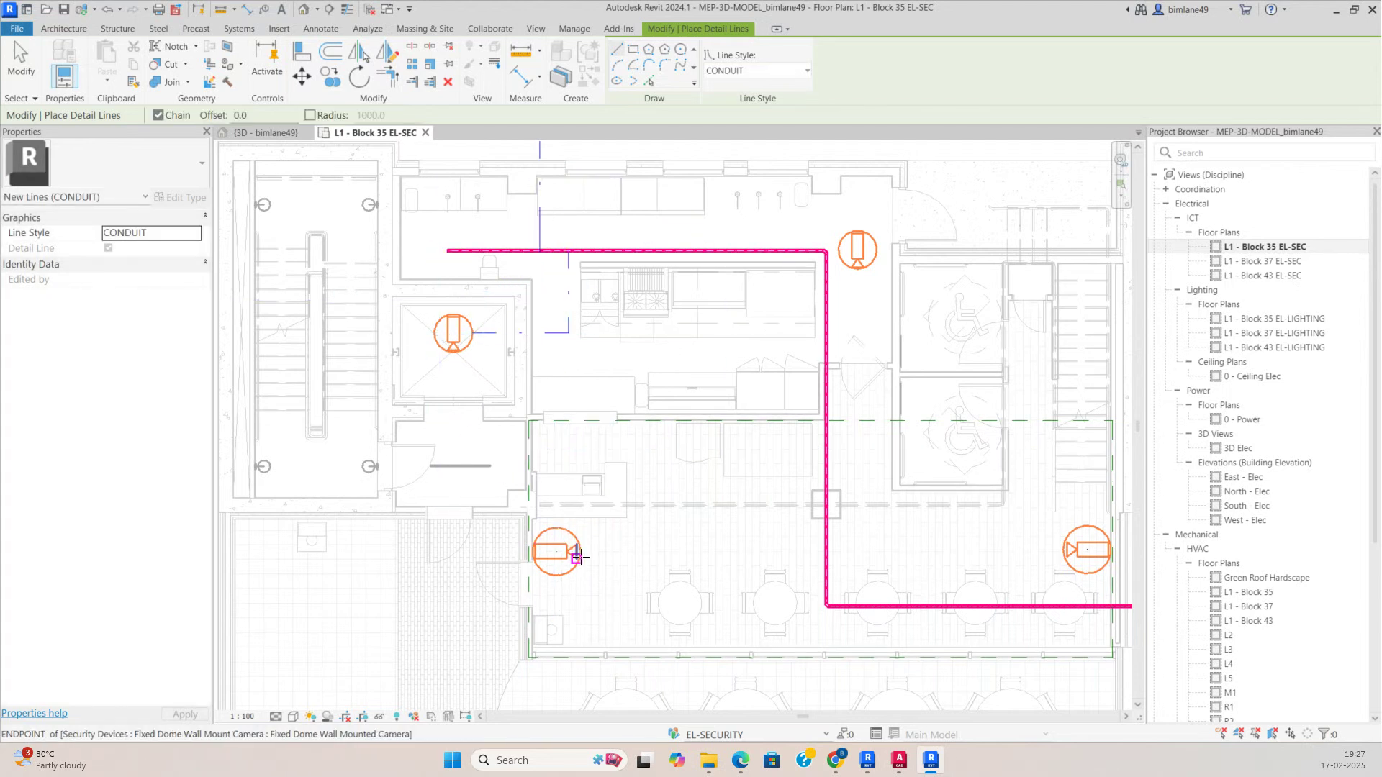
Step: Draw a straight CONDUIT detail line from the dining area's west camera across to the vertical trunking
scroll(576, 551, up, 2)
click(576, 551)
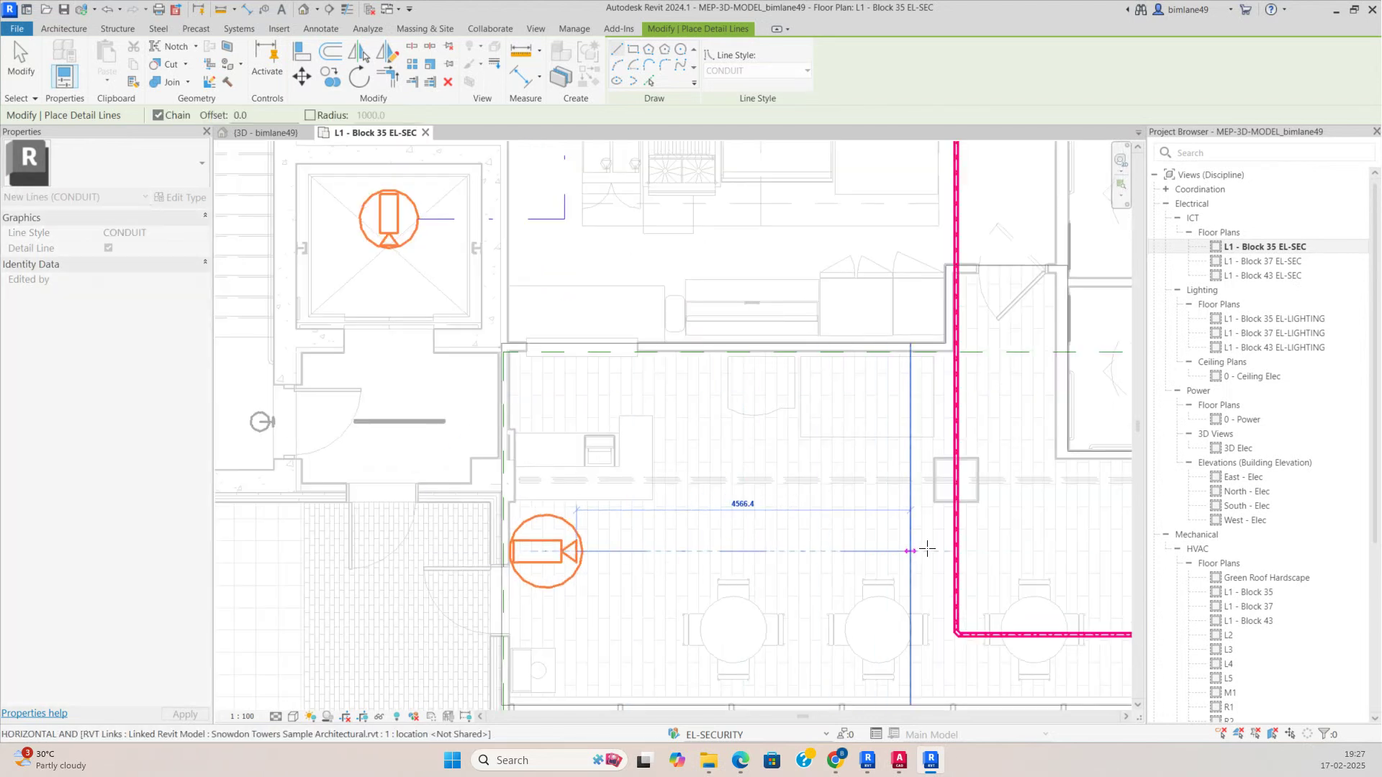
click(953, 552)
key(Escape)
Step: Draw a CONDUIT detail line from the dining area's east camera west and down to the horizontal trunking
scroll(673, 468, down, 1)
middle_drag(676, 486, 173, 385)
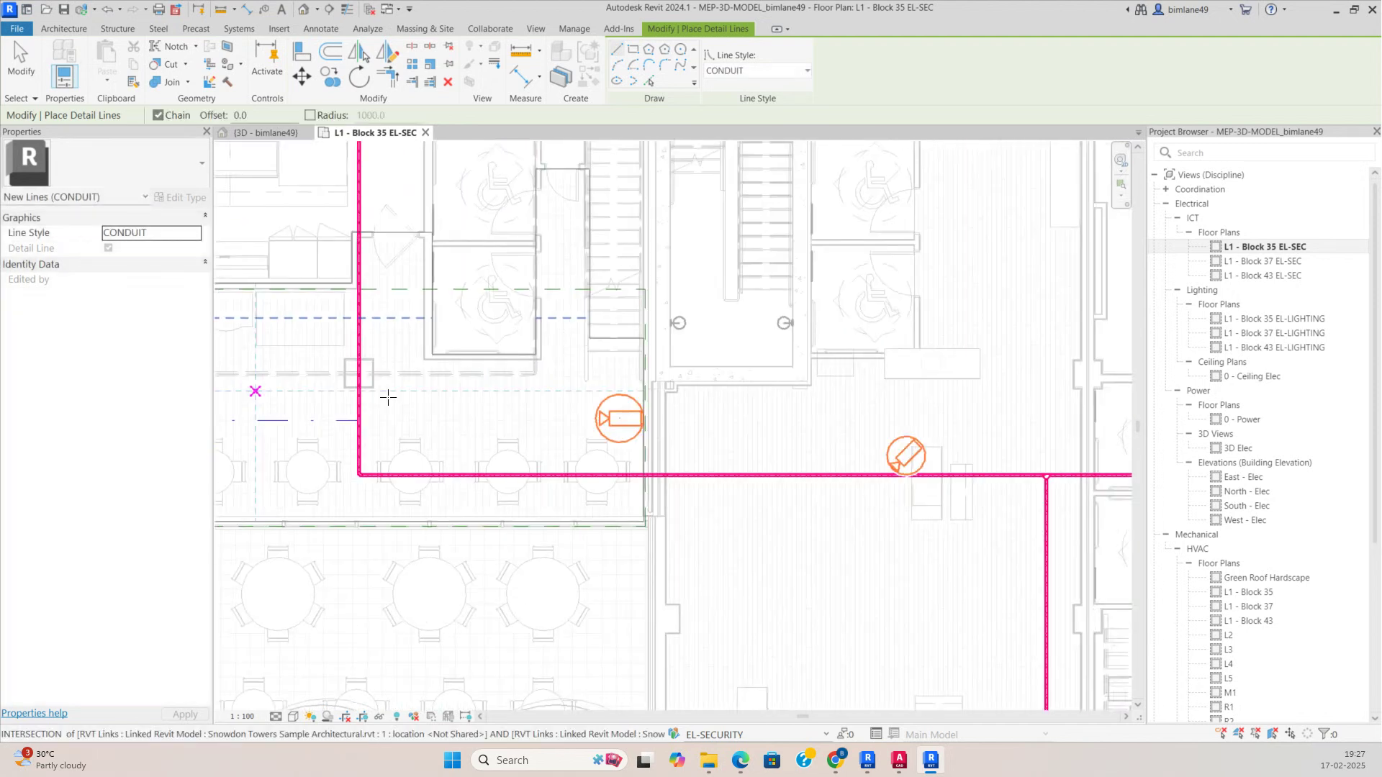
scroll(467, 388, up, 1)
click(648, 435)
click(572, 434)
click(572, 517)
scroll(489, 410, down, 3)
key(Escape)
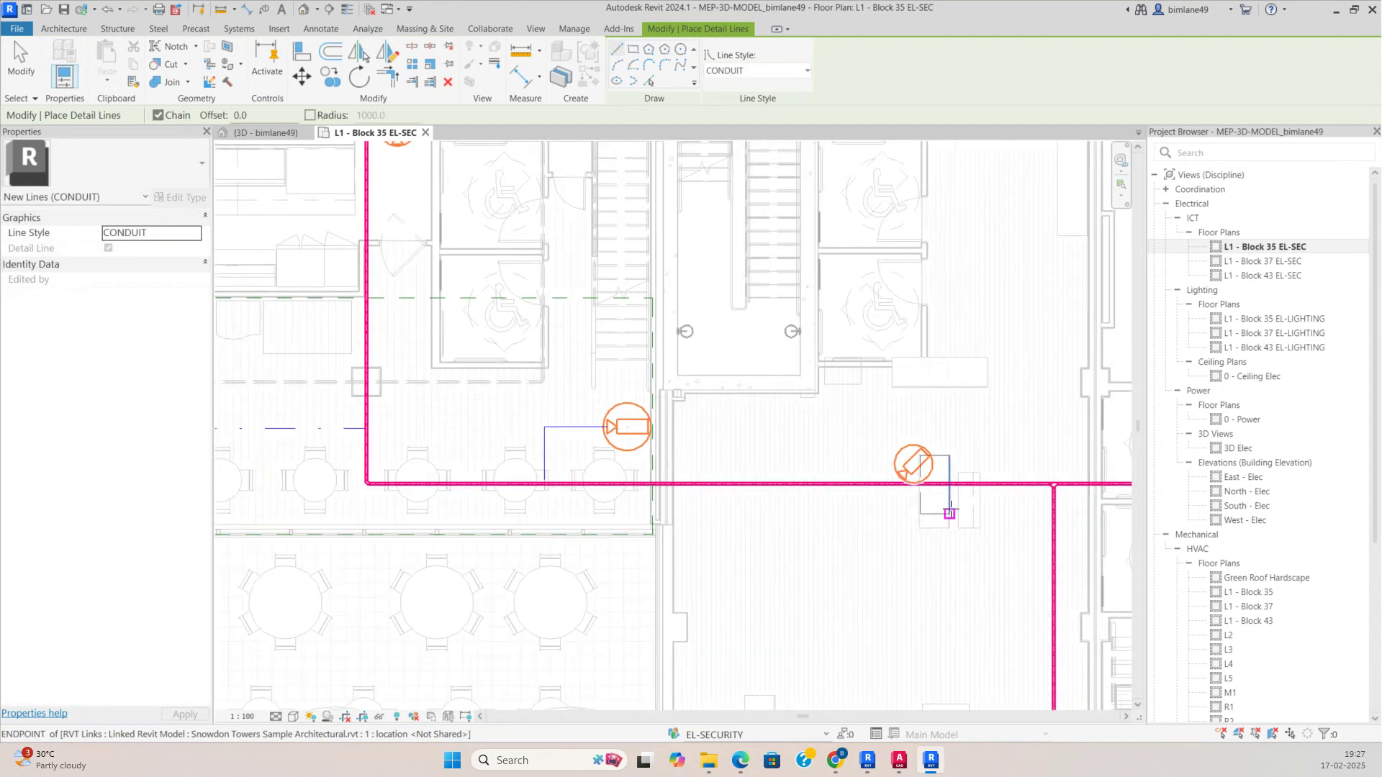
Step: Draw a CONDUIT detail line from Block 39's upper camera east and down to the horizontal trunking
scroll(949, 512, up, 2)
click(919, 431)
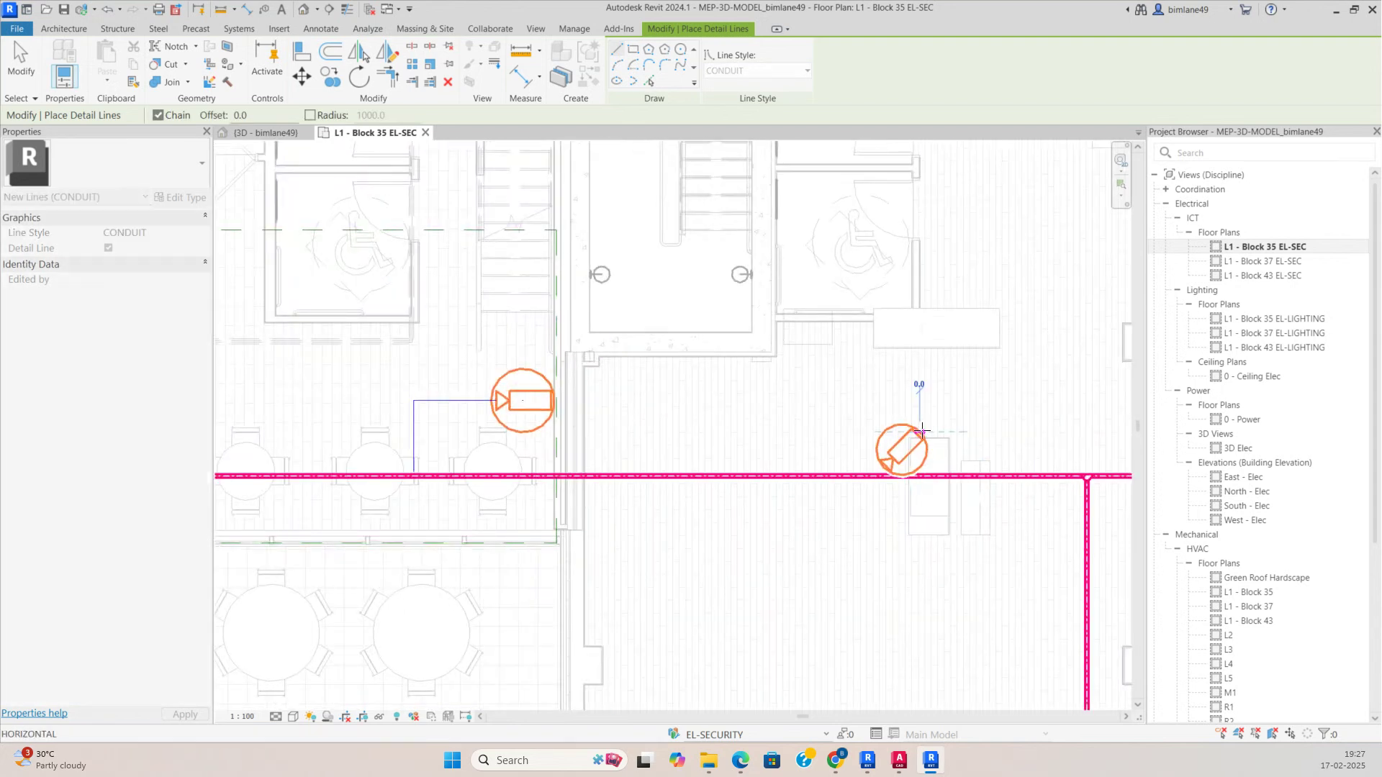
click(1014, 431)
click(1015, 472)
key(Escape)
Step: Draw a CONDUIT detail line from the Block 43 camera up and east to the end branch of the trunking
scroll(878, 444, down, 2)
middle_drag(894, 481, 677, 331)
scroll(927, 451, up, 1)
click(925, 415)
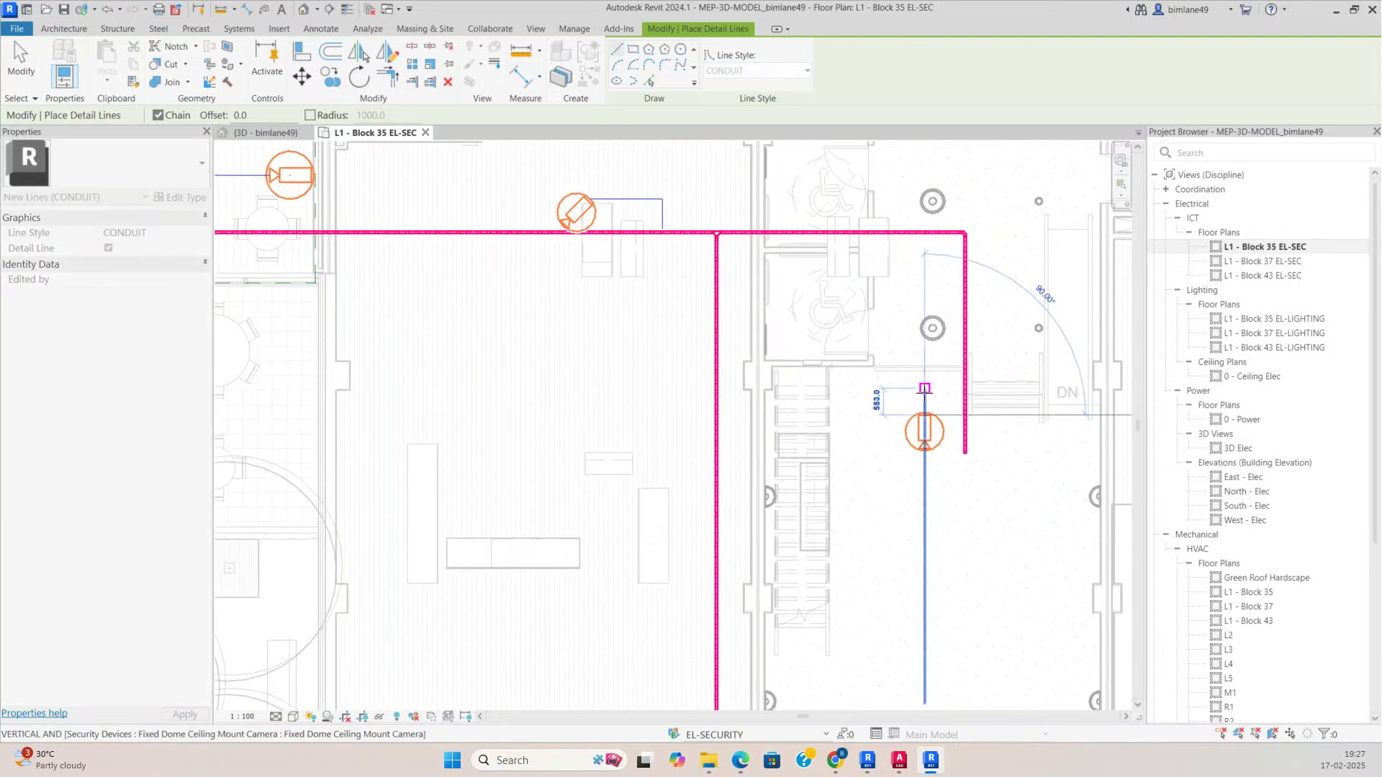
scroll(925, 392, up, 2)
click(925, 386)
click(993, 386)
key(Escape)
Step: Draw a CONDUIT detail line from the camera near the Block 39 facade up and east to the vertical trunking
scroll(771, 403, down, 3)
middle_drag(684, 469, 872, 173)
scroll(547, 450, up, 2)
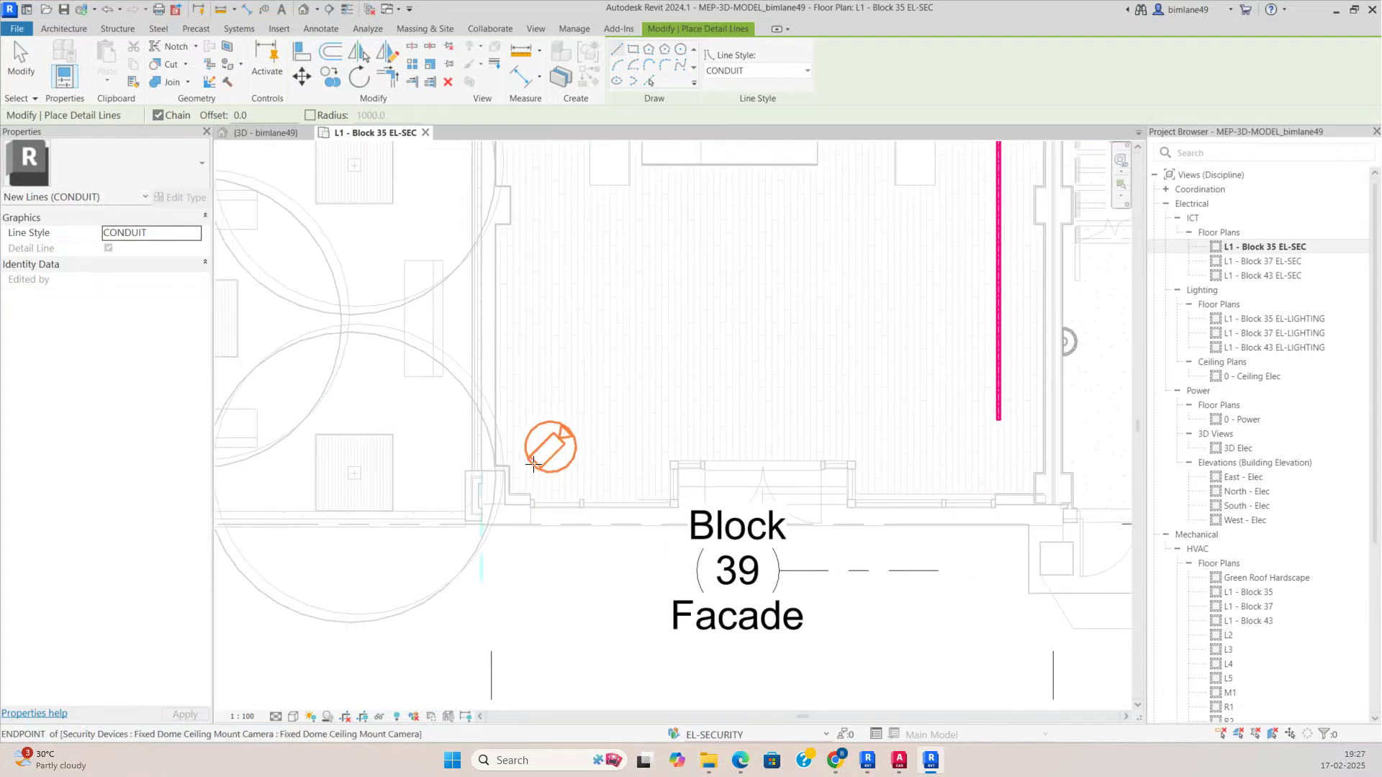
click(566, 429)
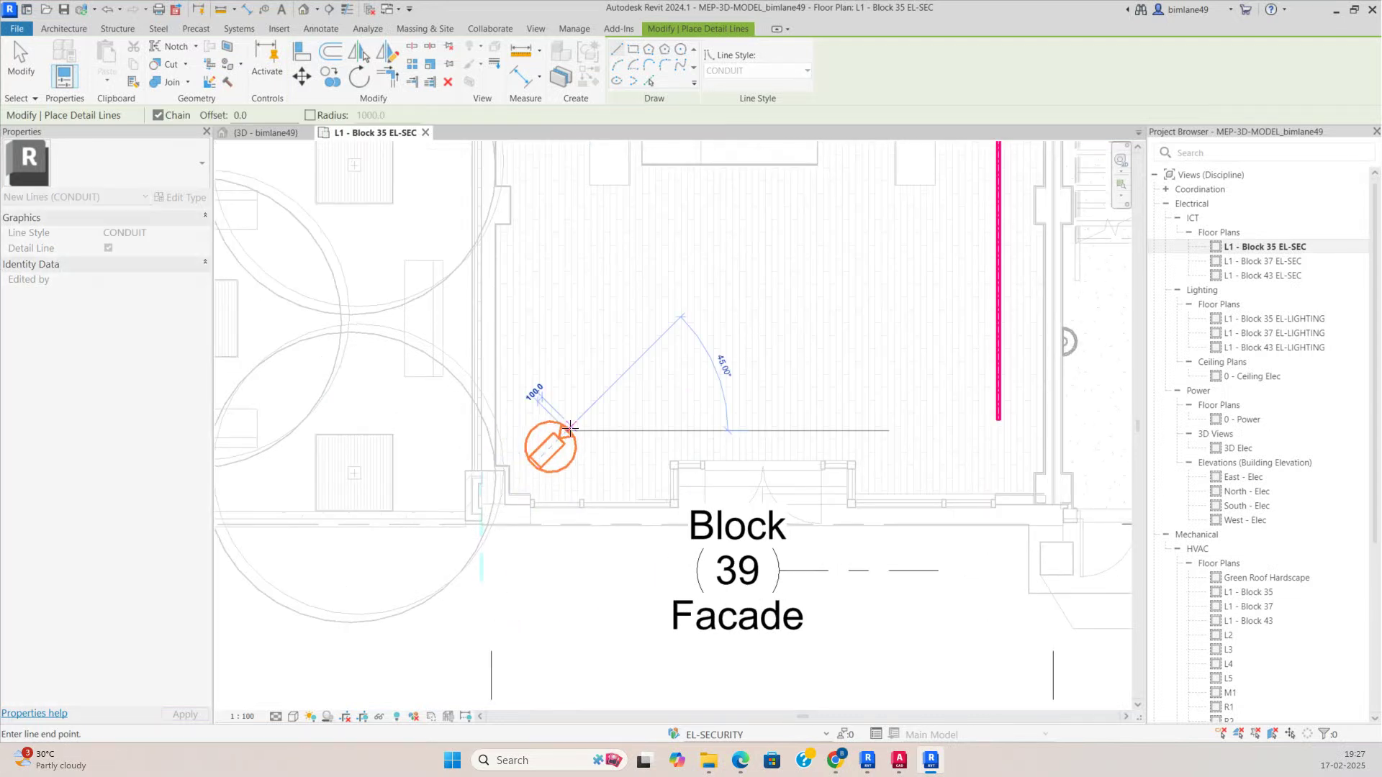
click(566, 354)
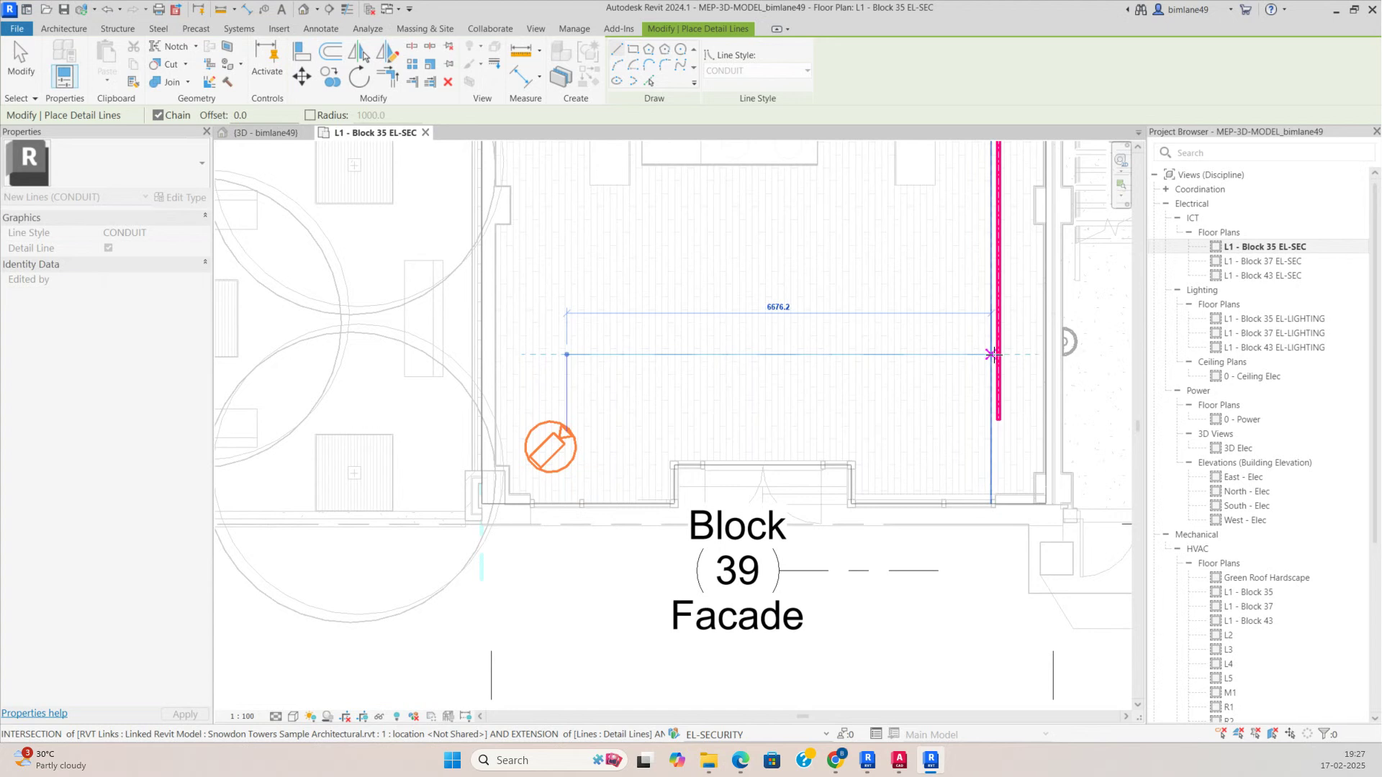
click(902, 365)
key(Escape)
key(Escape)
scroll(848, 354, down, 3)
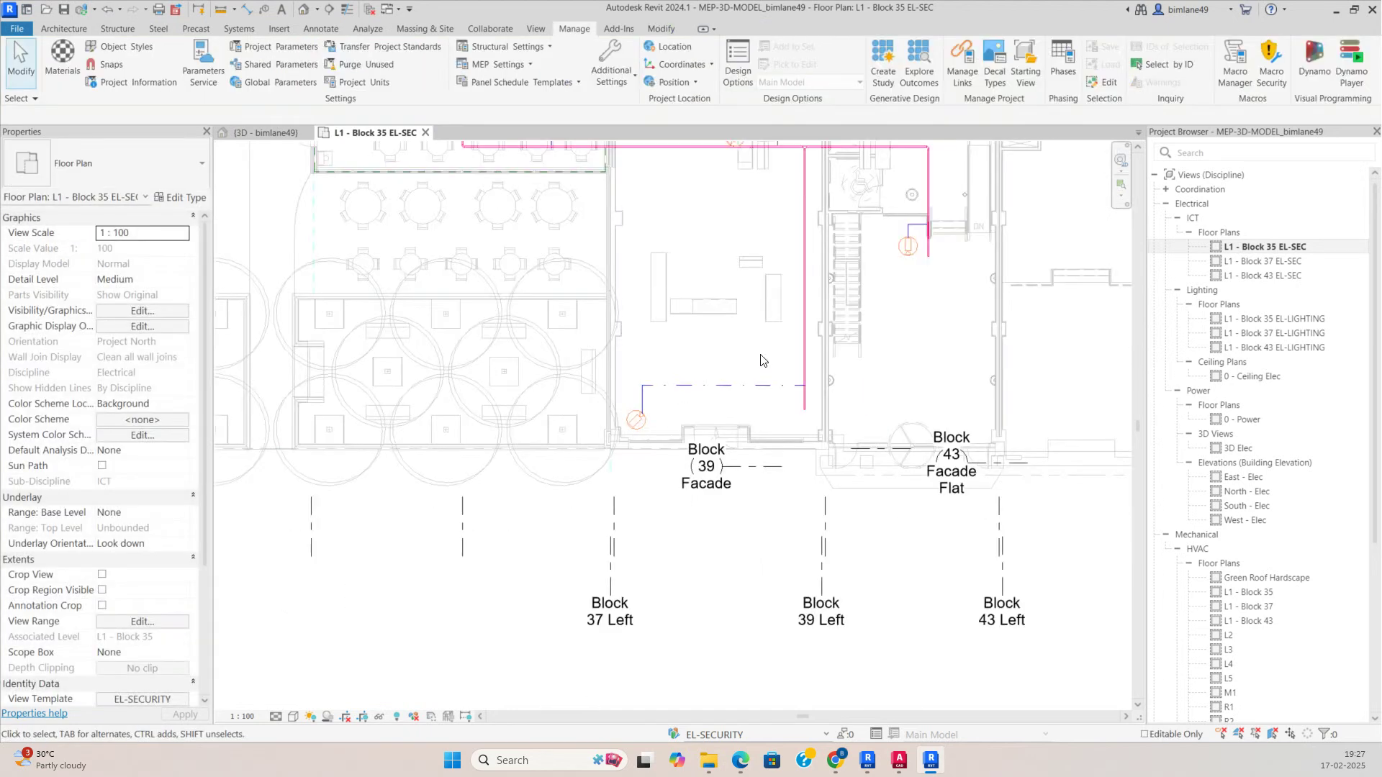
Step: Open a 3D section box view around Block 39's vertical trunking run
click(803, 342)
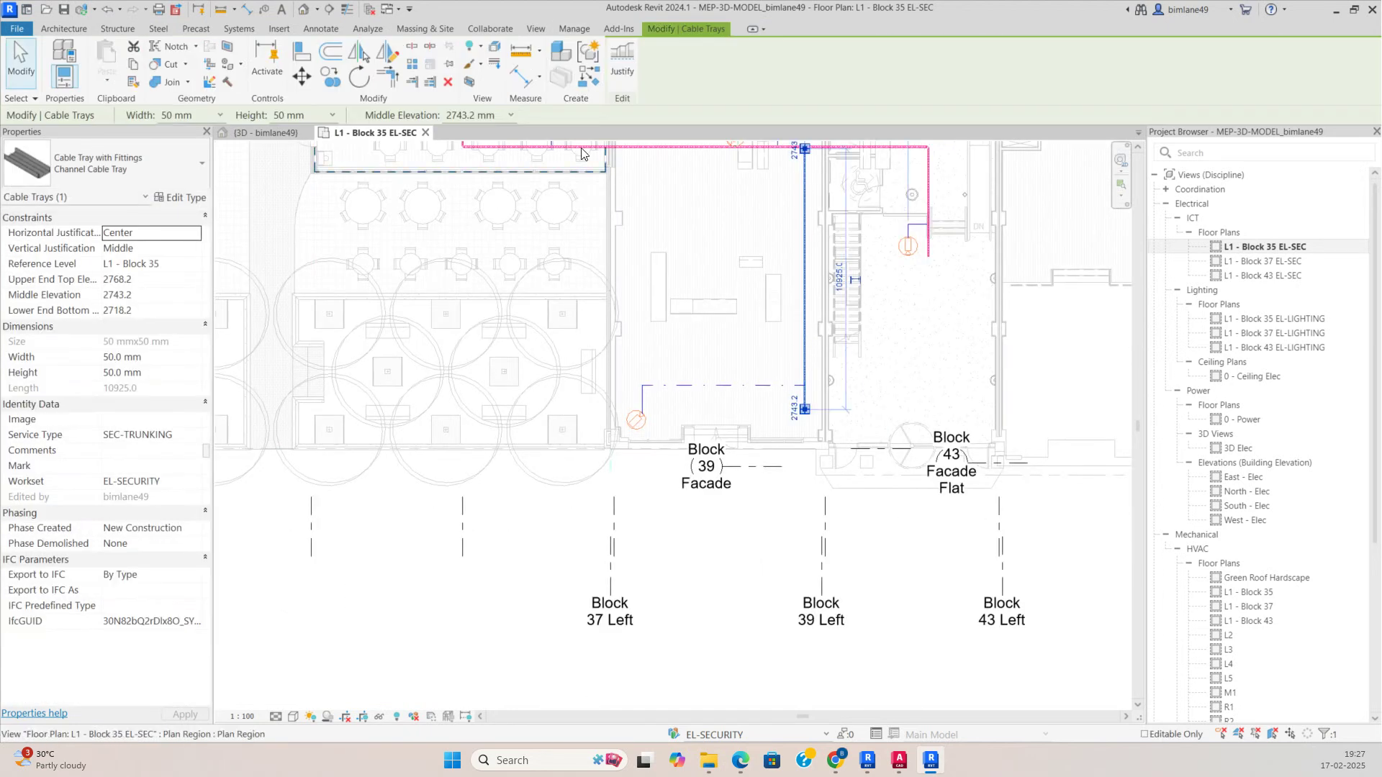
click(468, 81)
click(595, 555)
shift+middle_drag(595, 555, 690, 620)
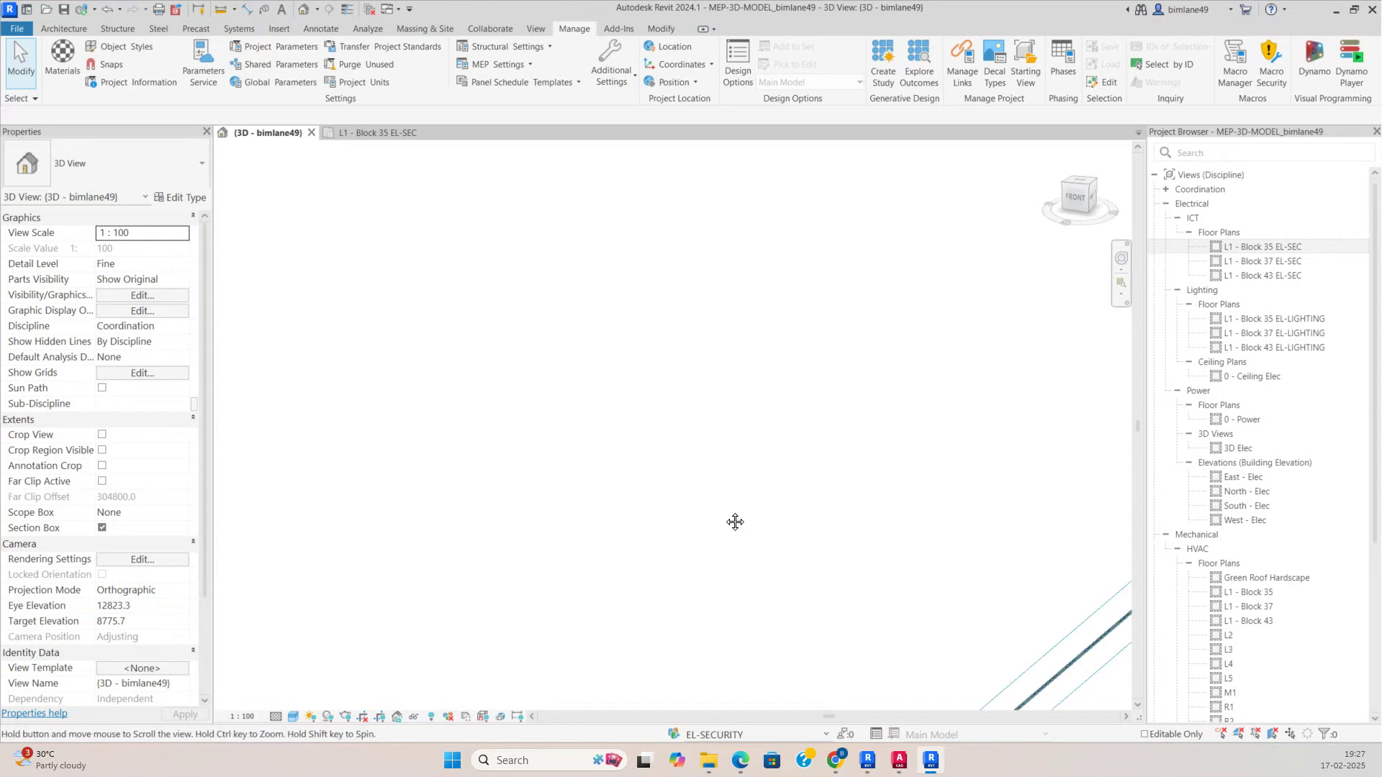
middle_drag(735, 521, 461, 146)
Step: Stretch the section box vertically around the Block 39 trunking to include the floors above and below it
click(787, 325)
drag(798, 301, 805, 602)
shift+middle_drag(782, 468, 833, 601)
drag(795, 425, 788, 172)
shift+middle_drag(736, 435, 953, 493)
click(696, 451)
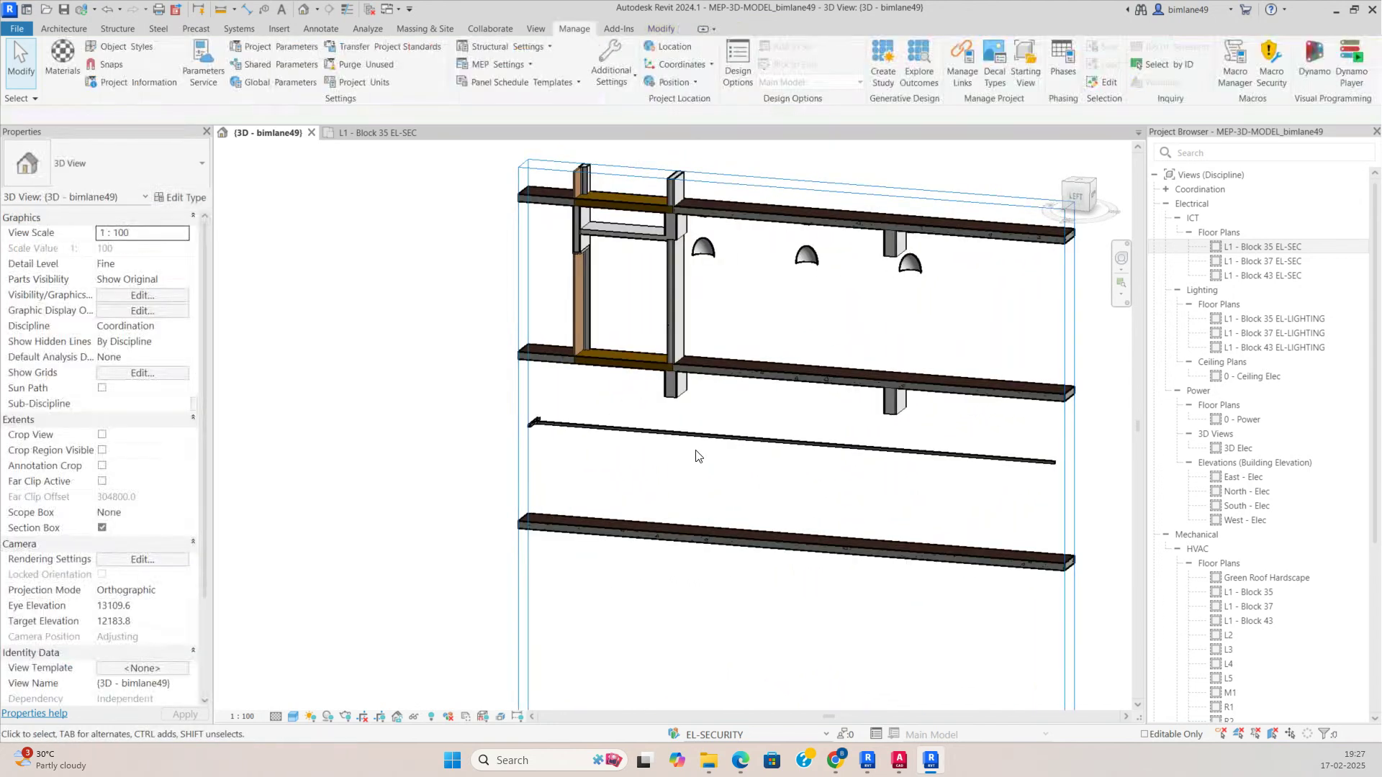
Step: Examine the trunking's position between the floors from the left side and from an angled back view
click(1081, 196)
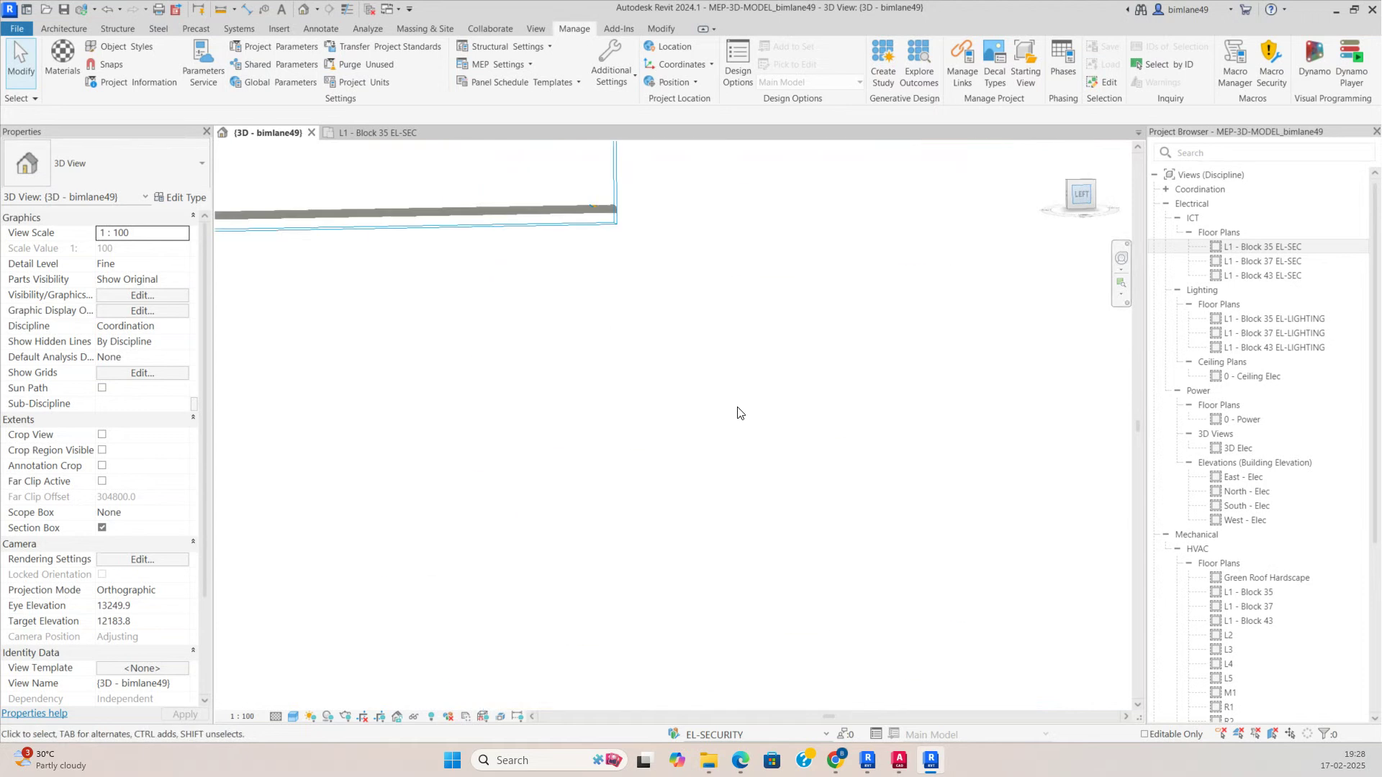
click(662, 412)
key(Up)
key(Up)
key(Up)
key(Up)
key(Up)
key(Up)
key(Escape)
shift+middle_drag(663, 409, 593, 475)
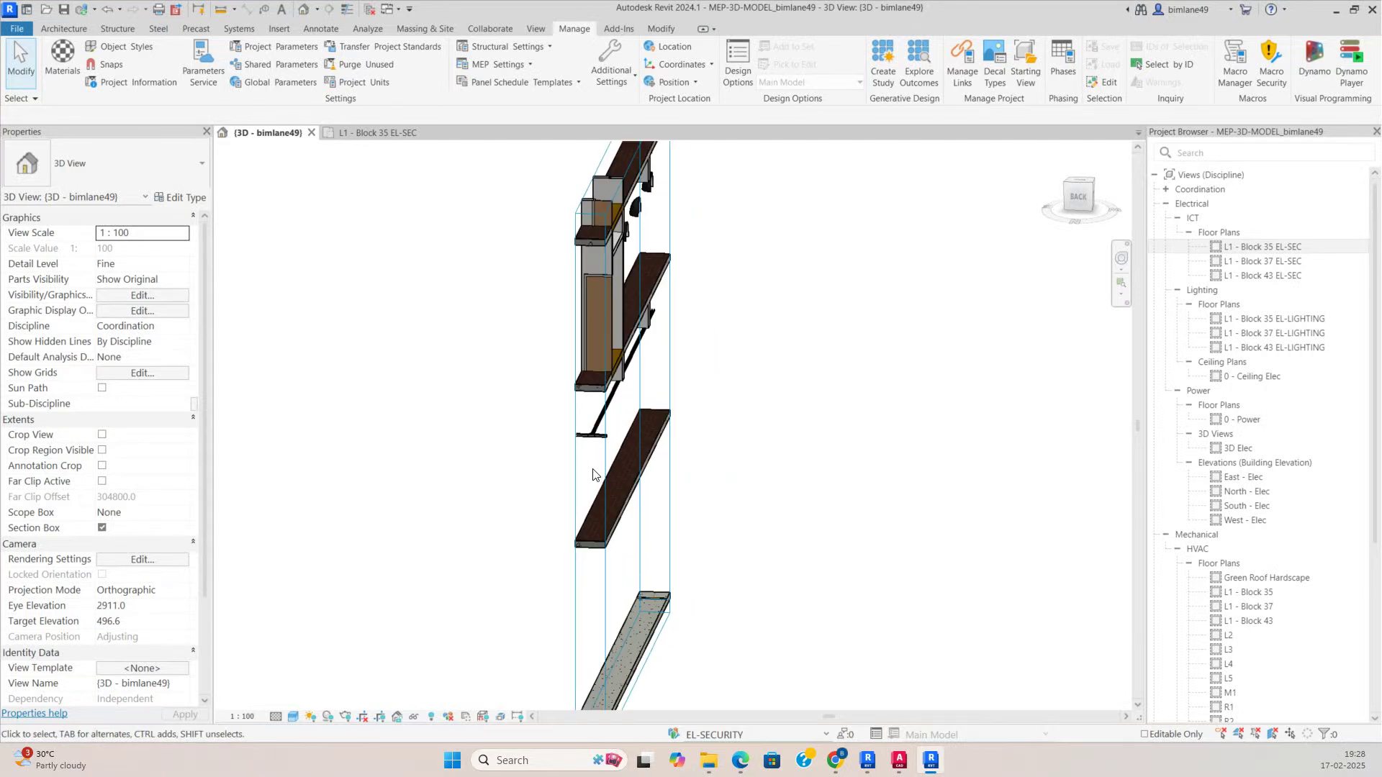
Step: Widen the section box sideways to include the adjoining staircase and rooms, and view the enlarged cut
click(651, 421)
drag(635, 415, 894, 417)
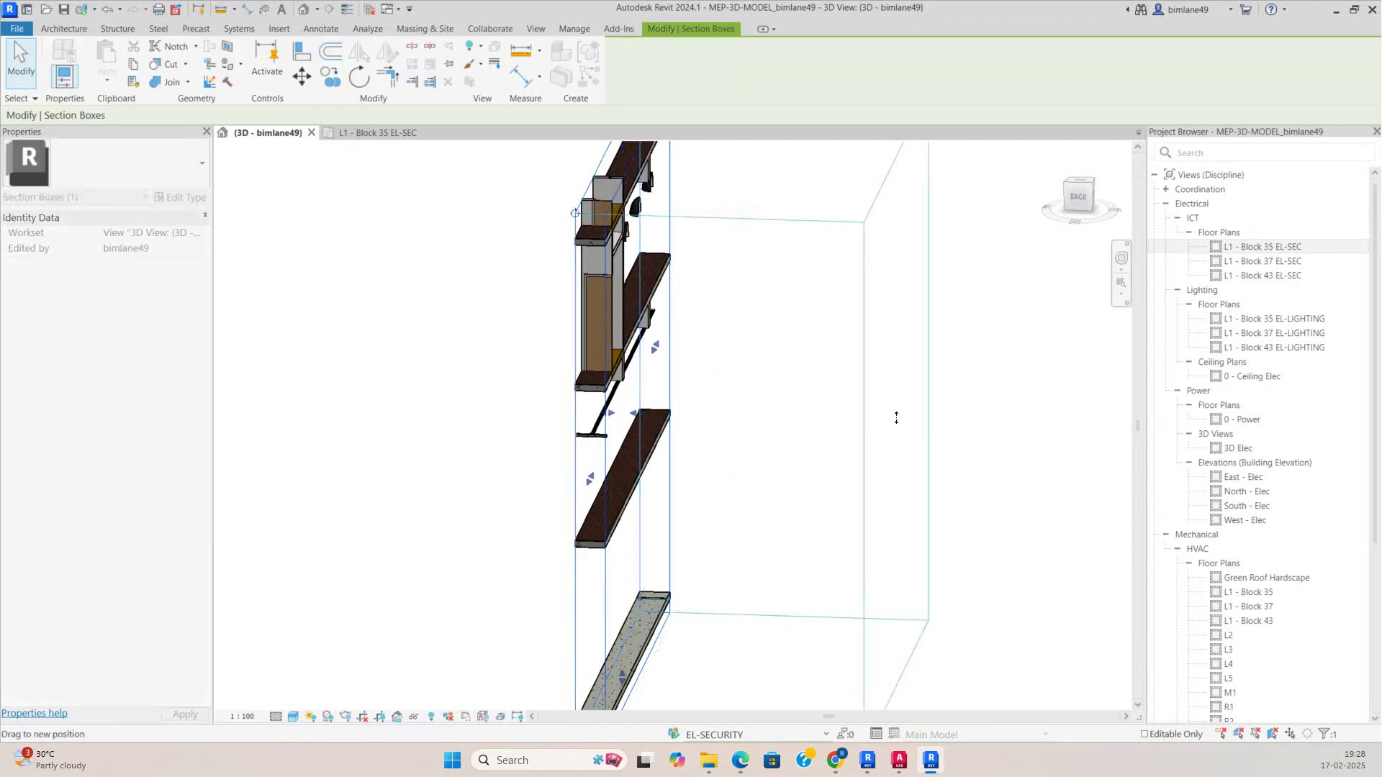
shift+middle_drag(410, 376, 757, 488)
key(Escape)
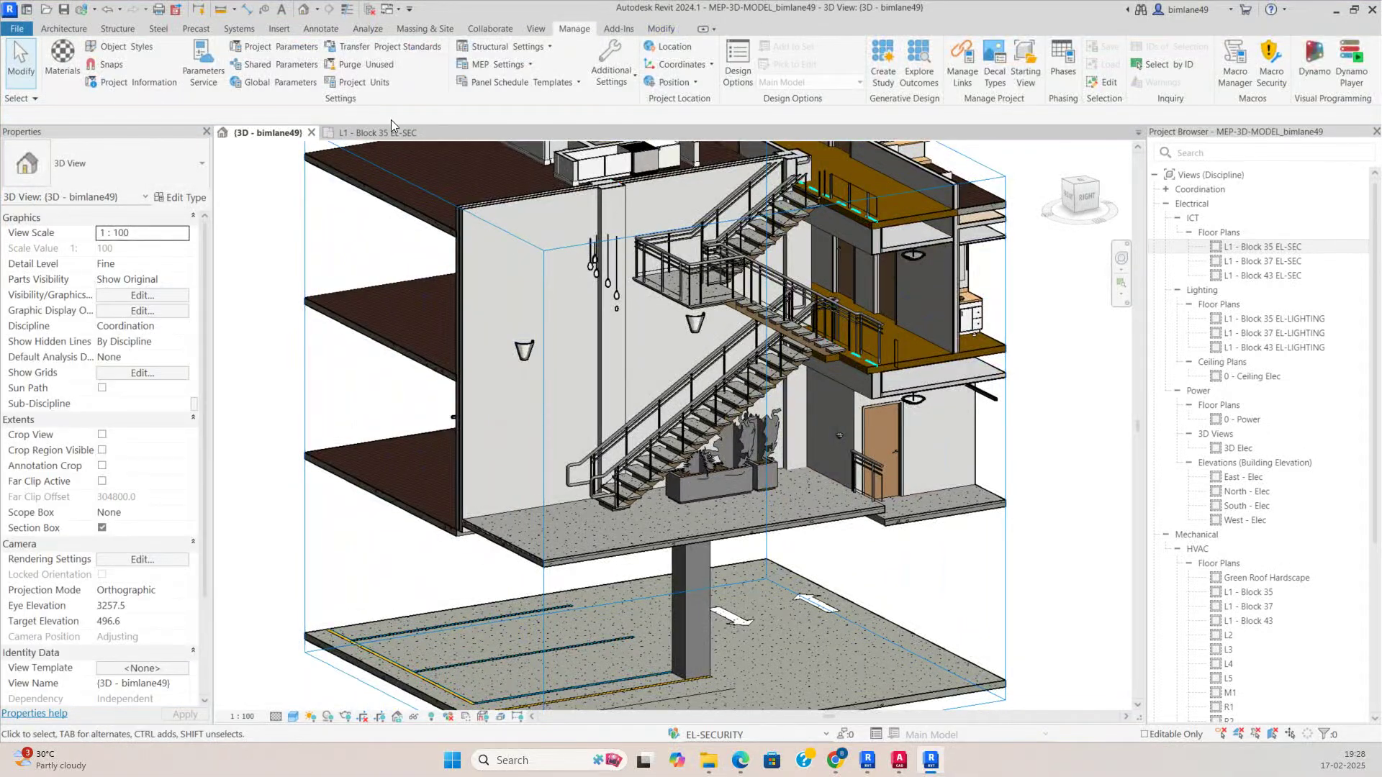
Step: In the L1 - Block 35 EL-SEC plan, draw a CONDUIT detail line from the camera east of the kitchen up, west and down to the trunking
click(388, 133)
scroll(688, 355, down, 3)
middle_drag(699, 328, 753, 533)
scroll(583, 301, up, 6)
scroll(591, 331, up, 1)
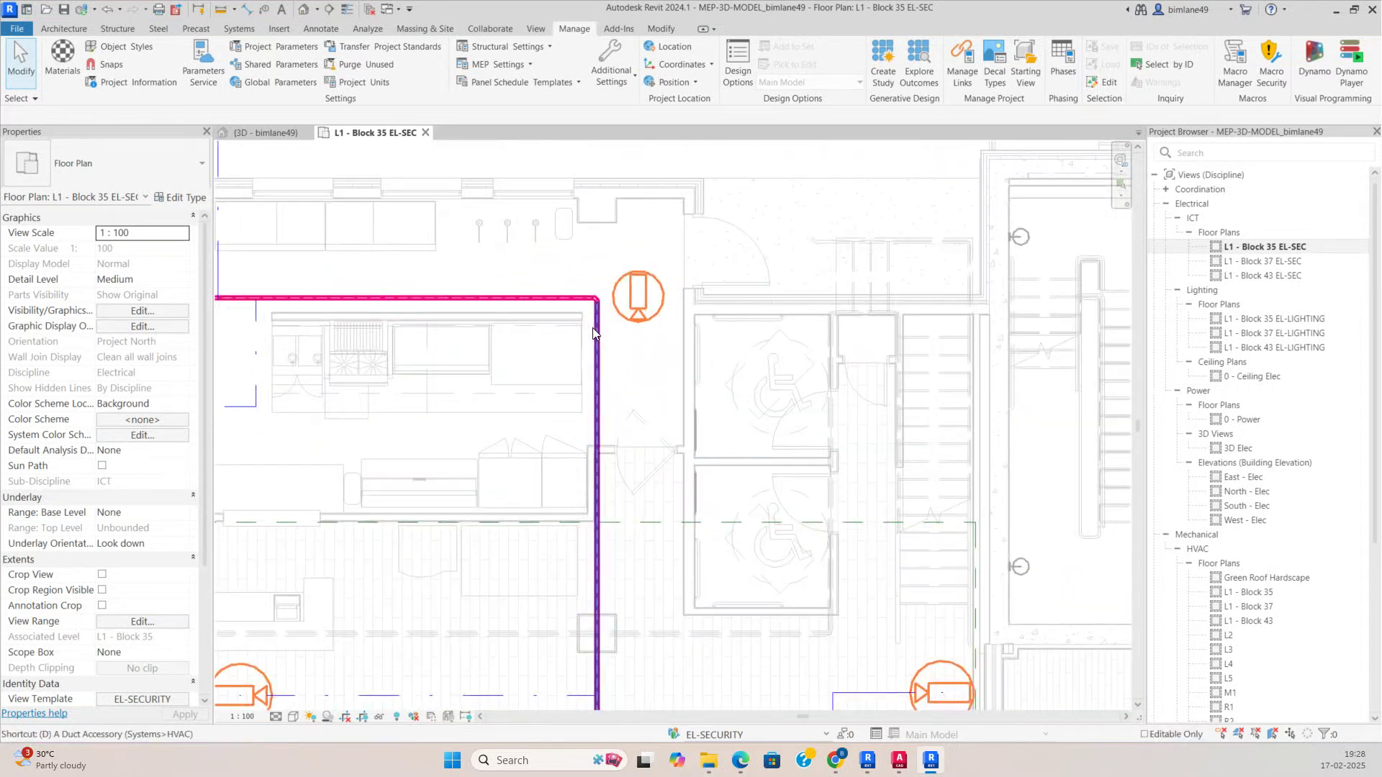
key(d)
key(l)
scroll(651, 266, up, 2)
click(642, 266)
click(643, 233)
click(531, 233)
click(531, 296)
key(Escape)
key(Escape)
scroll(703, 261, down, 3)
middle_drag(524, 404, 487, 330)
middle_drag(862, 393, 777, 506)
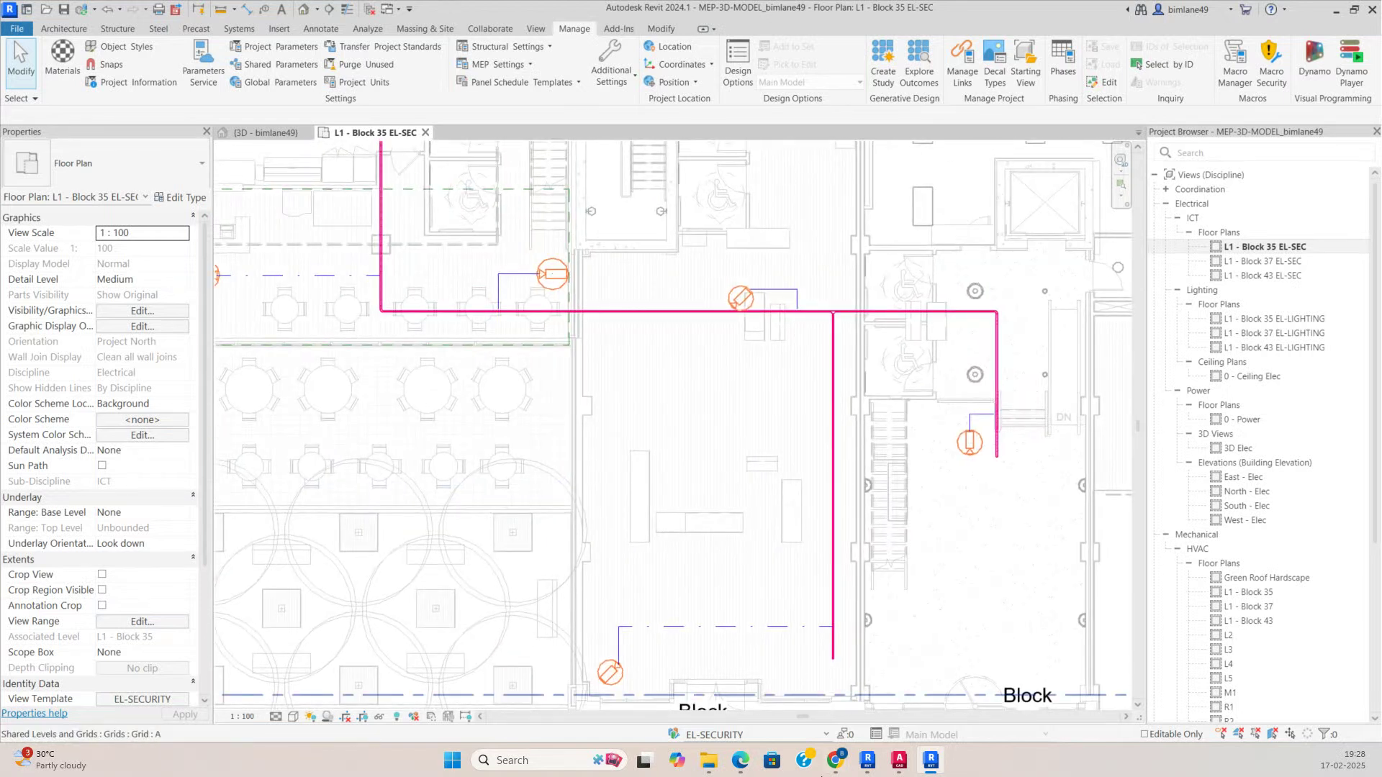
mouse_move(833, 763)
click(756, 715)
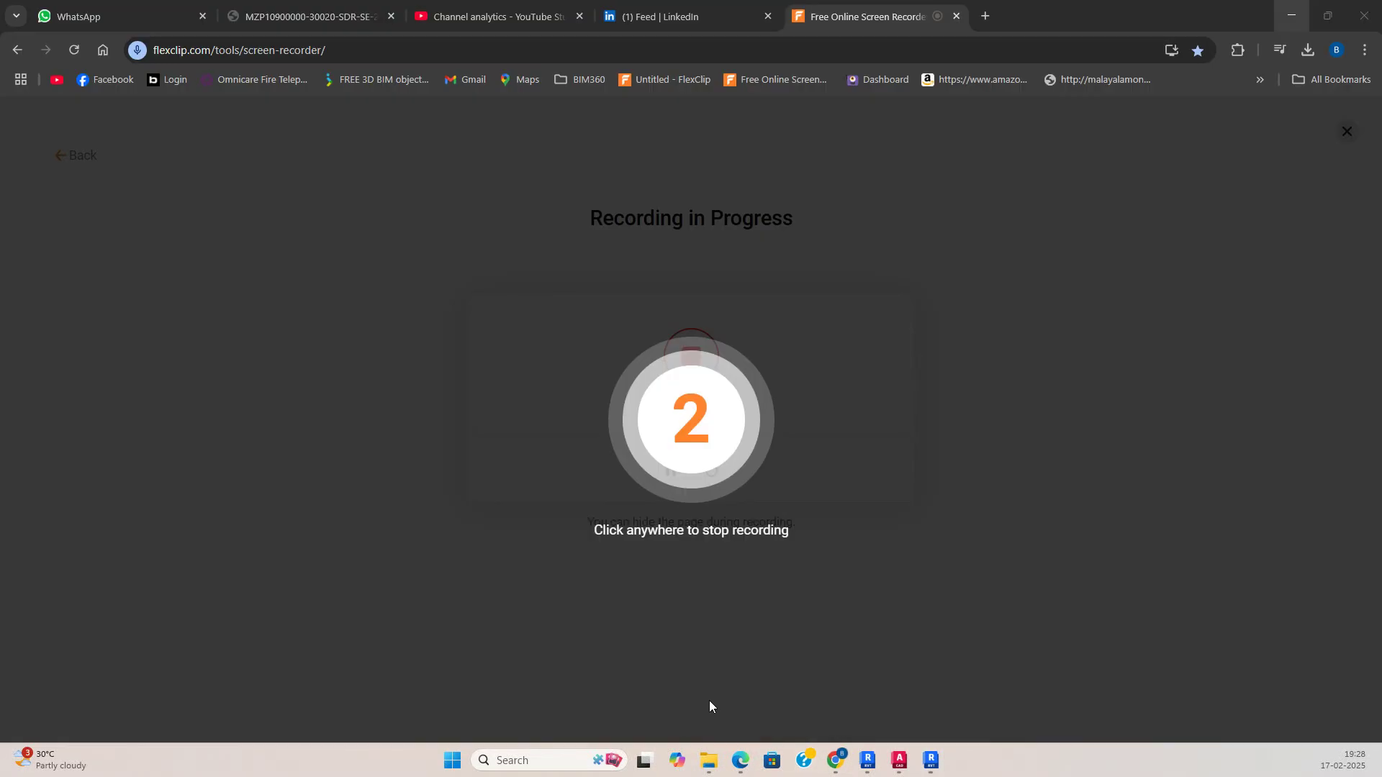